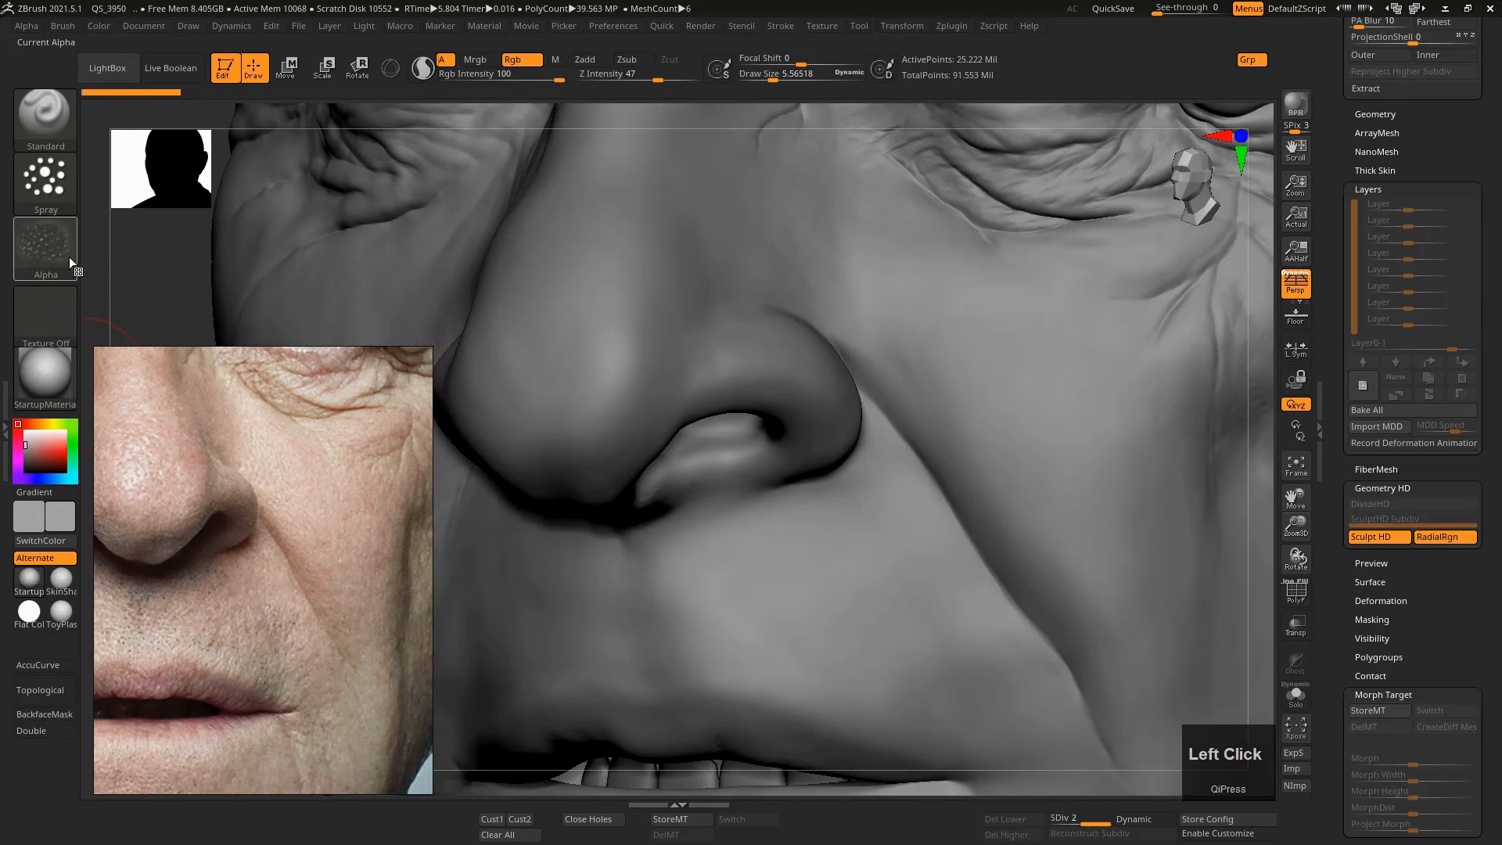
# Set the Standard brush to subtract with Zsub, turn off Rgb, and set its draw size to about 7.14.
pyautogui.rightClick(406, 255)
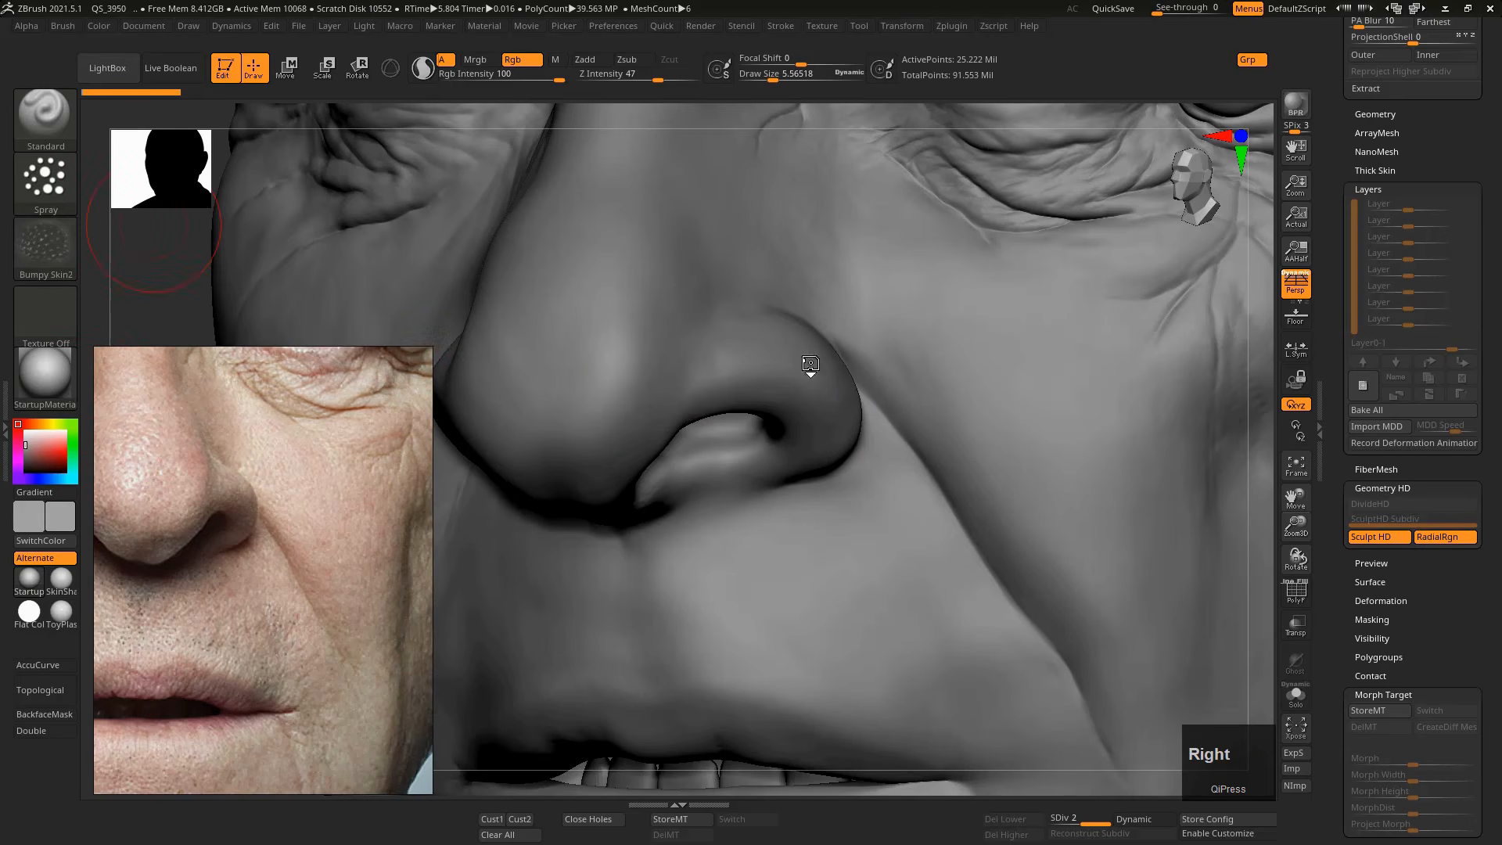
pyautogui.middleClick(929, 397)
pyautogui.press('s')
pyautogui.moveTo(911, 373); pyautogui.dragTo(921, 371)
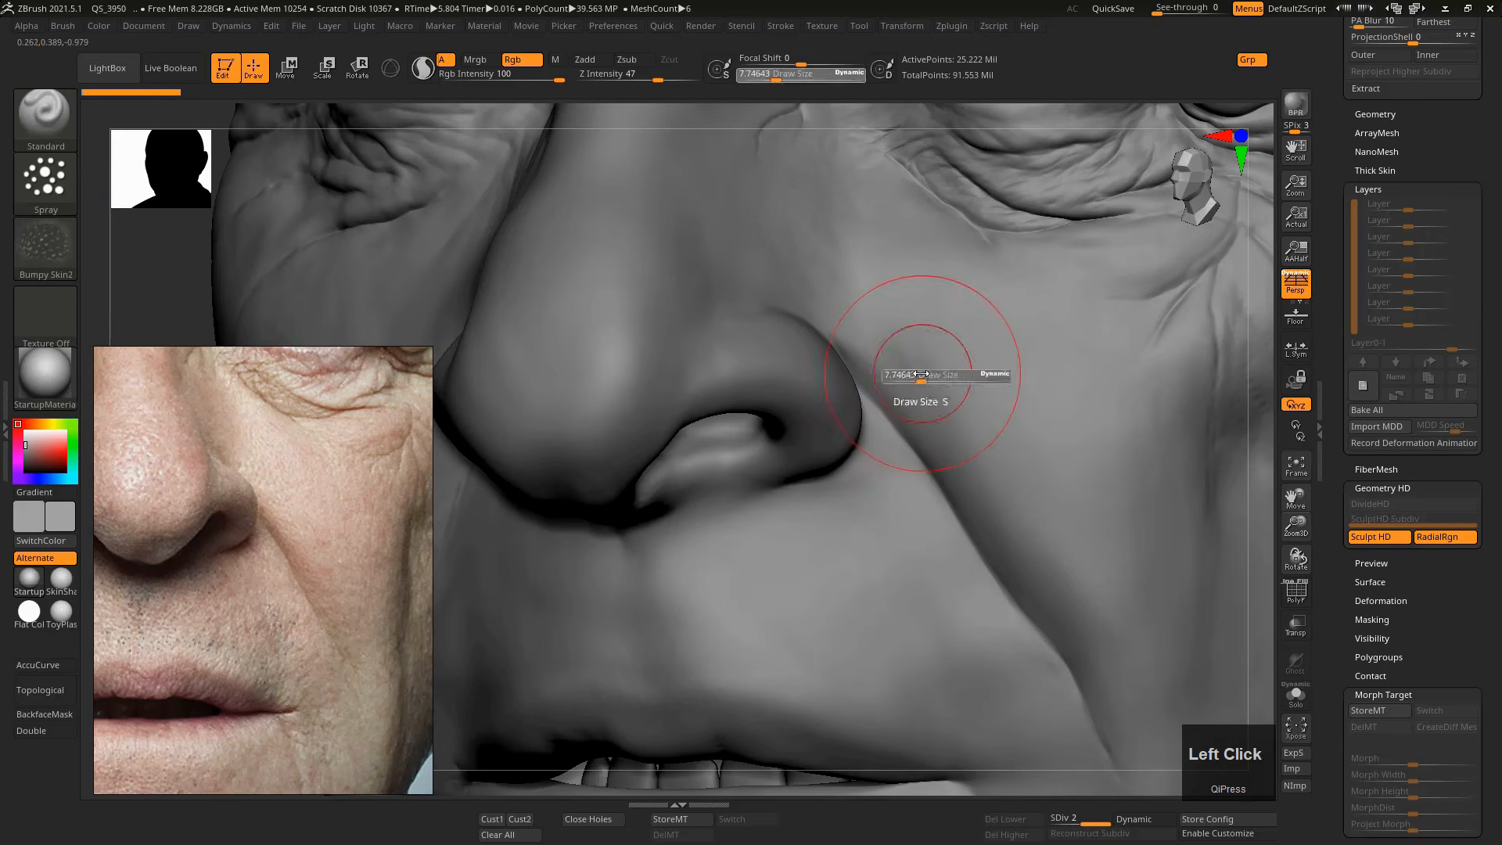
pyautogui.click(630, 60)
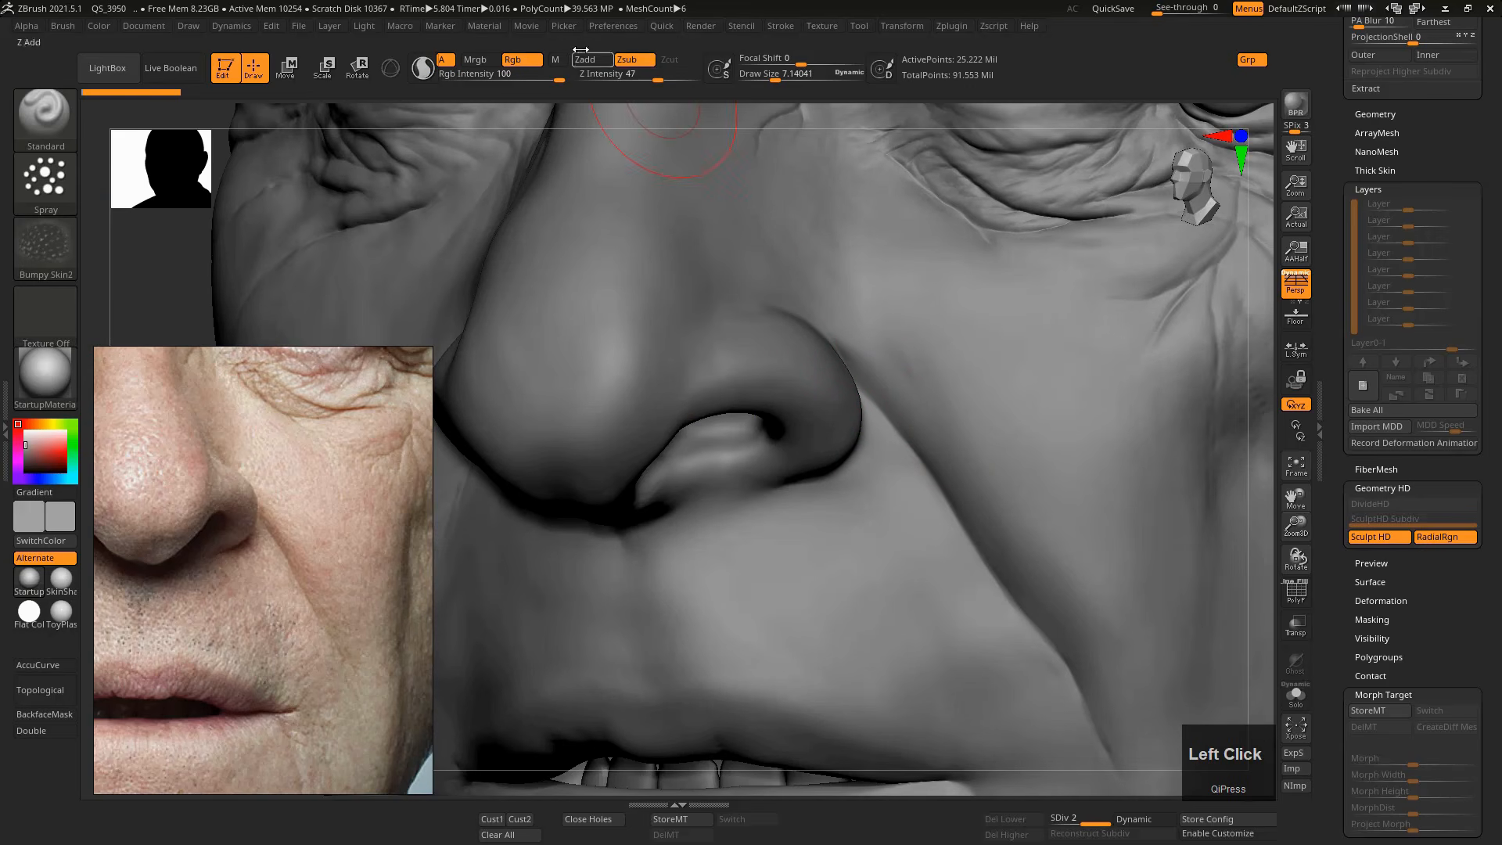
pyautogui.click(534, 67)
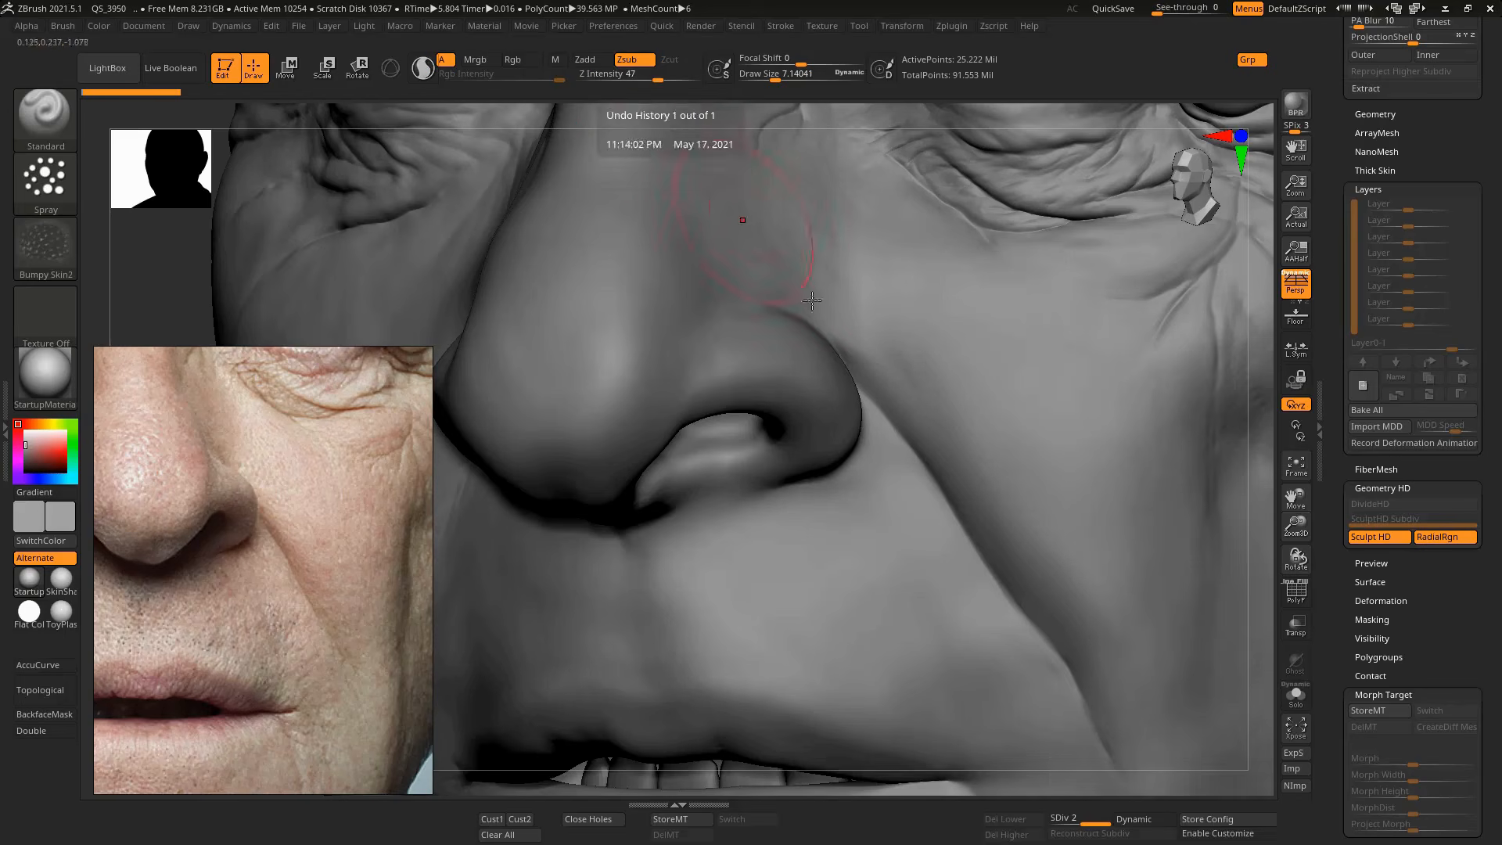
# Spray a test patch of pores on the cheek beside the nose at draw size about 6.05, and undo it.
pyautogui.press('s')
pyautogui.moveTo(911, 341); pyautogui.dragTo(966, 395)
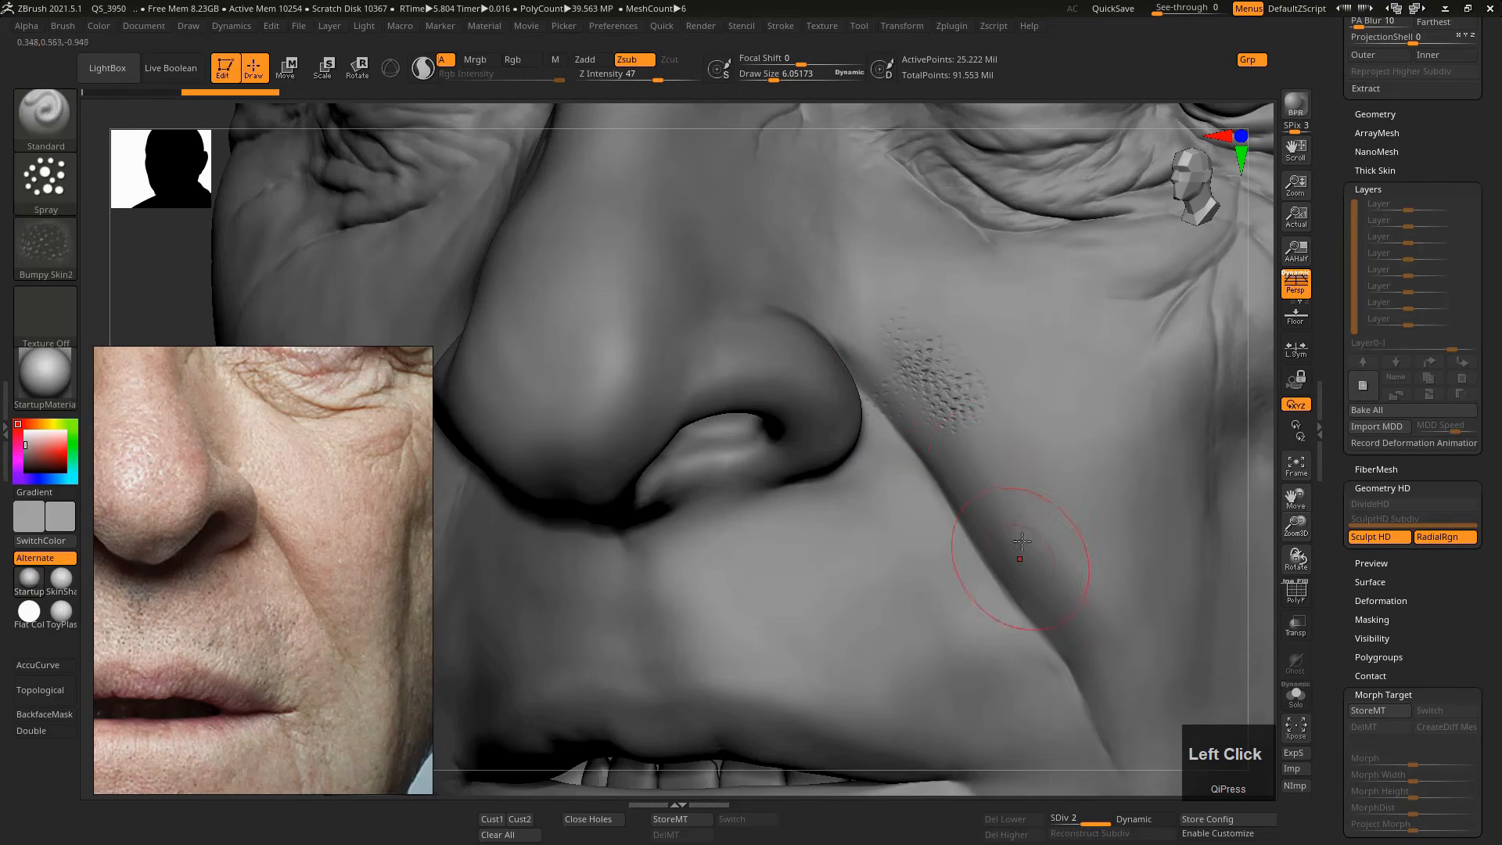
pyautogui.press('ctrl')
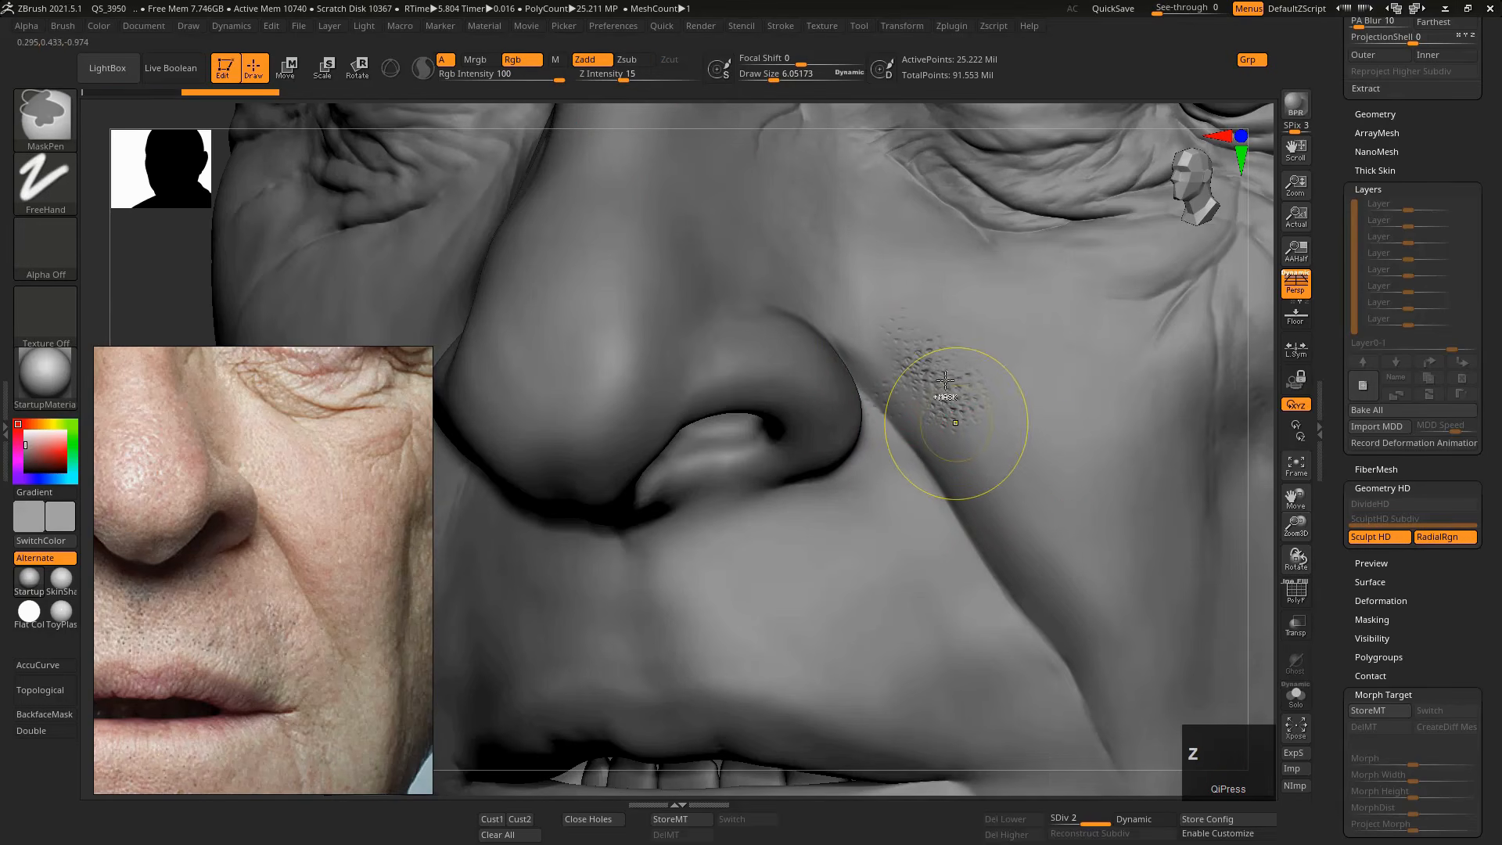
pyautogui.hotkey('ctrl', 'z')
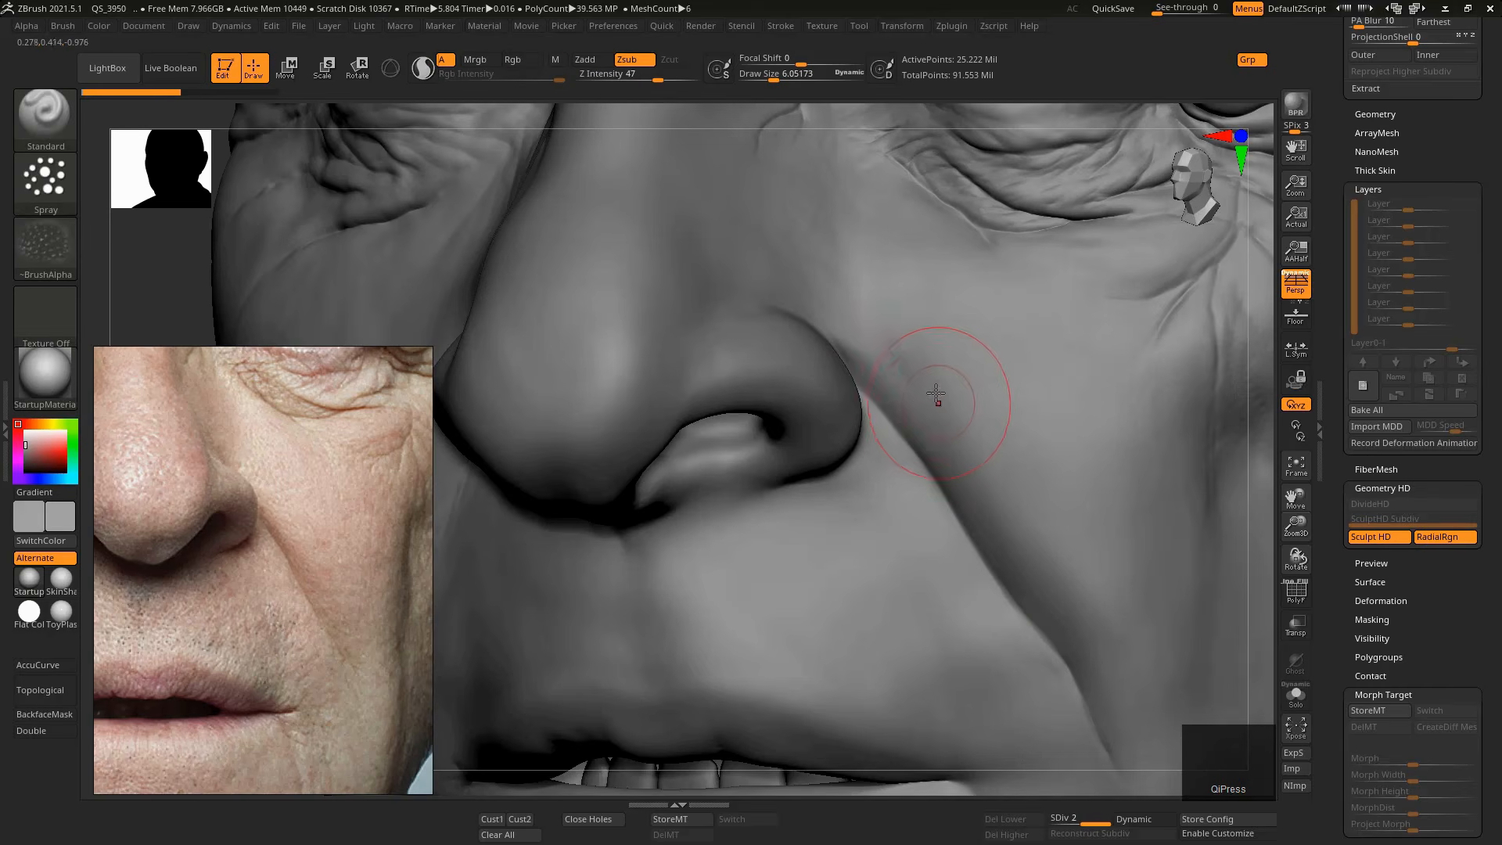
# Set the brush draw size to about 7.14 for the wider view of the face.
pyautogui.moveTo(862, 389)
pyautogui.keyDown('alt'); pyautogui.mouseDown(button='right')
pyautogui.moveTo(825, 388)
pyautogui.moveTo(841, 431)
pyautogui.moveTo(862, 435)
pyautogui.moveTo(841, 437)
pyautogui.mouseUp(button='right'); pyautogui.keyUp('alt')
pyautogui.press('s')
pyautogui.press('s')
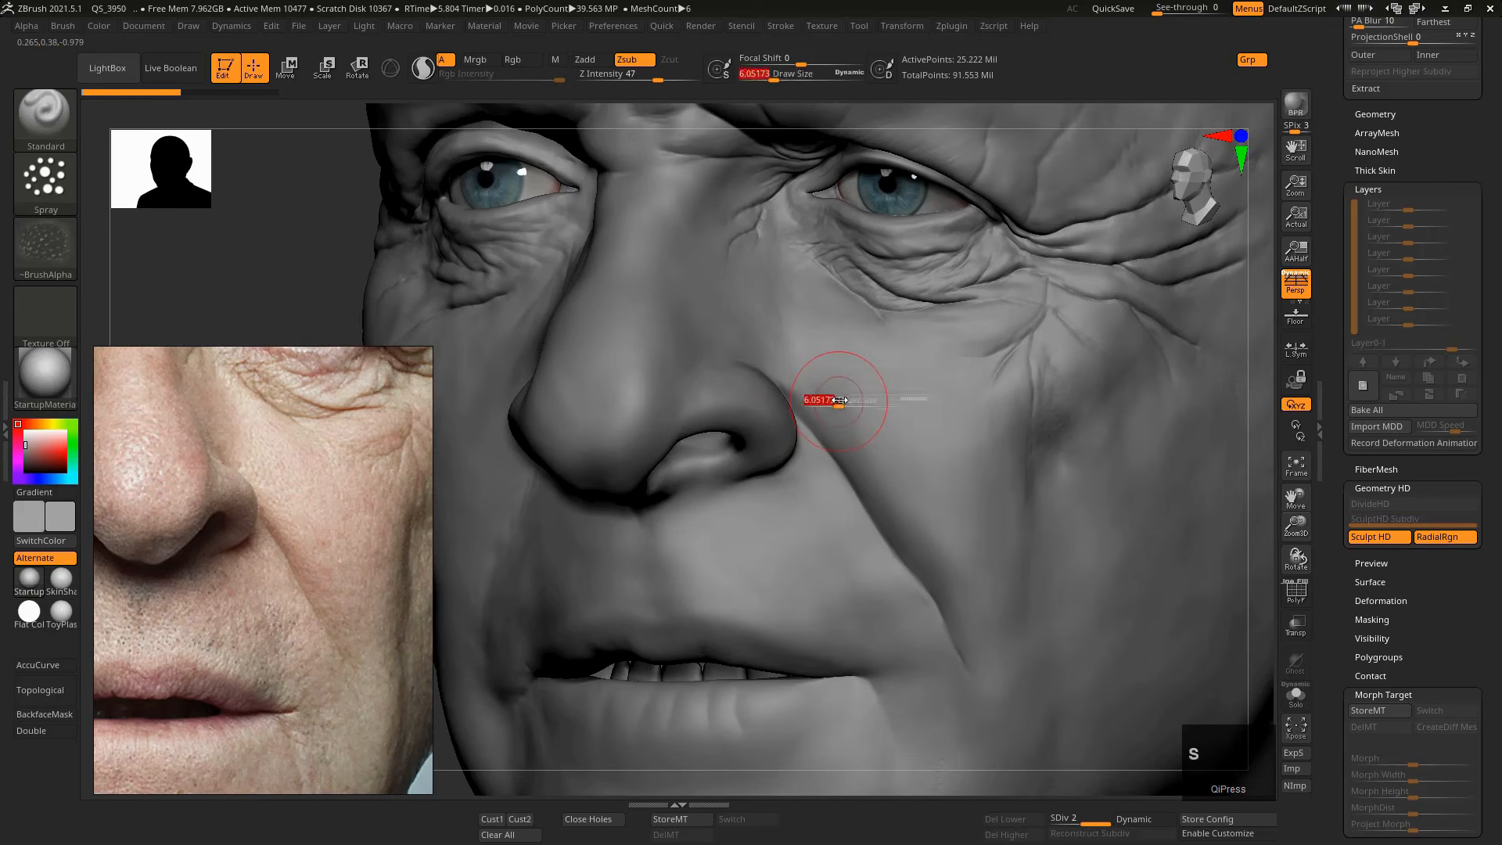
pyautogui.moveTo(845, 399); pyautogui.dragTo(843, 407)
pyautogui.press('s')
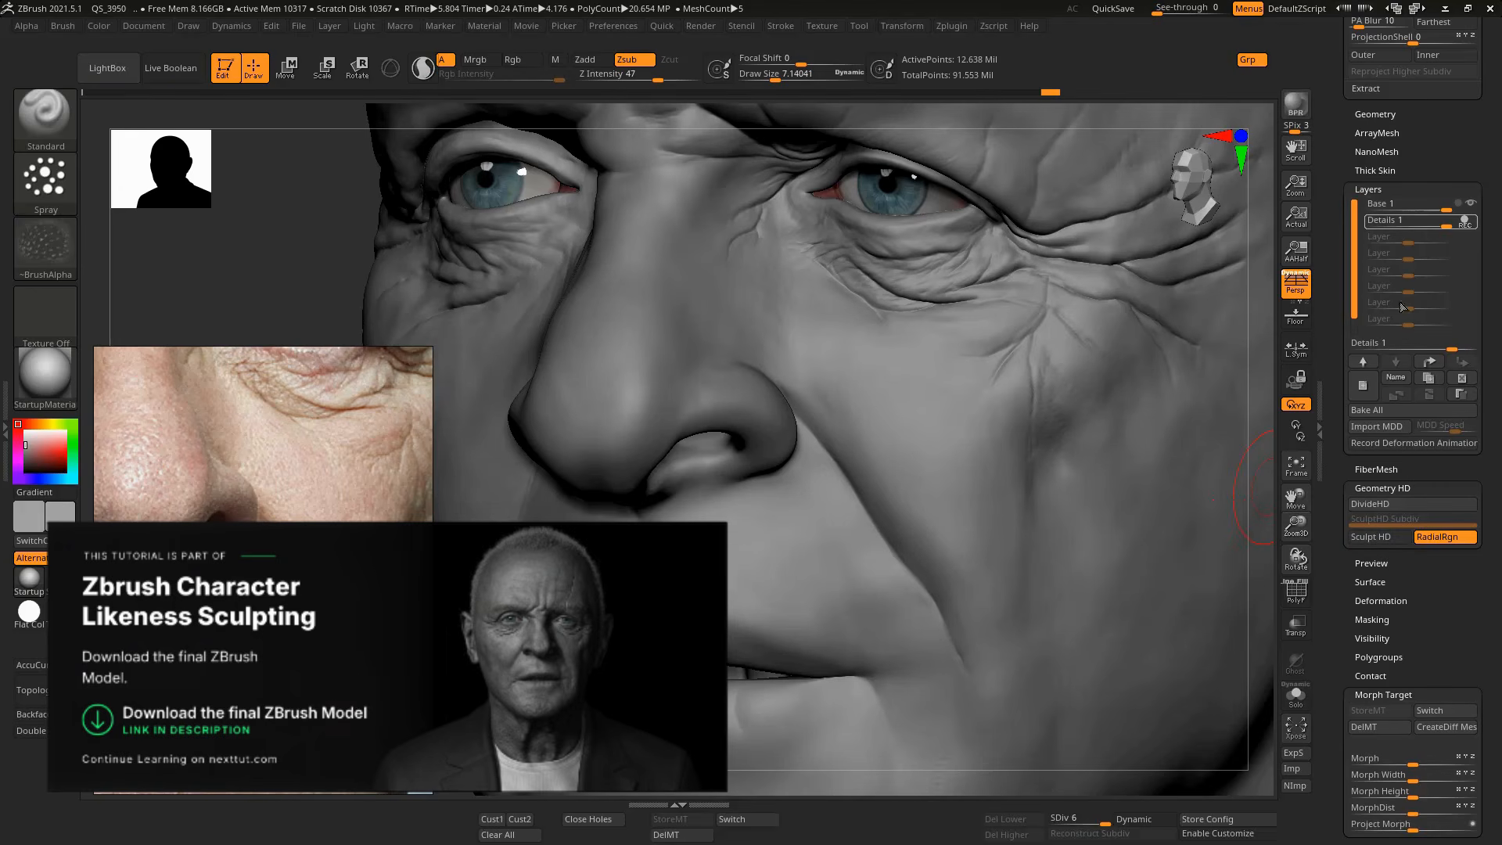
# Render the Sculpt HD preview of the head to check its high-definition detail.
pyautogui.click(1379, 538)
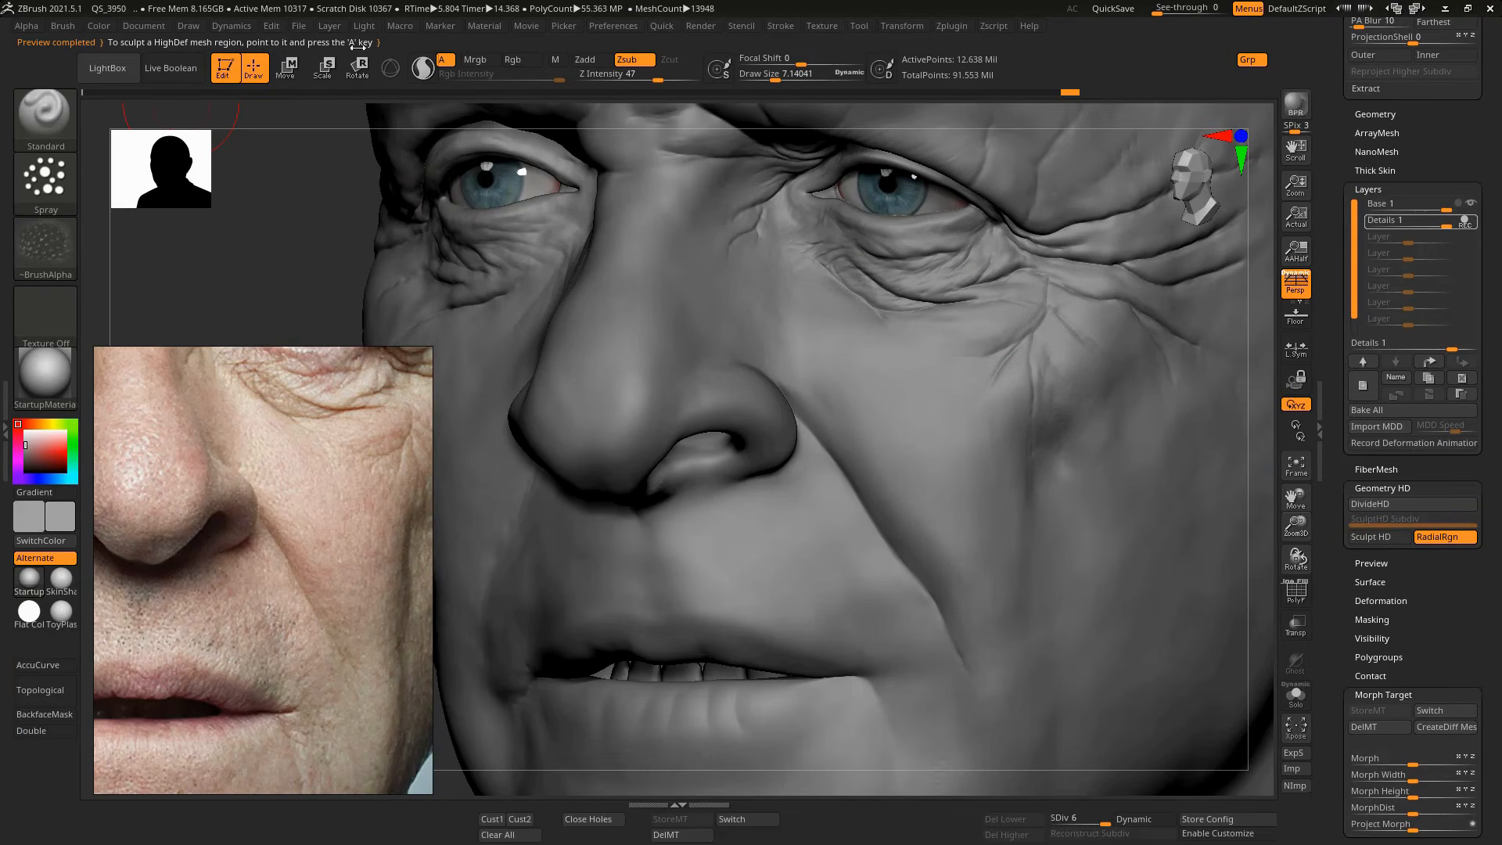
pyautogui.click(1378, 535)
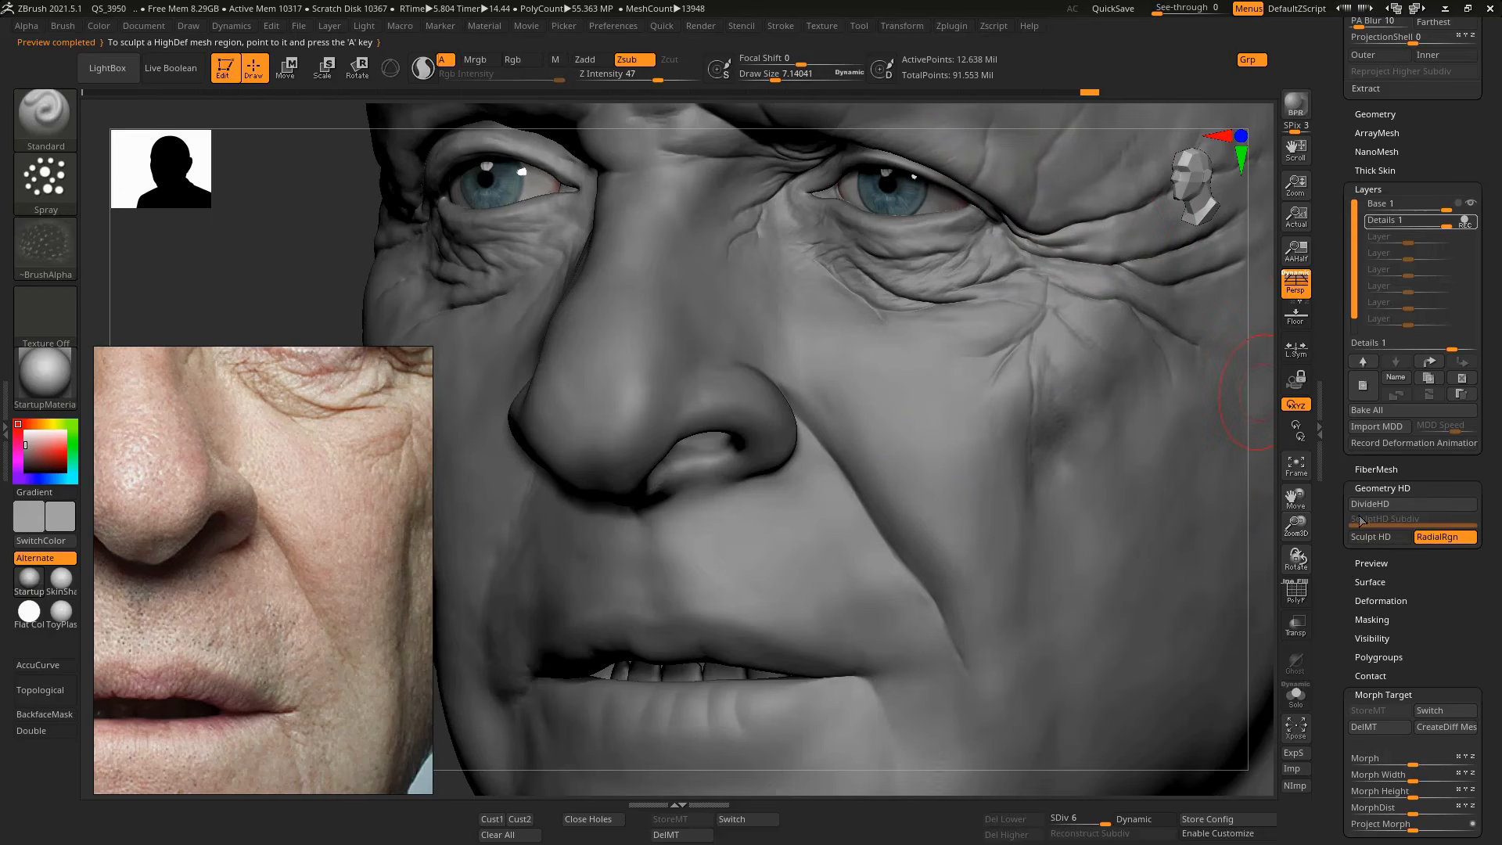
# Examine the skin detail of the Anthony_Hopkins_06 subtool in solo mode, and return to Anthony_Hopkins_07.
pyautogui.moveTo(1339, 463); pyautogui.dragTo(1327, 709)
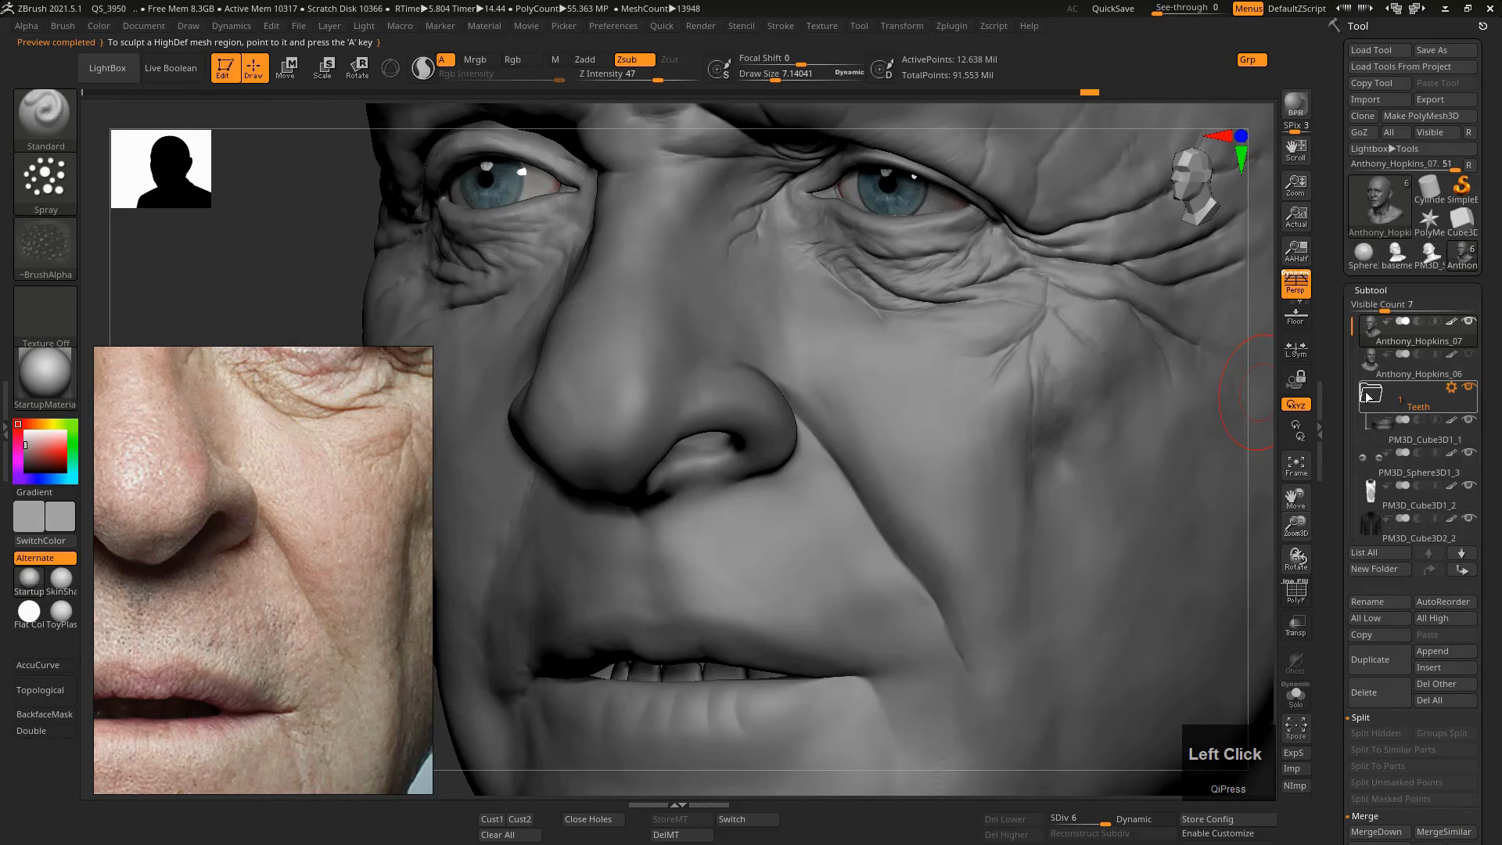
pyautogui.click(1377, 367)
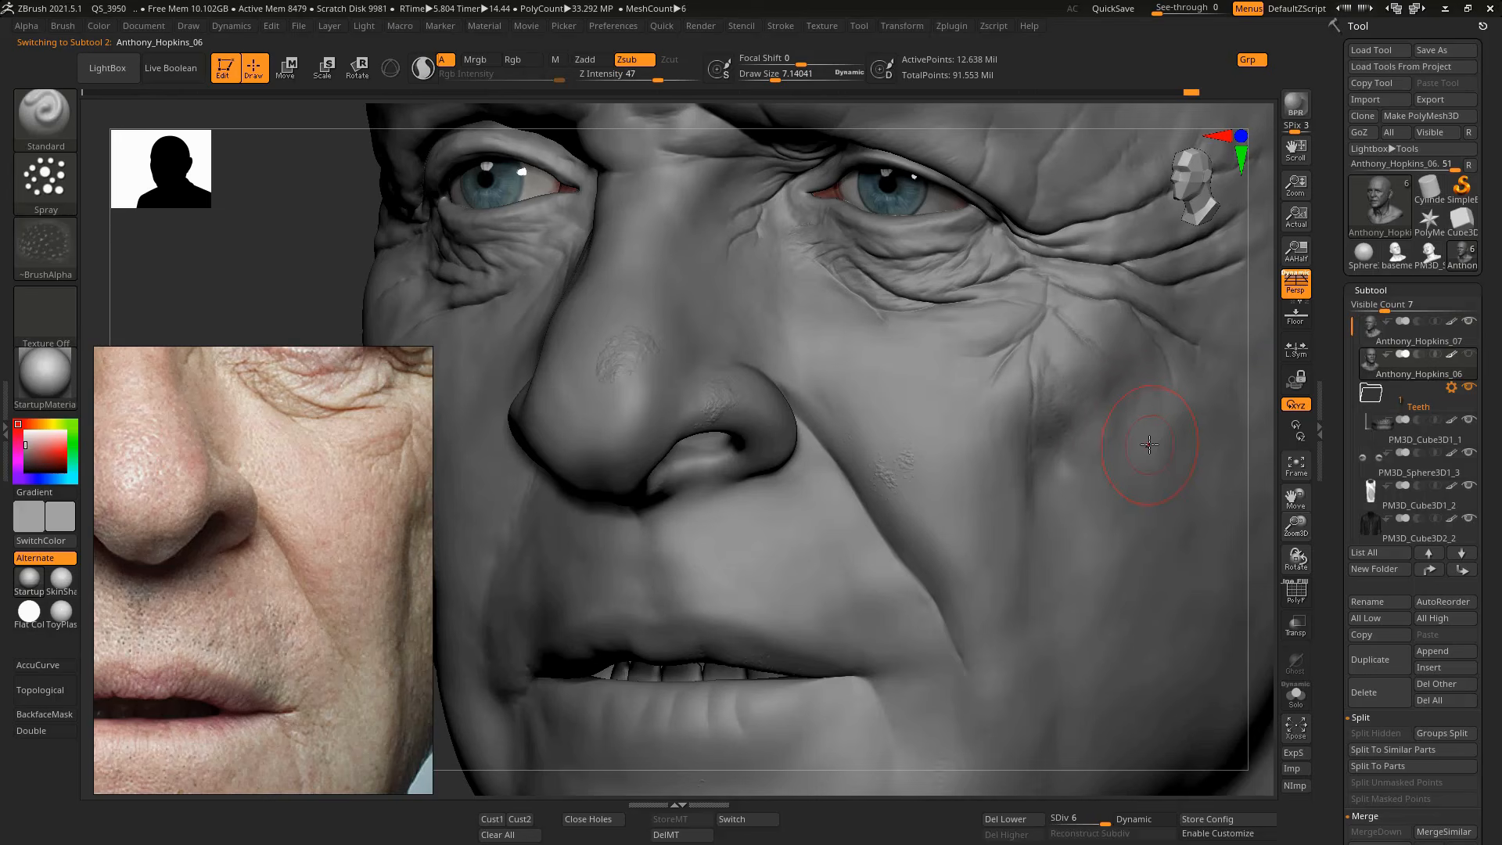
pyautogui.hotkey('alt', 's')
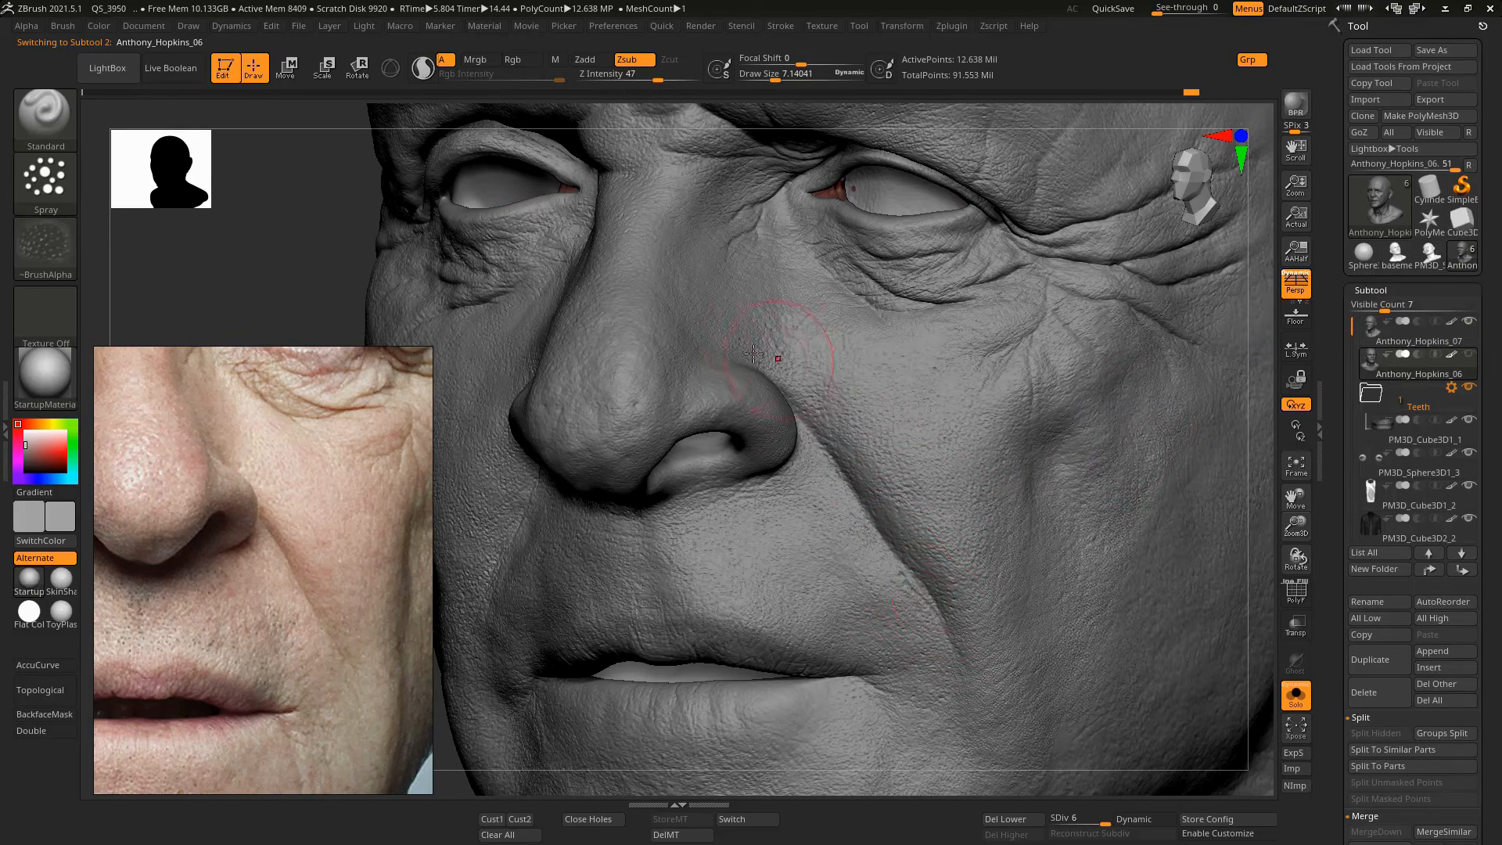
pyautogui.press('alt')
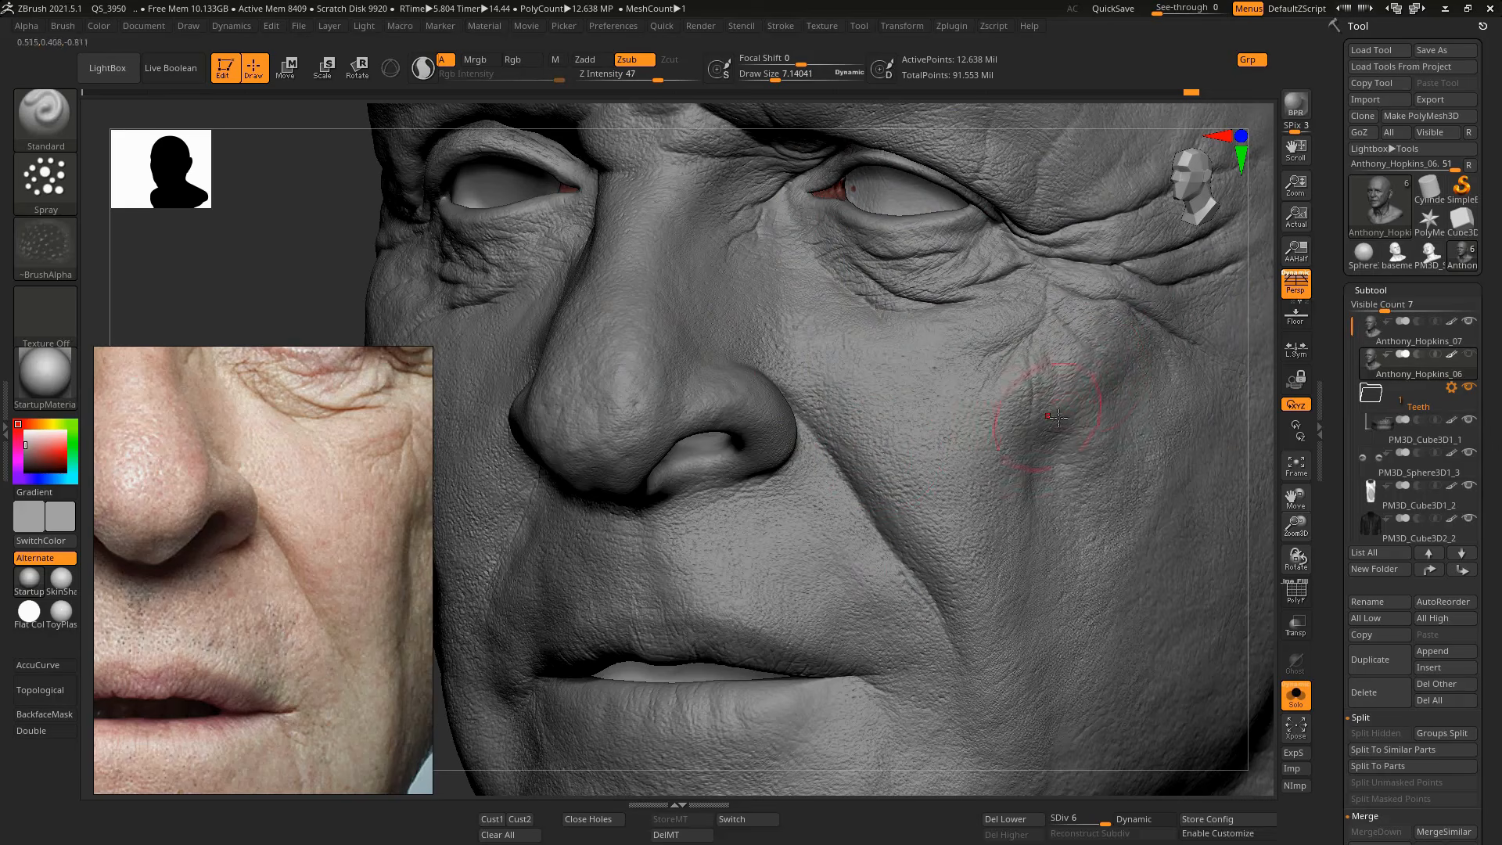
pyautogui.click(1373, 328)
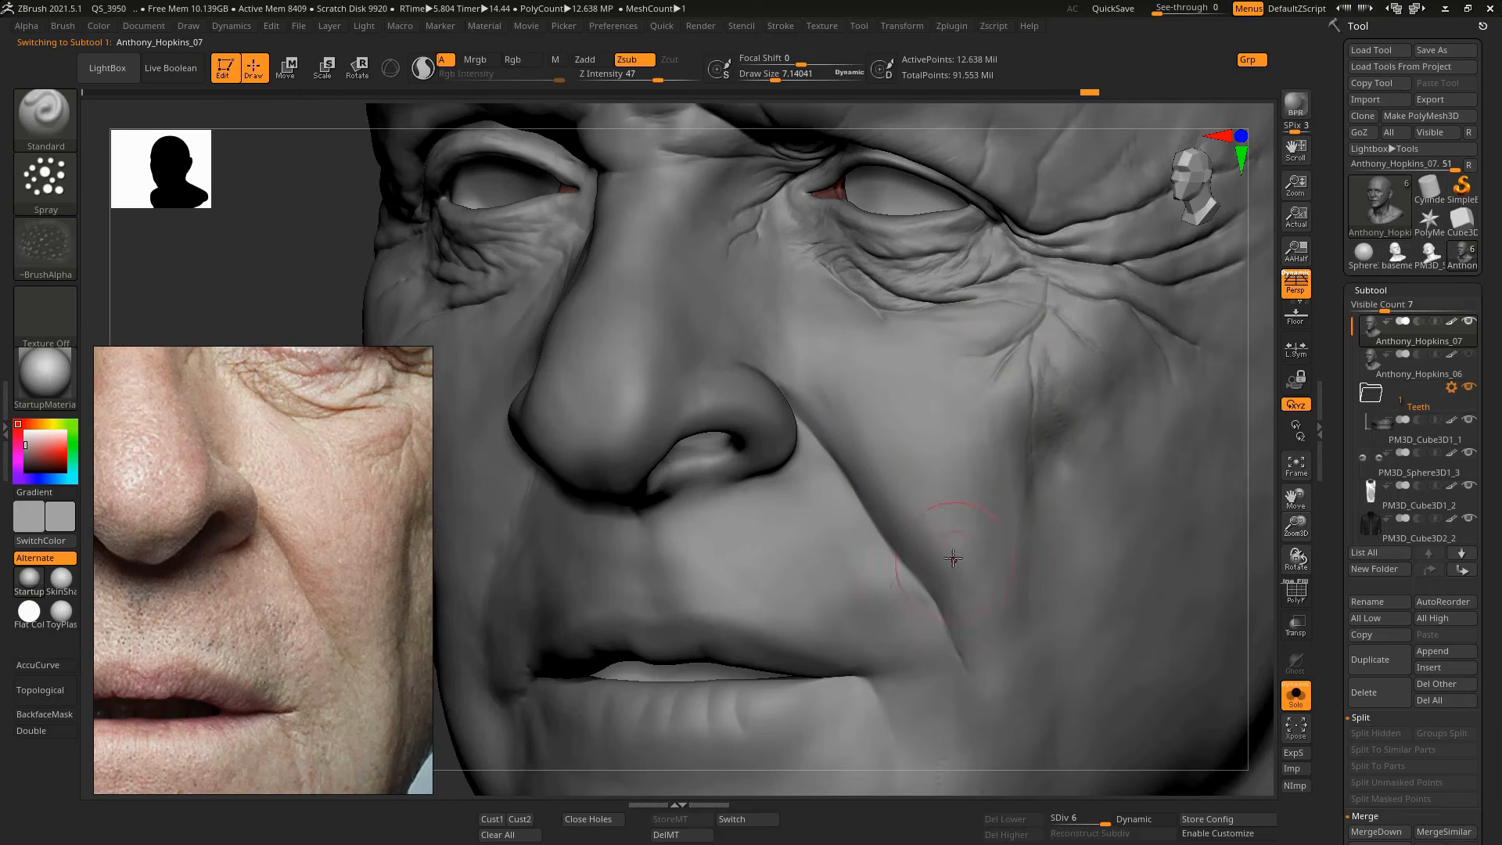
# Duplicate the Anthony_Hopkins_07 head subtool.
pyautogui.moveTo(1334, 489); pyautogui.dragTo(1339, 423)
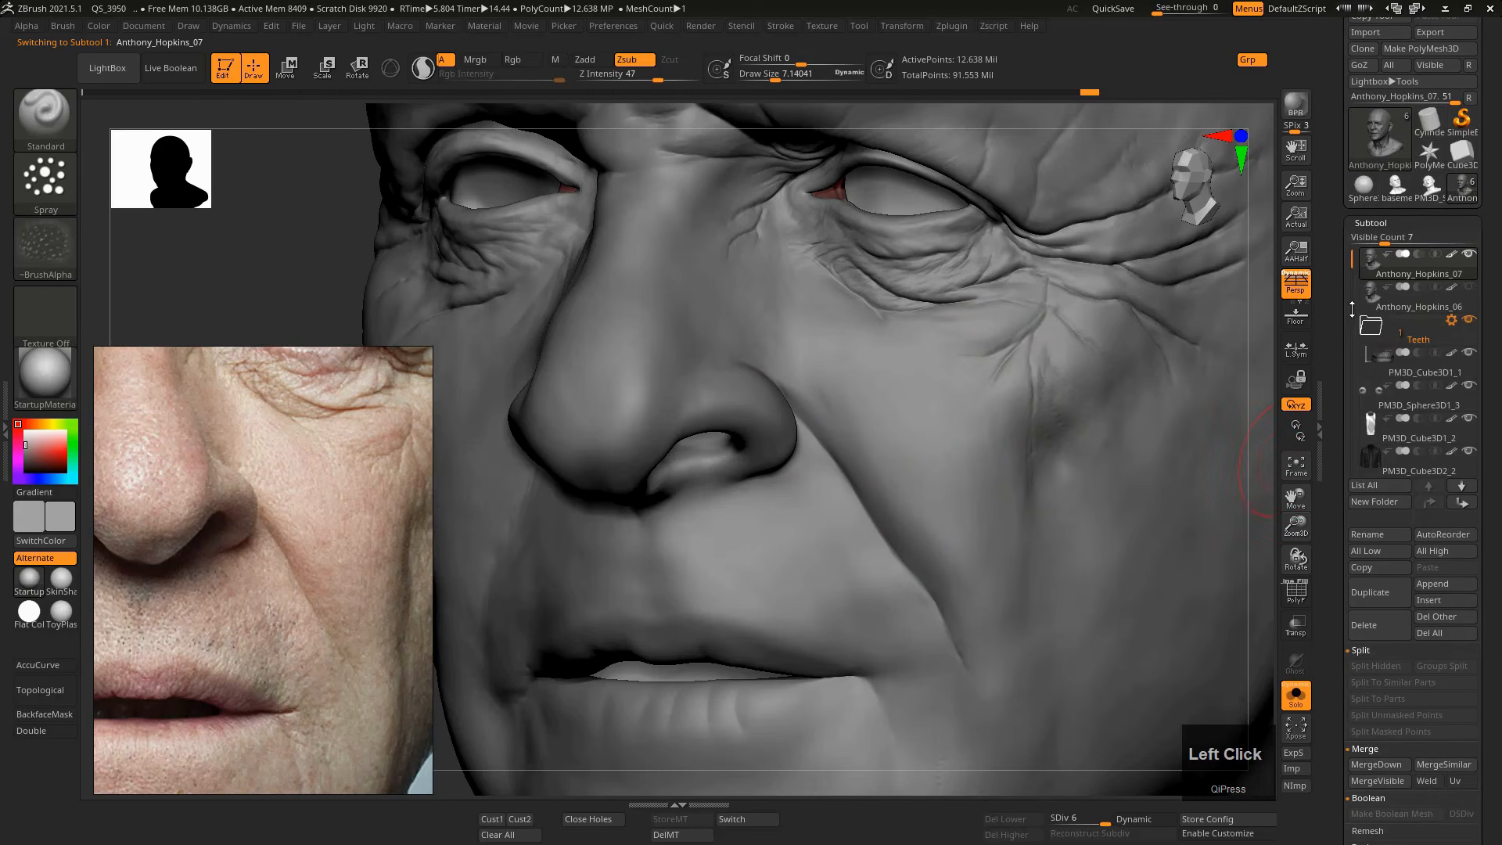
pyautogui.moveTo(1338, 325); pyautogui.dragTo(1348, 31)
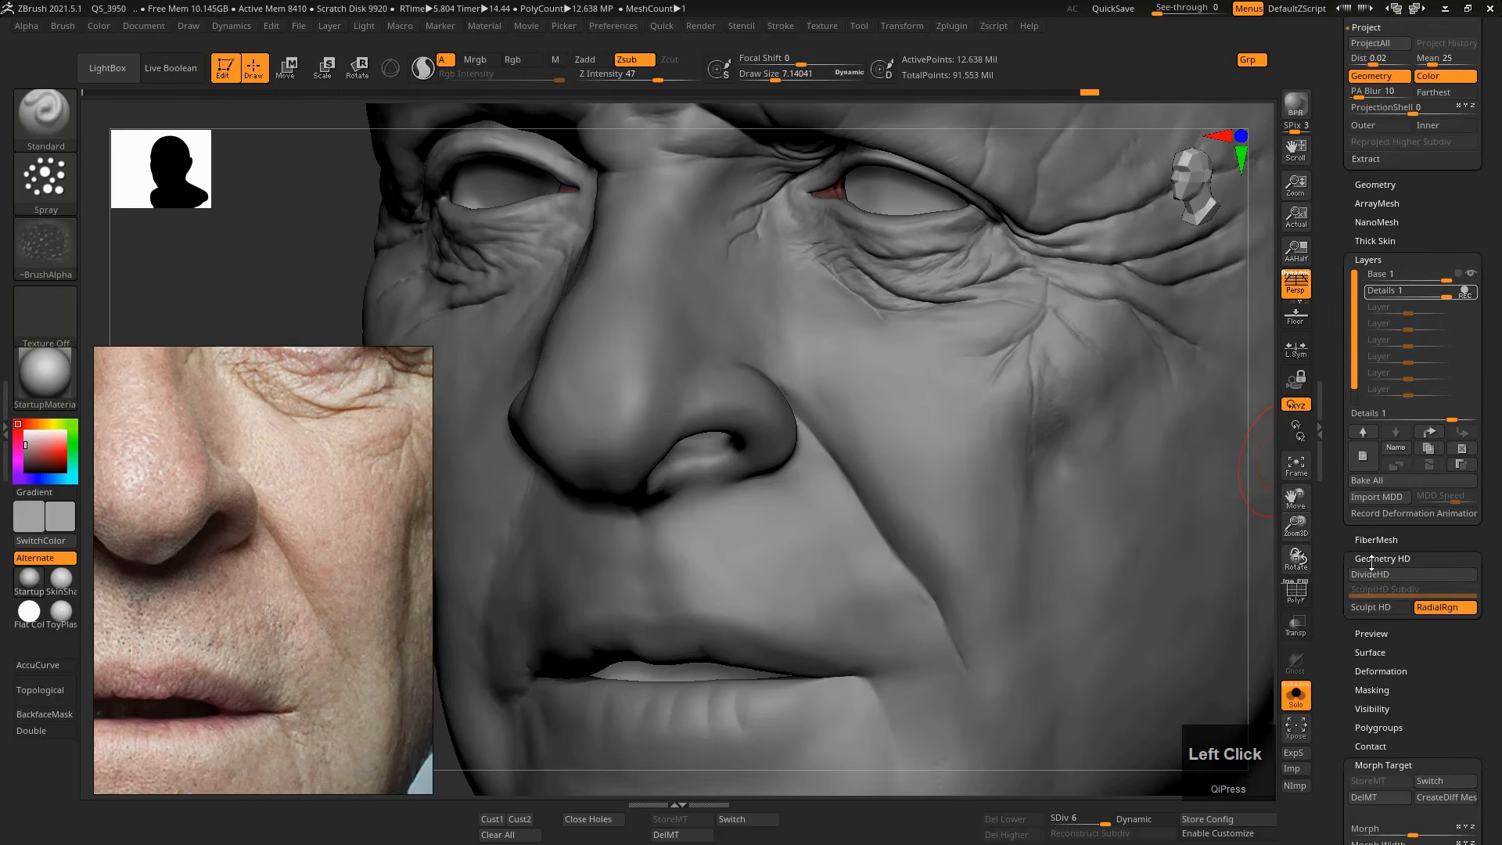
pyautogui.moveTo(1339, 336); pyautogui.dragTo(1340, 630)
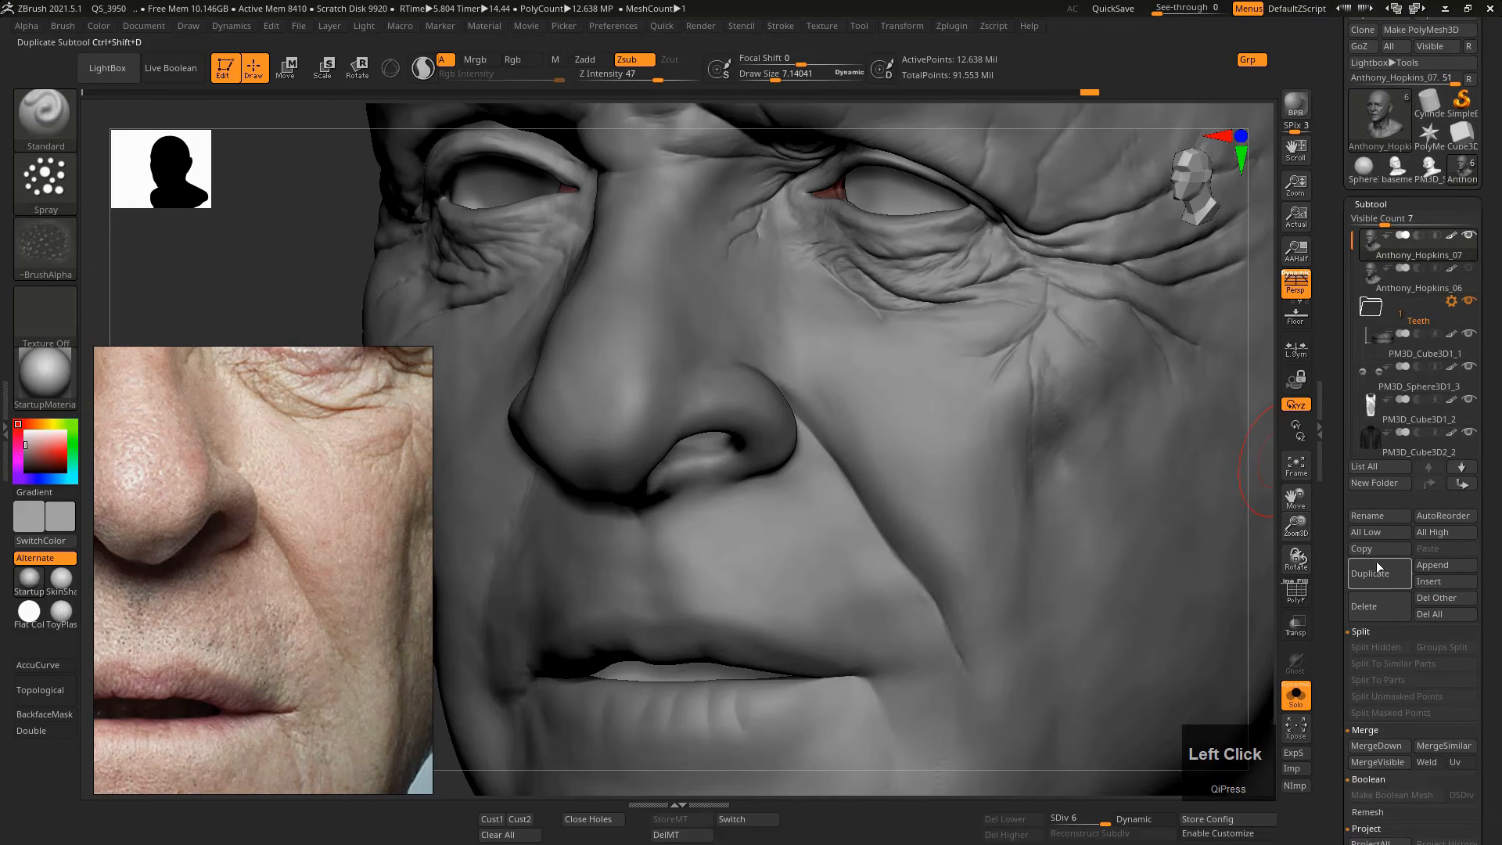
pyautogui.click(1378, 583)
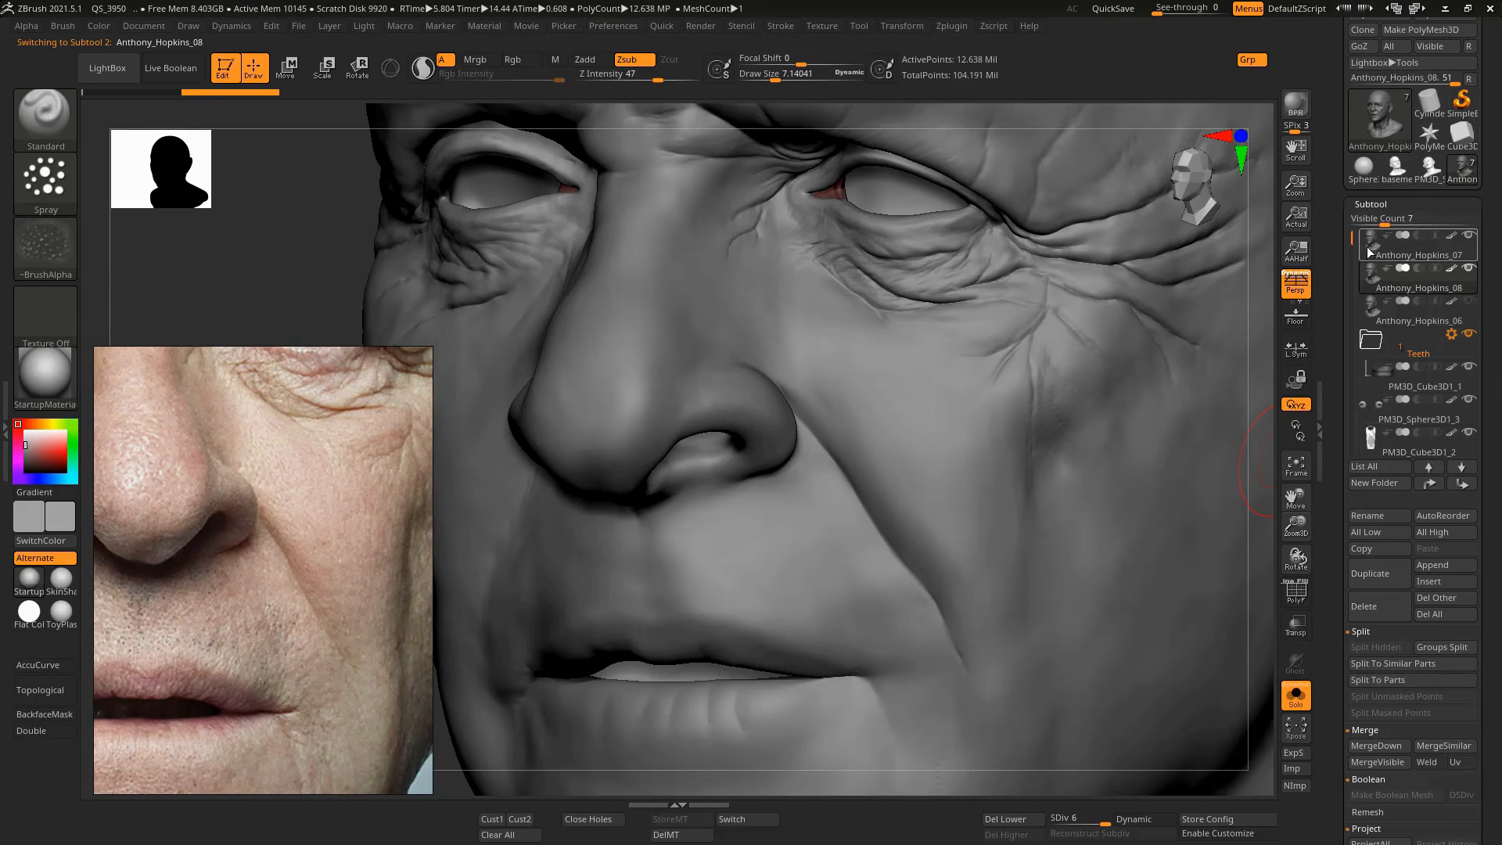
# Delete the original Anthony_Hopkins_07 subtool, keeping its duplicate.
pyautogui.moveTo(1330, 220); pyautogui.dragTo(1328, 138)
pyautogui.moveTo(1331, 548); pyautogui.dragTo(1330, 137)
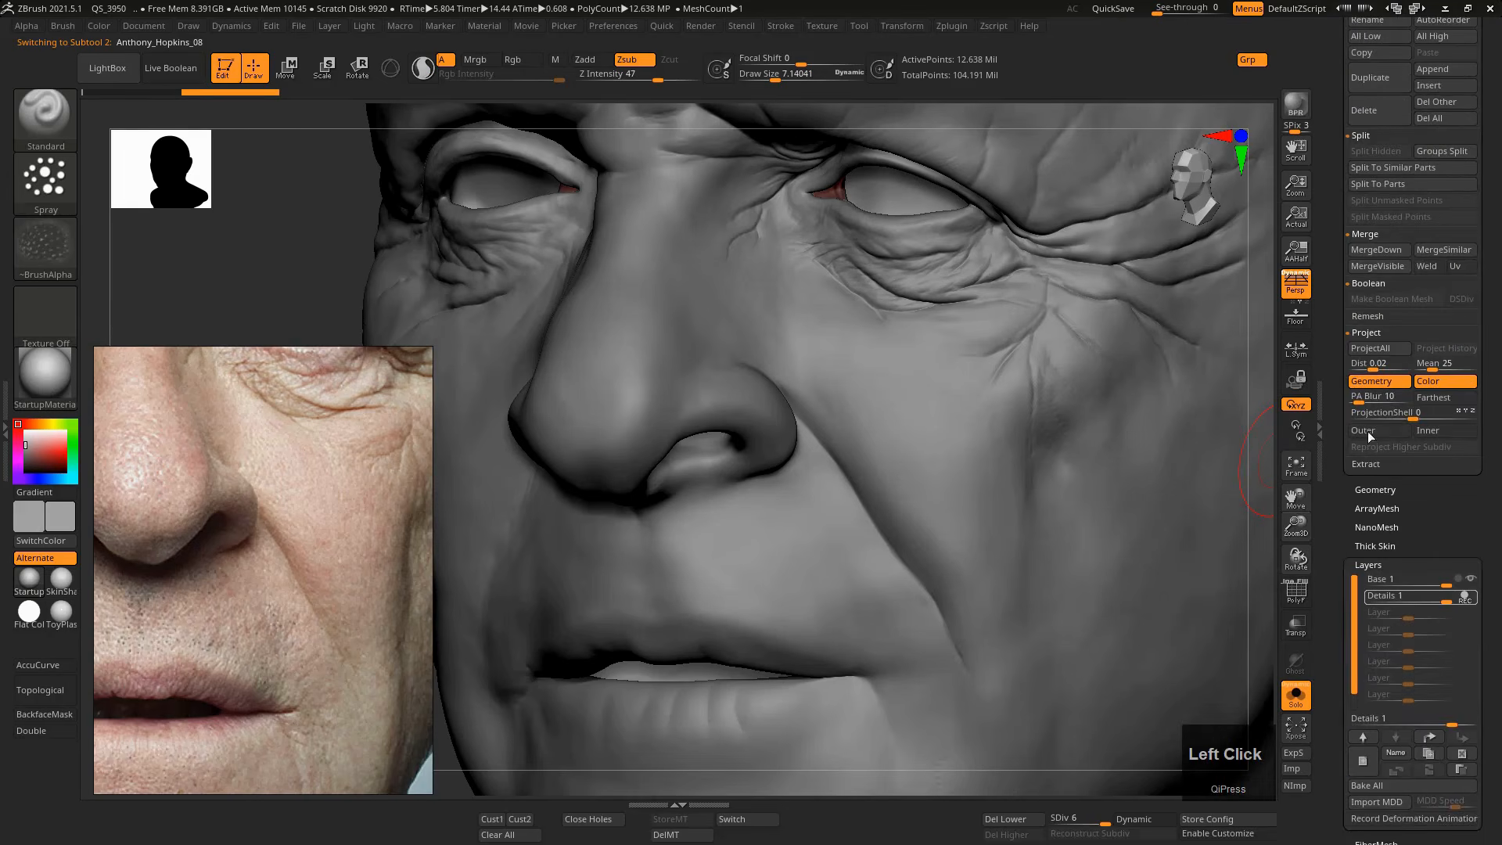
pyautogui.moveTo(1334, 513); pyautogui.dragTo(1341, 550)
pyautogui.press('Right')
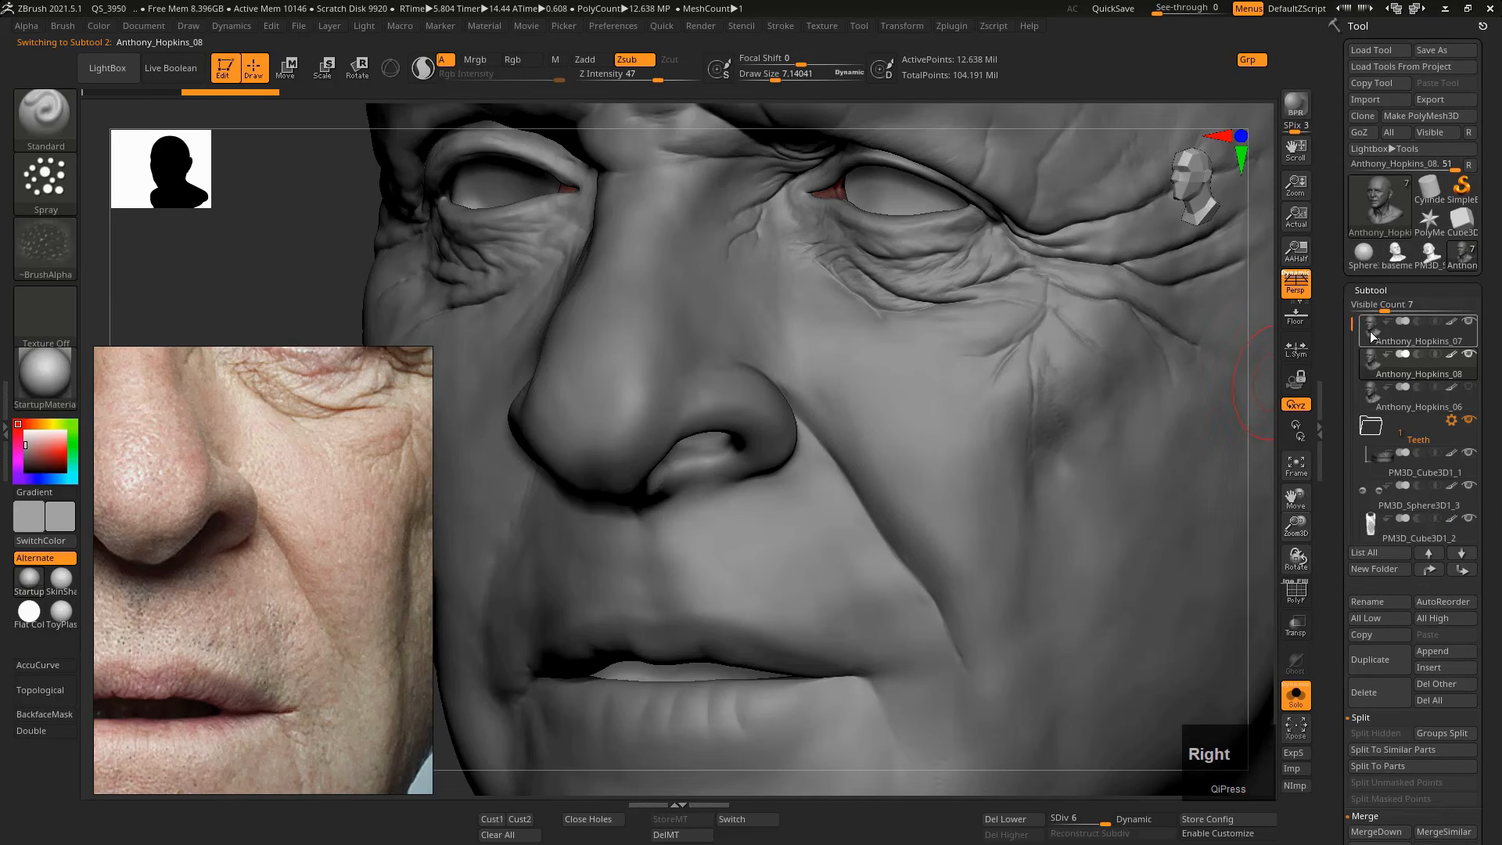
pyautogui.click(1370, 331)
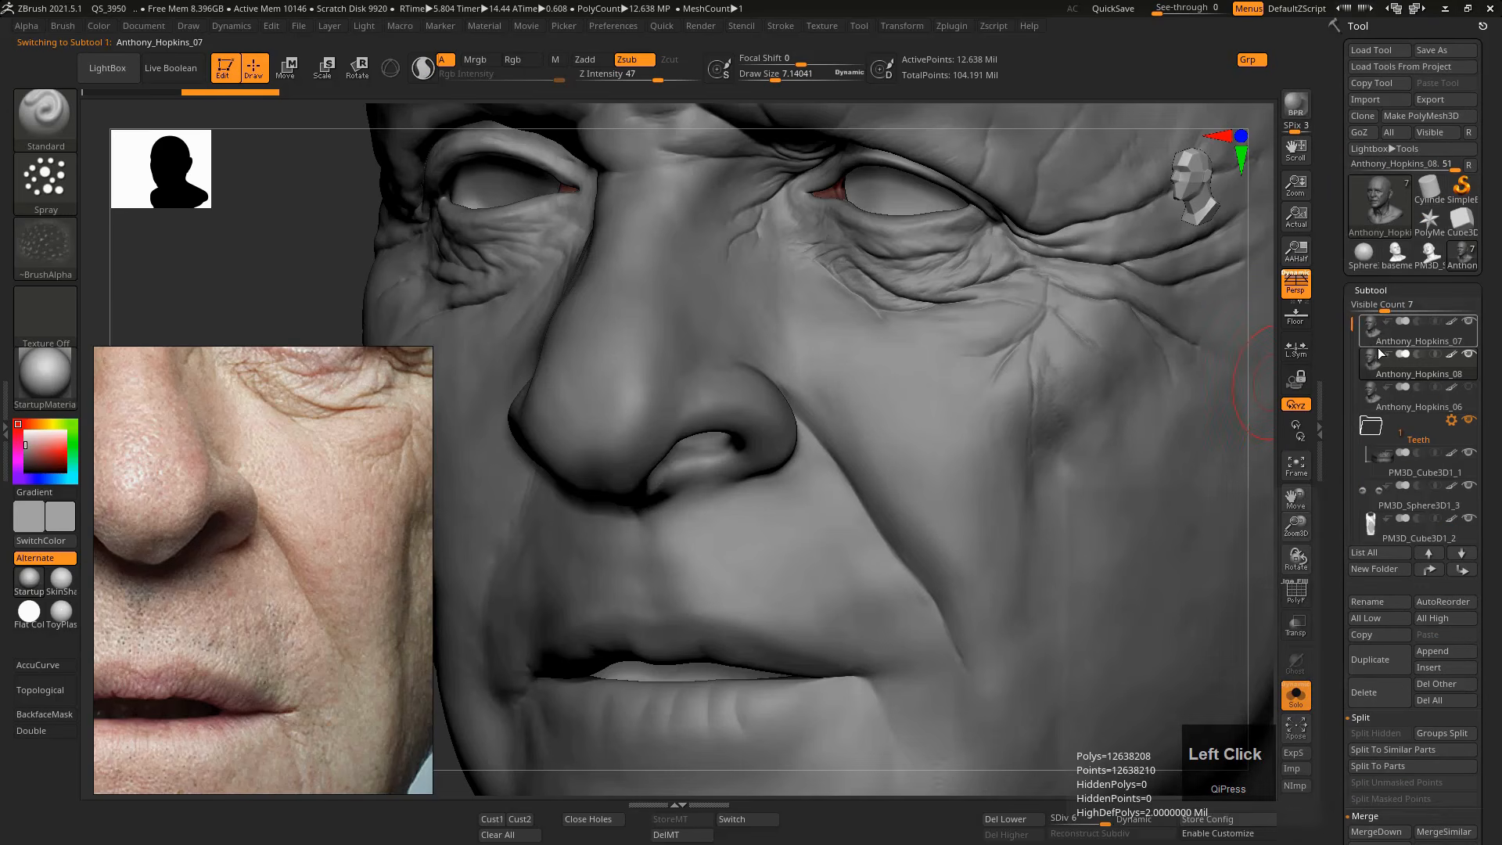
pyautogui.click(1363, 696)
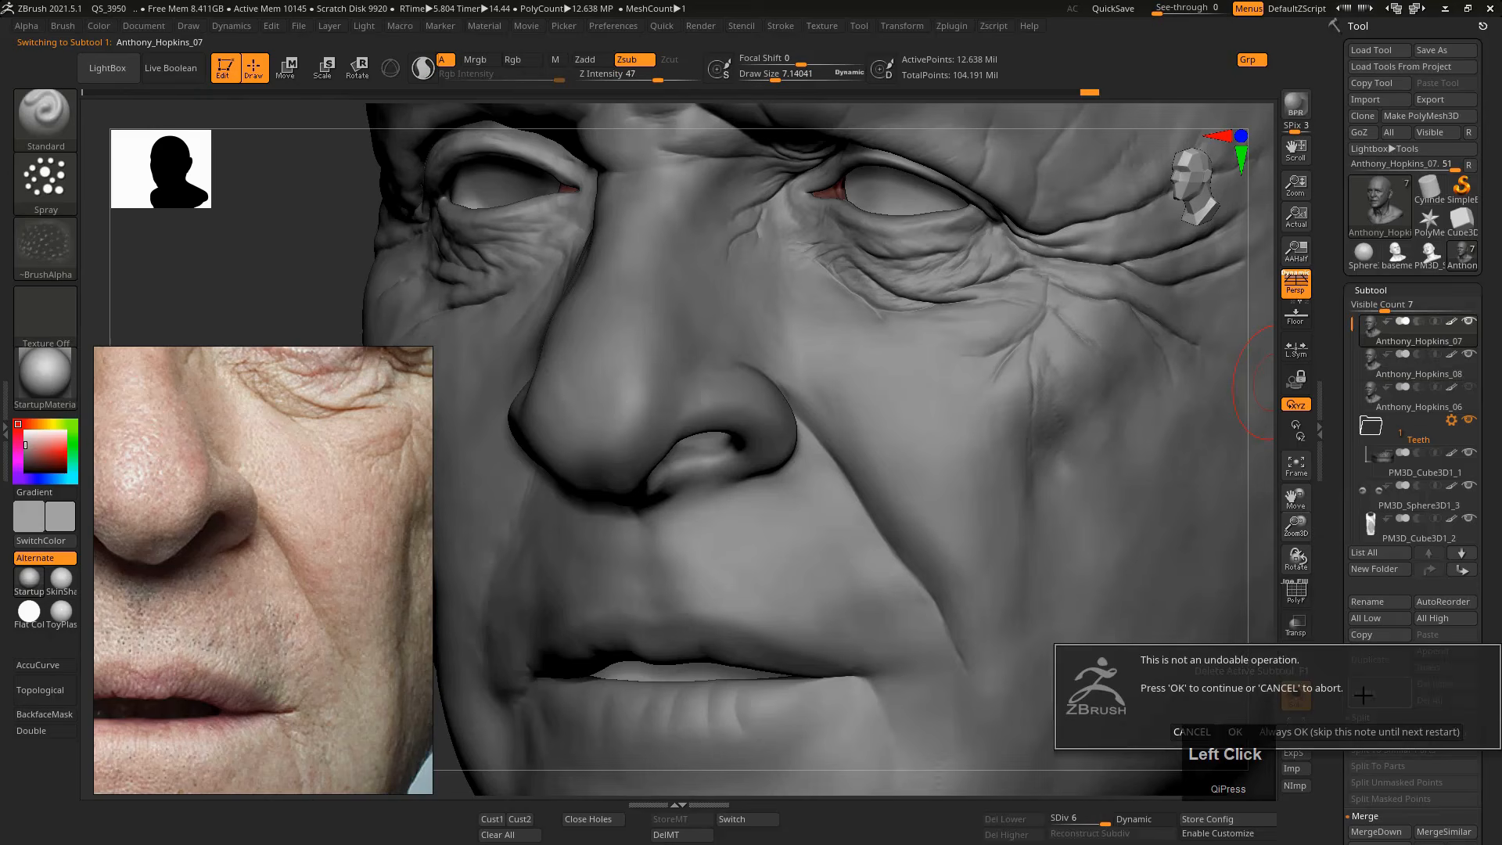
pyautogui.click(1235, 729)
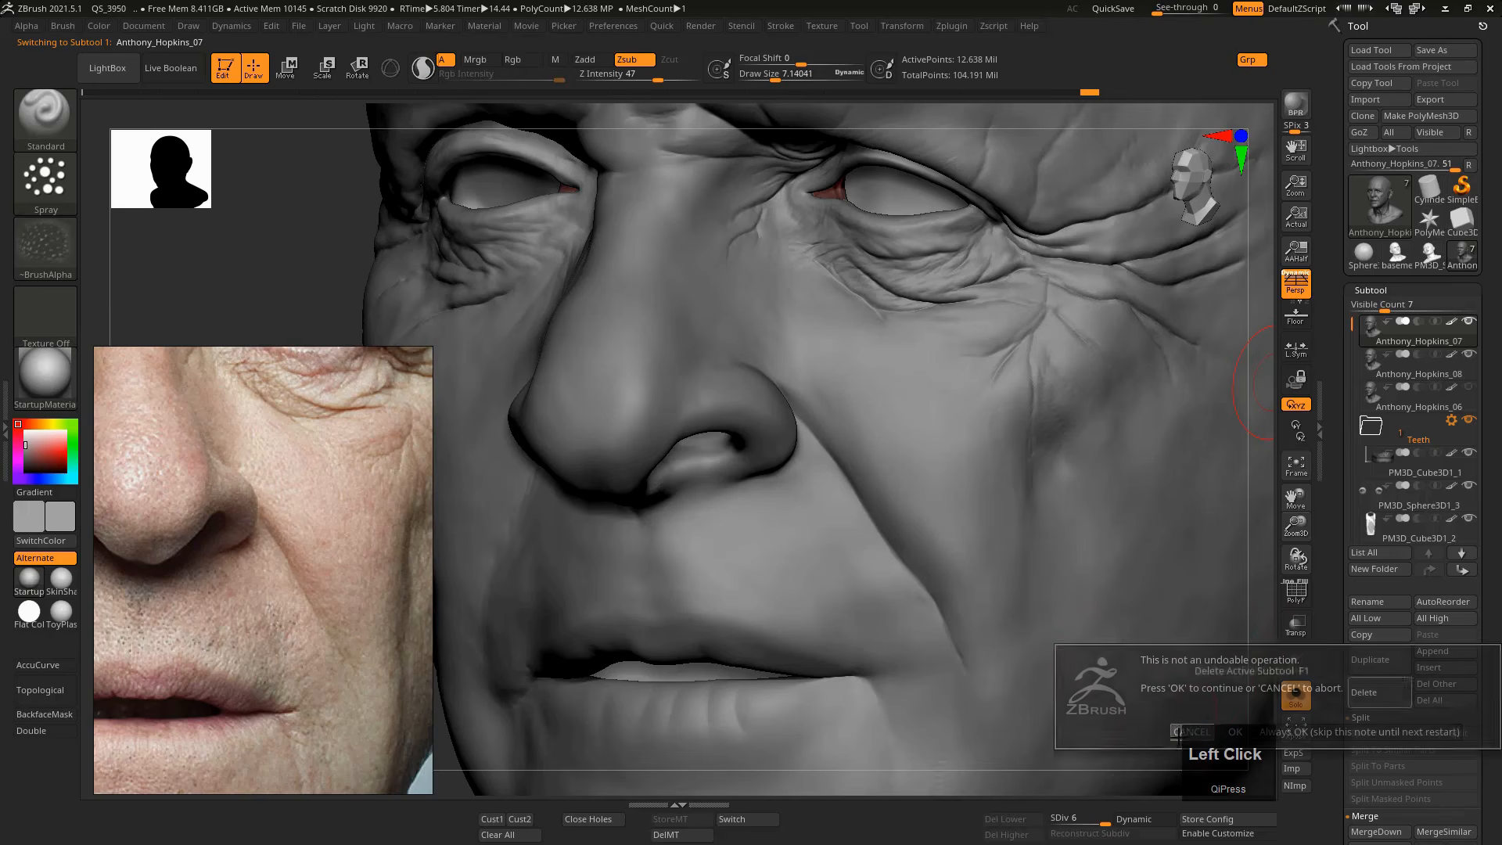
pyautogui.click(1185, 736)
pyautogui.press('F1')
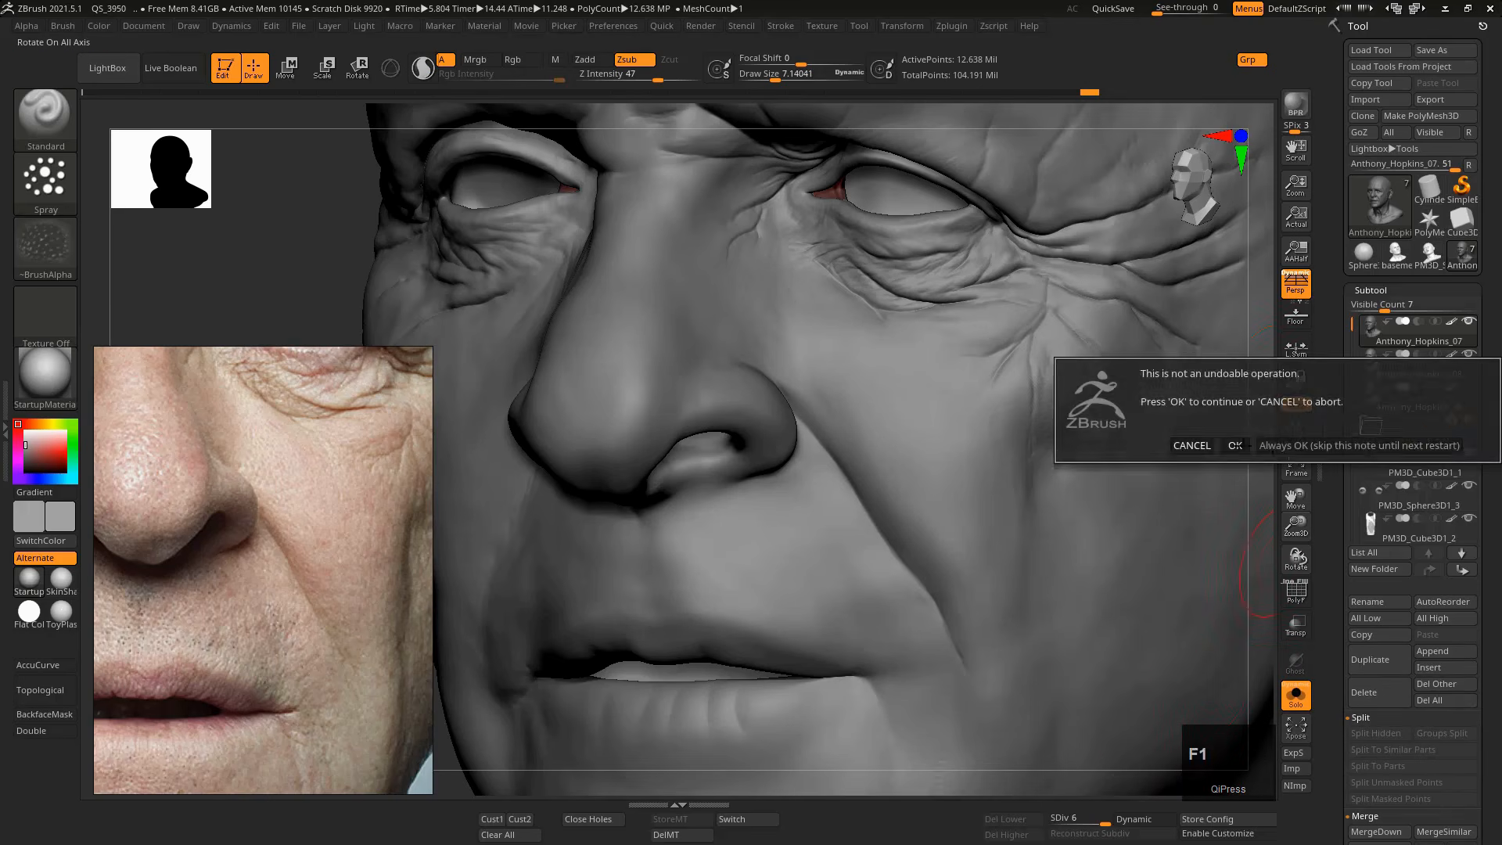
pyautogui.click(1235, 443)
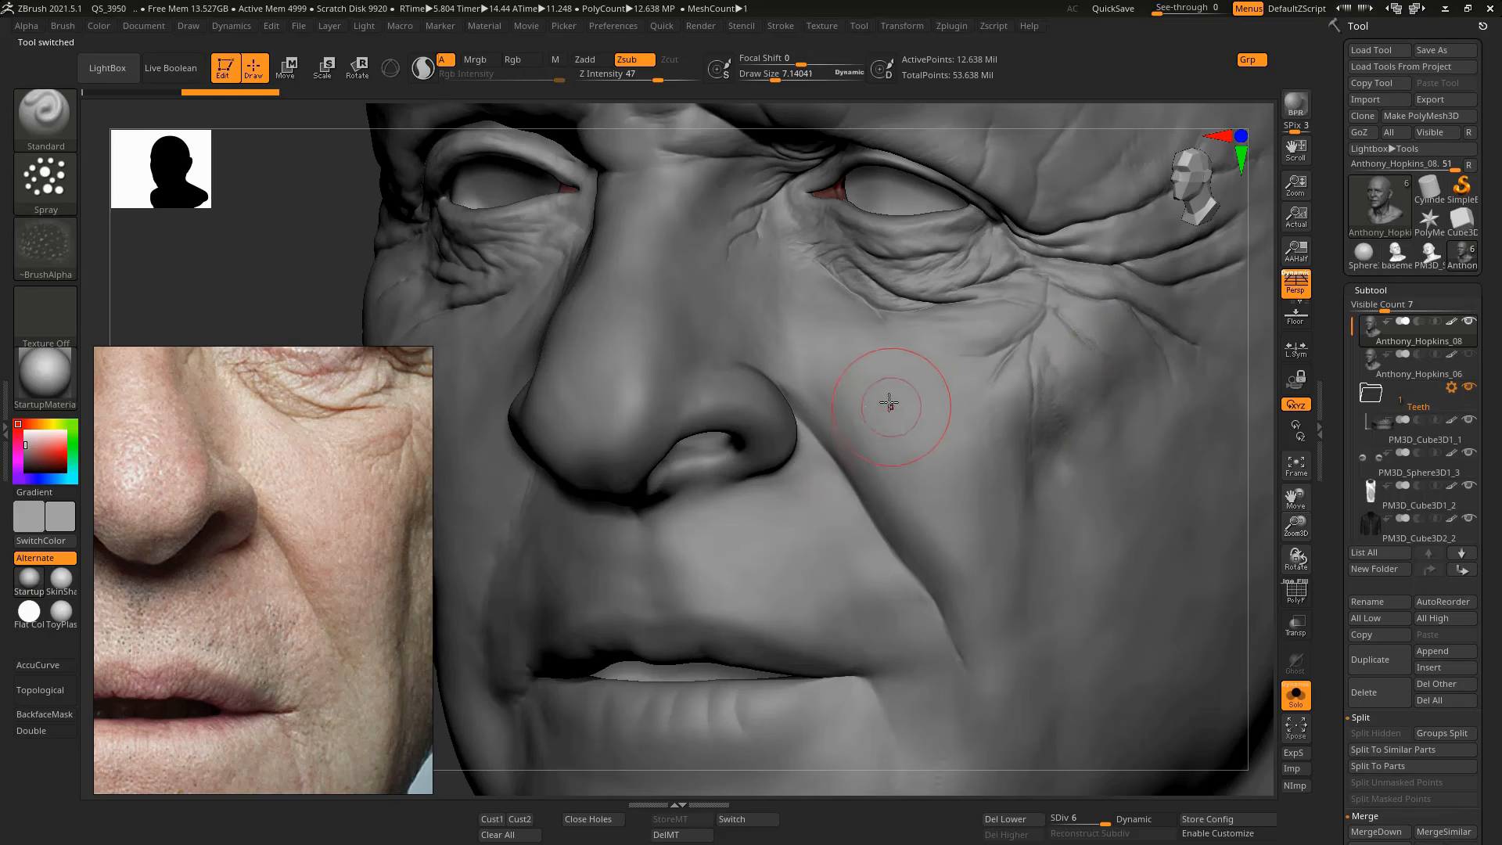
# Set the brush draw size to about 7.75 and enlarge the reference photo around the nostril and cheek.
pyautogui.press('s')
pyautogui.click(885, 429)
pyautogui.press('s')
pyautogui.click(857, 401)
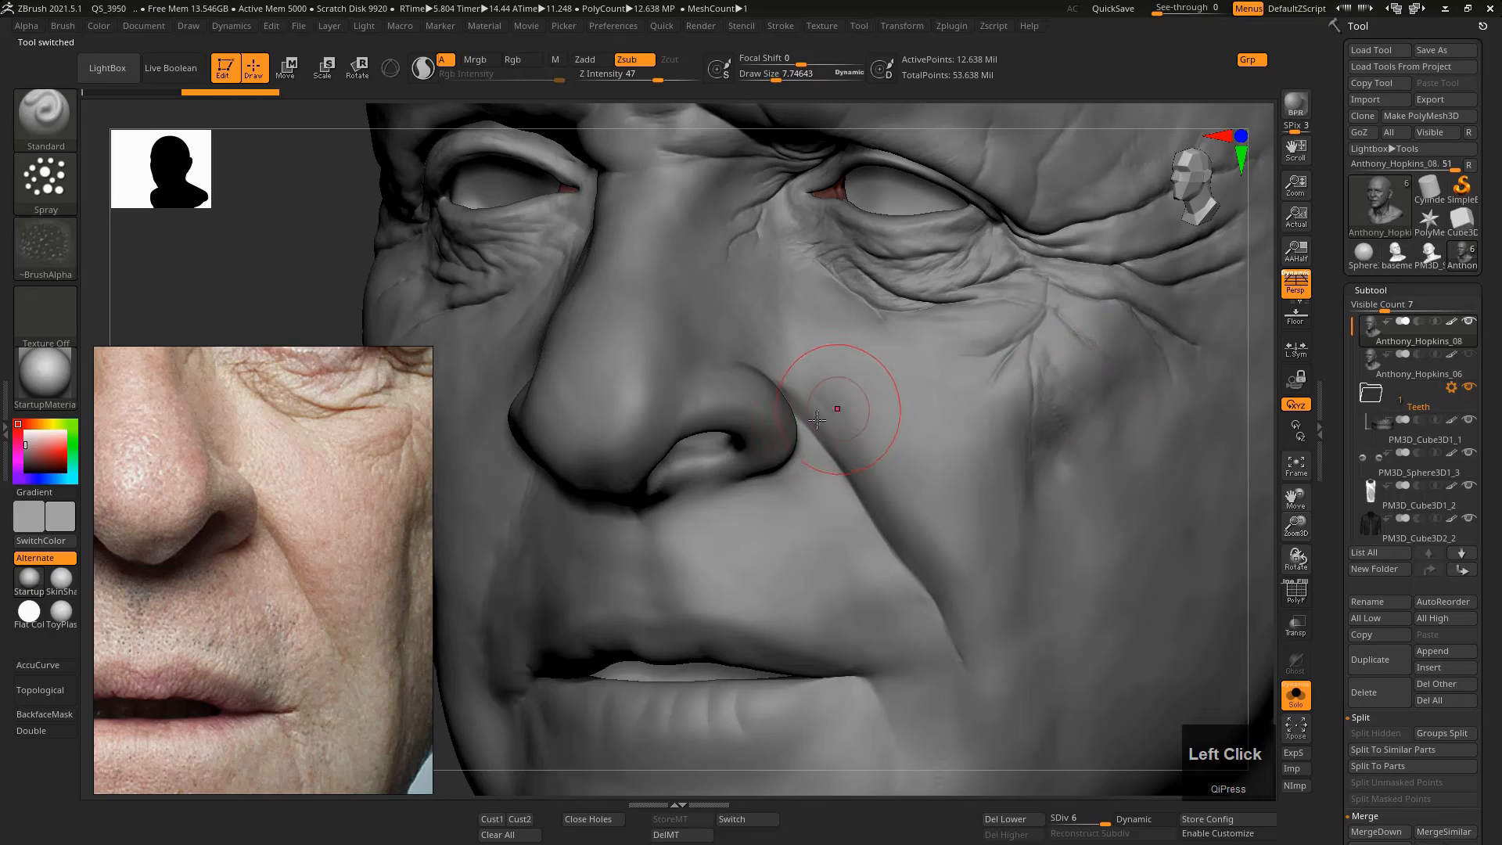
pyautogui.keyDown('alt'); pyautogui.moveTo(279, 490); pyautogui.dragTo(285, 509, button='middle'); pyautogui.keyUp('alt')
pyautogui.keyDown('ctrl'); pyautogui.keyDown('alt'); pyautogui.moveTo(285, 509); pyautogui.dragTo(326, 537, button='right'); pyautogui.keyUp('alt'); pyautogui.keyUp('ctrl')
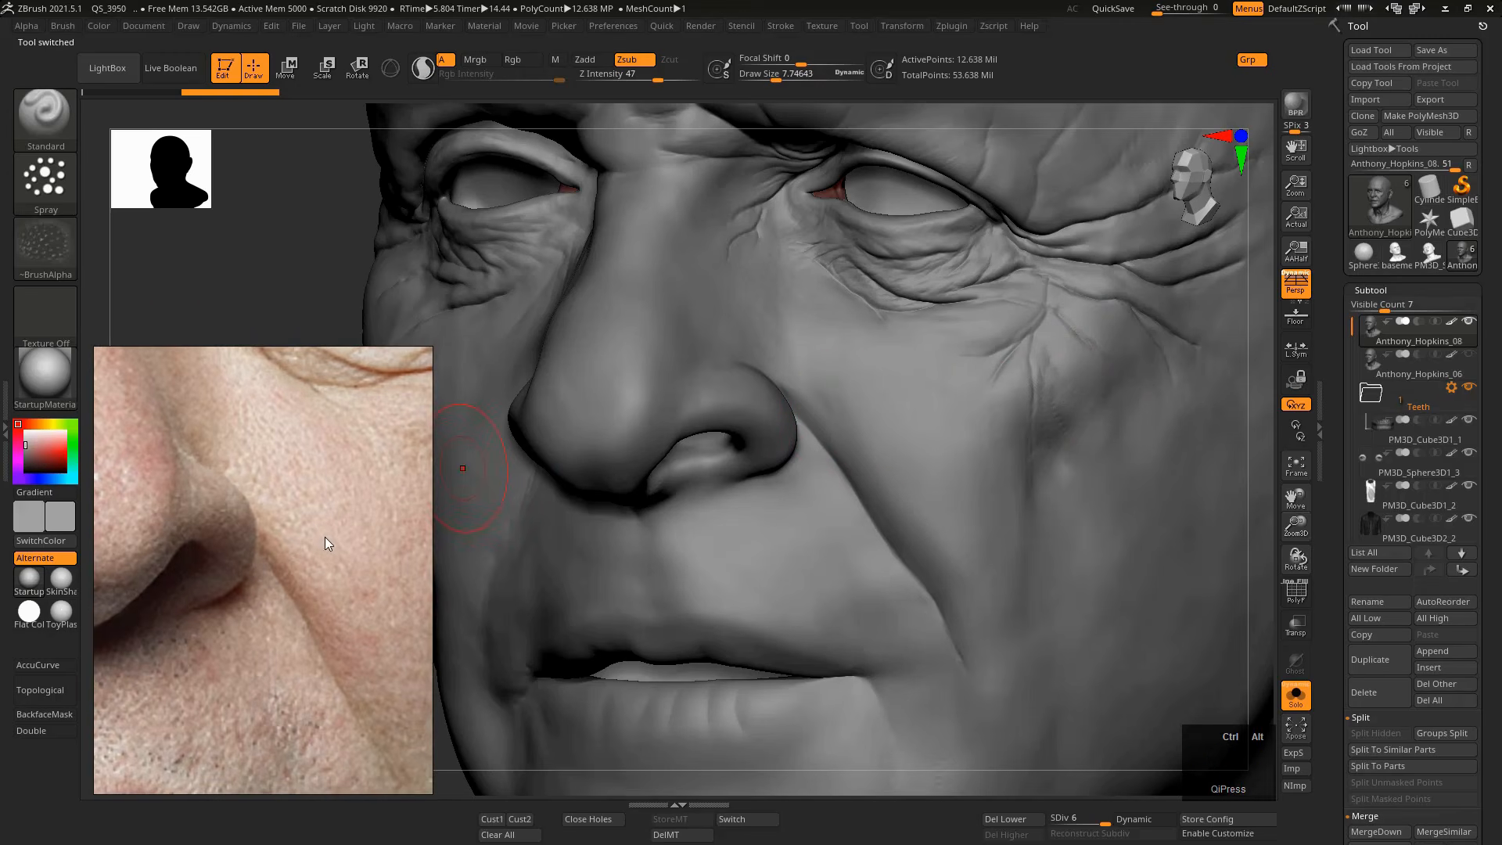
pyautogui.hotkey('ctrl', 'shift', 'F1')
pyautogui.press('Escape')
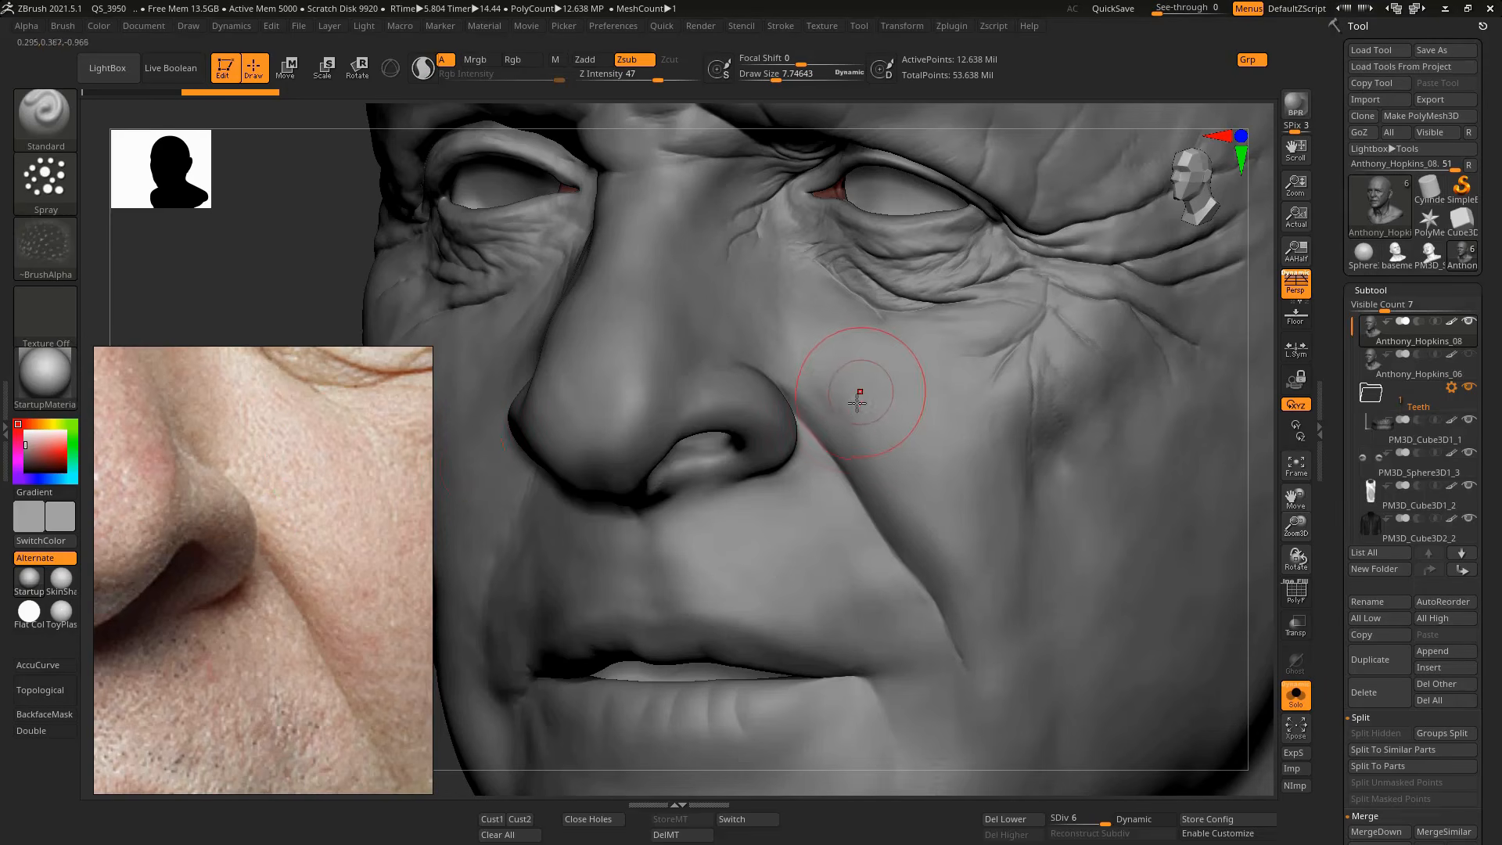
# Spray a patch of pores along the cheek beside the nostril with the skin alpha, and undo it.
pyautogui.moveTo(829, 380)
pyautogui.mouseDown()
pyautogui.moveTo(852, 444)
pyautogui.moveTo(829, 469)
pyautogui.mouseUp()
pyautogui.press('ctrl')
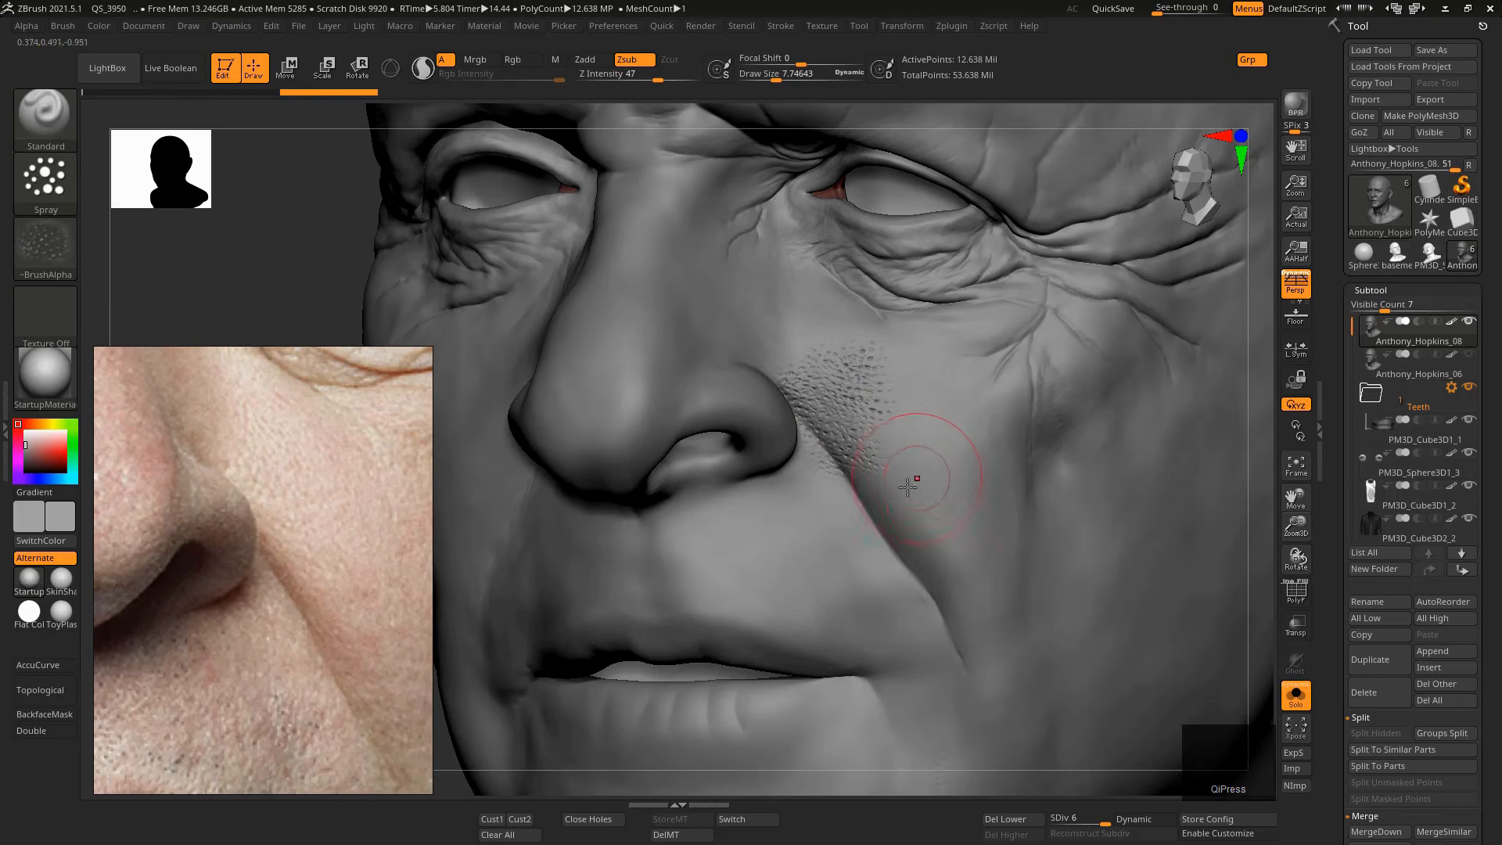
pyautogui.rightClick(849, 590)
pyautogui.hotkey('ctrl', 'z')
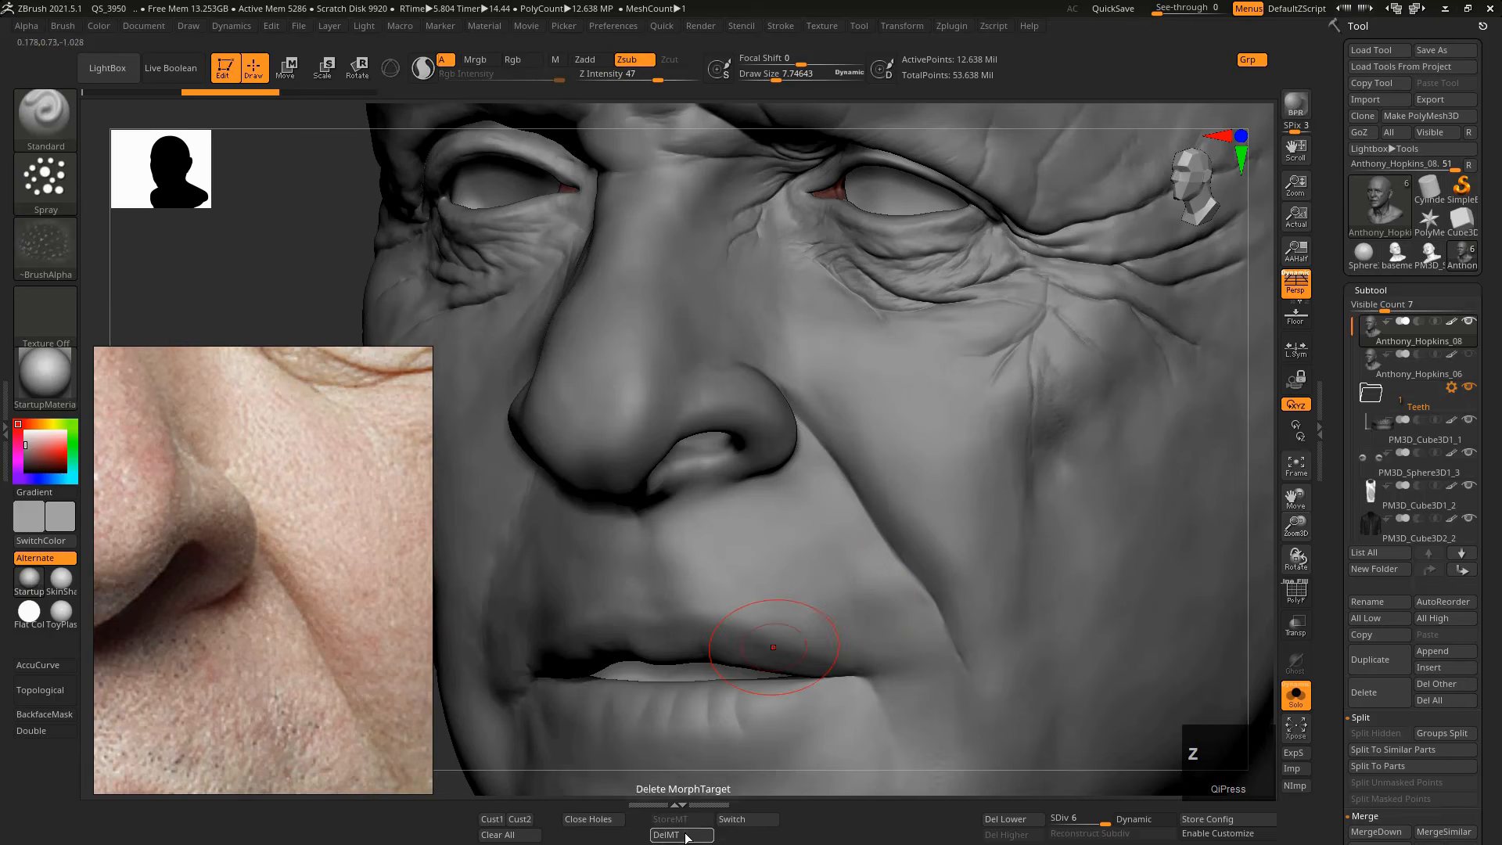
# Delete the head's existing morph target and store a new one.
pyautogui.click(685, 836)
pyautogui.click(687, 820)
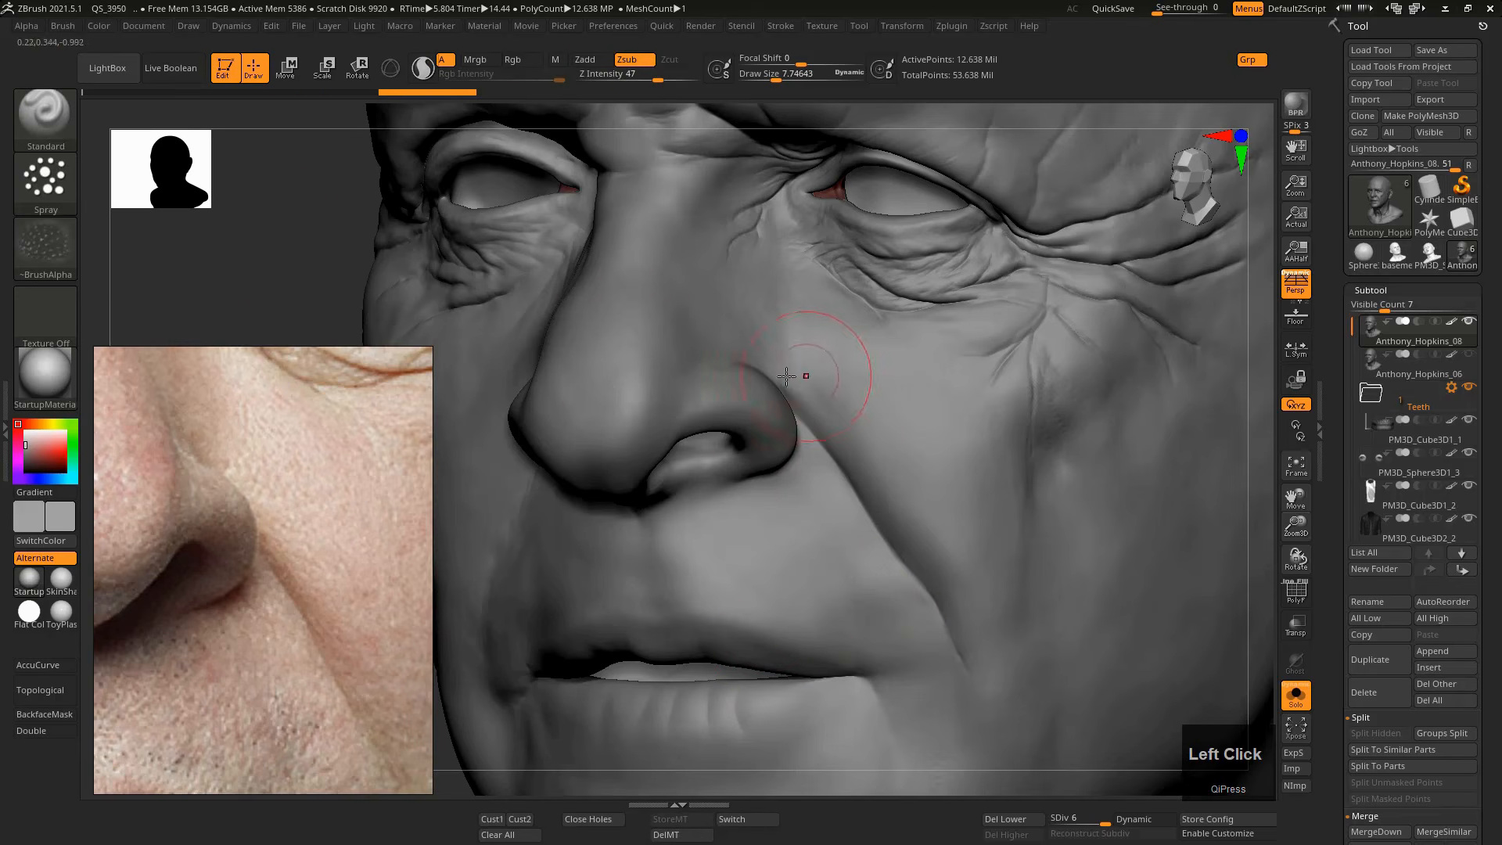
# Change the brush stroke to DragRect and stamp a small patch of pores on the cheek beside the nostril.
pyautogui.click(54, 185)
pyautogui.click(198, 197)
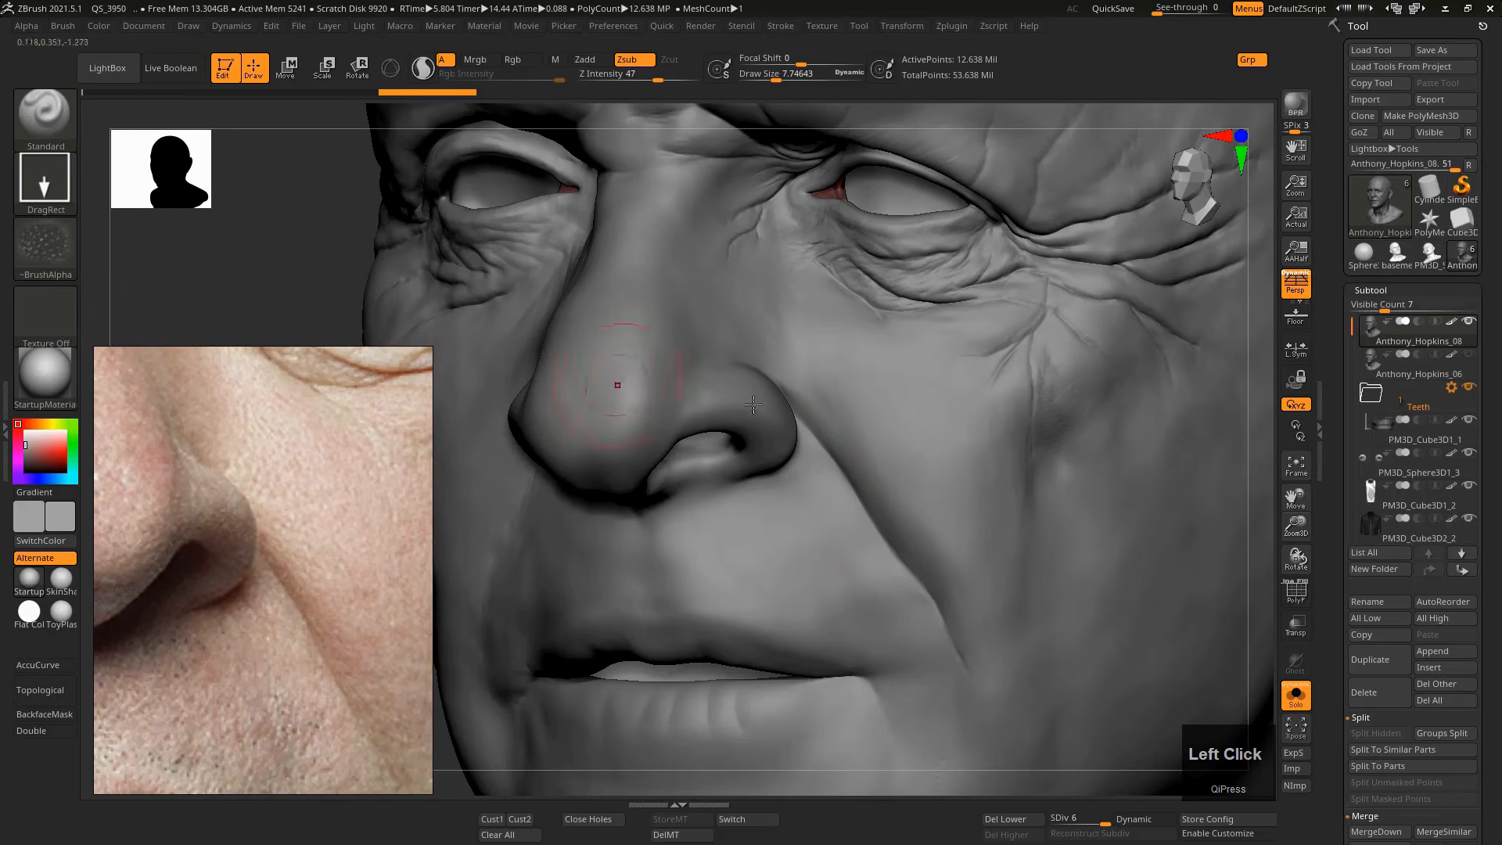
pyautogui.moveTo(824, 394)
pyautogui.mouseDown()
pyautogui.moveTo(882, 466)
pyautogui.moveTo(856, 422)
pyautogui.moveTo(861, 368)
pyautogui.moveTo(877, 362)
pyautogui.moveTo(857, 368)
pyautogui.mouseUp()
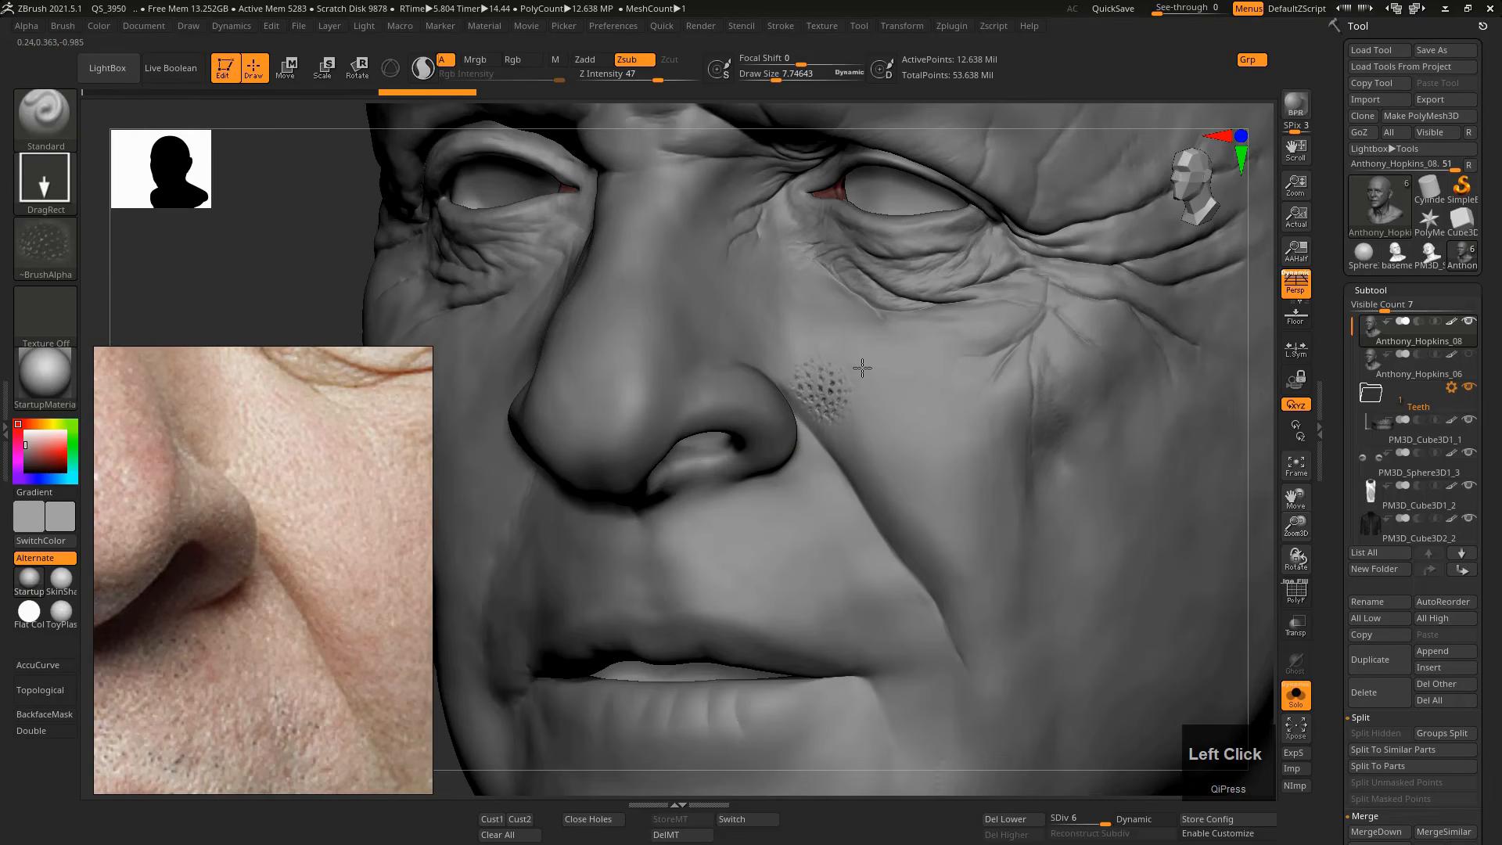
# Reframe the reference photo to show the nose, eye and cheek, and undo the pore stamp beside the nostril.
pyautogui.moveTo(862, 368); pyautogui.dragTo(862, 369)
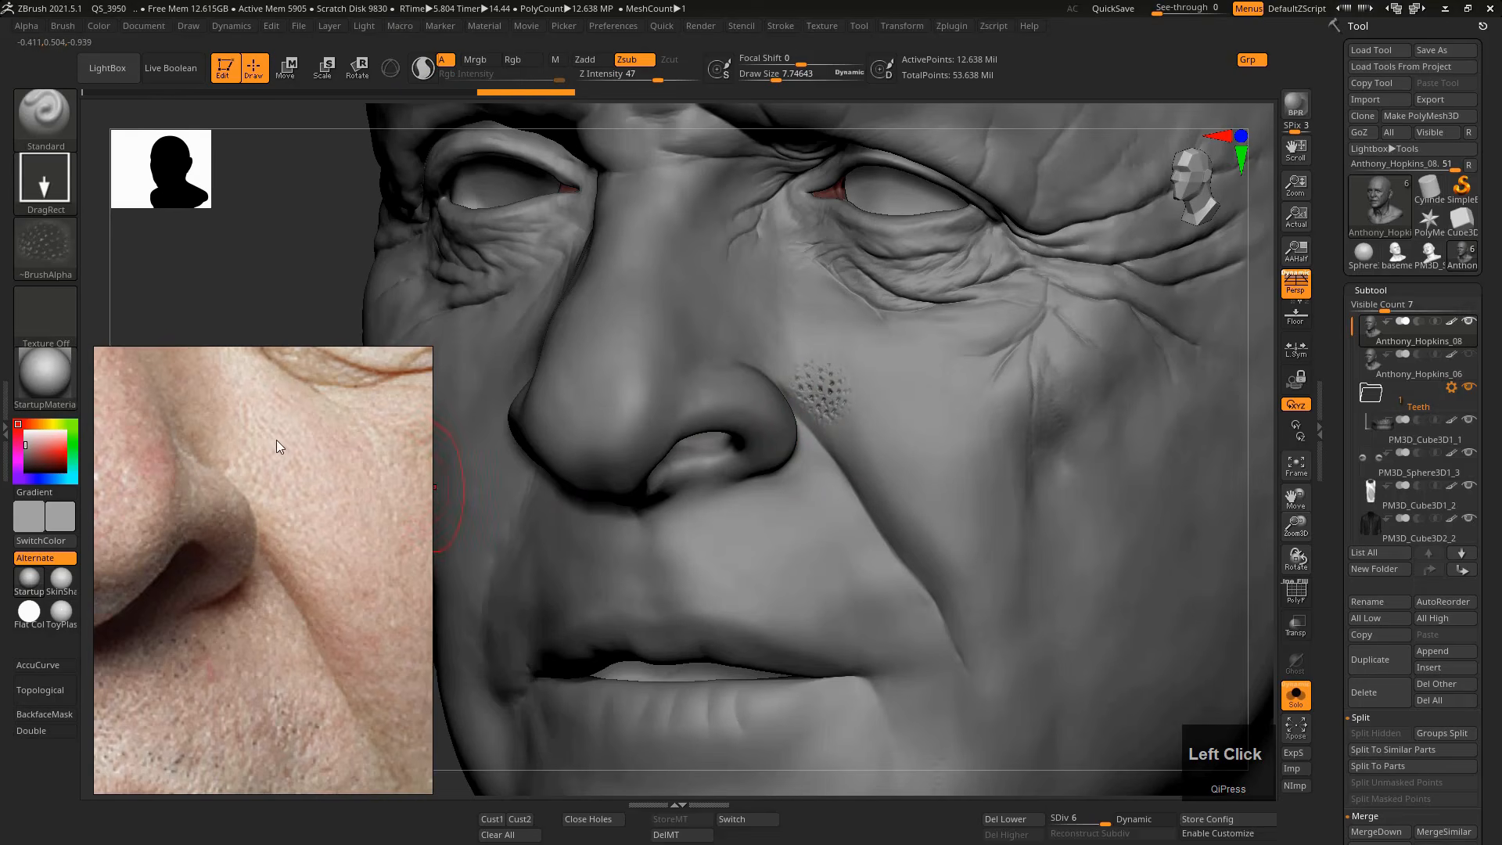
pyautogui.keyDown('alt'); pyautogui.moveTo(308, 566); pyautogui.dragTo(299, 537, button='right'); pyautogui.keyUp('alt')
pyautogui.keyDown('alt'); pyautogui.moveTo(299, 536); pyautogui.dragTo(350, 519, button='middle'); pyautogui.keyUp('alt')
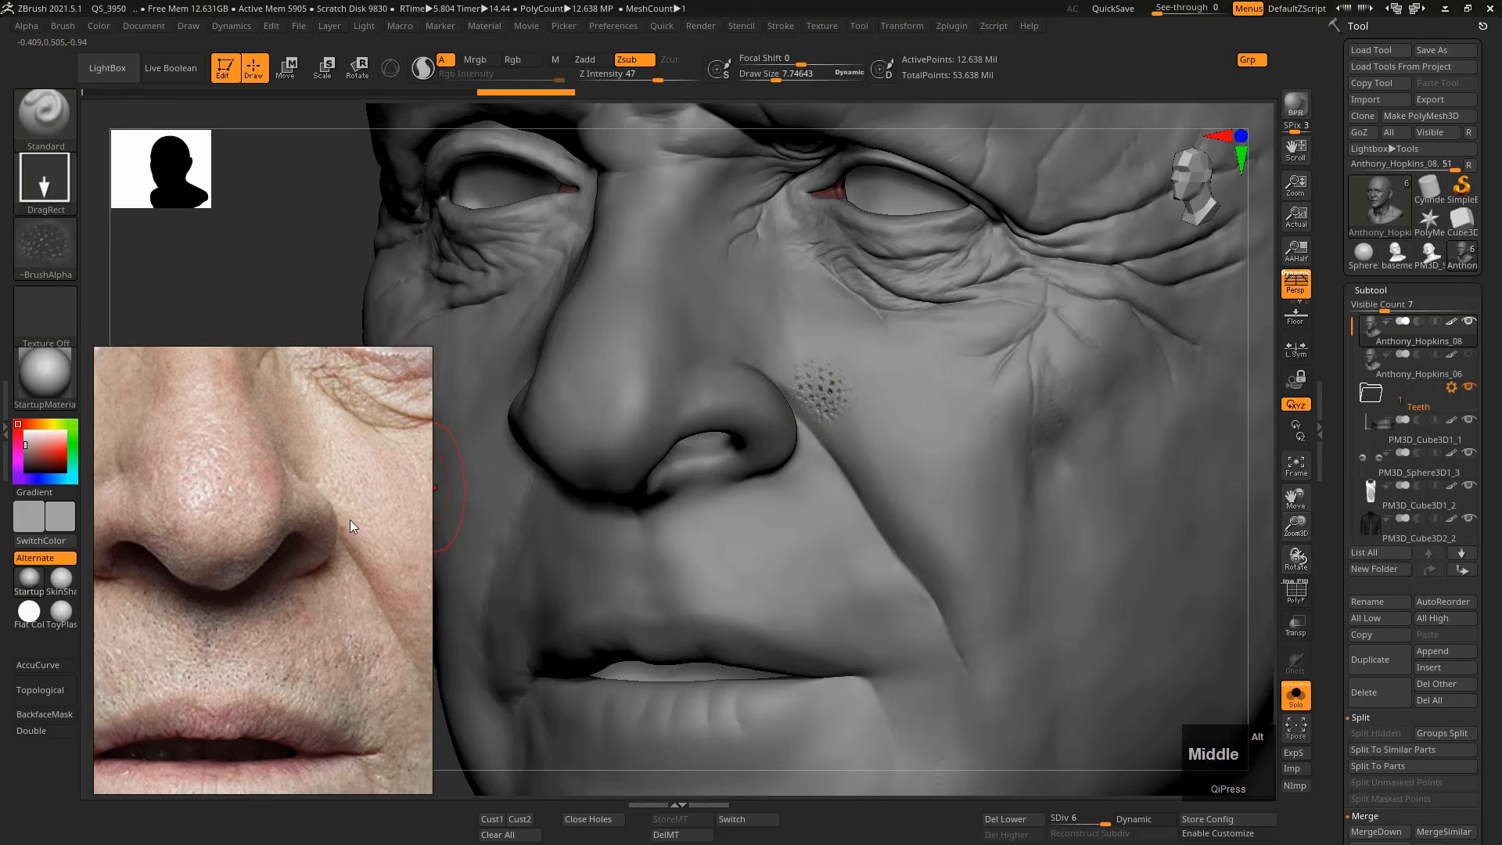
pyautogui.keyDown('alt'); pyautogui.moveTo(350, 520); pyautogui.dragTo(333, 518, button='right'); pyautogui.keyUp('alt')
pyautogui.moveTo(333, 518)
pyautogui.keyDown('alt'); pyautogui.mouseDown(button='middle')
pyautogui.moveTo(288, 529)
pyautogui.moveTo(302, 524)
pyautogui.mouseUp(button='middle'); pyautogui.keyUp('alt')
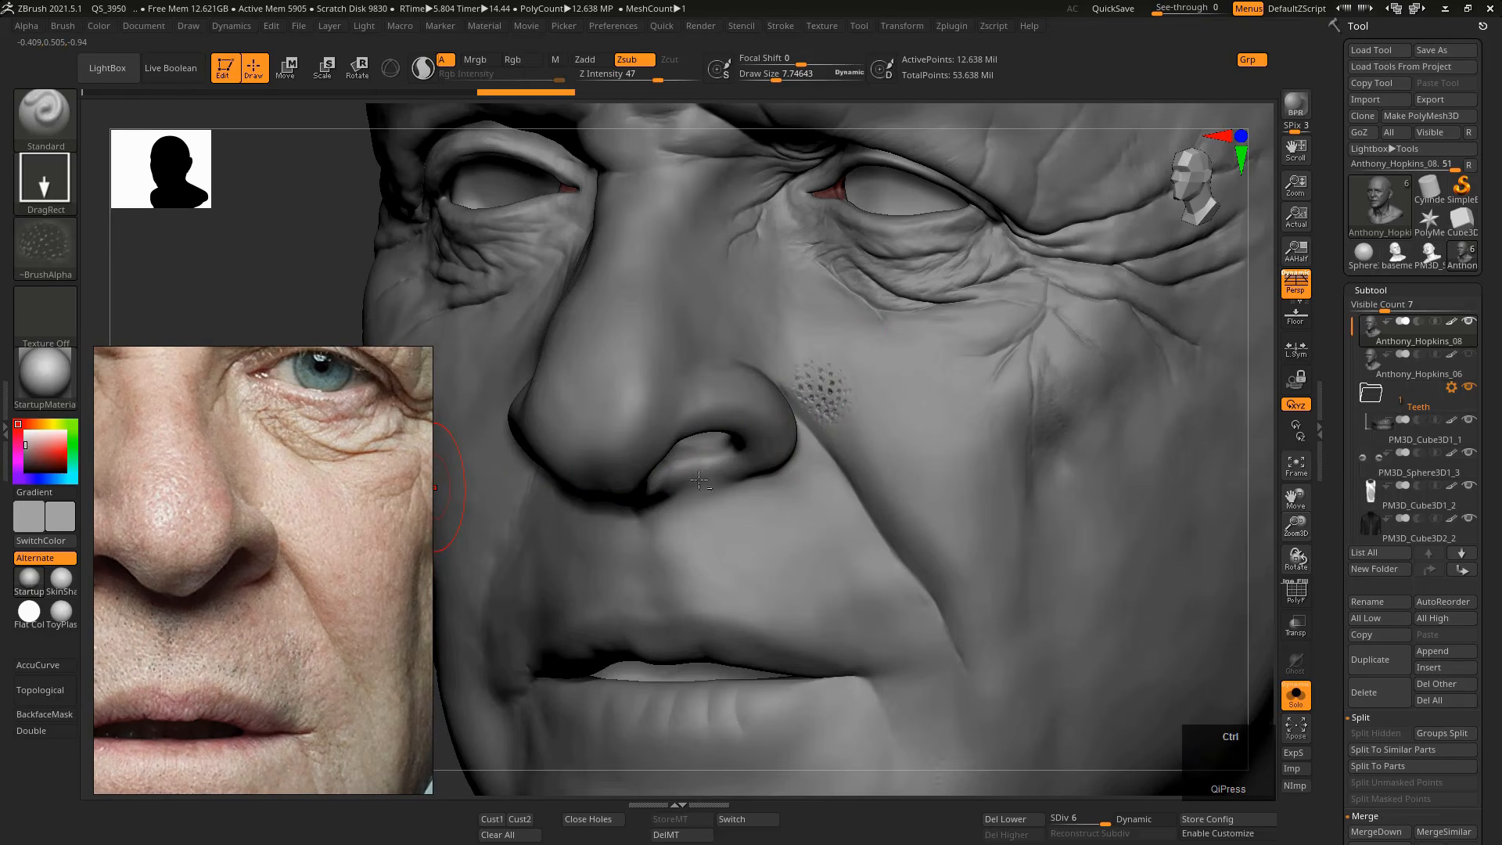
pyautogui.hotkey('ctrl', 'z')
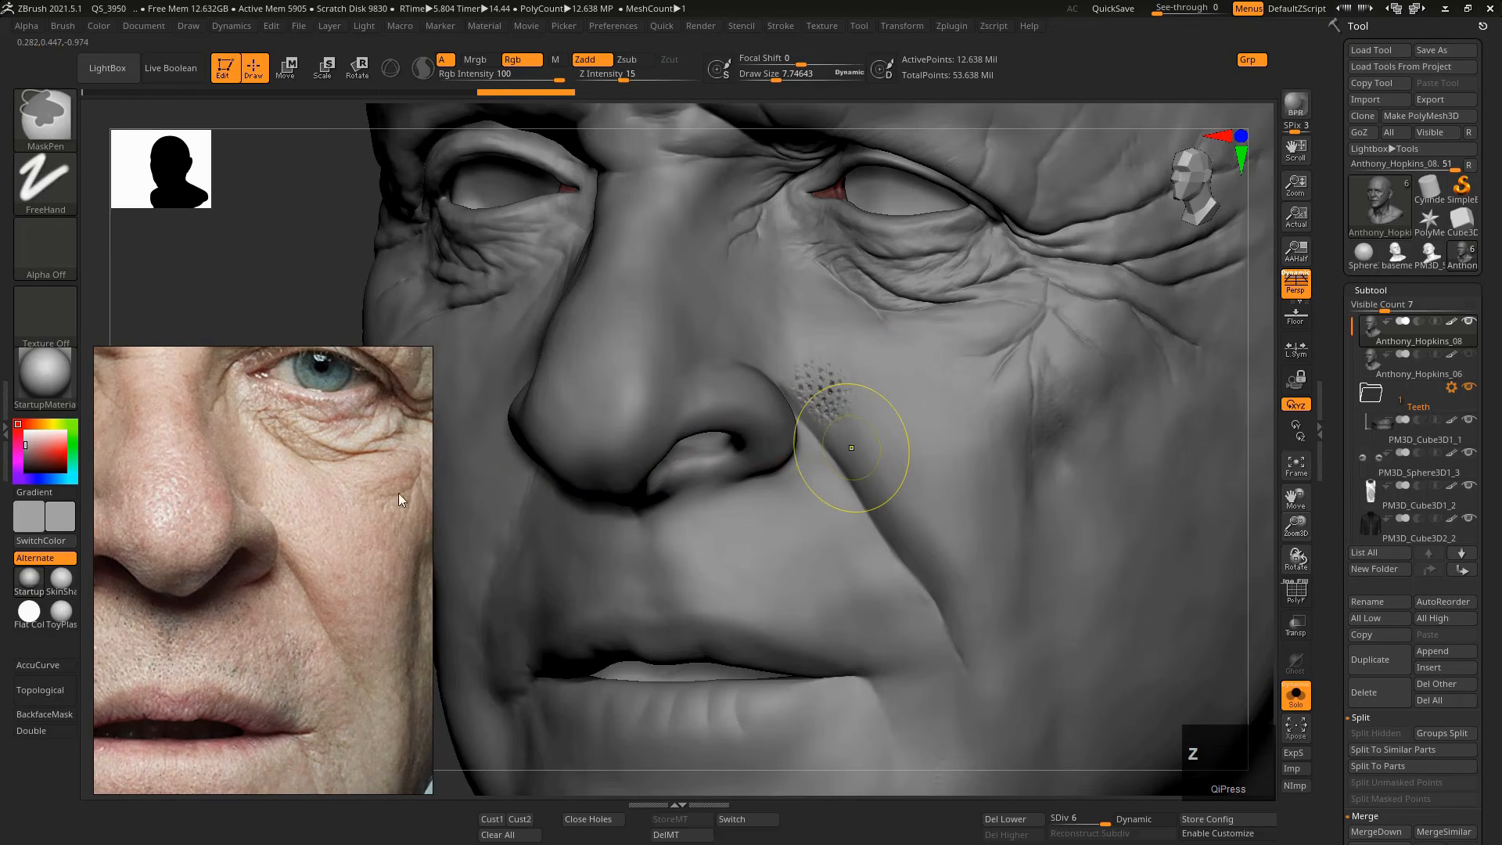
pyautogui.middleClick(331, 491)
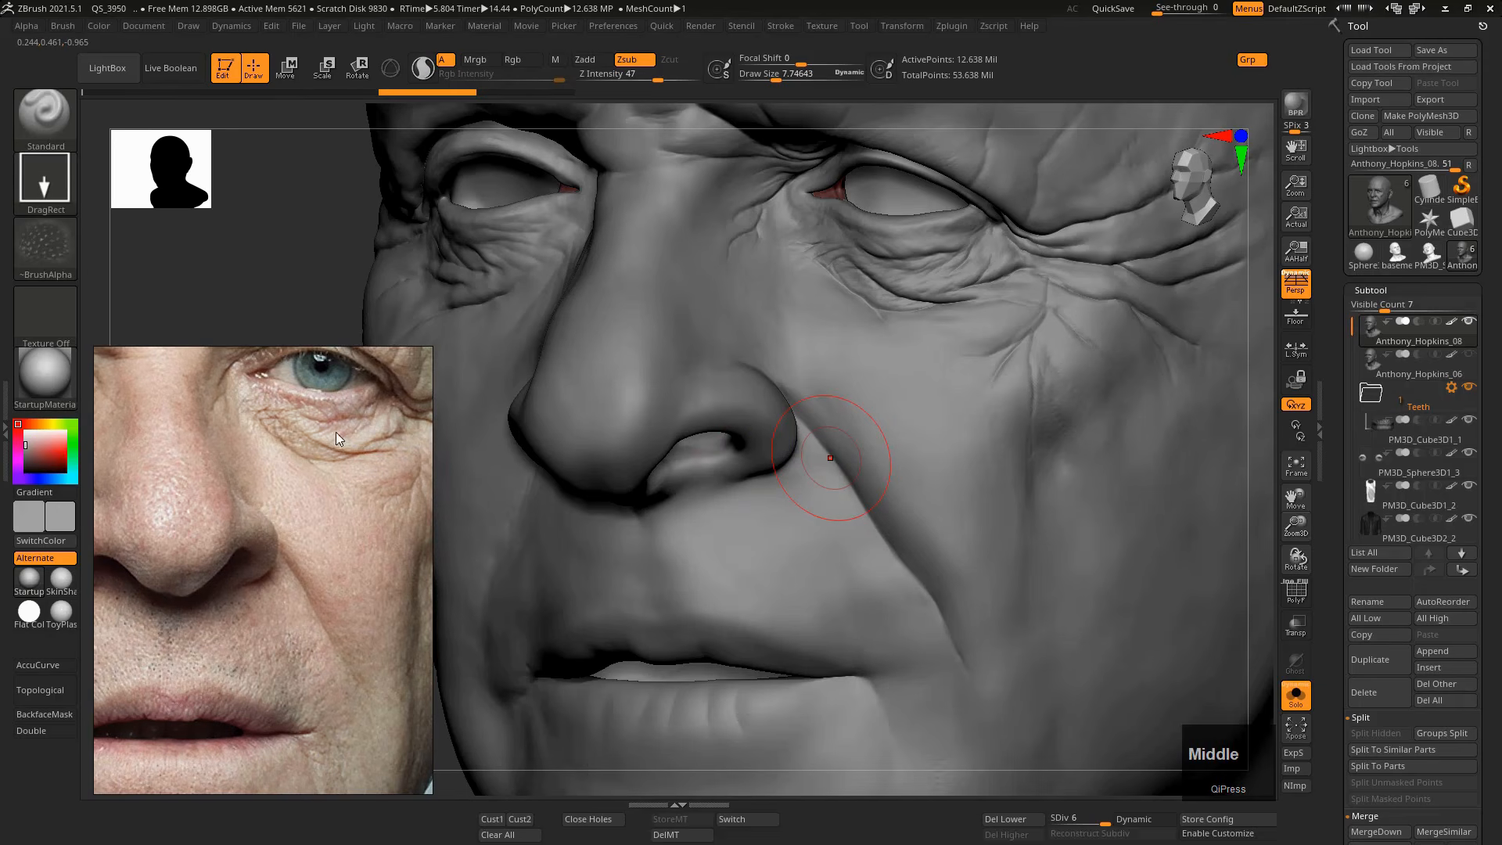
pyautogui.middleClick(836, 462)
# Stamp small overlapping pore patches on the cheek beside the nostril at draw size about 4.7, and remove them by switching the morph target.
pyautogui.press('s')
pyautogui.moveTo(849, 369)
pyautogui.mouseDown()
pyautogui.moveTo(828, 372)
pyautogui.moveTo(851, 363)
pyautogui.mouseUp()
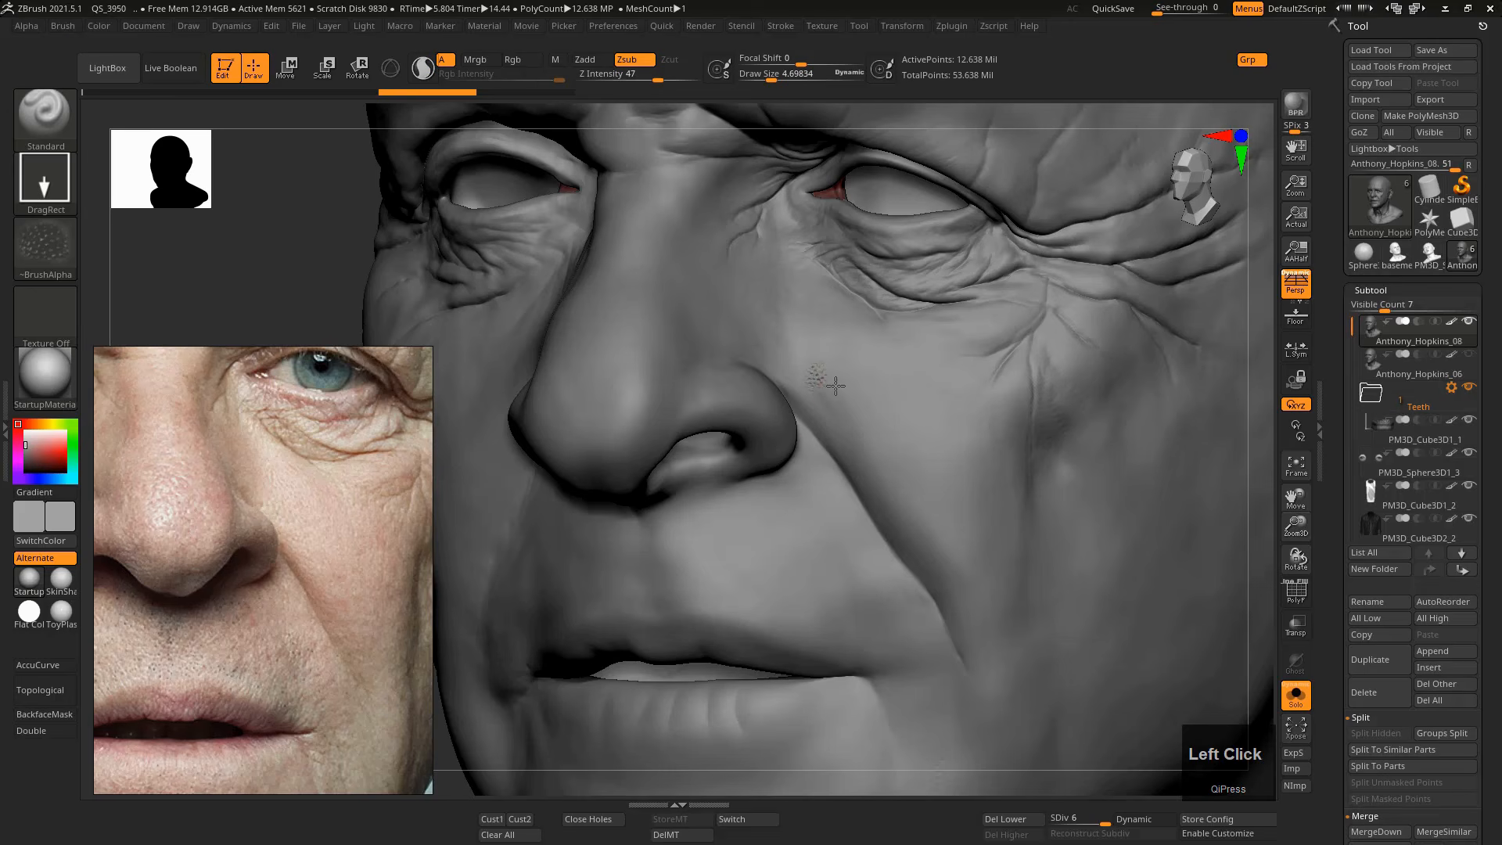
pyautogui.moveTo(751, 420); pyautogui.dragTo(817, 428)
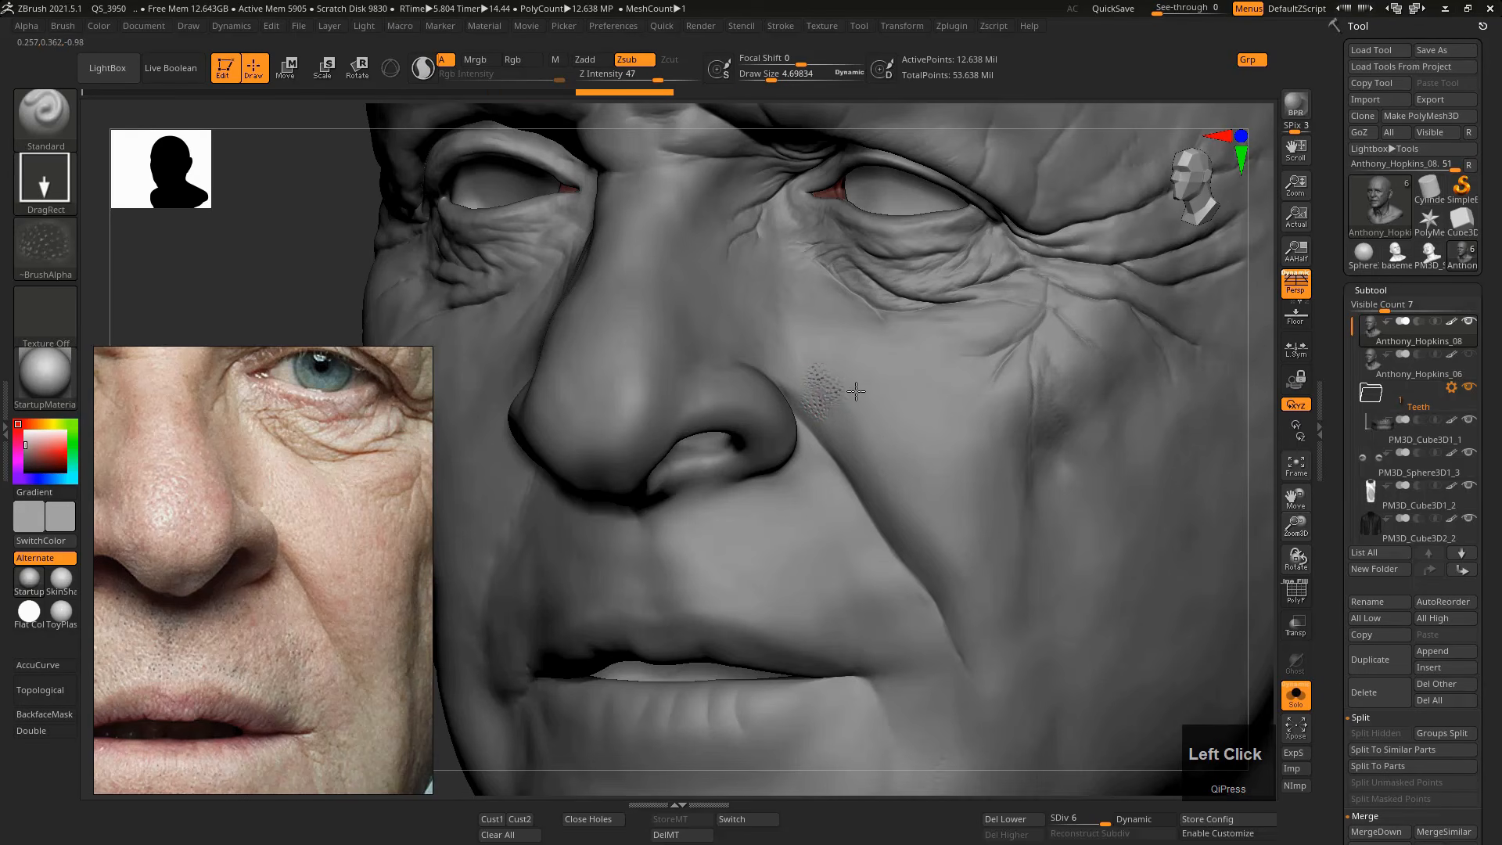
pyautogui.moveTo(850, 381); pyautogui.dragTo(825, 337)
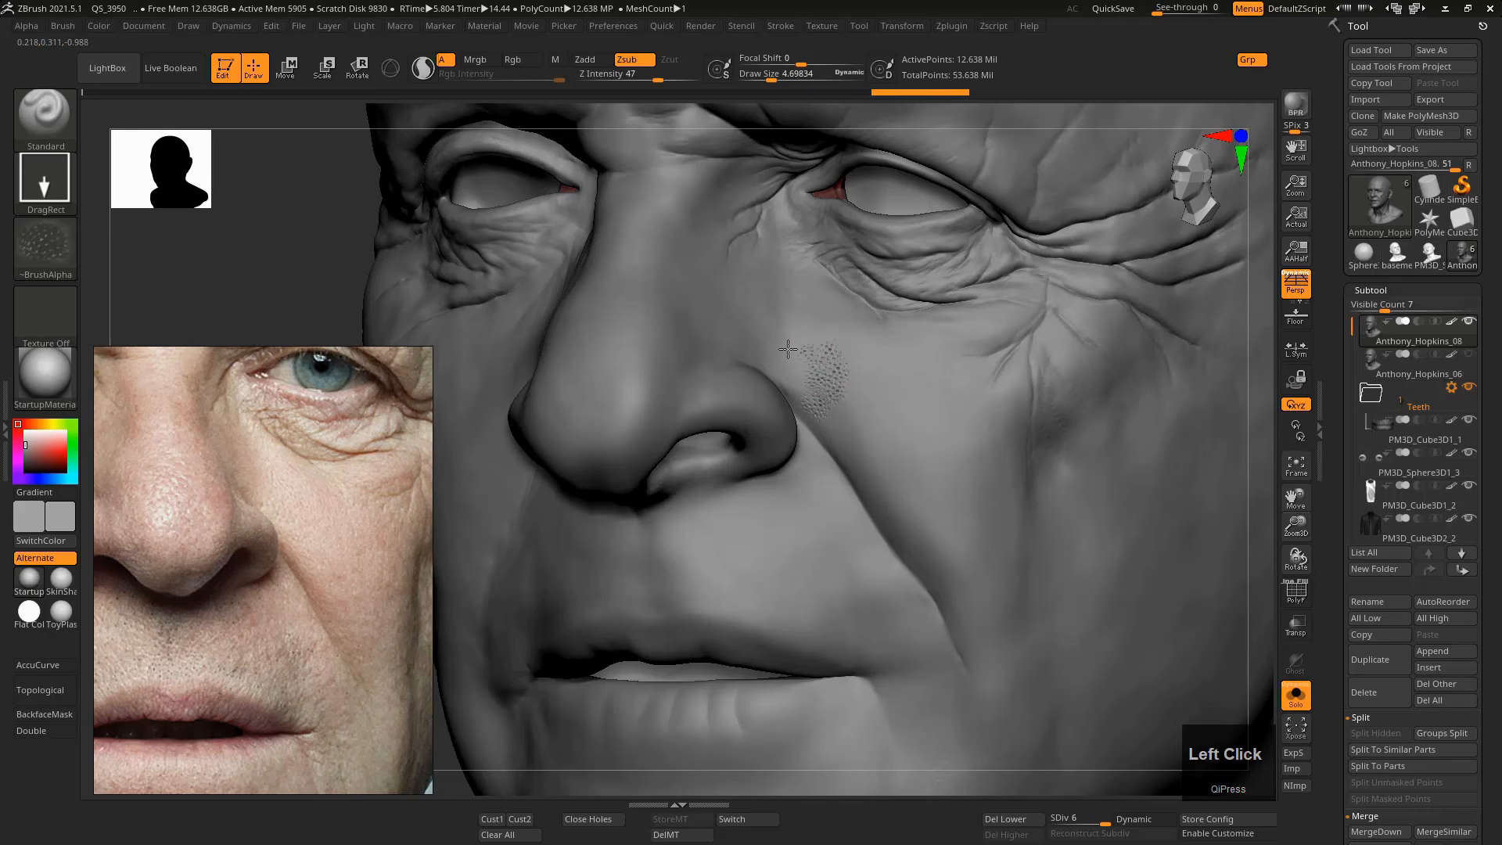
pyautogui.moveTo(798, 365); pyautogui.dragTo(788, 355)
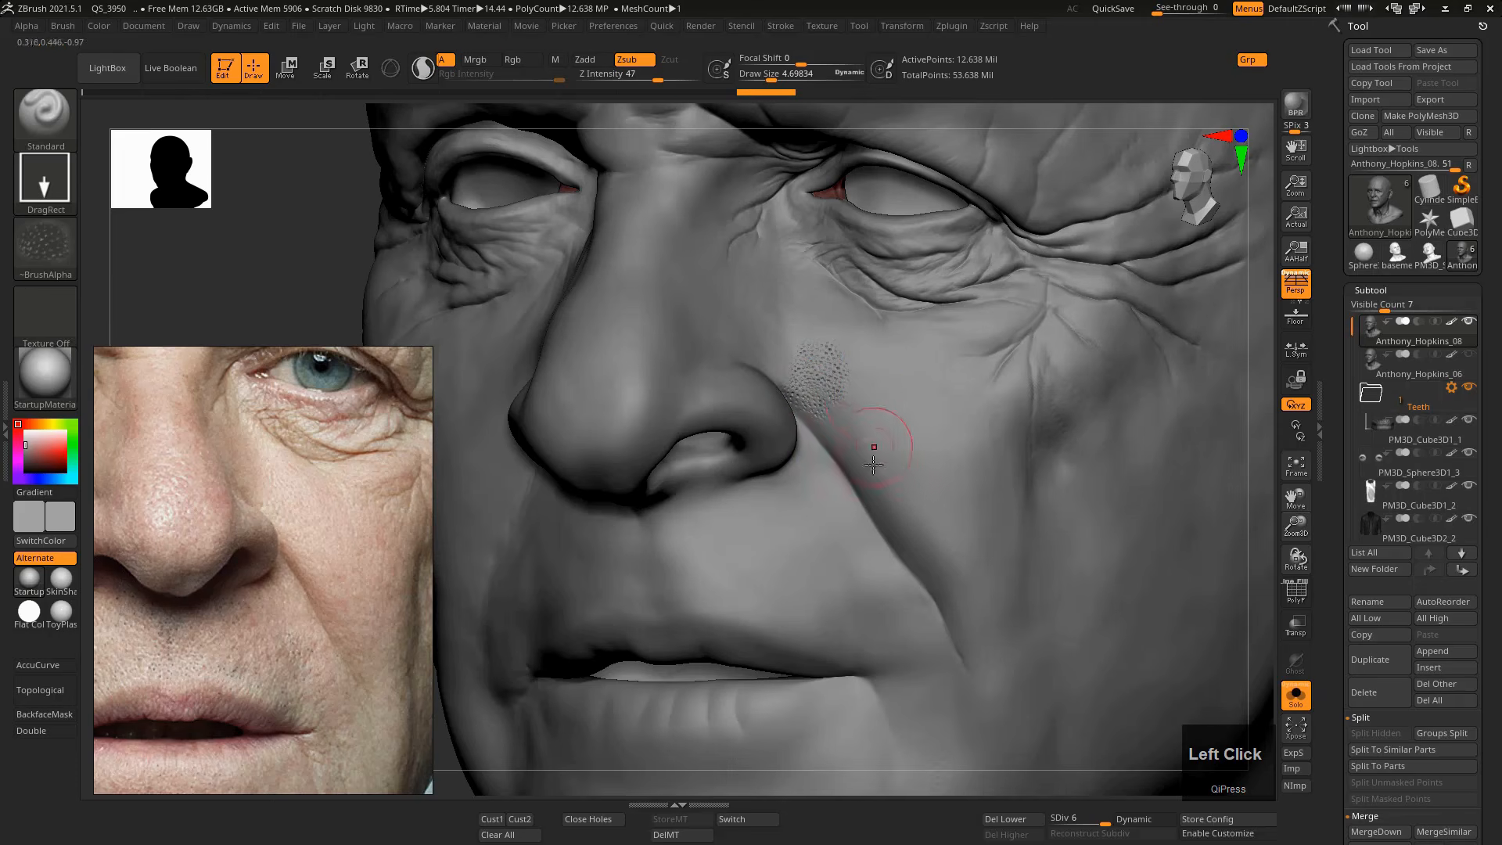
pyautogui.press('ctrl')
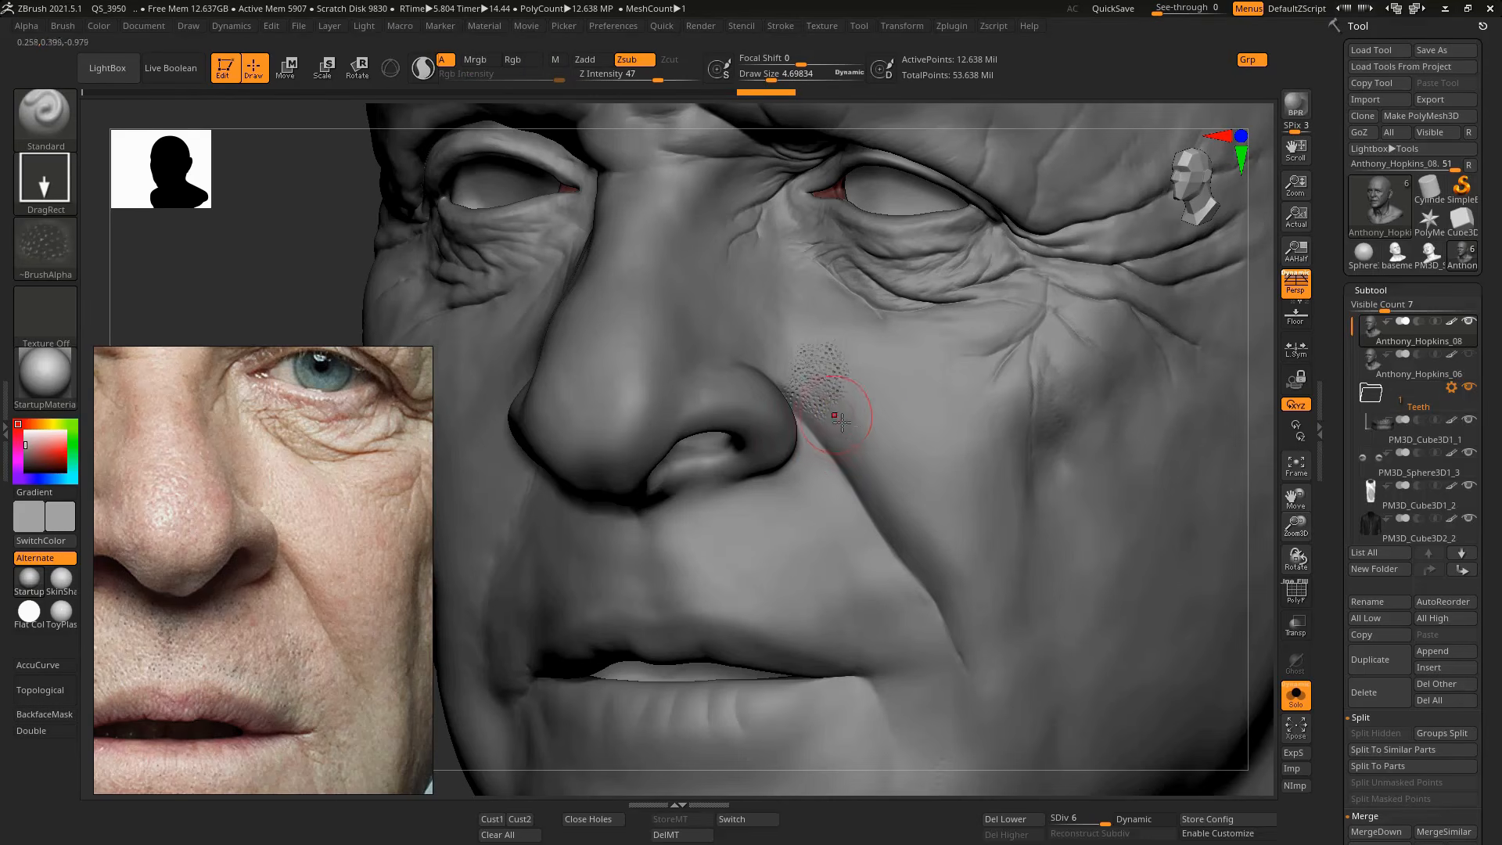
pyautogui.hotkey('ctrl', 'z')
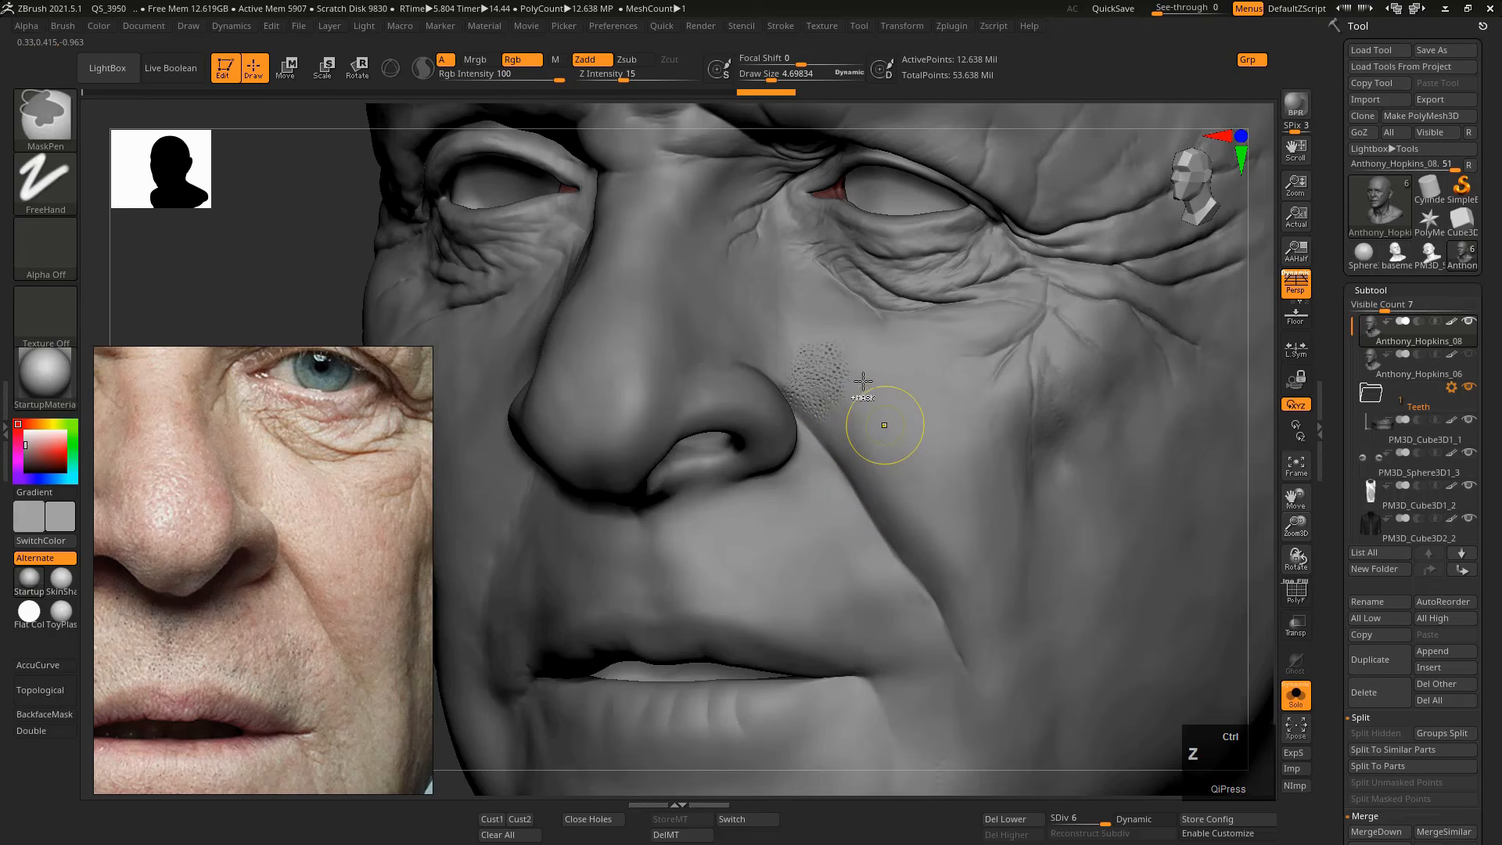
pyautogui.click(734, 822)
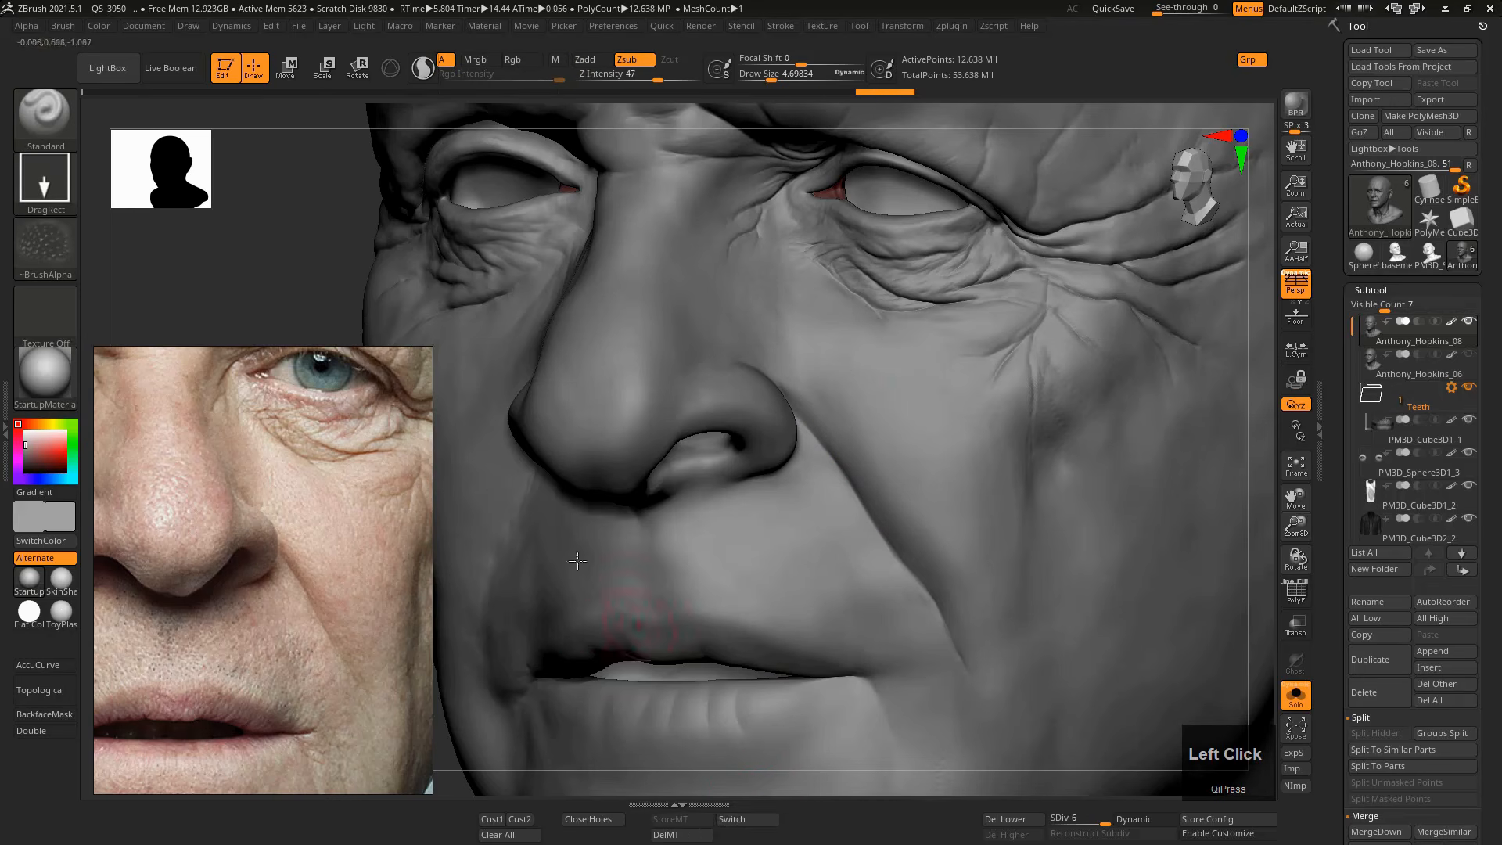
# Change the Standard brush's stroke type to Spray while keeping the skin alpha.
pyautogui.click(44, 181)
pyautogui.click(302, 196)
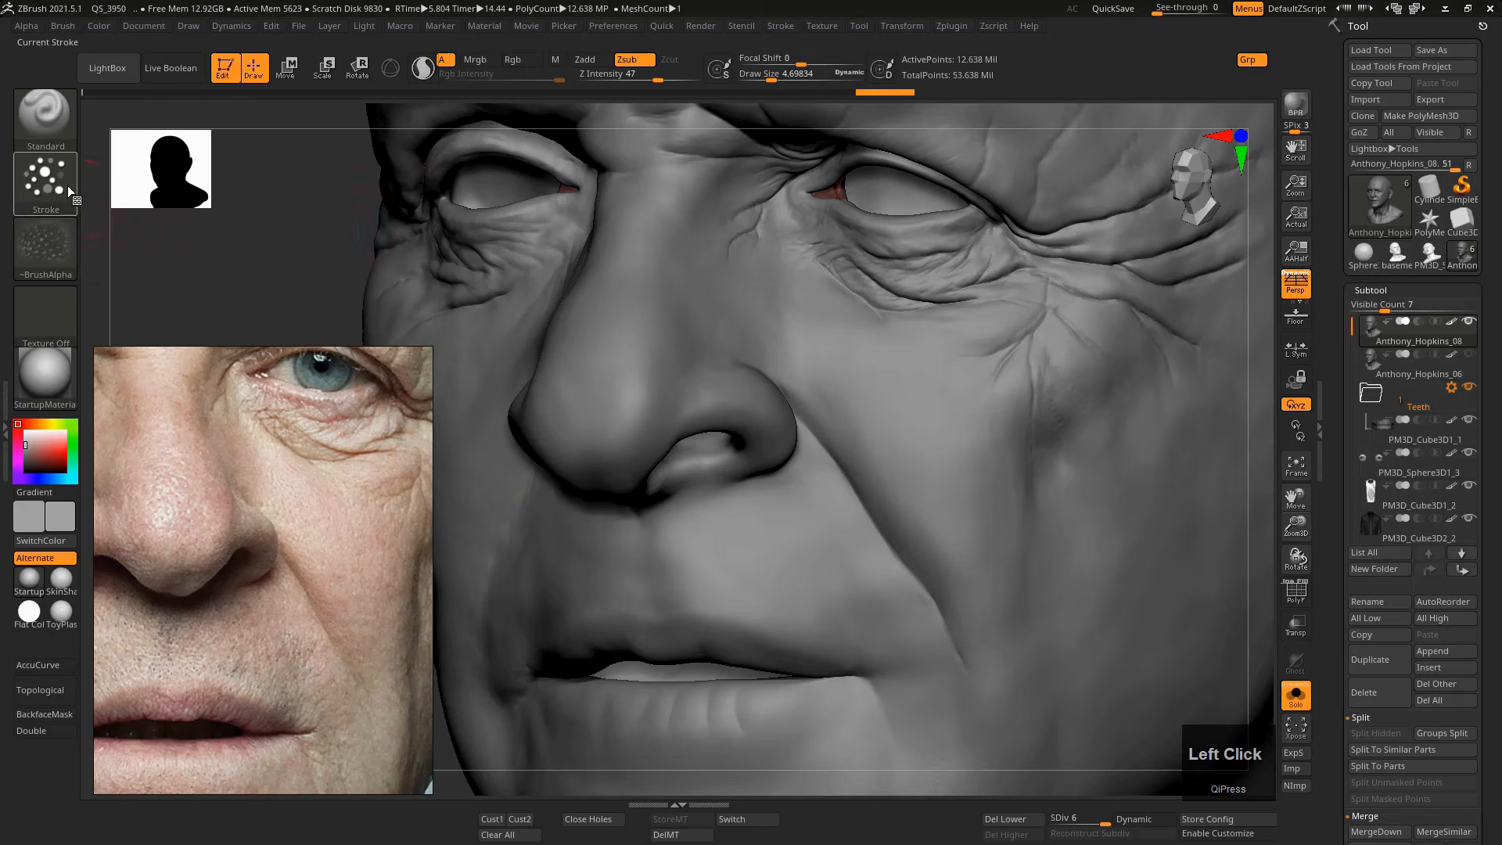
pyautogui.click(45, 181)
pyautogui.click(396, 198)
# Try spraying a patch of pores on the cheek beside the nostril at draw size about 6.05, and undo it.
pyautogui.press('s')
pyautogui.moveTo(828, 385)
pyautogui.mouseDown()
pyautogui.moveTo(853, 391)
pyautogui.moveTo(818, 377)
pyautogui.moveTo(829, 411)
pyautogui.mouseUp()
pyautogui.press('s')
pyautogui.hotkey('ctrl', 'z')
pyautogui.press('s')
pyautogui.hotkey('ctrl', 'z')
pyautogui.press('s')
pyautogui.press('s')
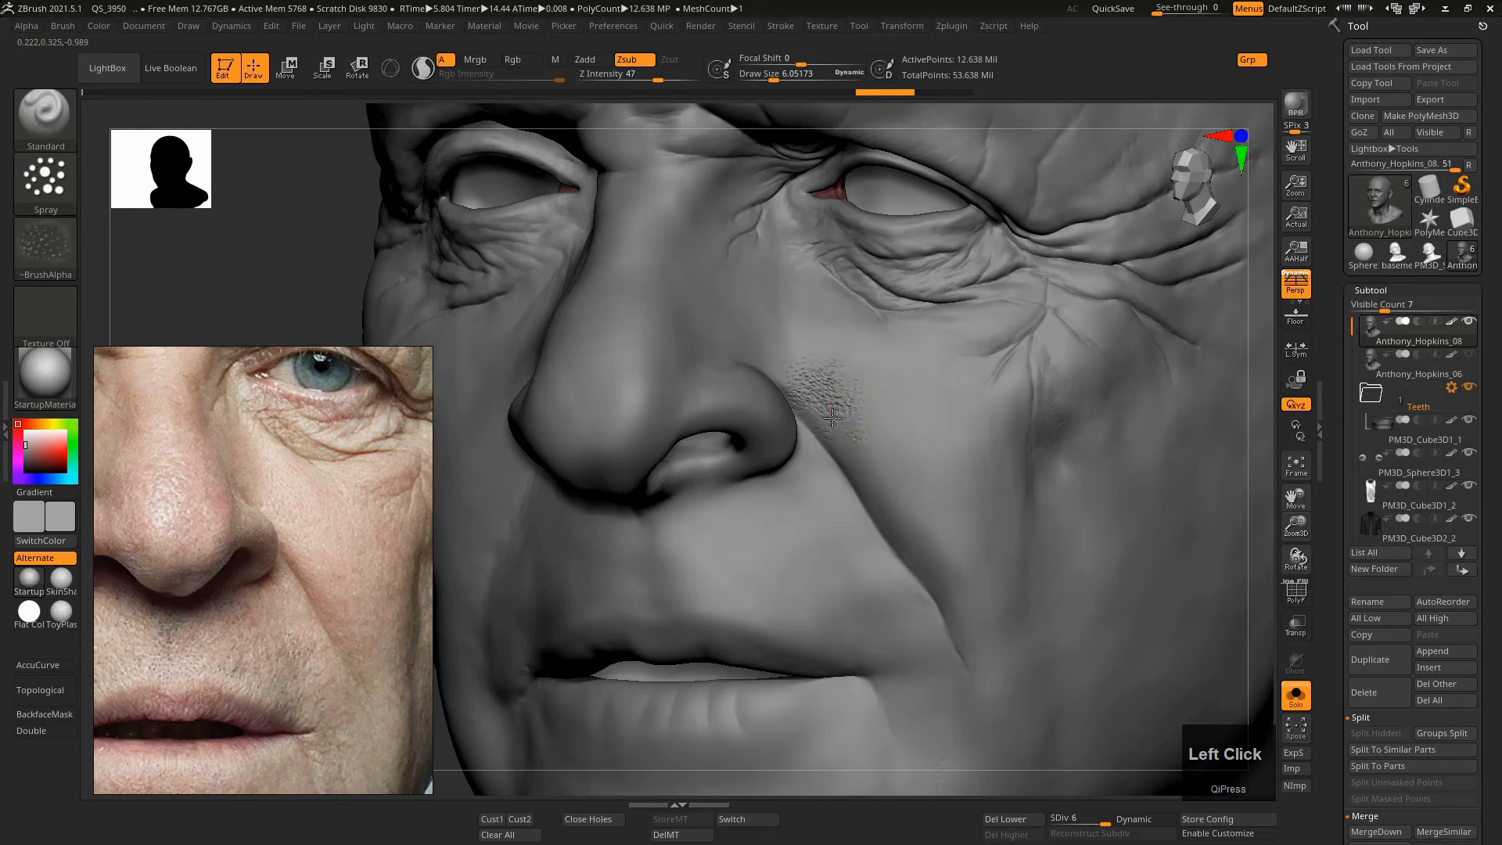
pyautogui.hotkey('ctrl', 'z')
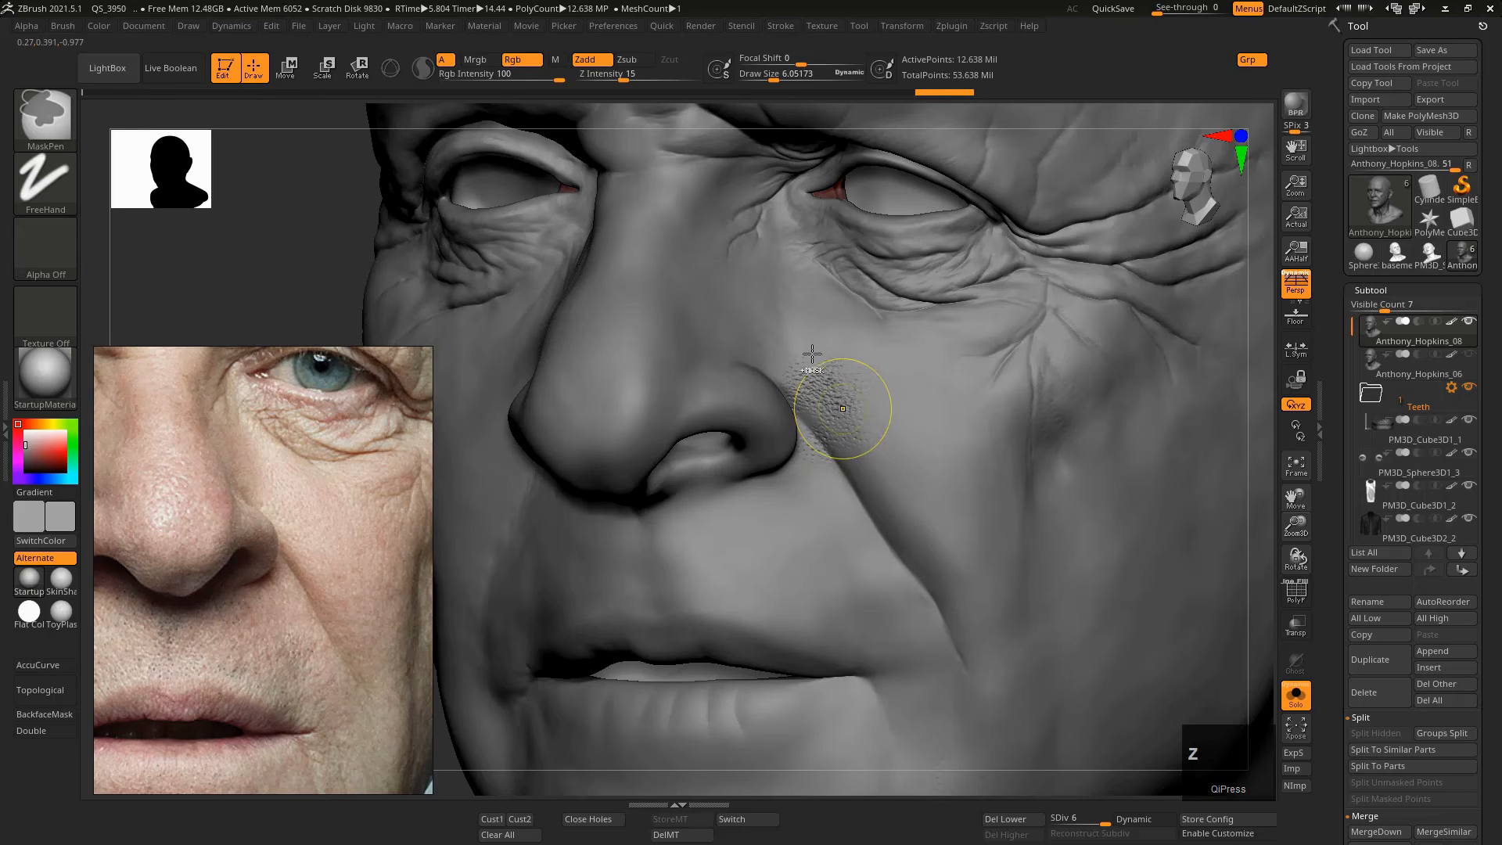
# Spray pores down the nasolabial fold and over the nearby cheek at draw size about 7.14, and undo the latest strokes.
pyautogui.moveTo(808, 323); pyautogui.dragTo(842, 437)
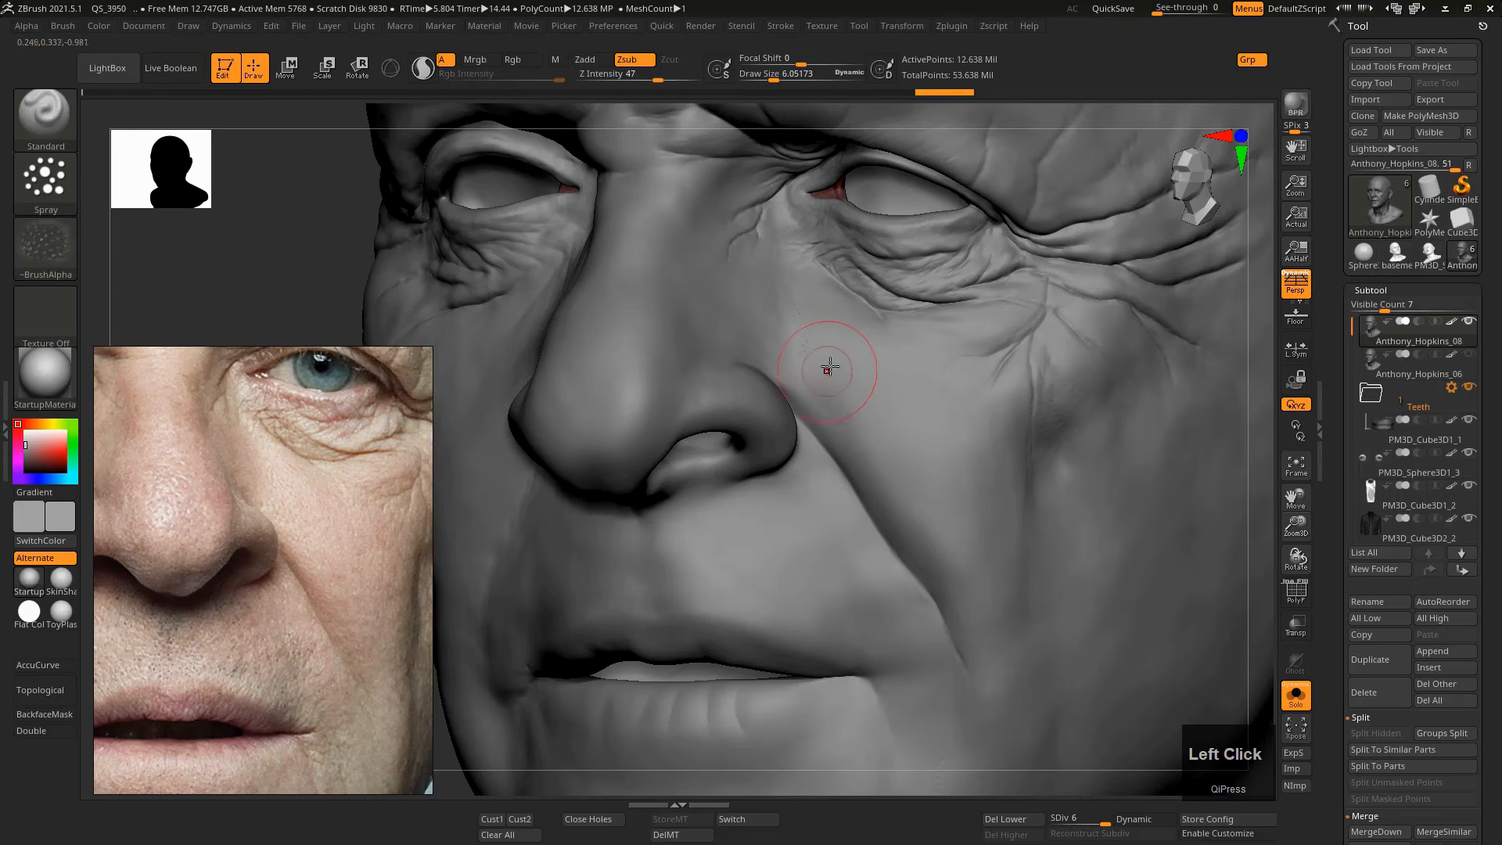
pyautogui.moveTo(830, 366)
pyautogui.mouseDown()
pyautogui.moveTo(854, 446)
pyautogui.moveTo(788, 369)
pyautogui.moveTo(850, 463)
pyautogui.moveTo(869, 539)
pyautogui.moveTo(848, 500)
pyautogui.mouseUp()
pyautogui.moveTo(892, 438)
pyautogui.mouseDown()
pyautogui.moveTo(880, 540)
pyautogui.moveTo(881, 363)
pyautogui.moveTo(860, 379)
pyautogui.moveTo(815, 323)
pyautogui.mouseUp()
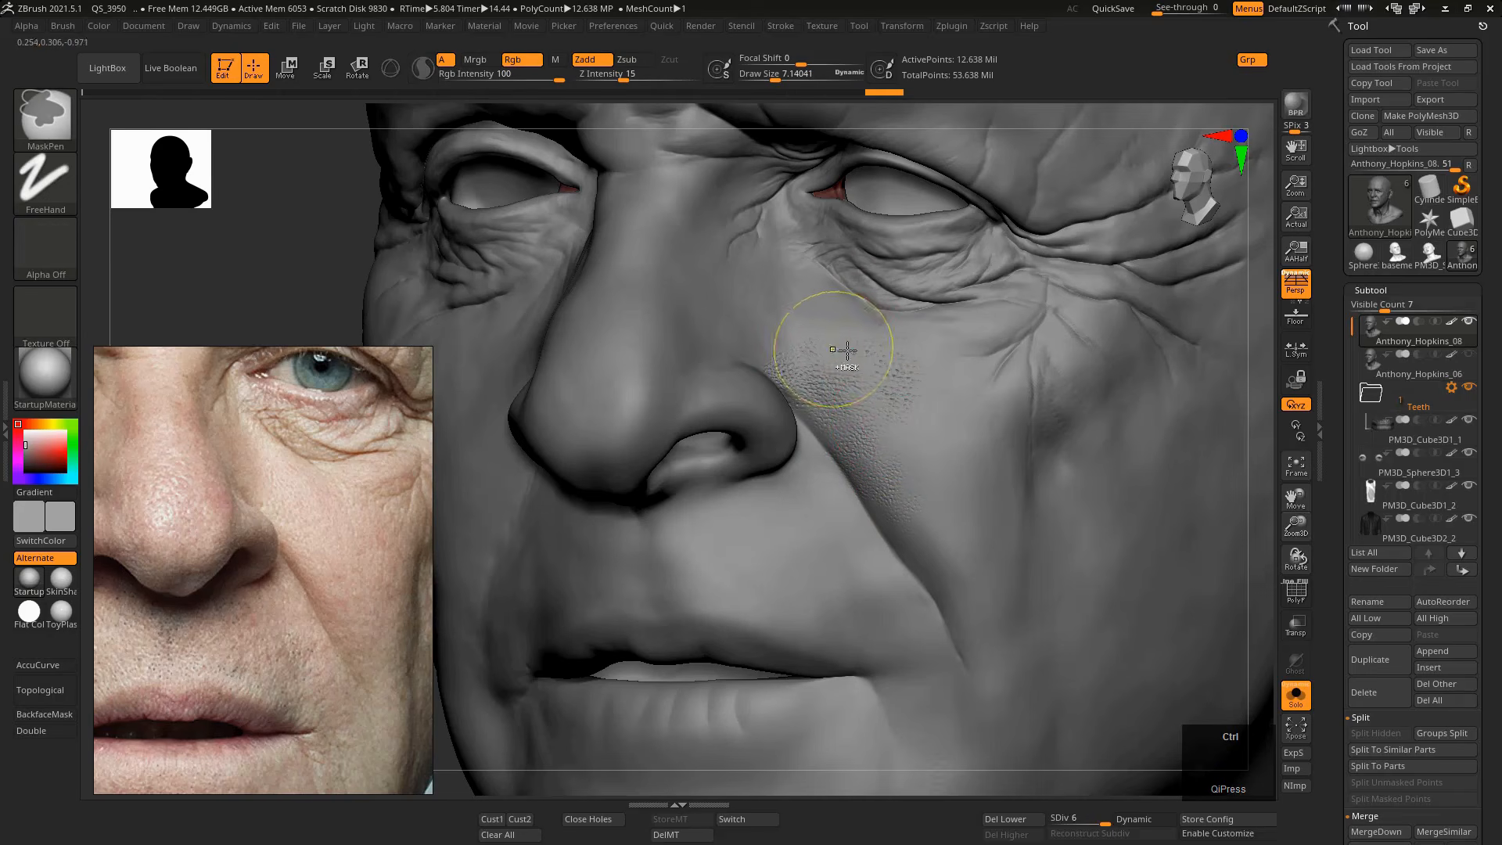
pyautogui.hotkey('ctrl', 'z')
pyautogui.hotkey('ctrl', 'z')
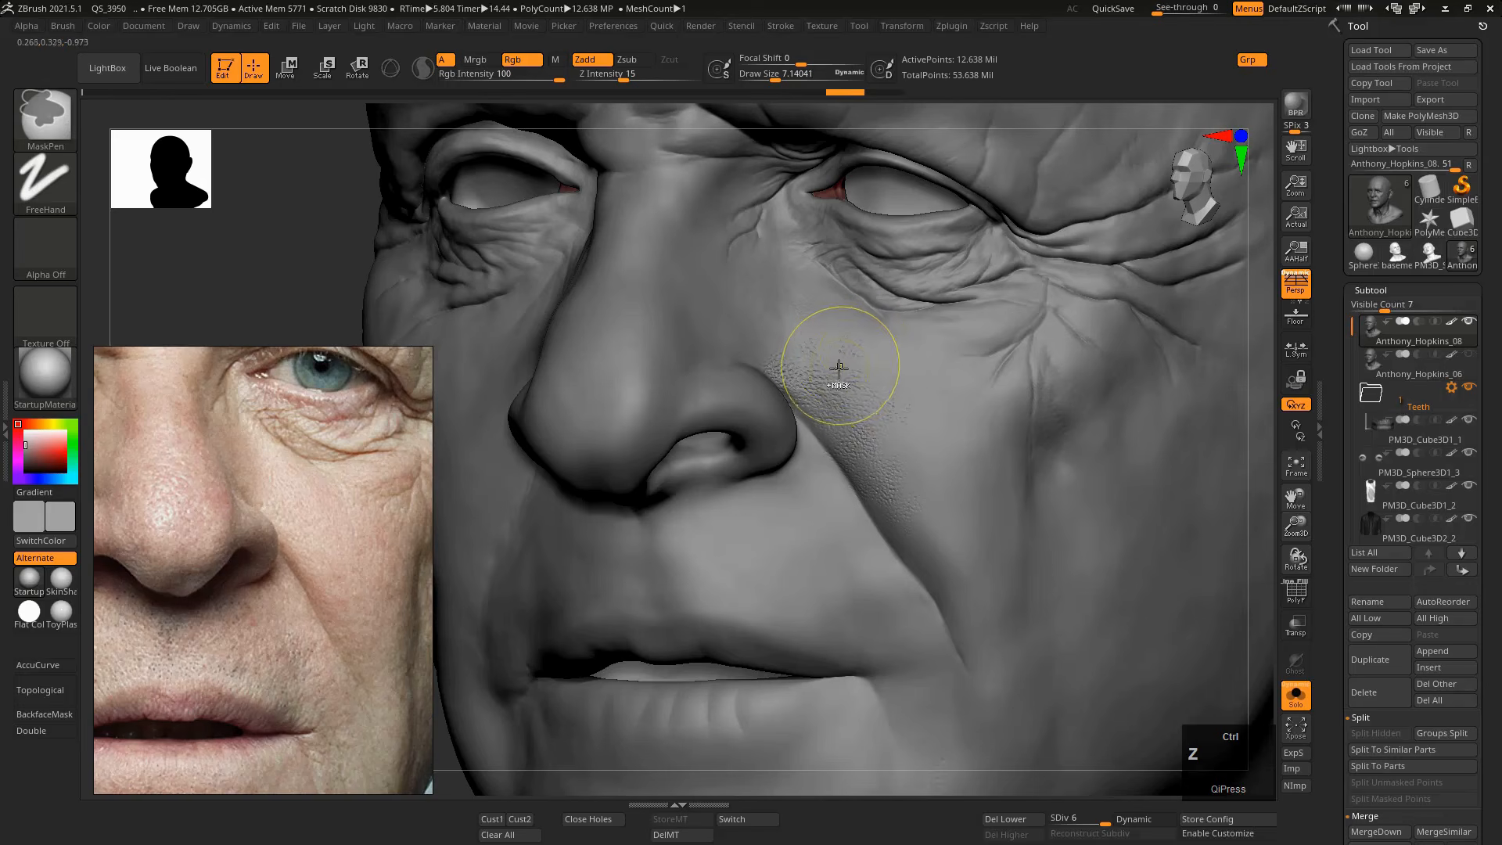
pyautogui.hotkey('ctrl', 'z')
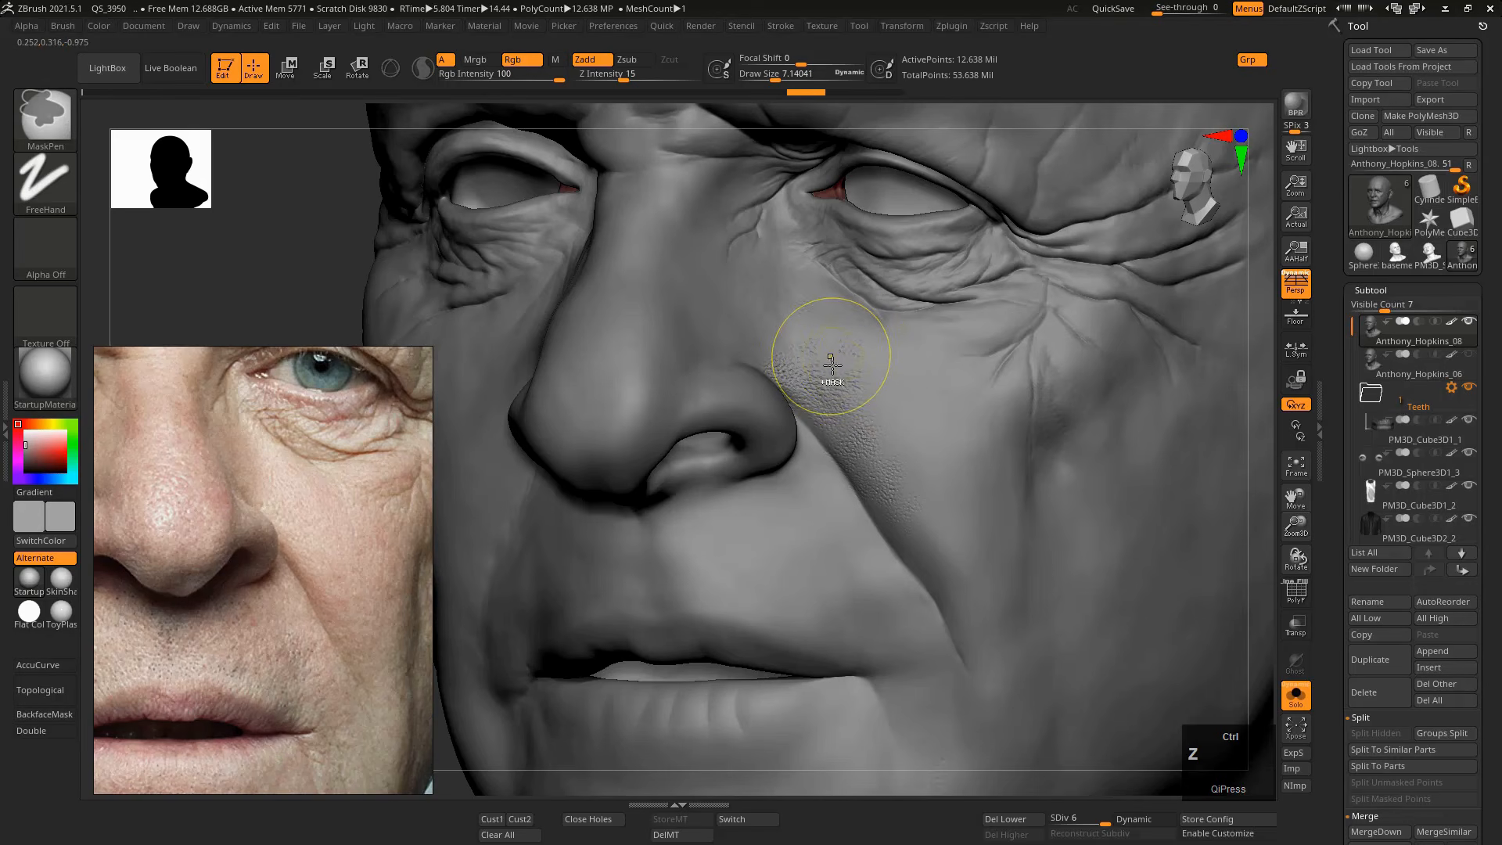
pyautogui.hotkey('ctrl', 'z')
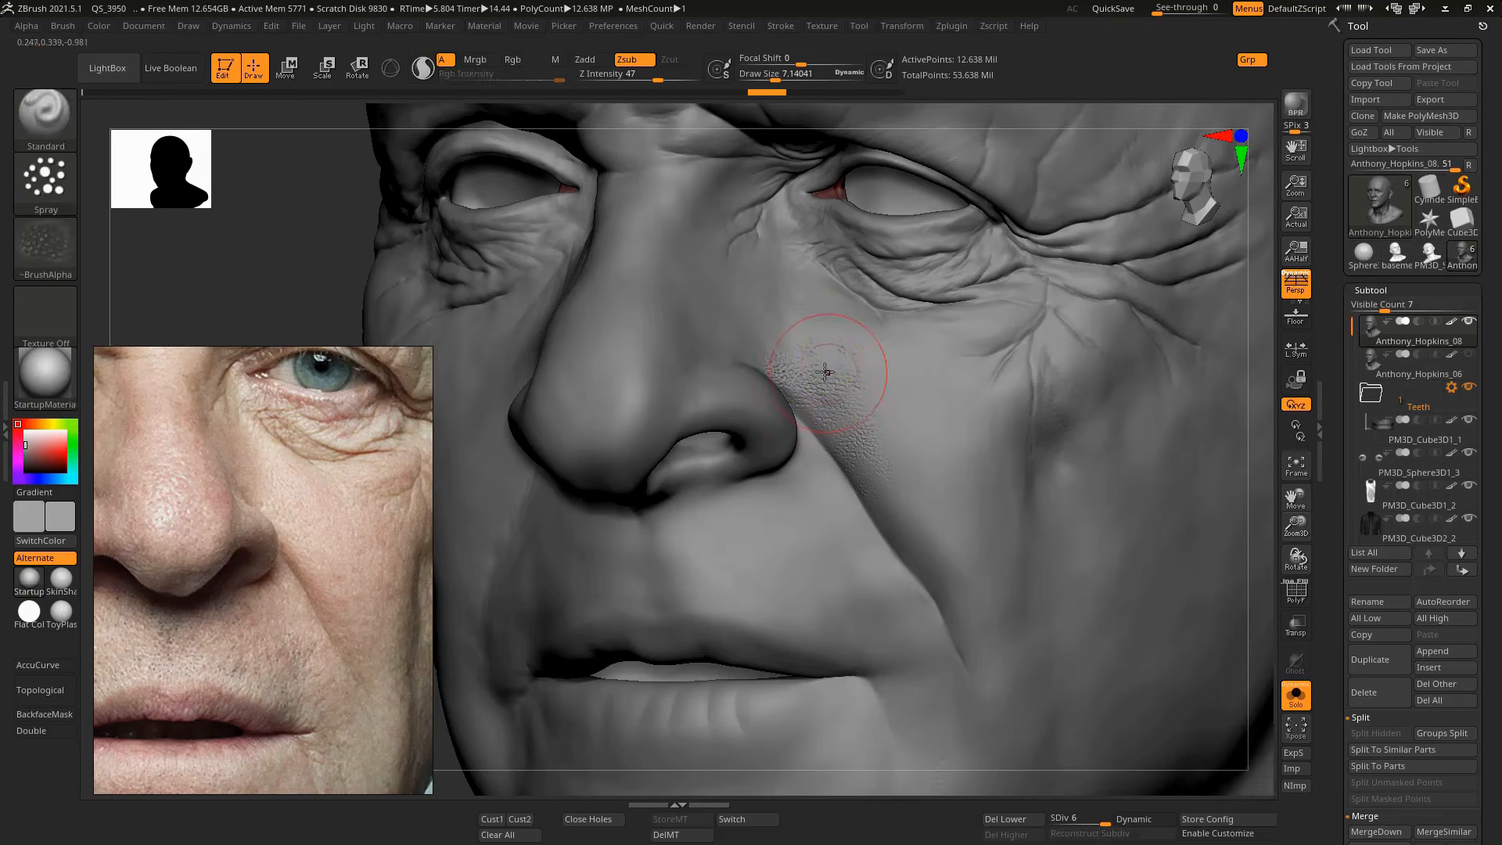
# Smooth away the pores beside the nostril, try a coarser spray there at draw size about 8.4, and undo it.
pyautogui.keyDown('shift'); pyautogui.moveTo(817, 358); pyautogui.dragTo(791, 369); pyautogui.keyUp('shift')
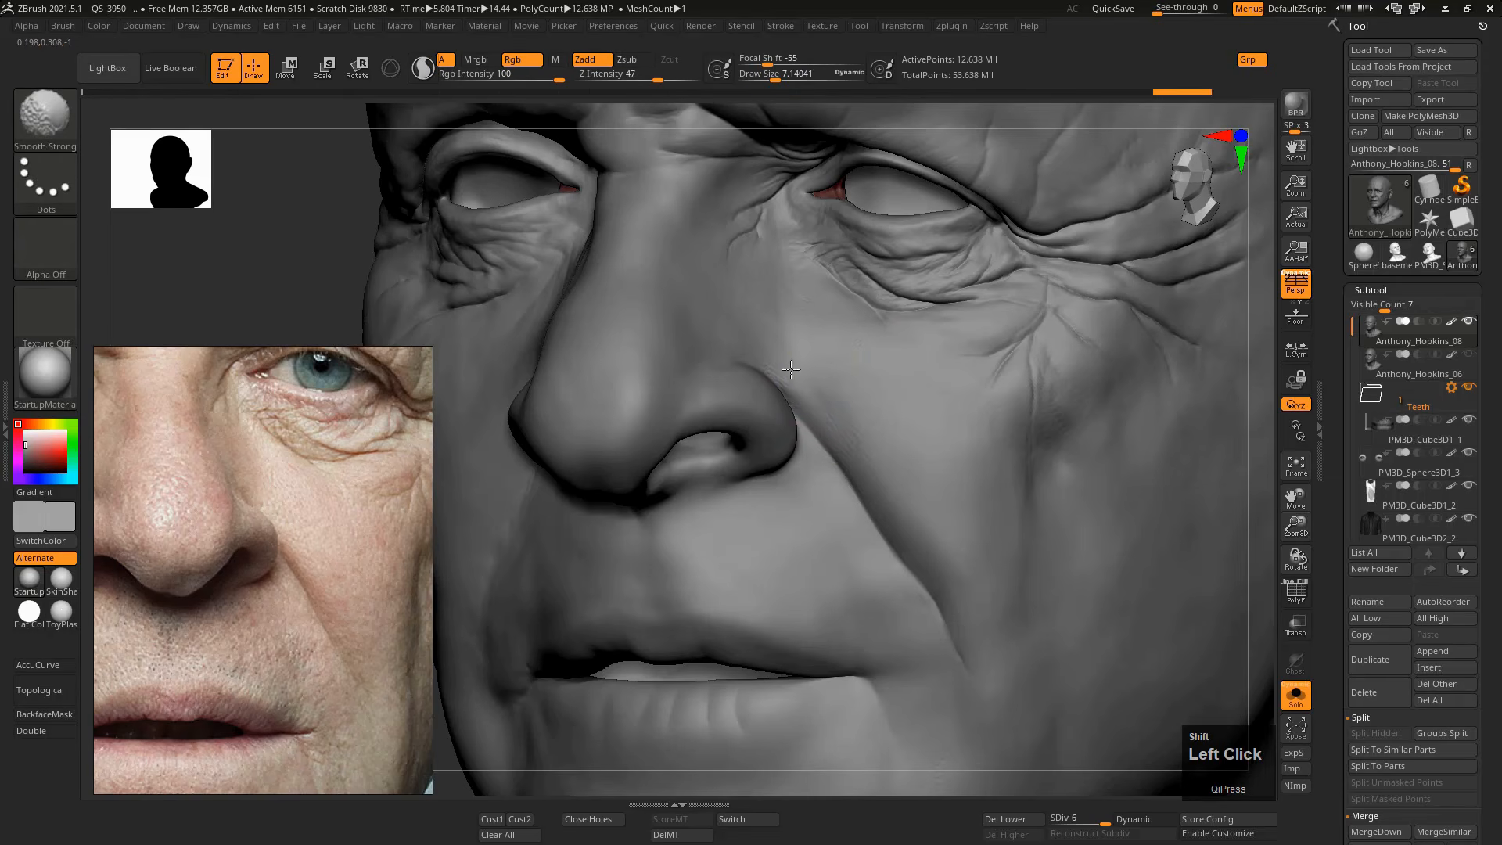
pyautogui.hotkey('ctrl', 'z')
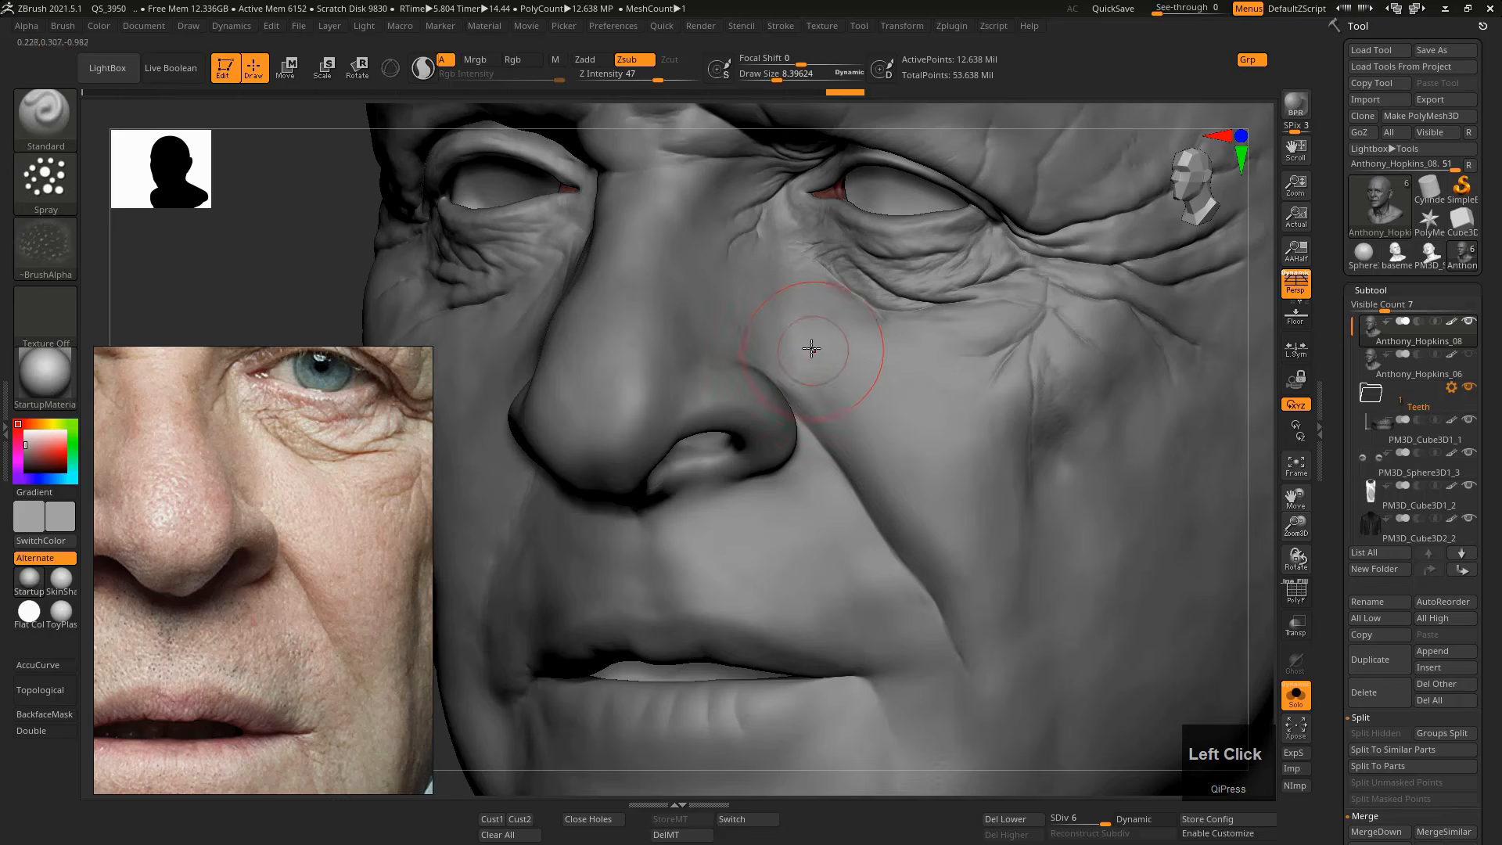
pyautogui.hotkey('ctrl', 'shift', 'z')
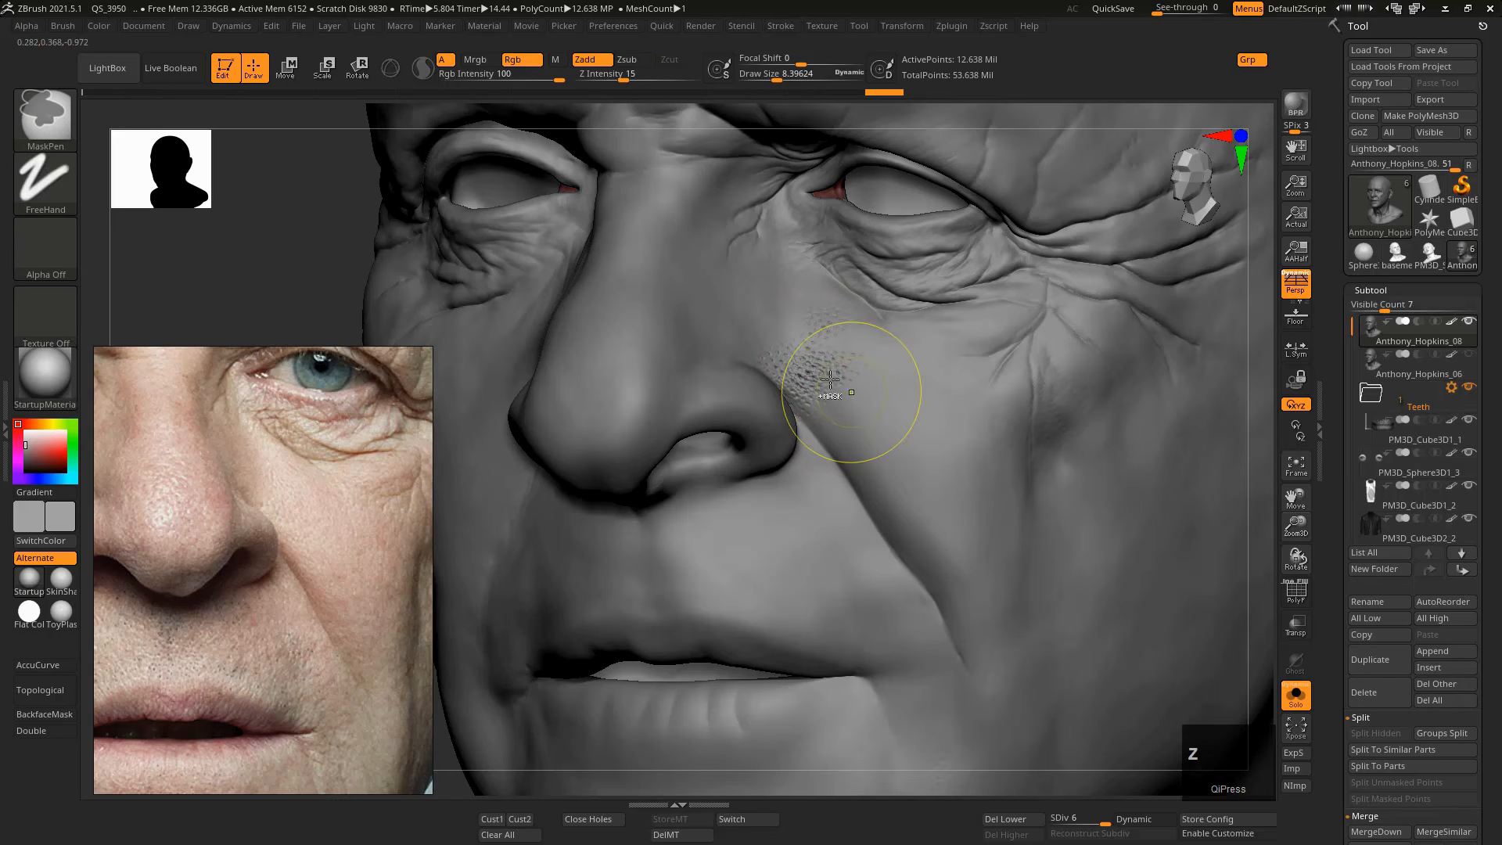
pyautogui.hotkey('ctrl', 'z')
# Set the draw size to about 4.7 and spray pores from the inner cheek below the eye down the nasolabial fold.
pyautogui.press('s')
pyautogui.moveTo(831, 357)
pyautogui.mouseDown()
pyautogui.moveTo(815, 352)
pyautogui.moveTo(815, 316)
pyautogui.mouseUp()
pyautogui.press('s')
pyautogui.moveTo(842, 374); pyautogui.dragTo(838, 331)
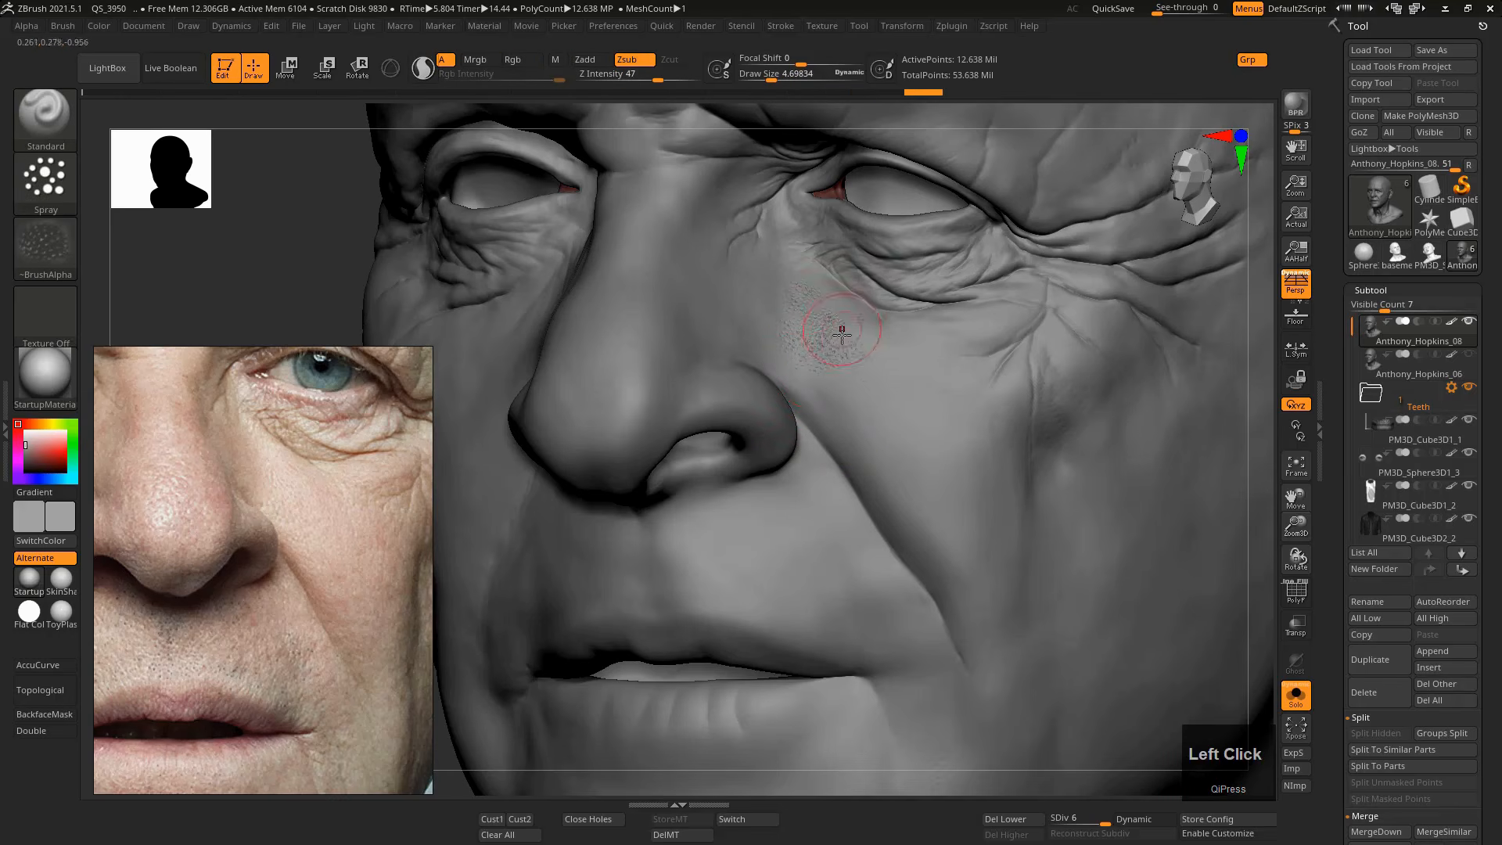
pyautogui.moveTo(819, 401)
pyautogui.mouseDown()
pyautogui.moveTo(789, 335)
pyautogui.moveTo(843, 380)
pyautogui.moveTo(811, 363)
pyautogui.moveTo(849, 415)
pyautogui.moveTo(811, 464)
pyautogui.moveTo(852, 423)
pyautogui.moveTo(904, 529)
pyautogui.moveTo(884, 469)
pyautogui.moveTo(900, 446)
pyautogui.moveTo(869, 548)
pyautogui.moveTo(908, 540)
pyautogui.moveTo(942, 568)
pyautogui.mouseUp()
# Spray larger pores along the nasolabial fold and cheek with the draw size raised to about 6.6, and undo the last strokes.
pyautogui.press('s')
pyautogui.press('s')
pyautogui.press('s')
pyautogui.press('s')
pyautogui.click(895, 459)
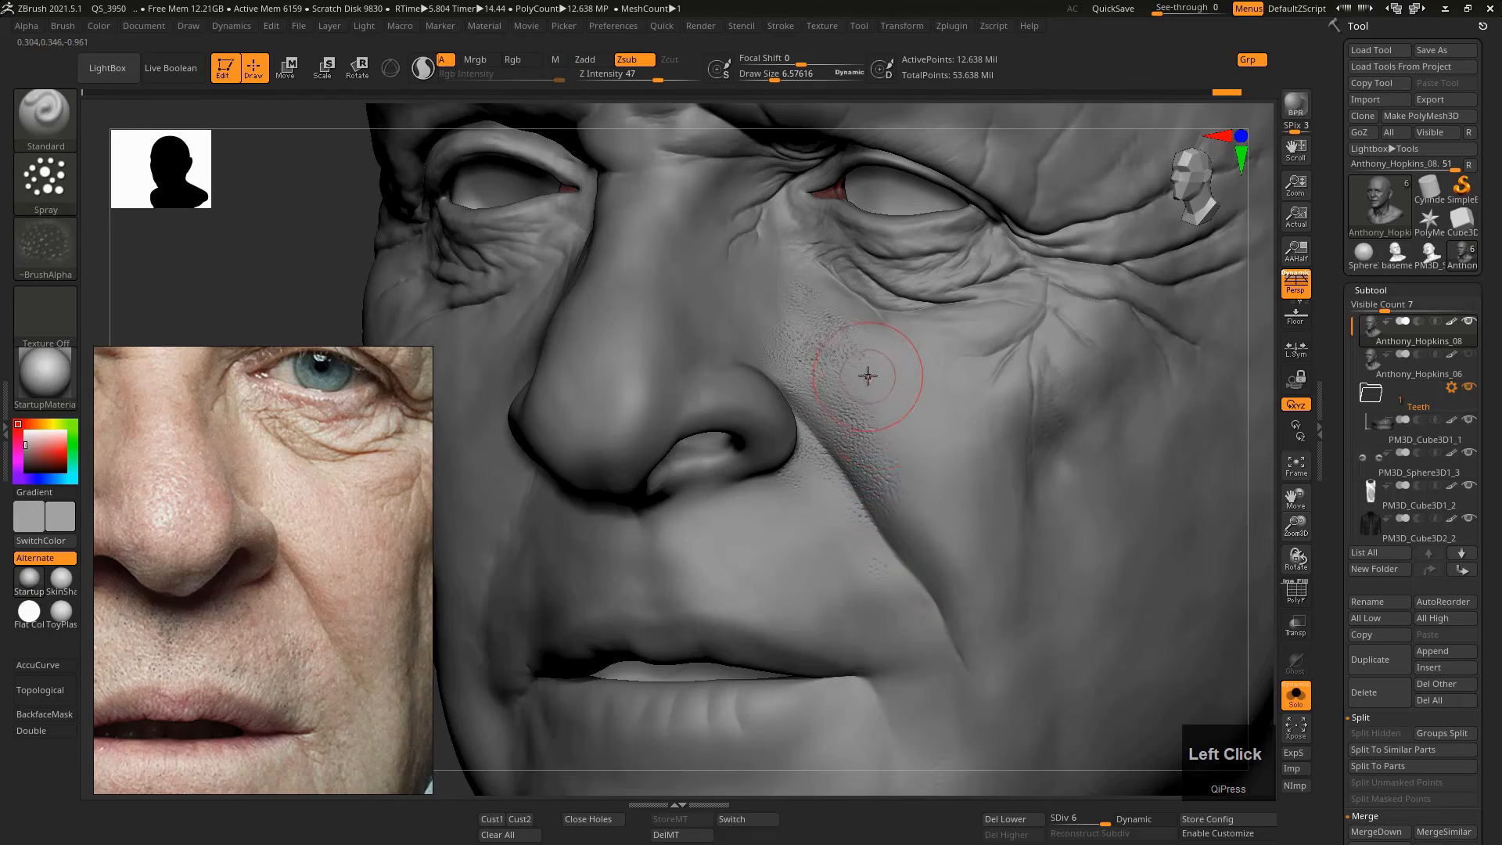
pyautogui.hotkey('ctrl', 'z')
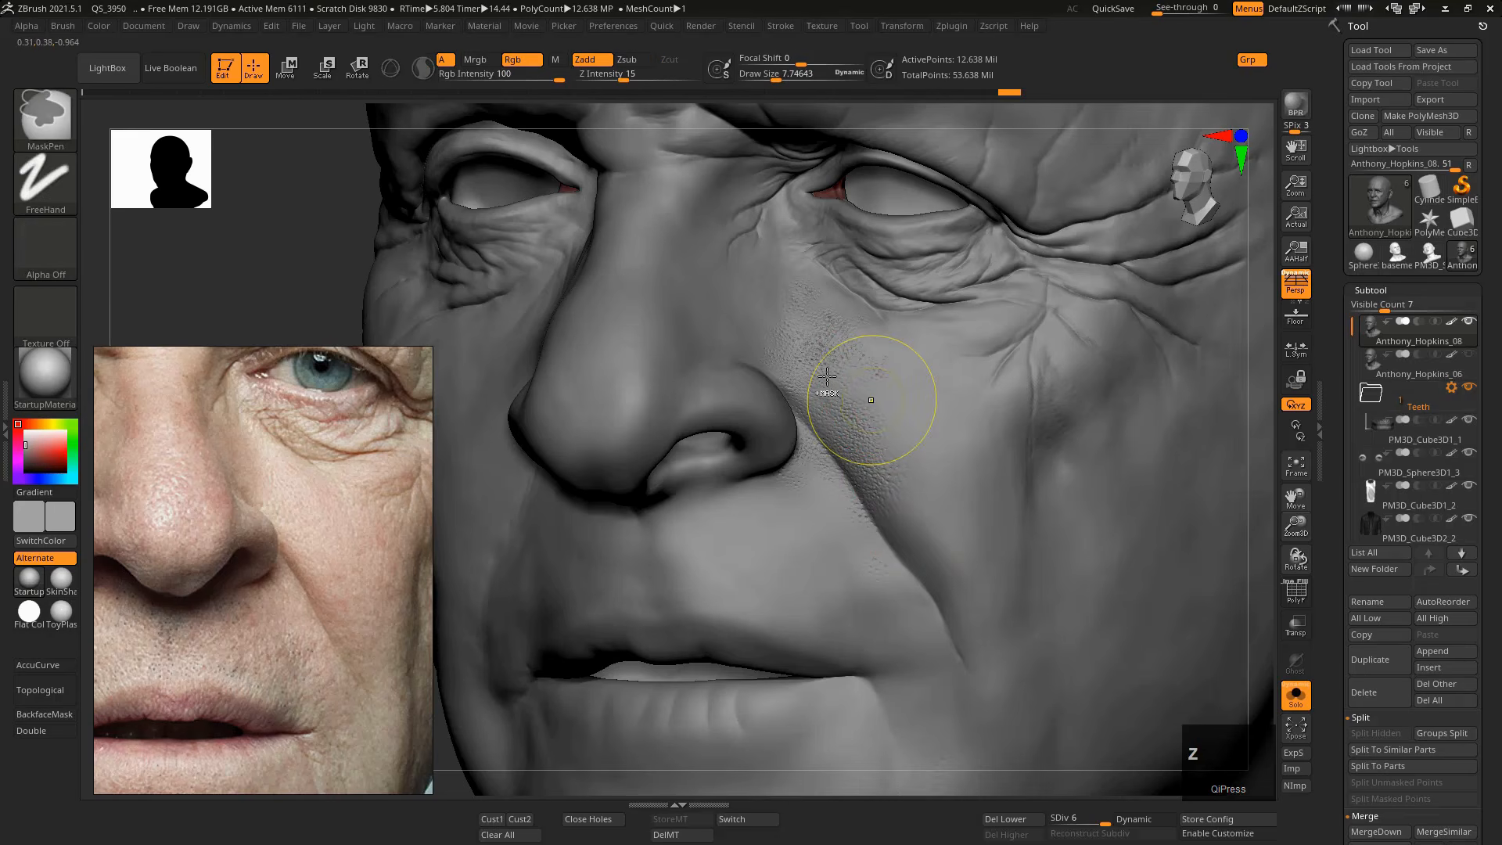
pyautogui.hotkey('ctrl', 'z')
# Set the draw size to about 6.05 and smooth out the pores on the upper cheek below the inner eye corner.
pyautogui.press('s')
pyautogui.click(829, 399)
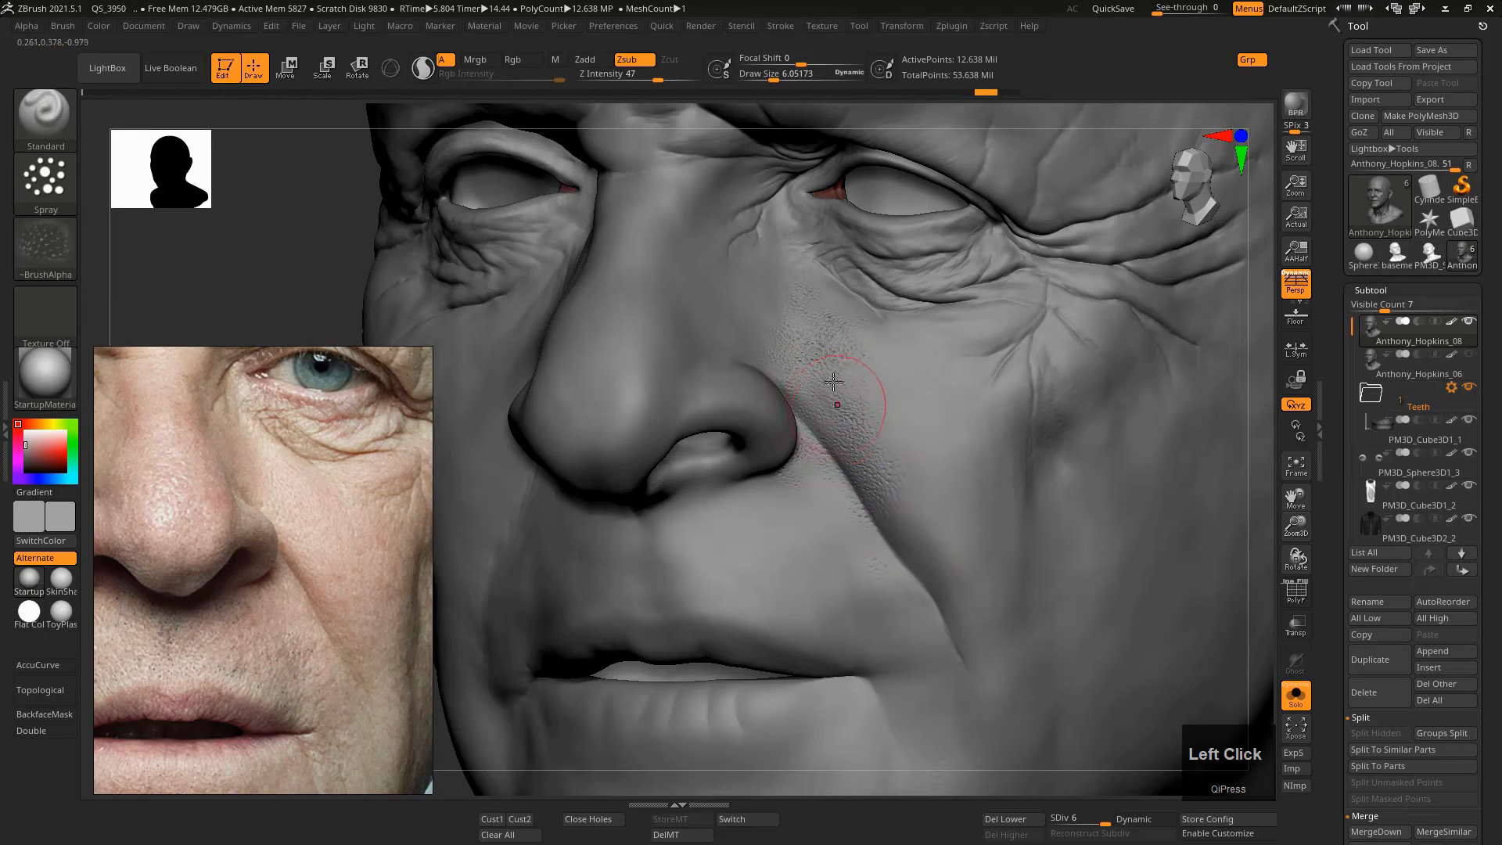
pyautogui.moveTo(830, 344)
pyautogui.keyDown('shift'); pyautogui.mouseDown()
pyautogui.moveTo(827, 361)
pyautogui.moveTo(819, 346)
pyautogui.moveTo(868, 376)
pyautogui.mouseUp(); pyautogui.keyUp('shift')
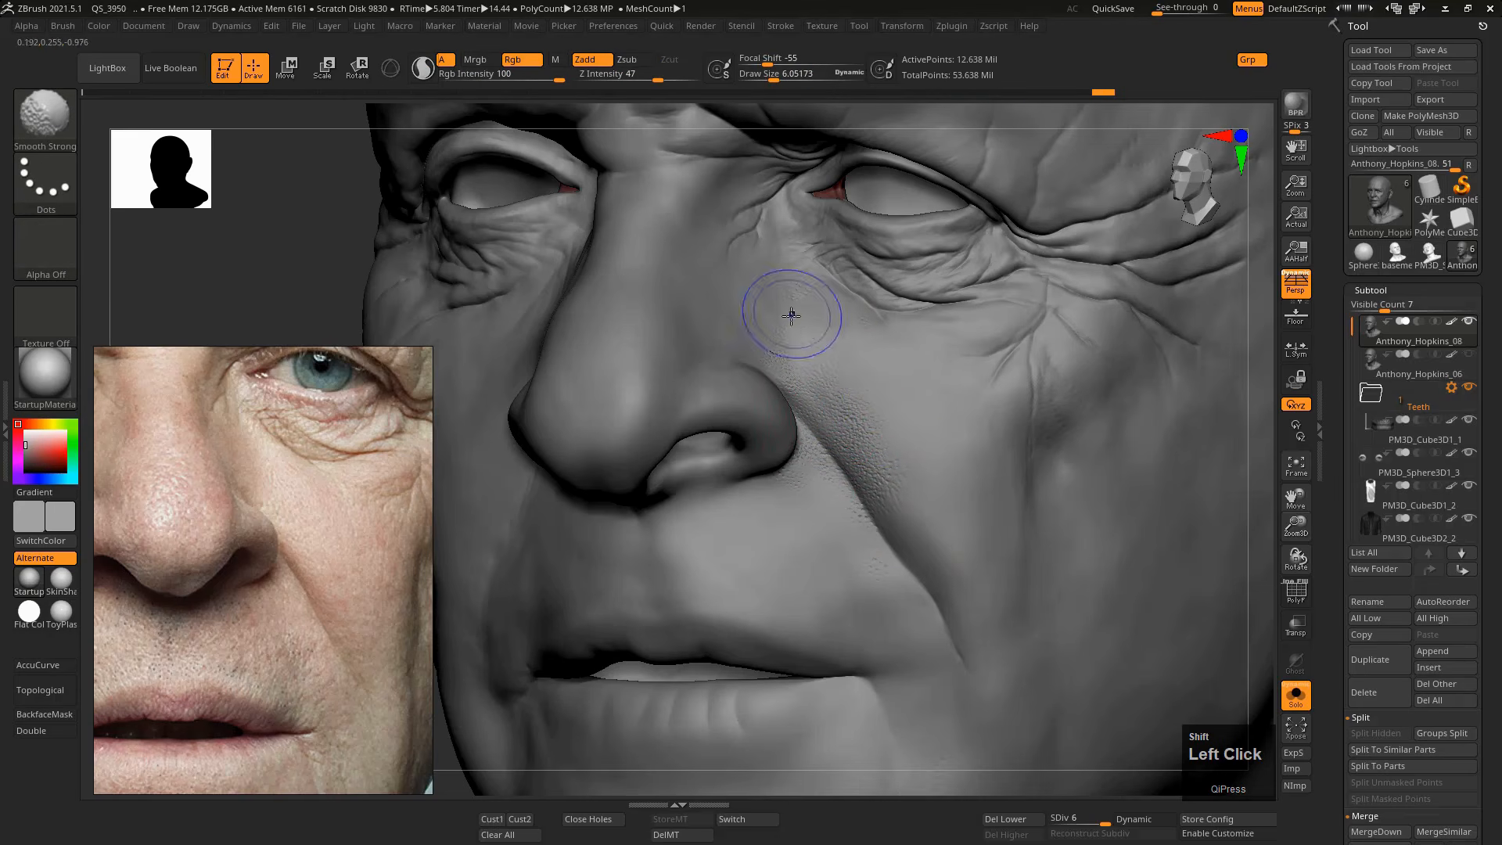
pyautogui.moveTo(788, 308)
pyautogui.keyDown('shift'); pyautogui.mouseDown()
pyautogui.moveTo(812, 293)
pyautogui.moveTo(837, 353)
pyautogui.moveTo(769, 304)
pyautogui.mouseUp(); pyautogui.keyUp('shift')
# Spray finer pores above the nostril wing and out across the adjoining cheek, starting with the draw size at about 3.96.
pyautogui.press('s')
pyautogui.click(834, 359)
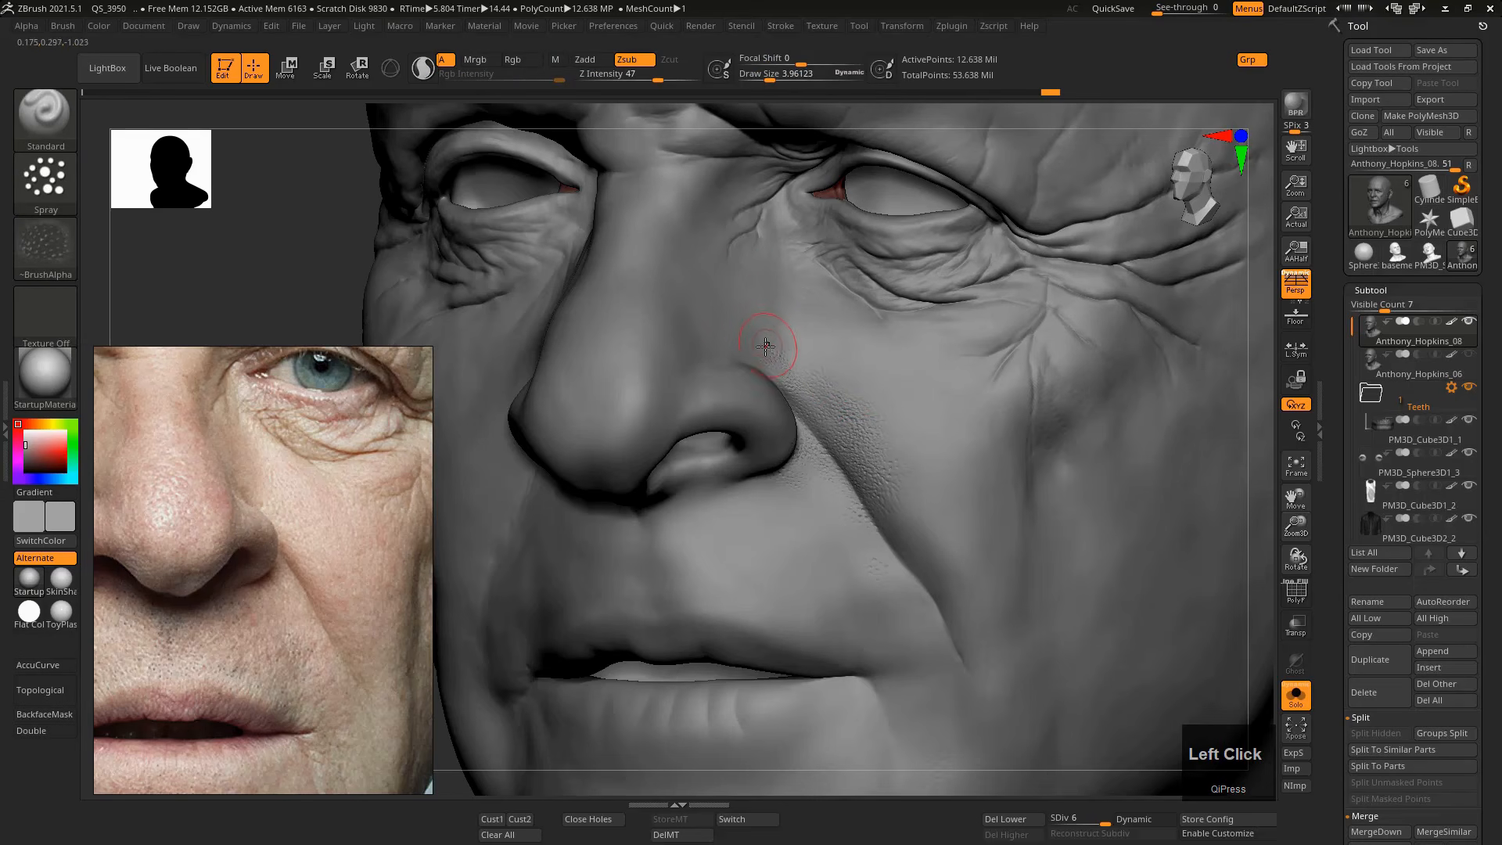
pyautogui.press('s')
pyautogui.moveTo(710, 371); pyautogui.dragTo(732, 354)
pyautogui.click(738, 348)
pyautogui.press('s')
pyautogui.click(741, 354)
pyautogui.press('s')
pyautogui.click(731, 354)
pyautogui.moveTo(698, 408)
pyautogui.mouseDown()
pyautogui.moveTo(751, 405)
pyautogui.moveTo(755, 380)
pyautogui.moveTo(815, 383)
pyautogui.moveTo(814, 355)
pyautogui.moveTo(906, 422)
pyautogui.moveTo(892, 425)
pyautogui.moveTo(908, 443)
pyautogui.moveTo(889, 435)
pyautogui.mouseUp()
# Try spraying extra pores farther out on the cheek at draw size about 3.34, and undo those strokes.
pyautogui.press('s')
pyautogui.press('s')
pyautogui.click(900, 433)
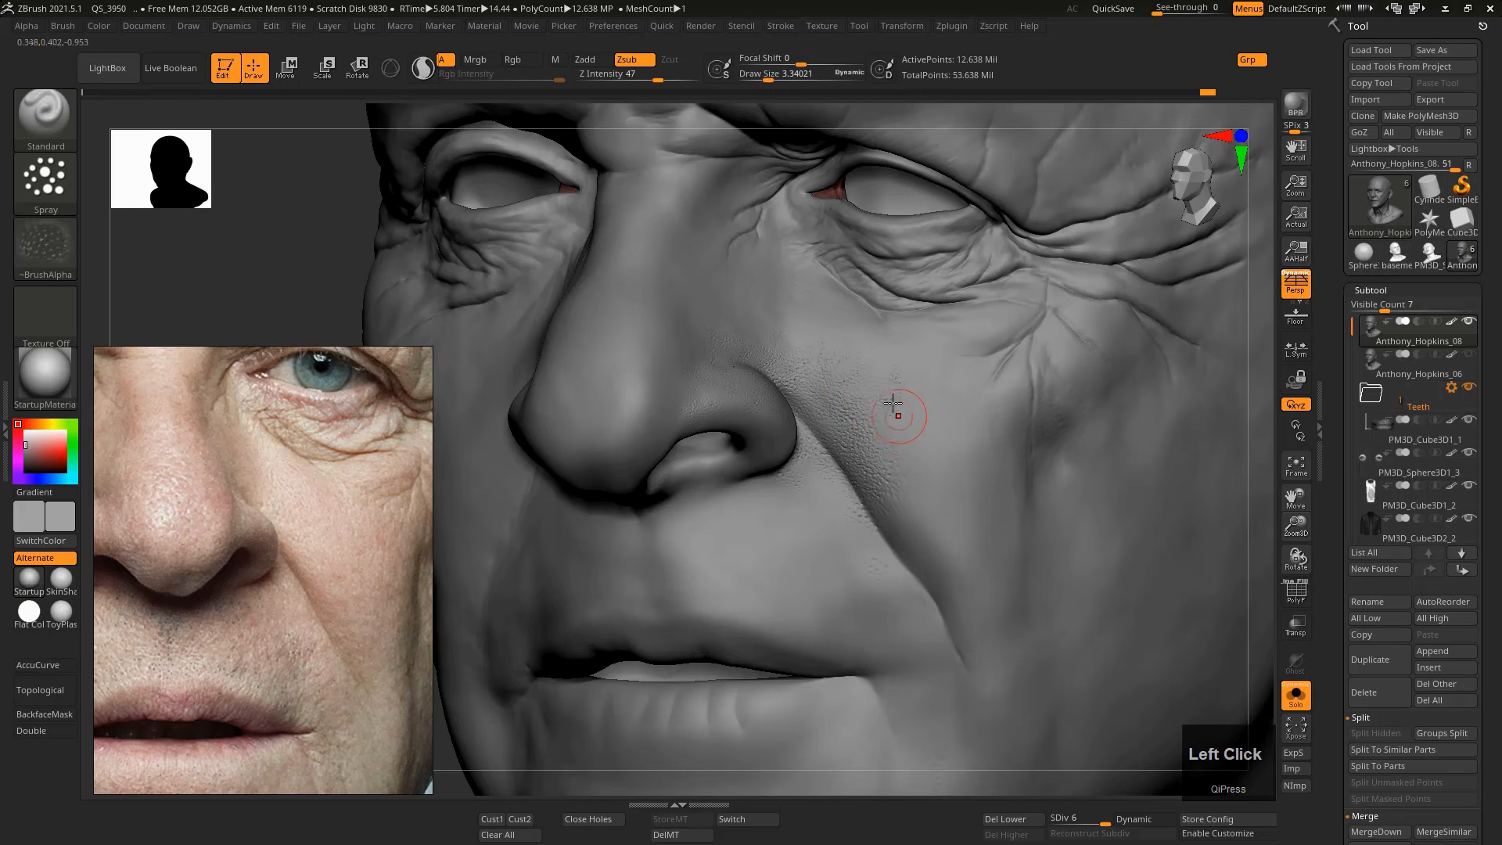
pyautogui.hotkey('ctrl', 'z')
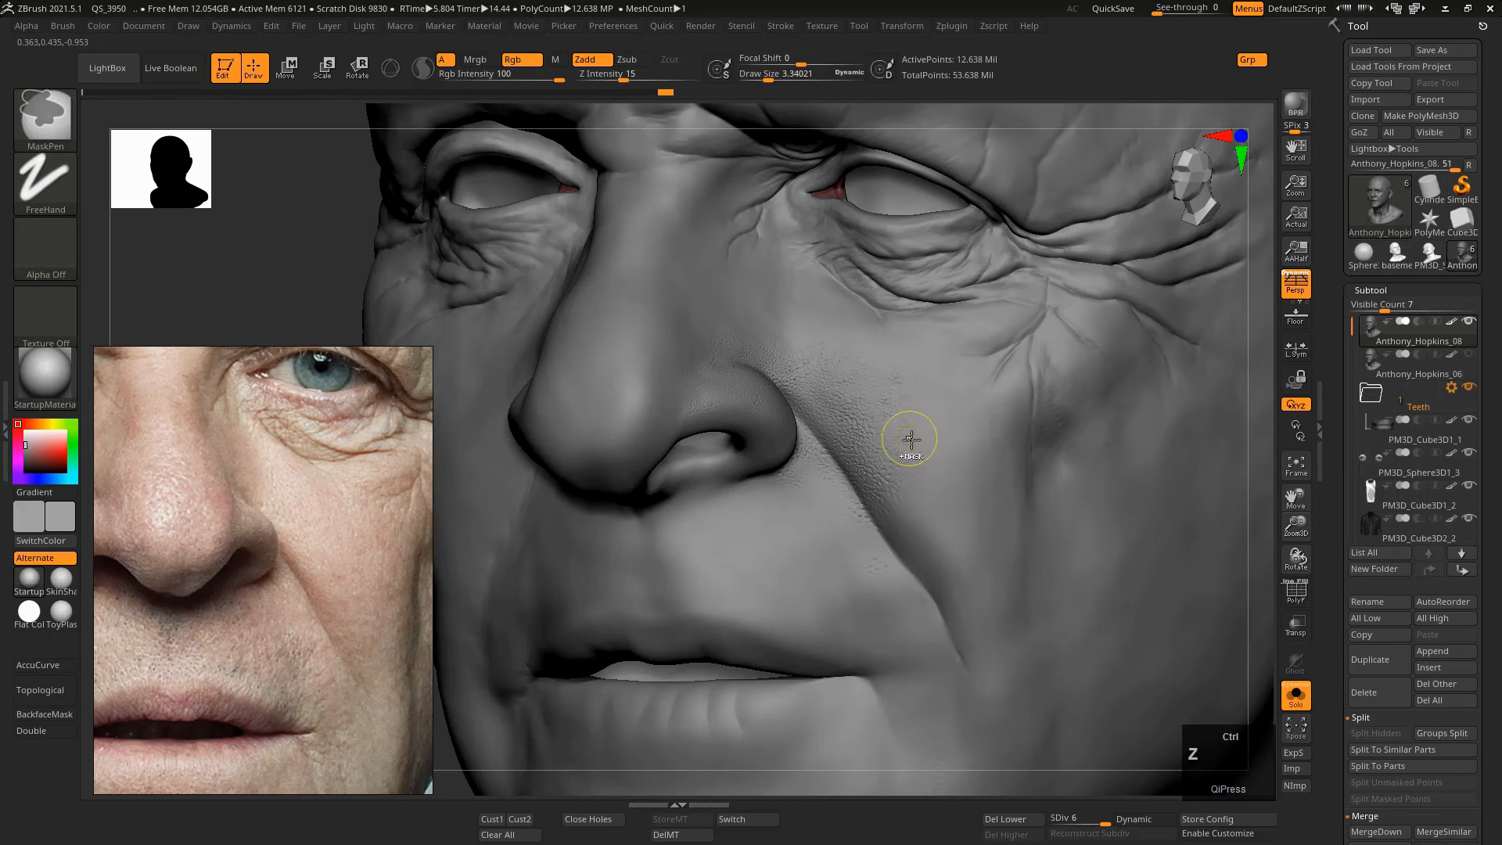
pyautogui.hotkey('ctrl', 'z')
# Set the draw size to about 3.96 and spray fine pores over the upper lip from the nasolabial fold to beneath the nose.
pyautogui.press('s')
pyautogui.click(821, 495)
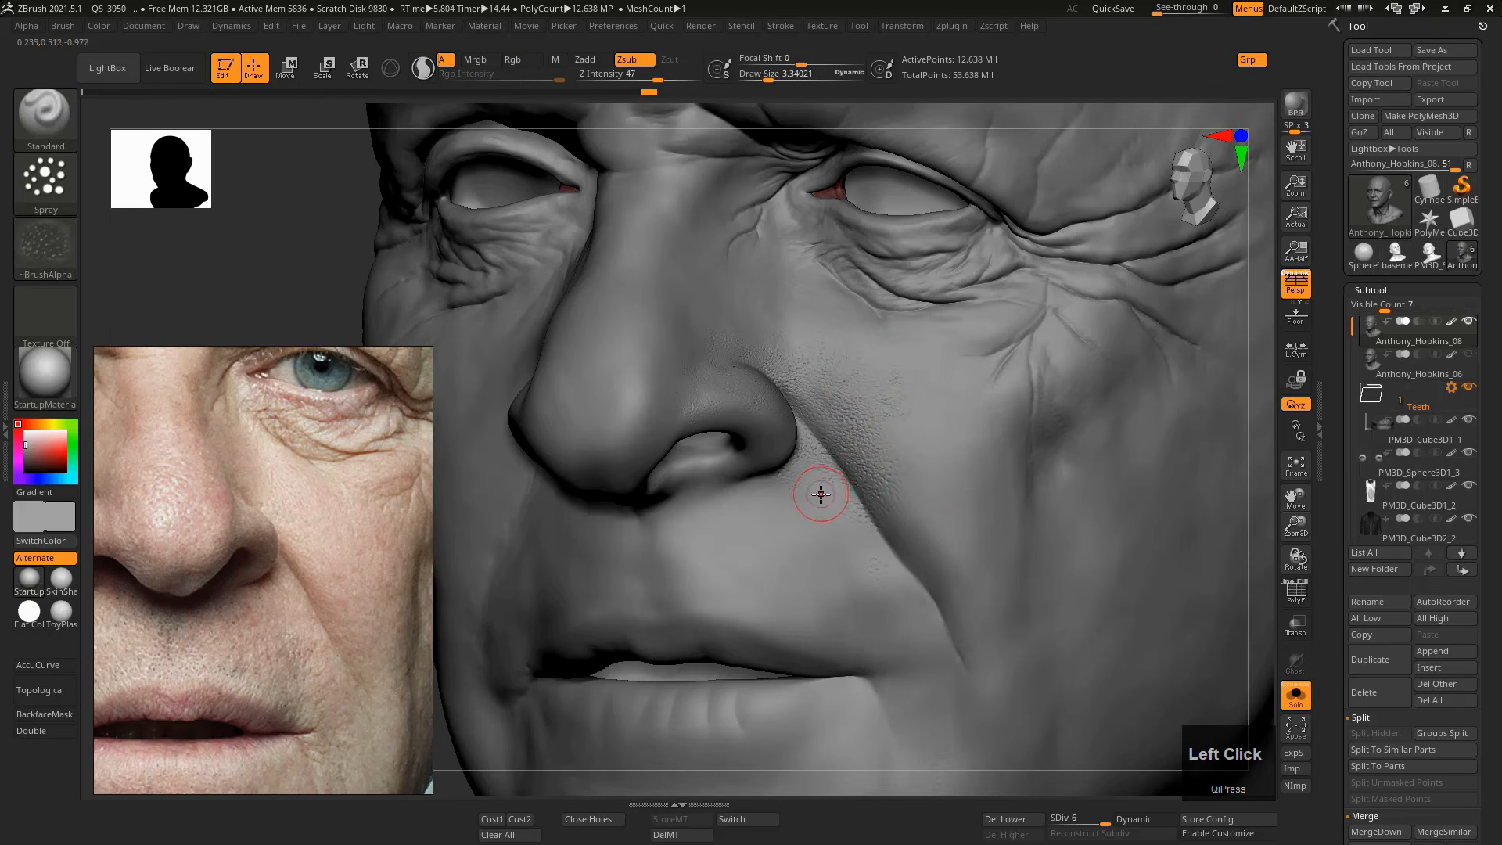
pyautogui.press('s')
pyautogui.moveTo(817, 495)
pyautogui.mouseDown()
pyautogui.moveTo(815, 476)
pyautogui.moveTo(712, 510)
pyautogui.moveTo(782, 513)
pyautogui.moveTo(880, 566)
pyautogui.moveTo(774, 571)
pyautogui.moveTo(771, 553)
pyautogui.mouseUp()
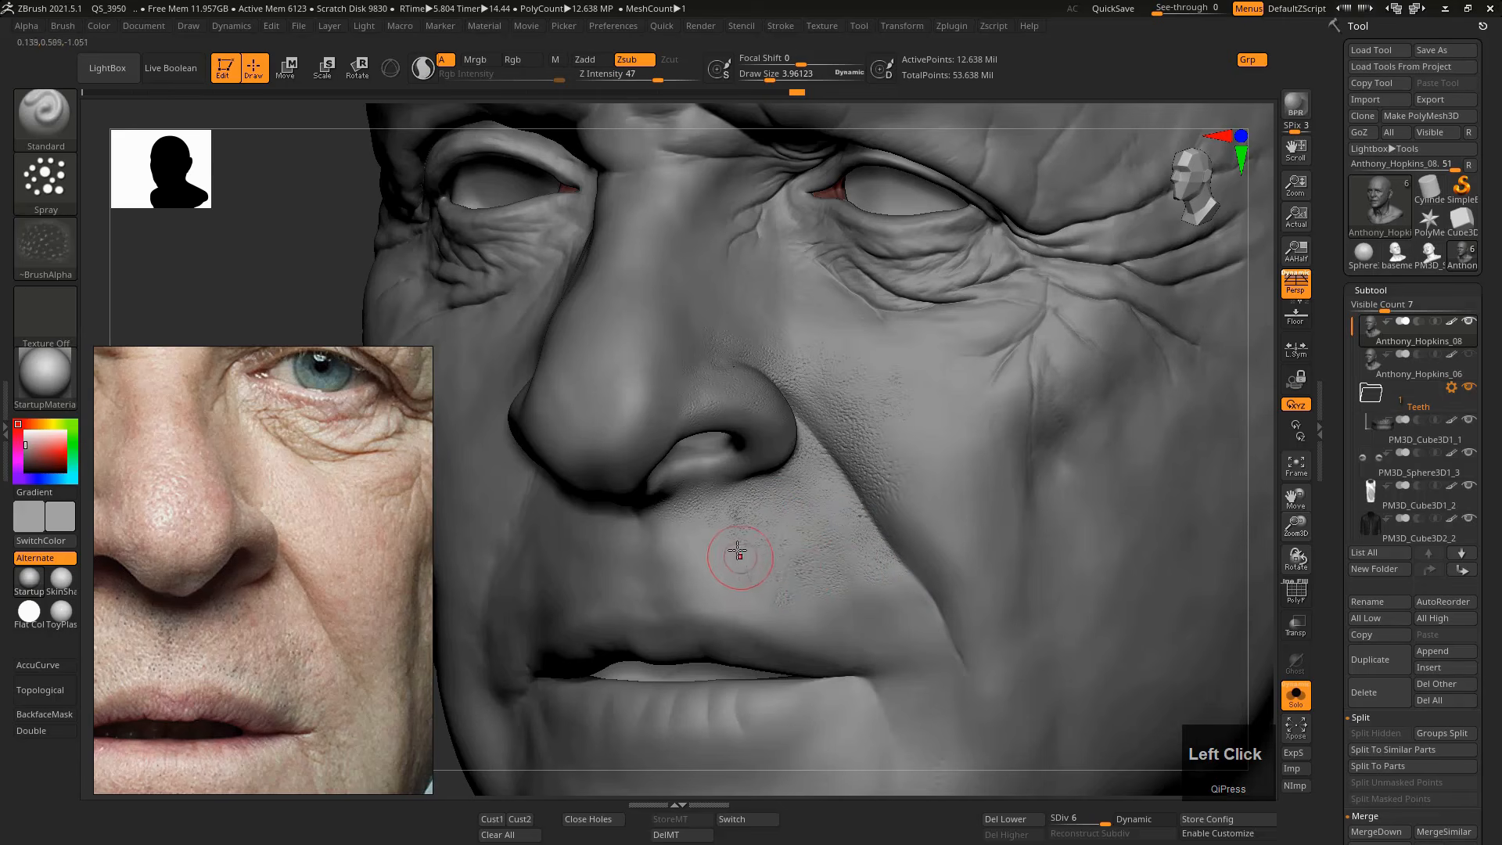
pyautogui.moveTo(688, 530)
pyautogui.mouseDown()
pyautogui.moveTo(731, 547)
pyautogui.moveTo(671, 542)
pyautogui.mouseUp()
# Spray additional fine pores on the outer upper lip alongside the nasolabial fold.
pyautogui.moveTo(767, 567)
pyautogui.mouseDown(button='right')
pyautogui.moveTo(810, 563)
pyautogui.moveTo(780, 546)
pyautogui.mouseUp(button='right')
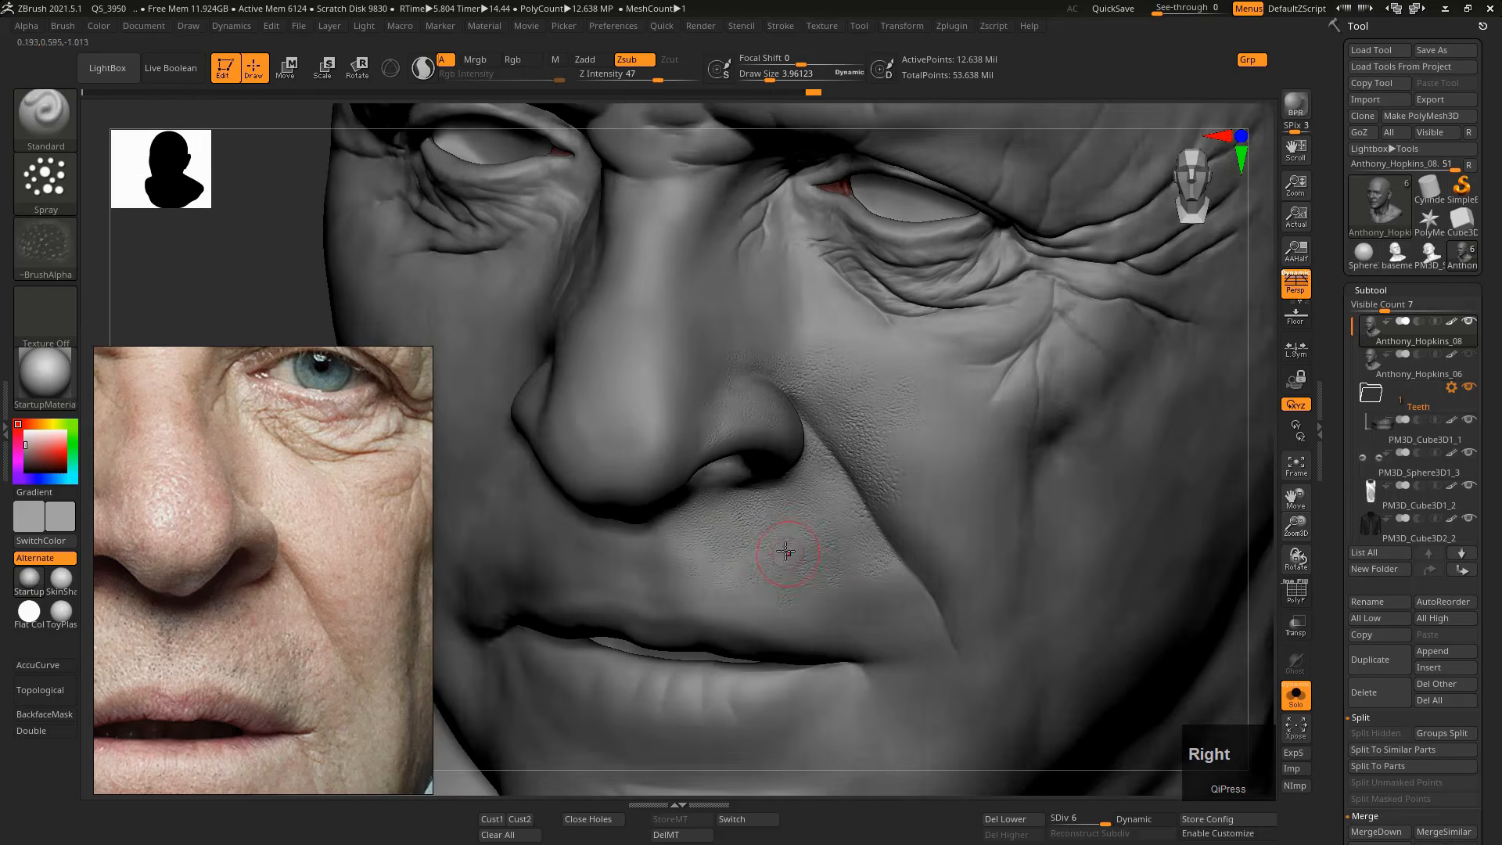
pyautogui.click(801, 533)
pyautogui.moveTo(828, 536); pyautogui.dragTo(852, 520)
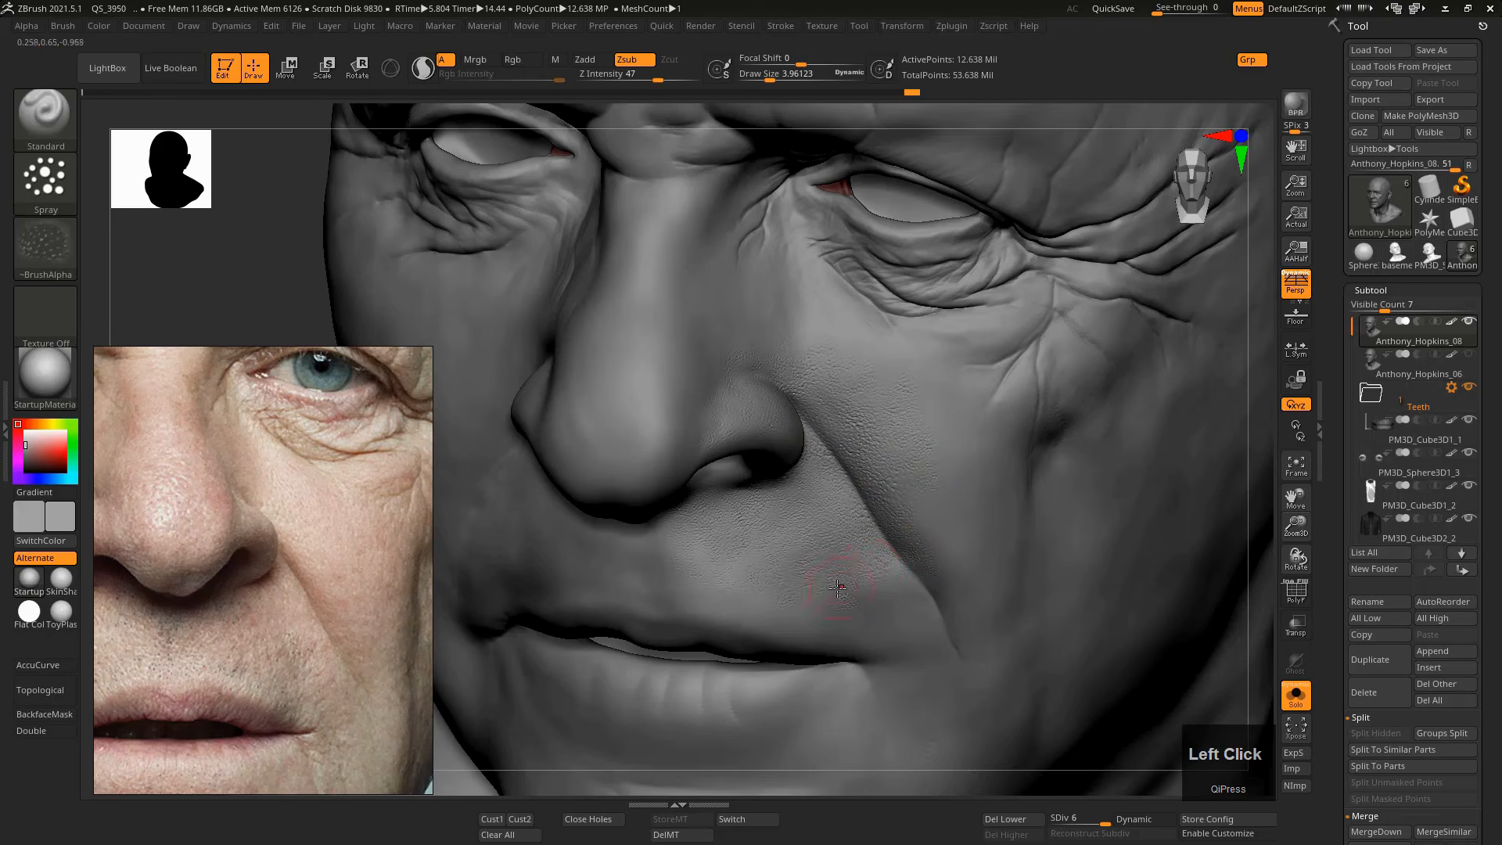
# Spray more fine pores across the upper lip, just above the mouth line.
pyautogui.moveTo(812, 595); pyautogui.dragTo(784, 593)
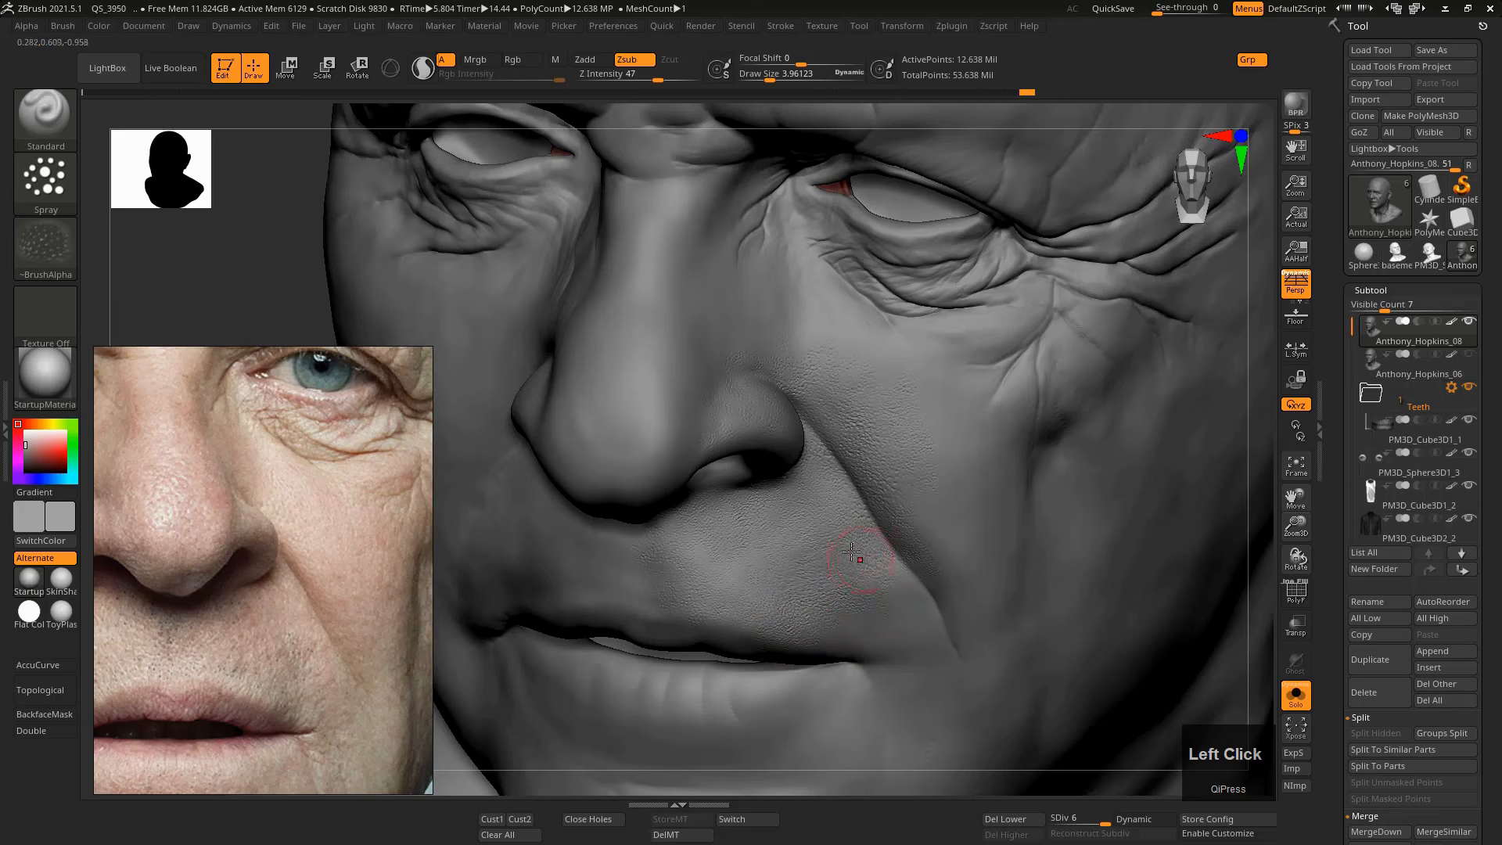
pyautogui.moveTo(915, 566)
pyautogui.mouseDown(button='right')
pyautogui.moveTo(899, 612)
pyautogui.moveTo(927, 615)
pyautogui.moveTo(908, 666)
pyautogui.moveTo(925, 603)
pyautogui.moveTo(898, 586)
pyautogui.moveTo(947, 493)
pyautogui.mouseUp(button='right')
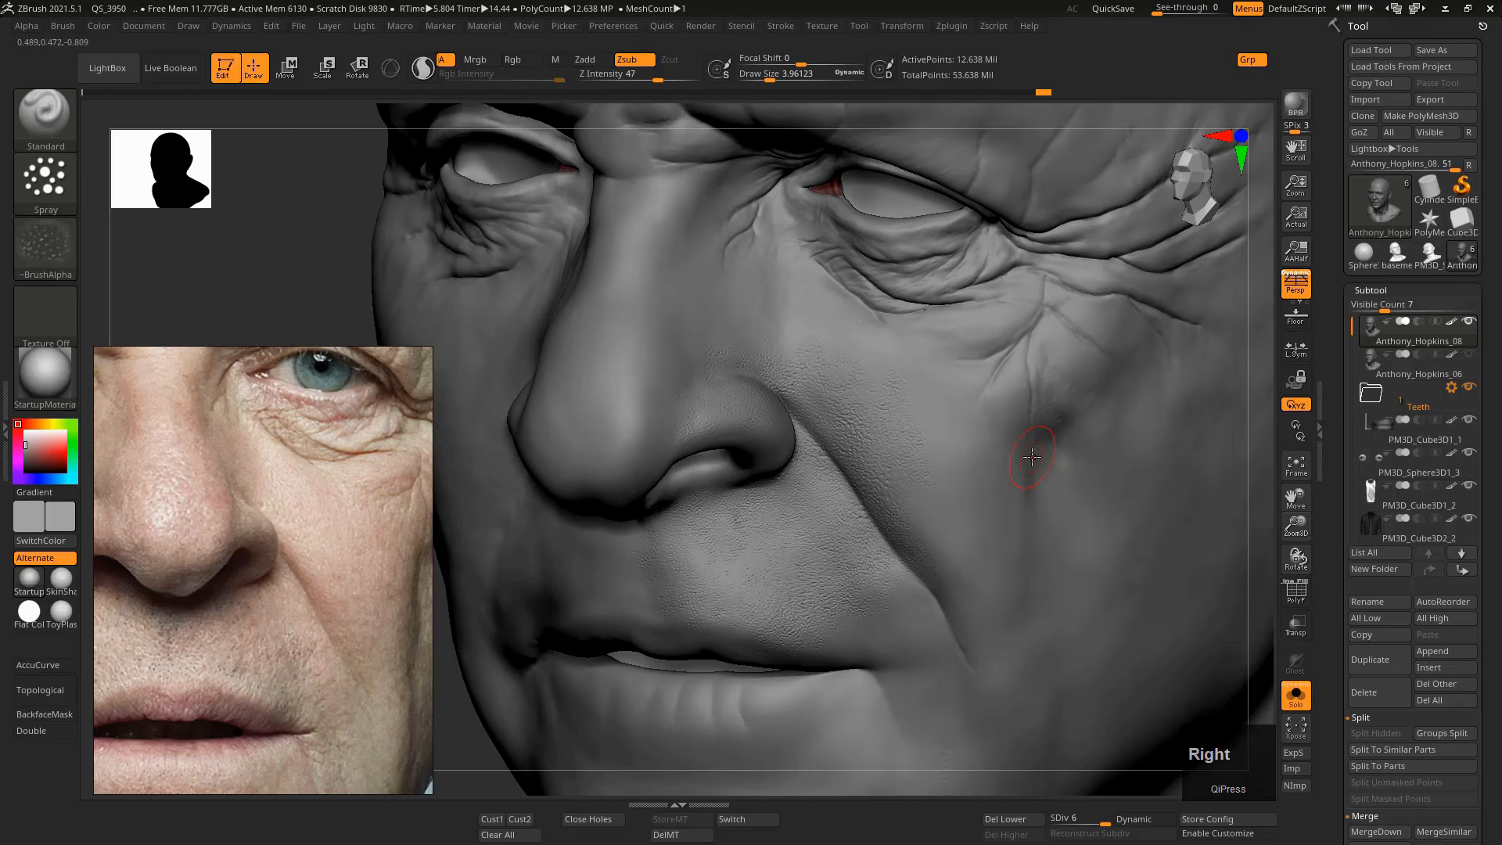
pyautogui.click(1300, 259)
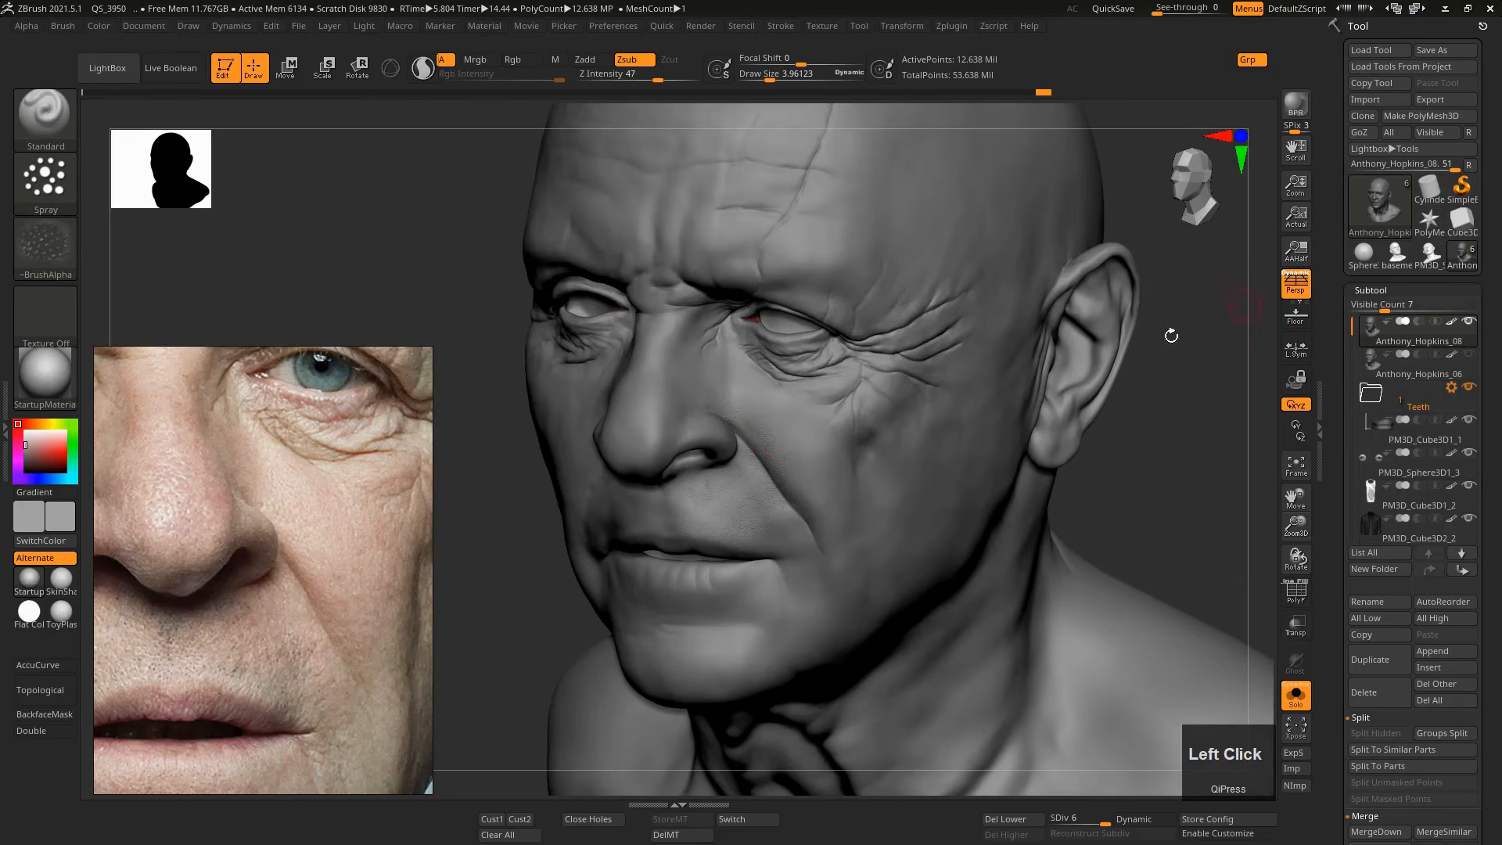
# Set the draw size to about 3.64 and spray pores over the outer upper lip toward the mouth corner.
pyautogui.moveTo(761, 431)
pyautogui.keyDown('ctrl'); pyautogui.mouseDown(button='right')
pyautogui.moveTo(832, 560)
pyautogui.moveTo(795, 593)
pyautogui.moveTo(826, 651)
pyautogui.mouseUp(button='right'); pyautogui.keyUp('ctrl')
pyautogui.moveTo(882, 516)
pyautogui.mouseDown(button='right')
pyautogui.moveTo(894, 490)
pyautogui.moveTo(872, 587)
pyautogui.moveTo(818, 607)
pyautogui.mouseUp(button='right')
pyautogui.press('s')
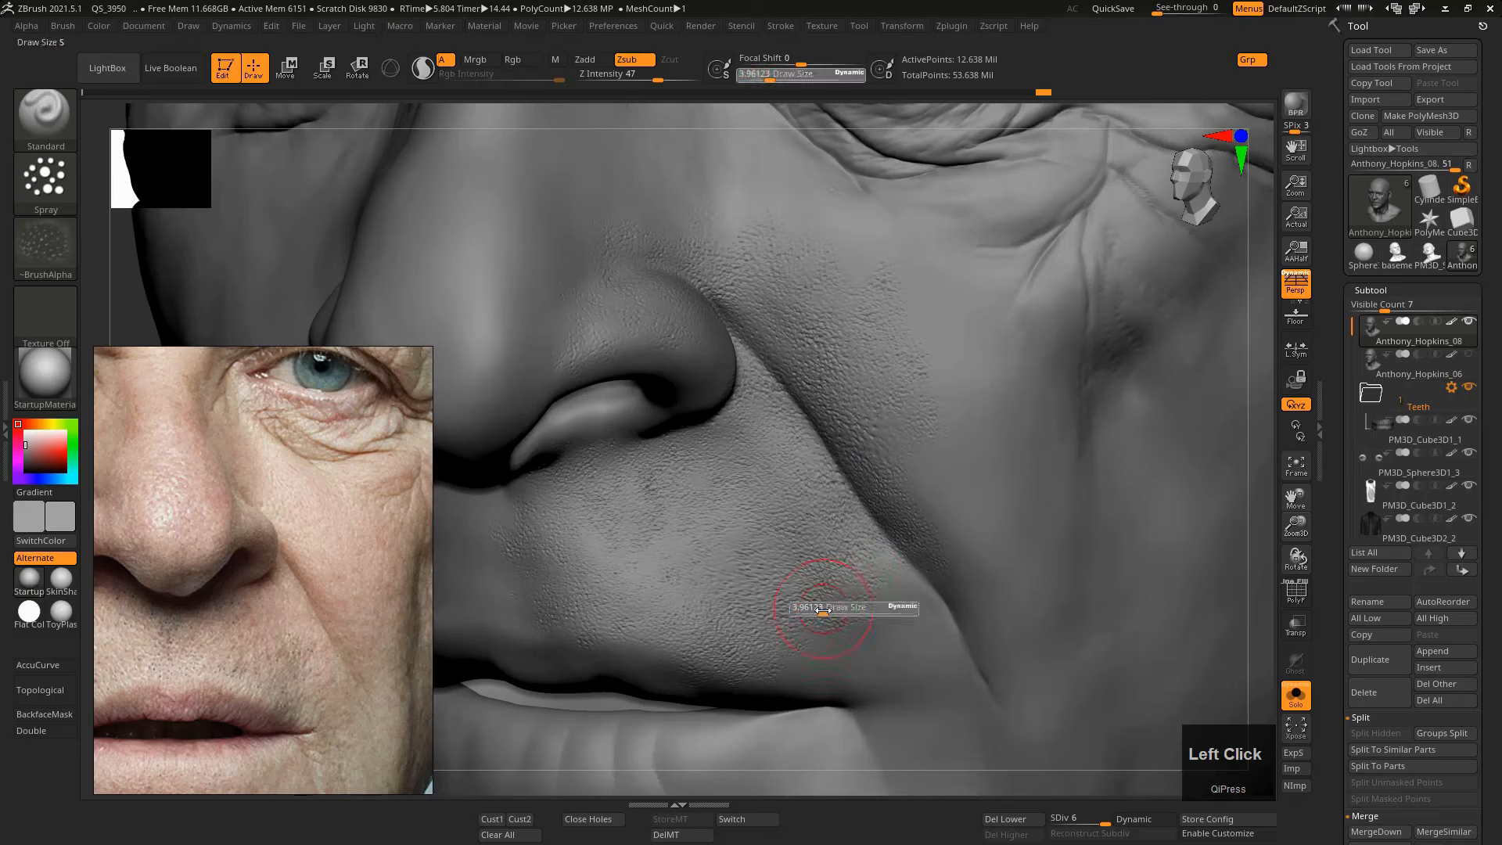
pyautogui.moveTo(822, 610); pyautogui.dragTo(818, 614)
pyautogui.press('s')
pyautogui.click(819, 614)
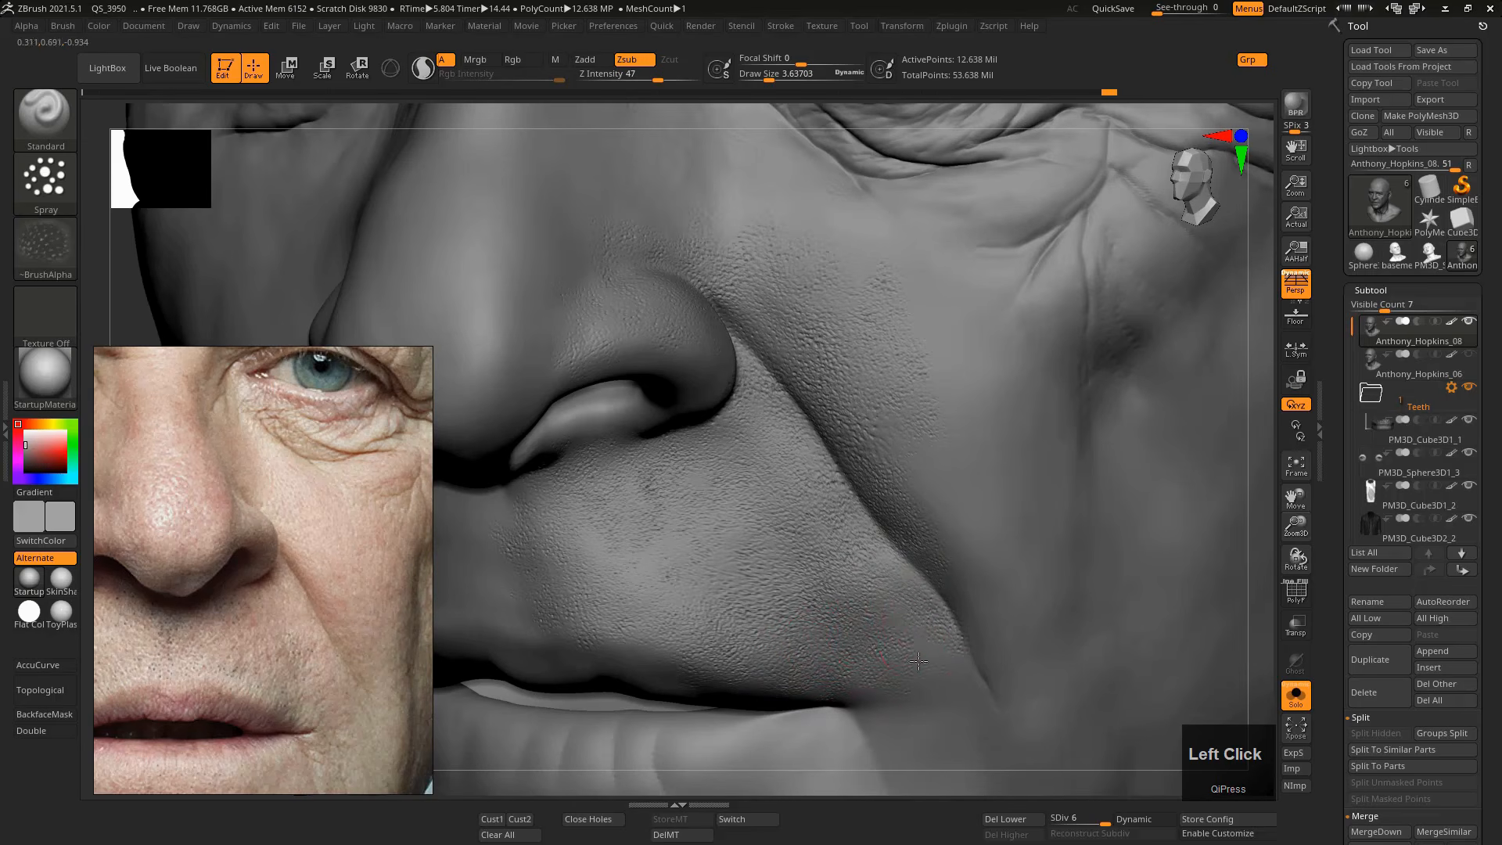
pyautogui.moveTo(968, 653); pyautogui.dragTo(946, 586)
# Set the draw size to about 3.96 and spray pores along the lower nasolabial fold and the cheek beside it.
pyautogui.press('s')
pyautogui.click(943, 578)
pyautogui.press('s')
pyautogui.click(914, 464)
pyautogui.press('s')
pyautogui.click(937, 500)
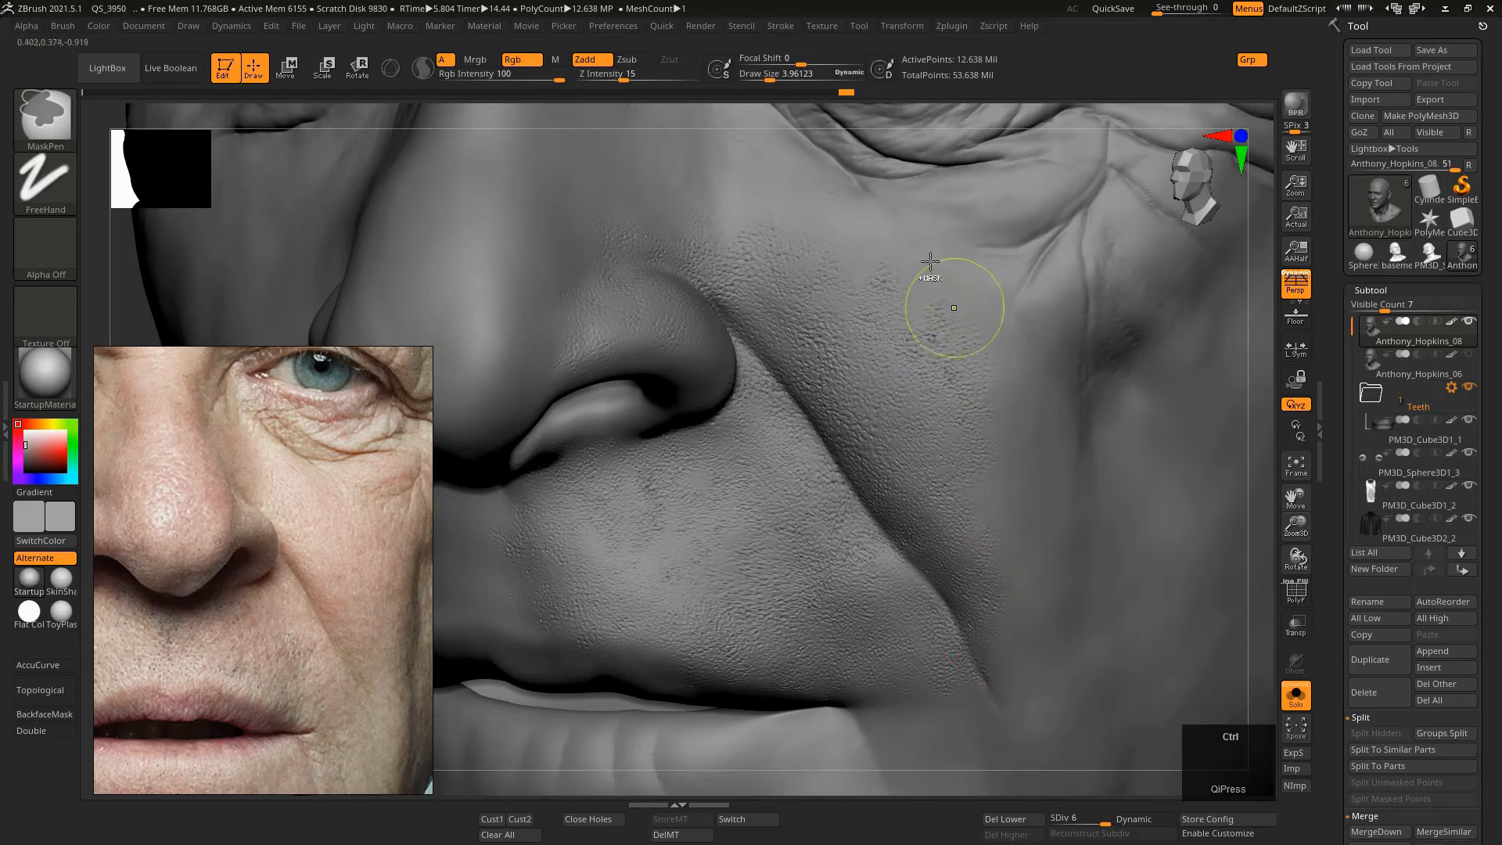
# Try spraying pores farther out on the upper cheek at draw size about 3.96, and undo those strokes.
pyautogui.press('ctrl')
pyautogui.keyDown('ctrl'); pyautogui.moveTo(933, 318); pyautogui.dragTo(922, 268, button='right'); pyautogui.keyUp('ctrl')
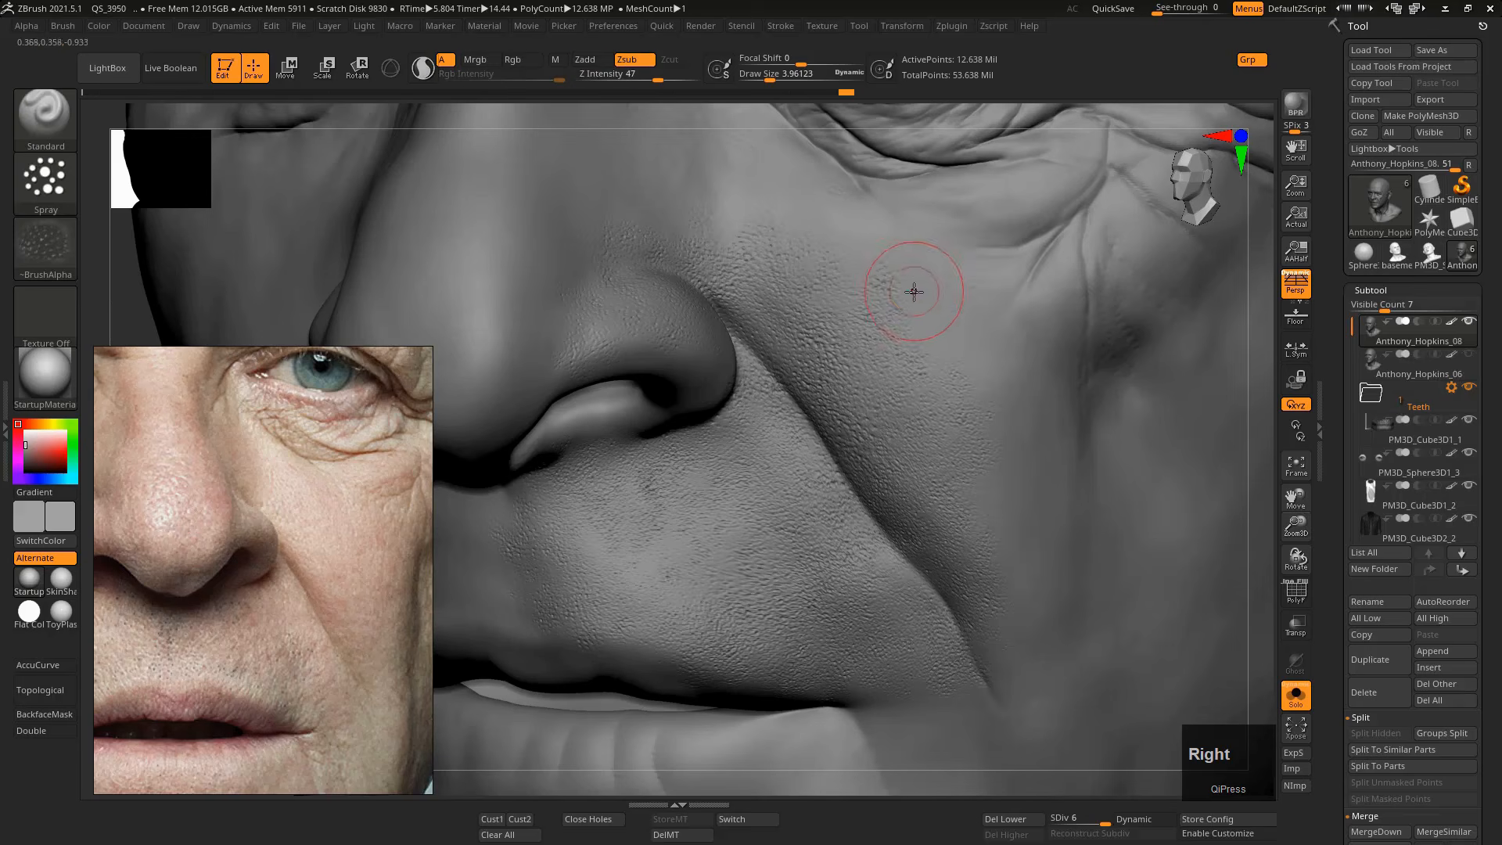
pyautogui.moveTo(914, 282)
pyautogui.mouseDown()
pyautogui.moveTo(936, 336)
pyautogui.moveTo(968, 312)
pyautogui.moveTo(952, 339)
pyautogui.mouseUp()
pyautogui.hotkey('ctrl', 'z')
pyautogui.hotkey('ctrl', 'z')
# Set the draw size to about 3.07 and spray fine pores across the outer cheek and up beneath the eye bag.
pyautogui.press('s')
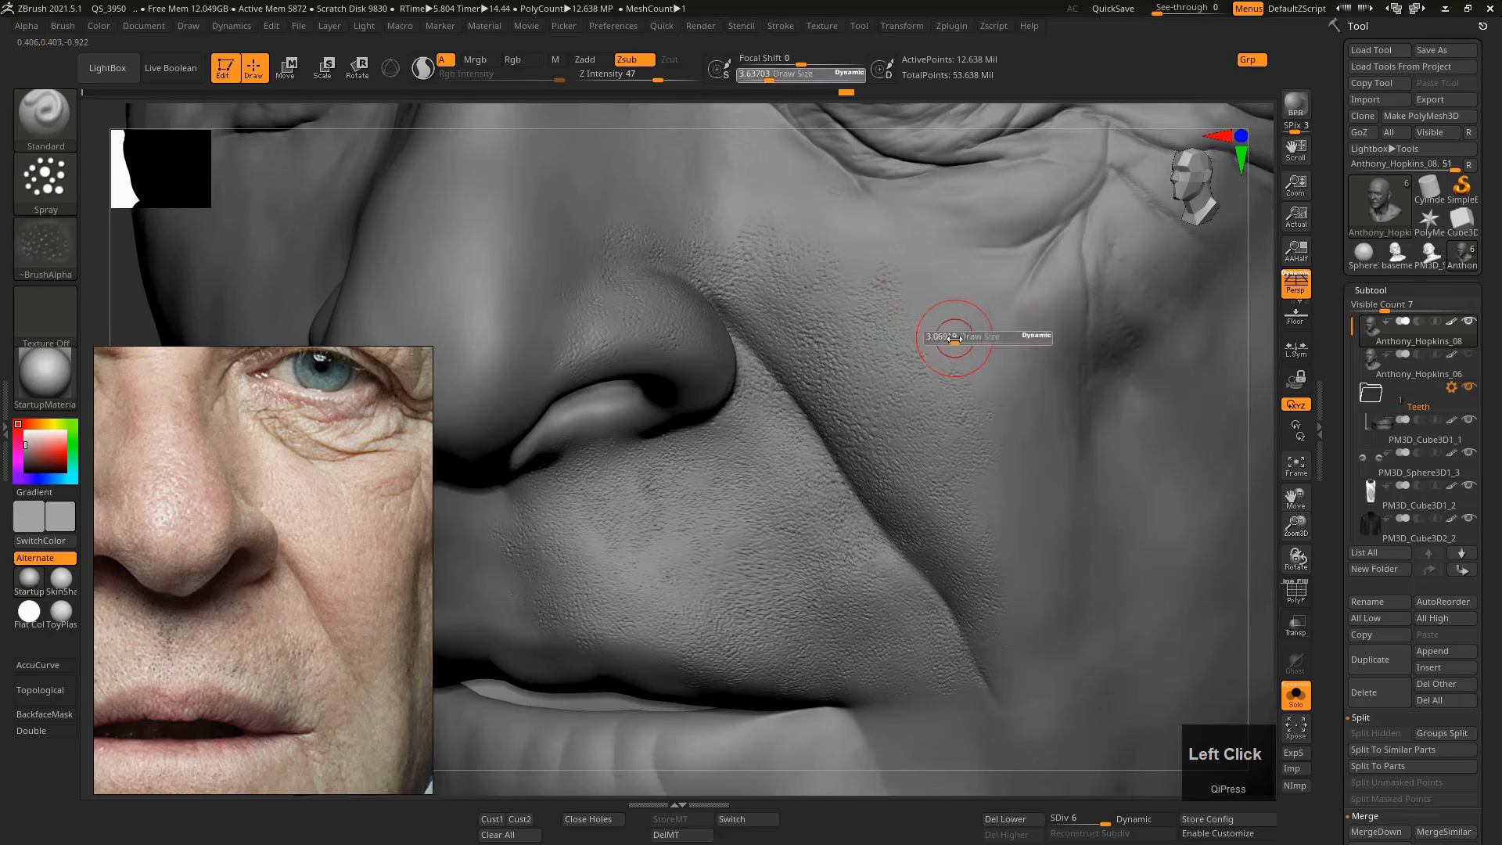
pyautogui.moveTo(923, 285); pyautogui.dragTo(1011, 459)
pyautogui.moveTo(981, 271); pyautogui.dragTo(1035, 473)
pyautogui.moveTo(1024, 299); pyautogui.dragTo(1059, 386)
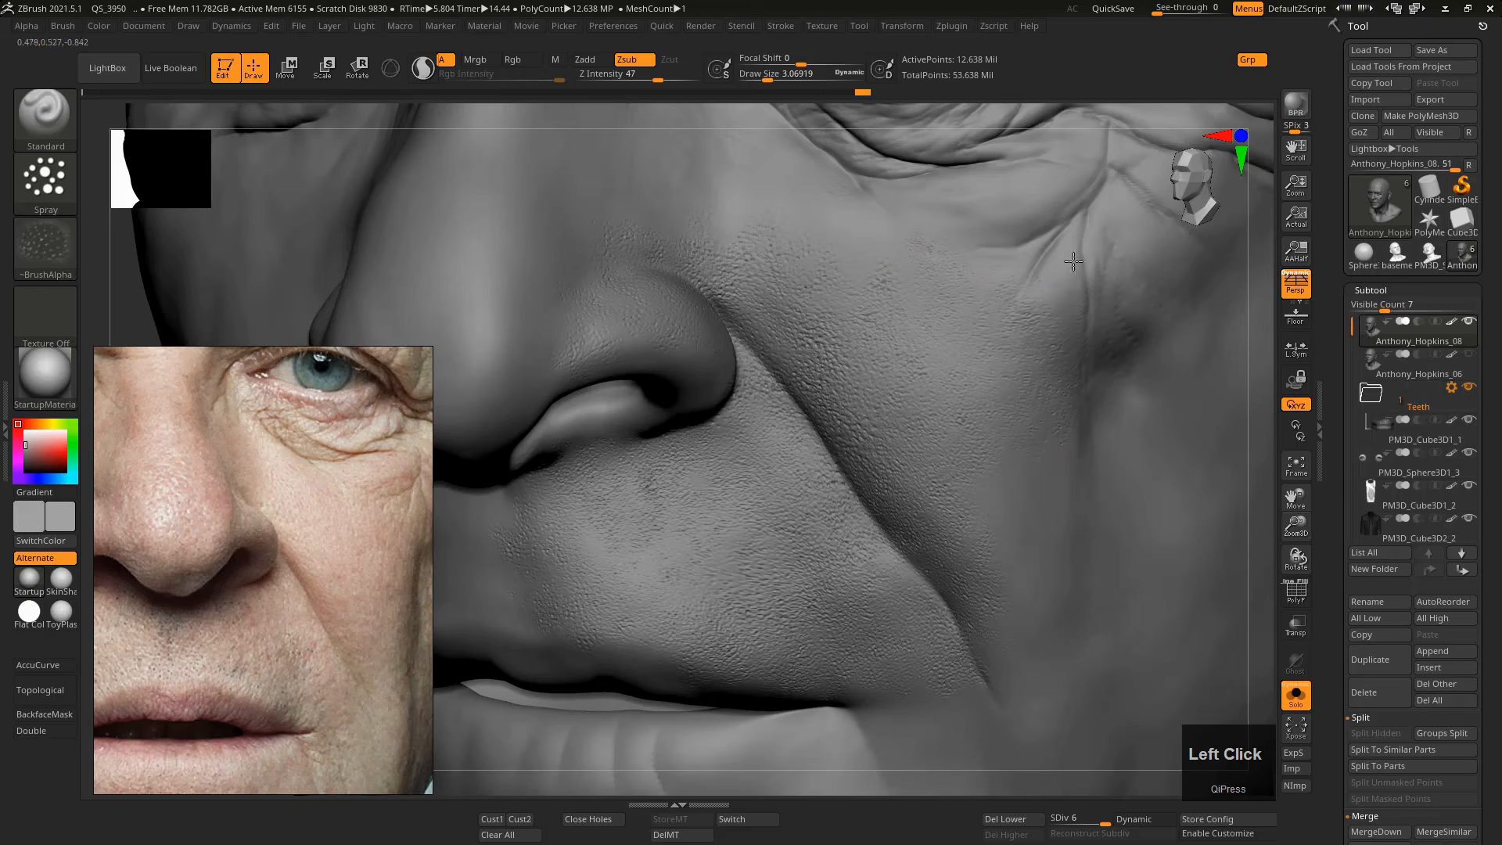
pyautogui.moveTo(1074, 262); pyautogui.dragTo(1039, 306)
pyautogui.moveTo(1014, 242)
pyautogui.mouseDown()
pyautogui.moveTo(893, 219)
pyautogui.moveTo(1081, 187)
pyautogui.moveTo(946, 213)
pyautogui.mouseUp()
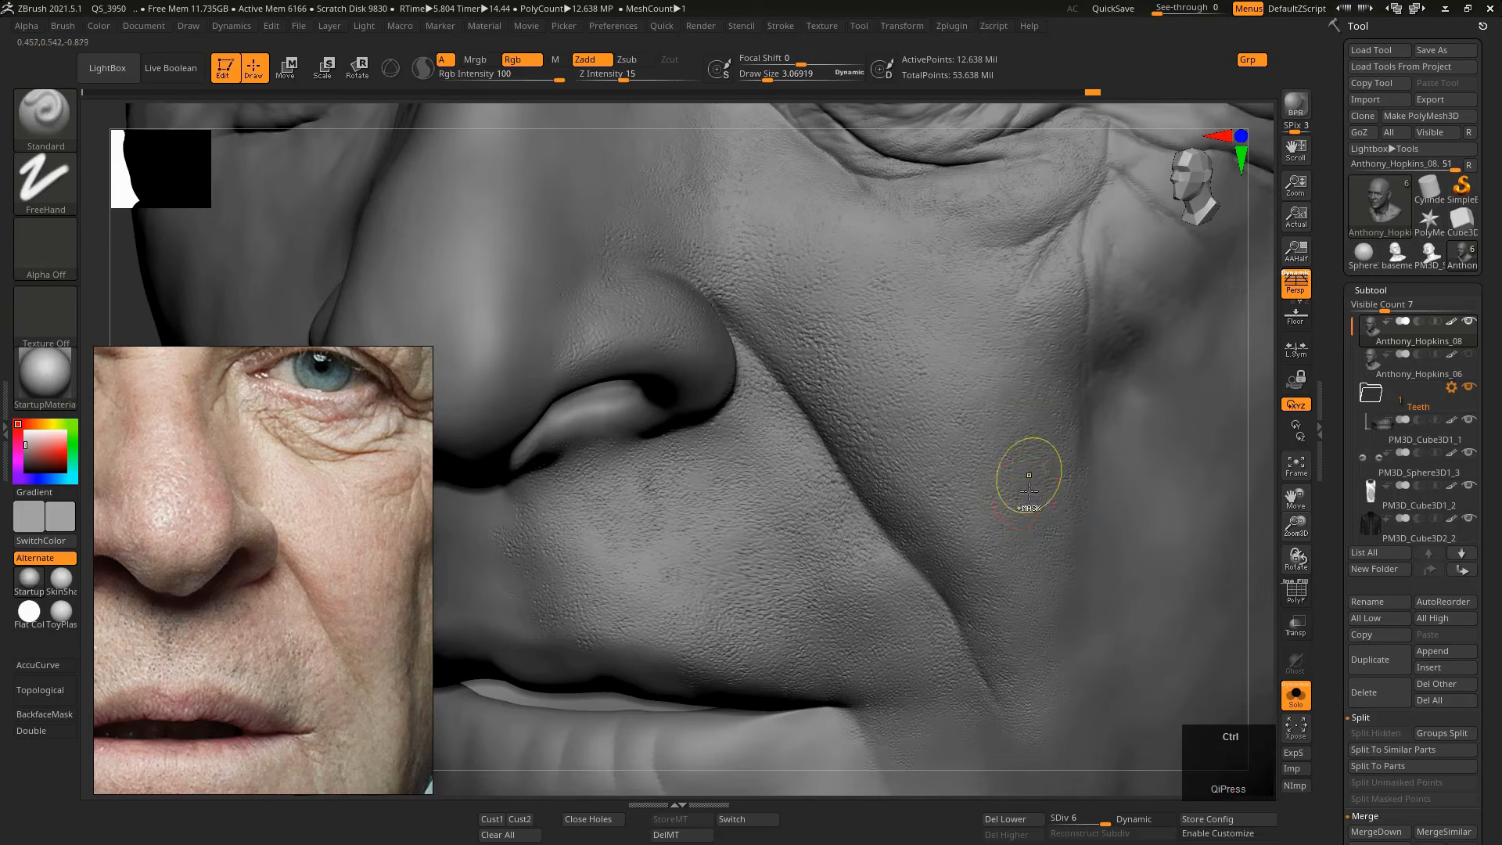
pyautogui.moveTo(1030, 491)
pyautogui.keyDown('ctrl'); pyautogui.mouseDown(button='right')
pyautogui.moveTo(925, 431)
pyautogui.moveTo(925, 446)
pyautogui.mouseUp(button='right'); pyautogui.keyUp('ctrl')
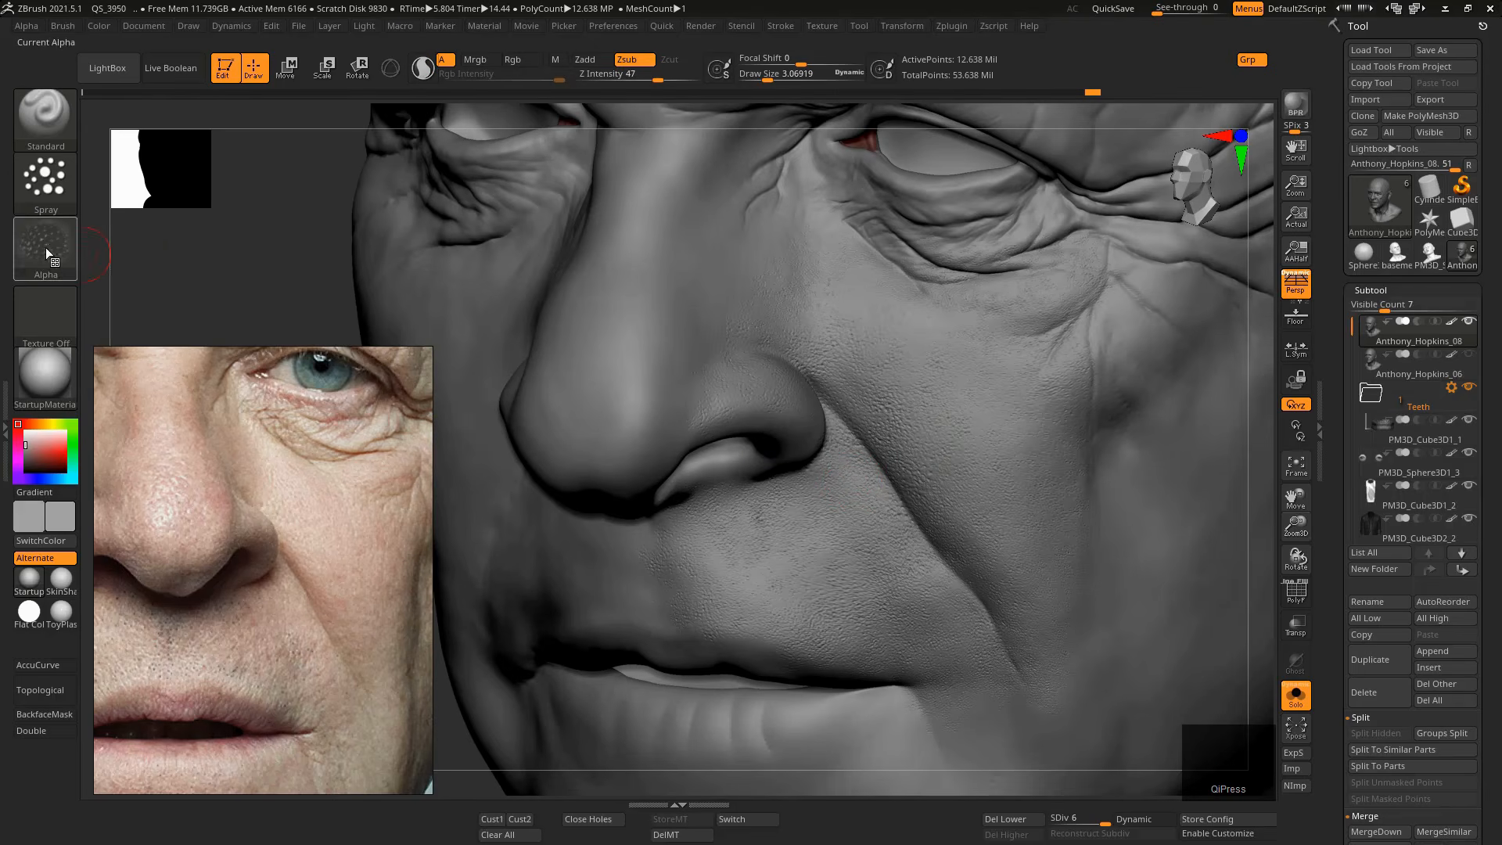
# Load the Bumpy Skin13 alpha, try spraying it beside the nostril at draw size about 5.57, and undo the stroke.
pyautogui.press(',')
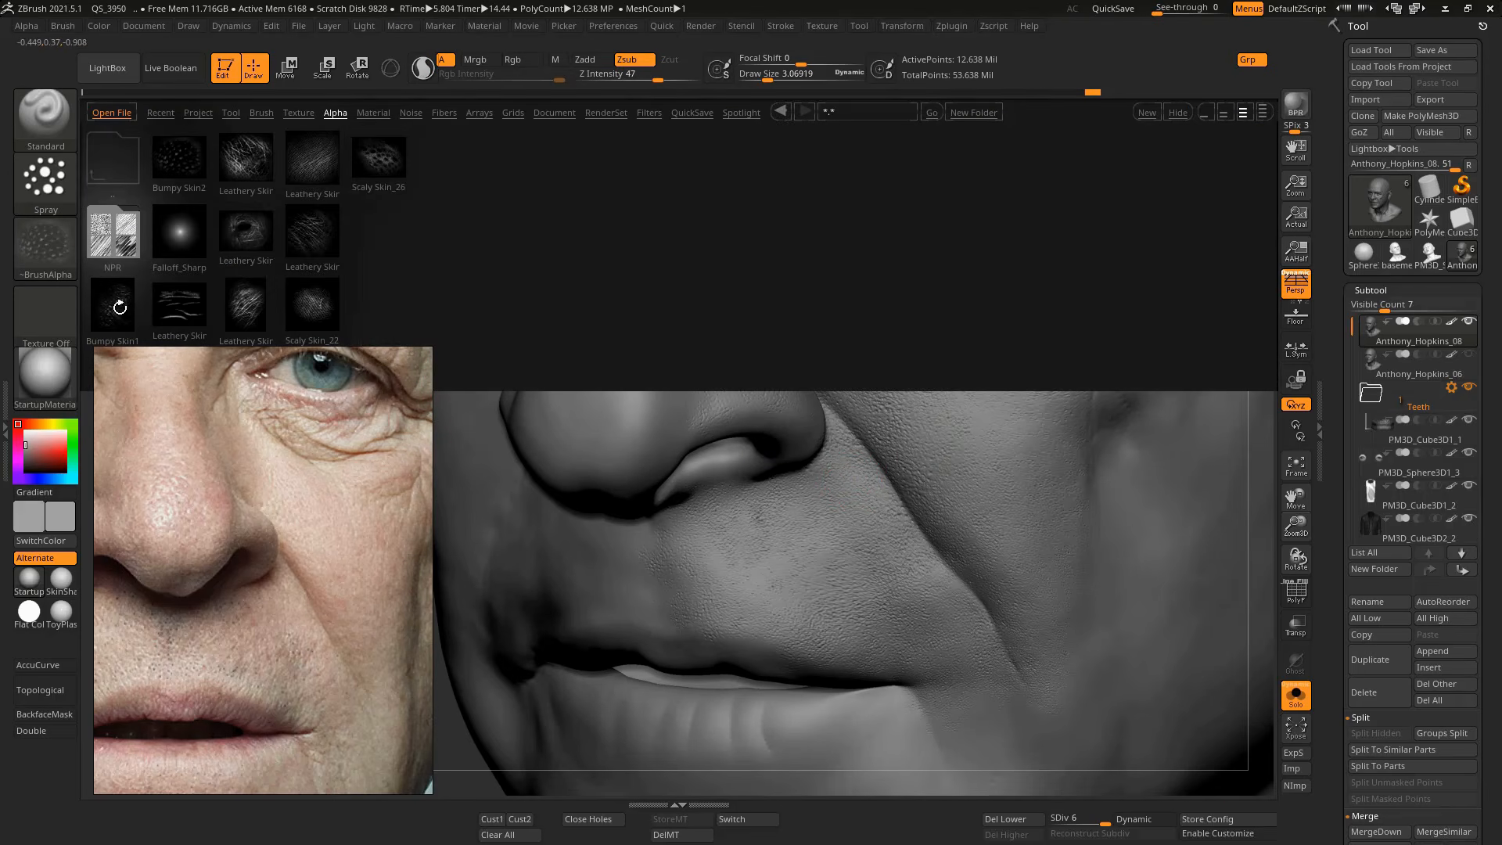
pyautogui.doubleClick(117, 309)
pyautogui.press(',')
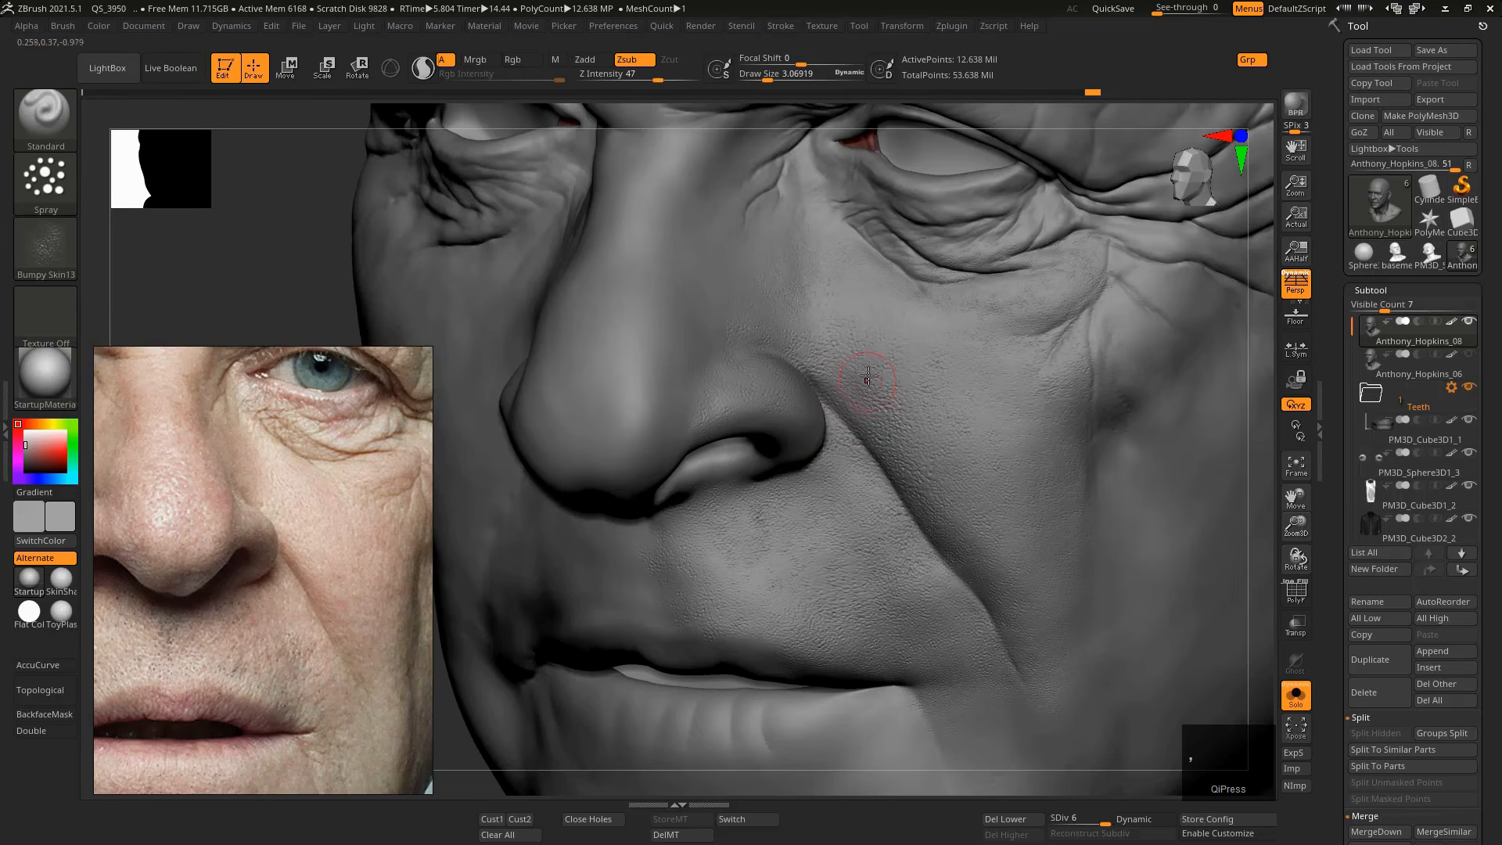
pyautogui.press('s')
pyautogui.moveTo(867, 376); pyautogui.dragTo(886, 422)
pyautogui.press('s')
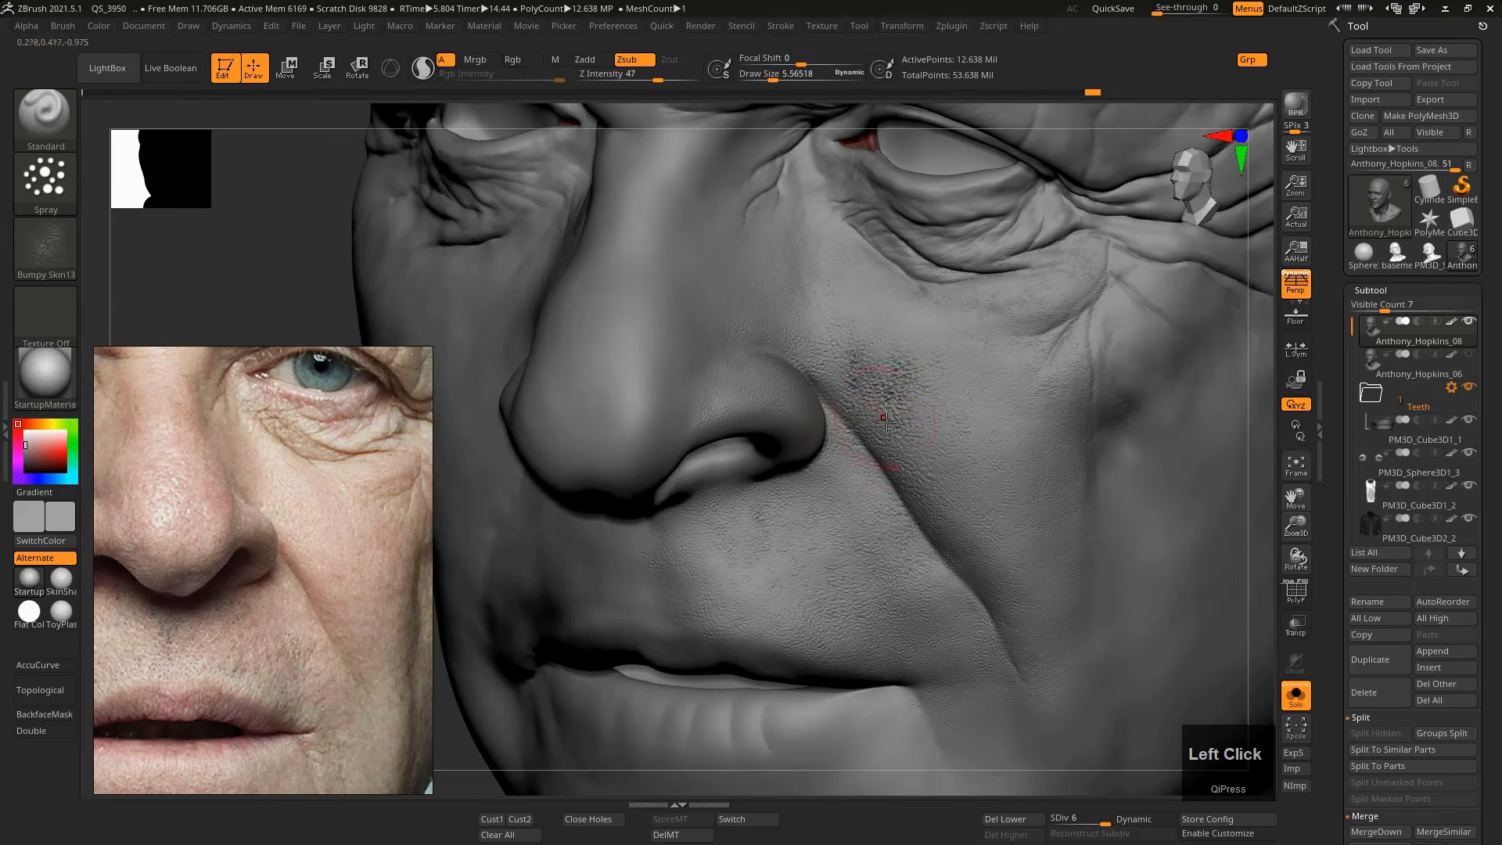
pyautogui.hotkey('ctrl', 'z')
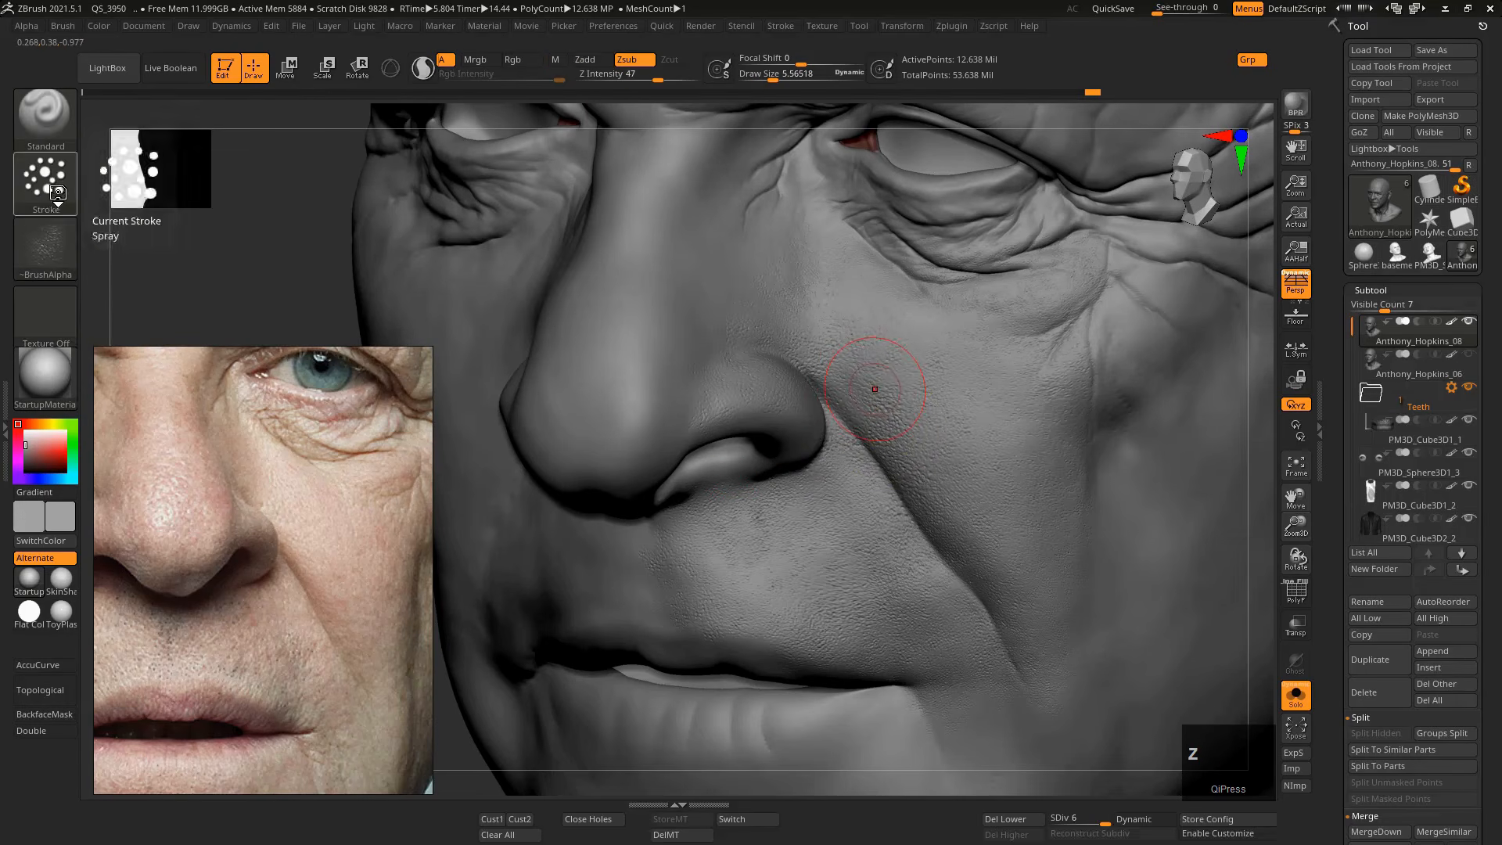
# Switch the stroke to DragRect, try stamping the bumpy skin alpha on the cheek beside the nose, and undo it.
pyautogui.click(52, 186)
pyautogui.click(198, 199)
pyautogui.press('s')
pyautogui.moveTo(840, 321)
pyautogui.mouseDown()
pyautogui.moveTo(879, 394)
pyautogui.moveTo(901, 366)
pyautogui.mouseUp()
pyautogui.hotkey('ctrl', 'z')
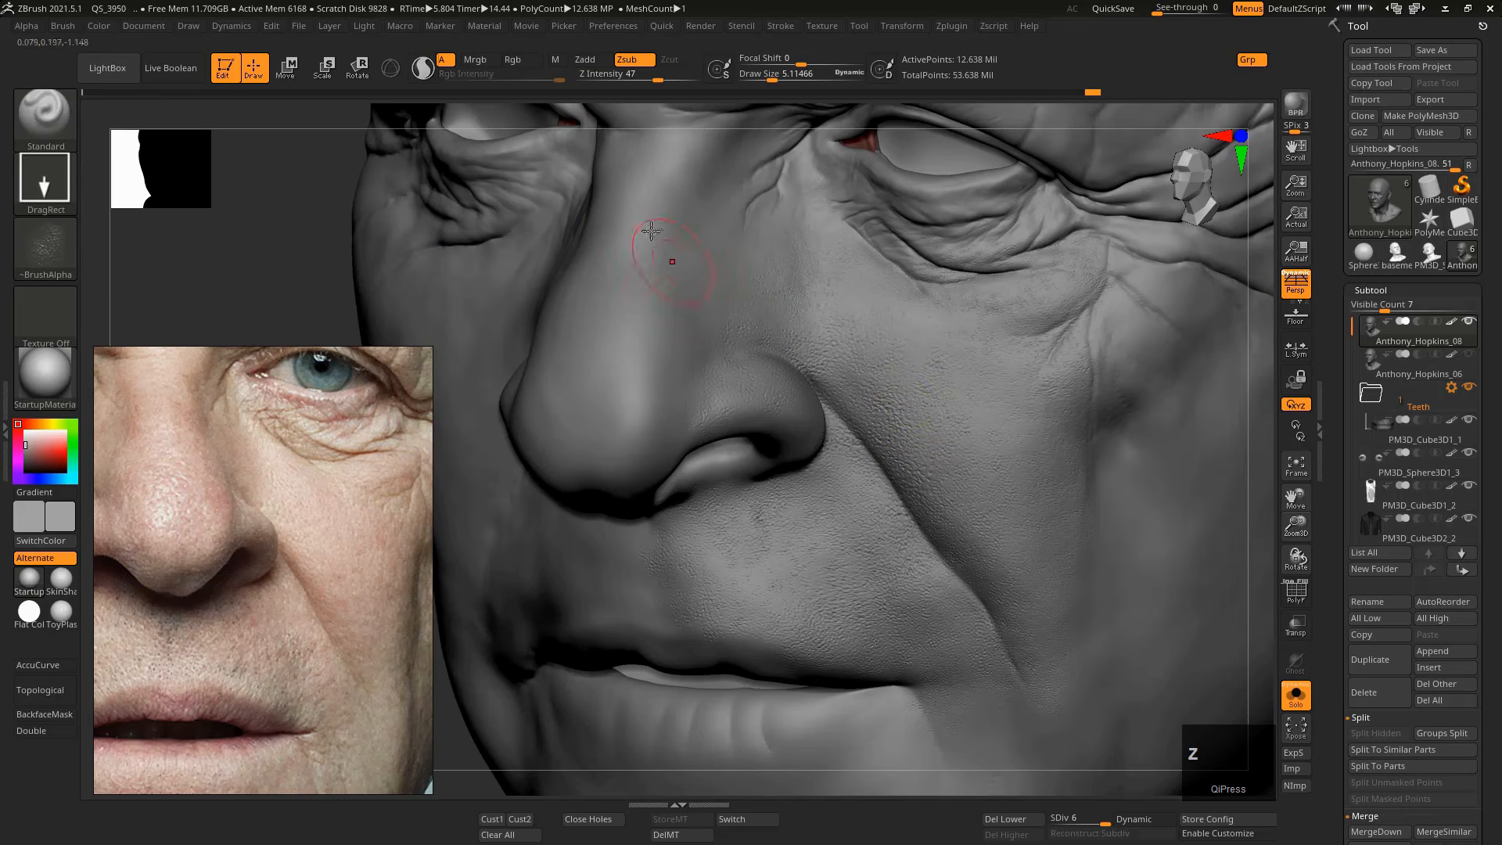
# Lower the Z Intensity to 28, try stamping bumpy skin patches on the cheek beside the nostril, and undo them.
pyautogui.moveTo(632, 77); pyautogui.dragTo(640, 77)
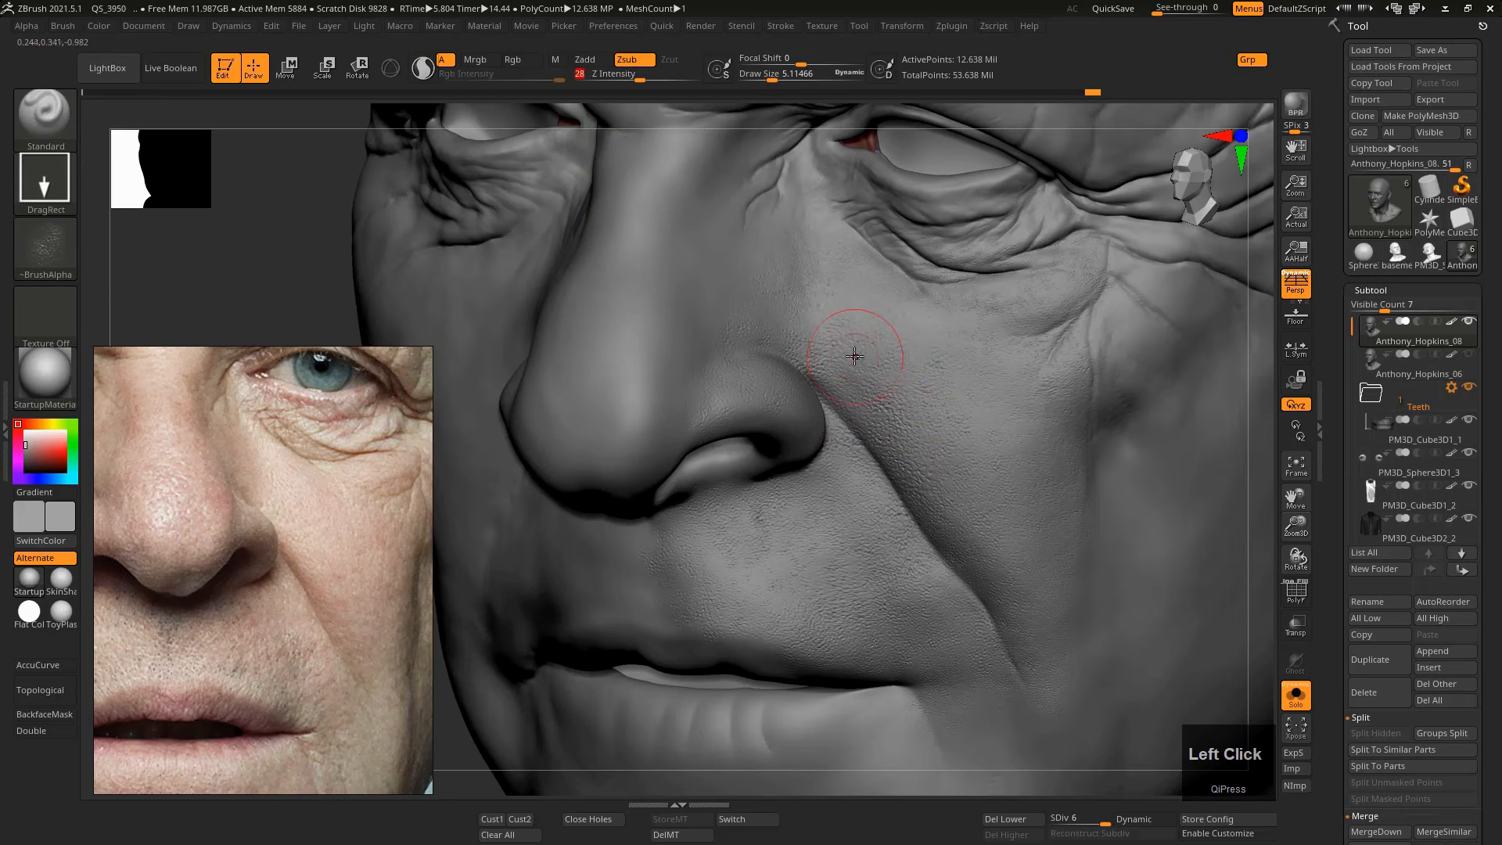
pyautogui.moveTo(856, 354)
pyautogui.mouseDown()
pyautogui.moveTo(887, 389)
pyautogui.moveTo(920, 369)
pyautogui.moveTo(915, 345)
pyautogui.moveTo(899, 382)
pyautogui.mouseUp()
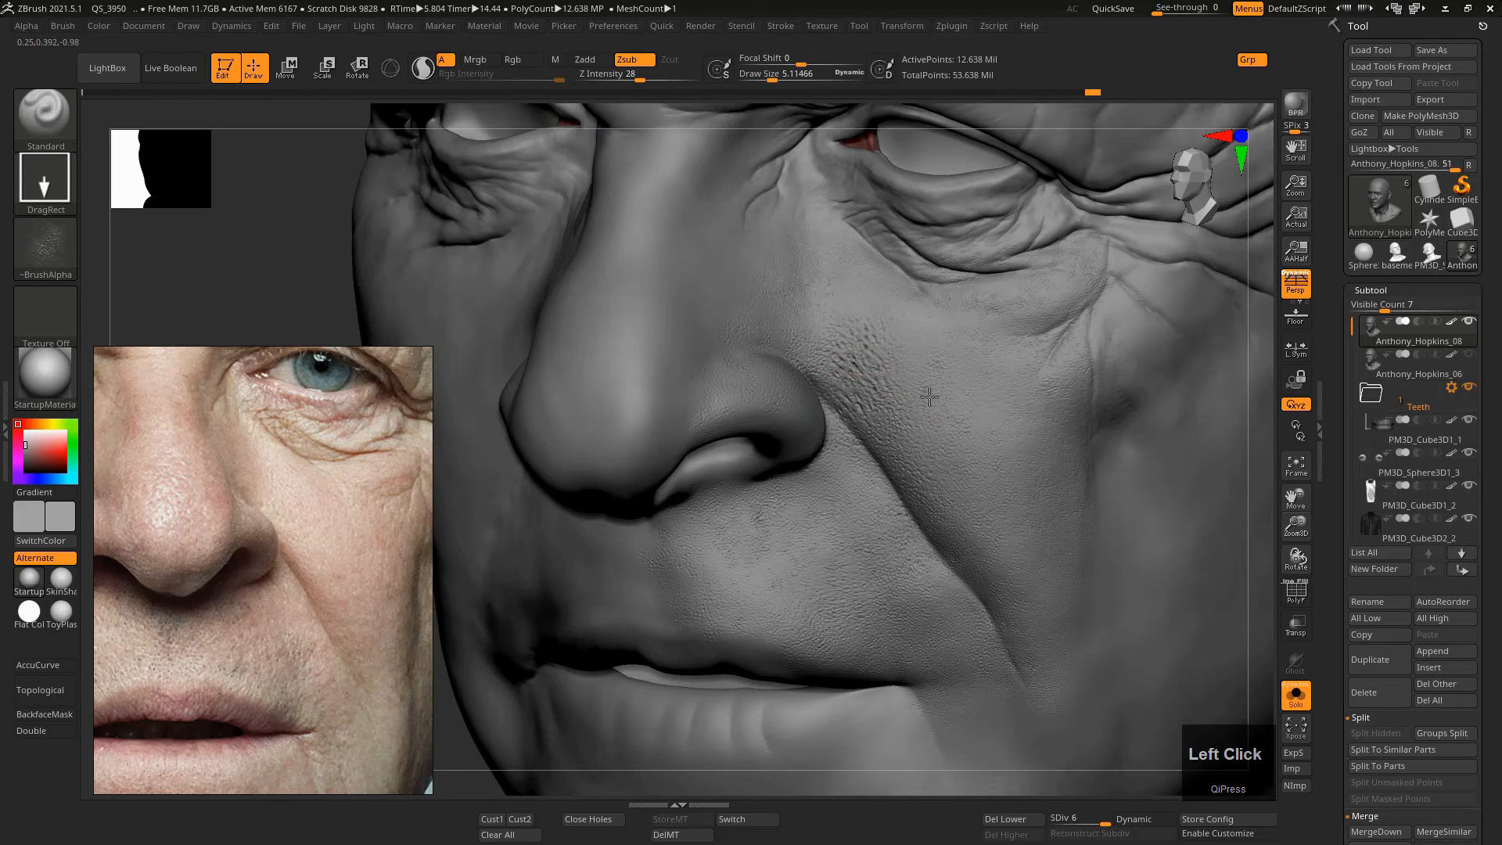
pyautogui.press('ctrl')
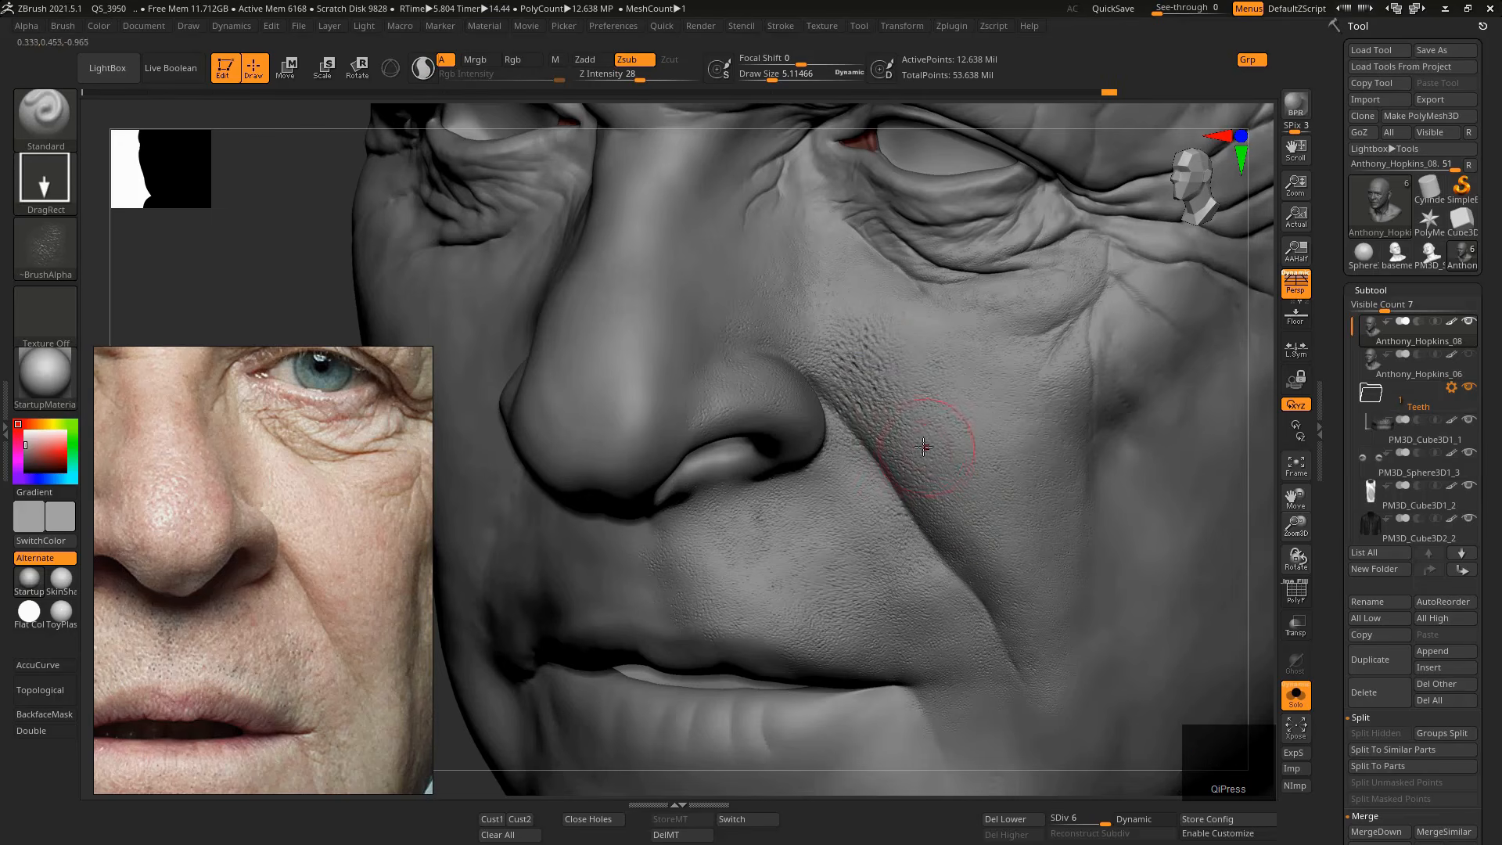
pyautogui.moveTo(911, 371)
pyautogui.mouseDown(button='right')
pyautogui.moveTo(927, 383)
pyautogui.moveTo(898, 354)
pyautogui.moveTo(928, 373)
pyautogui.moveTo(907, 382)
pyautogui.moveTo(916, 396)
pyautogui.mouseUp(button='right')
pyautogui.hotkey('ctrl', 'z')
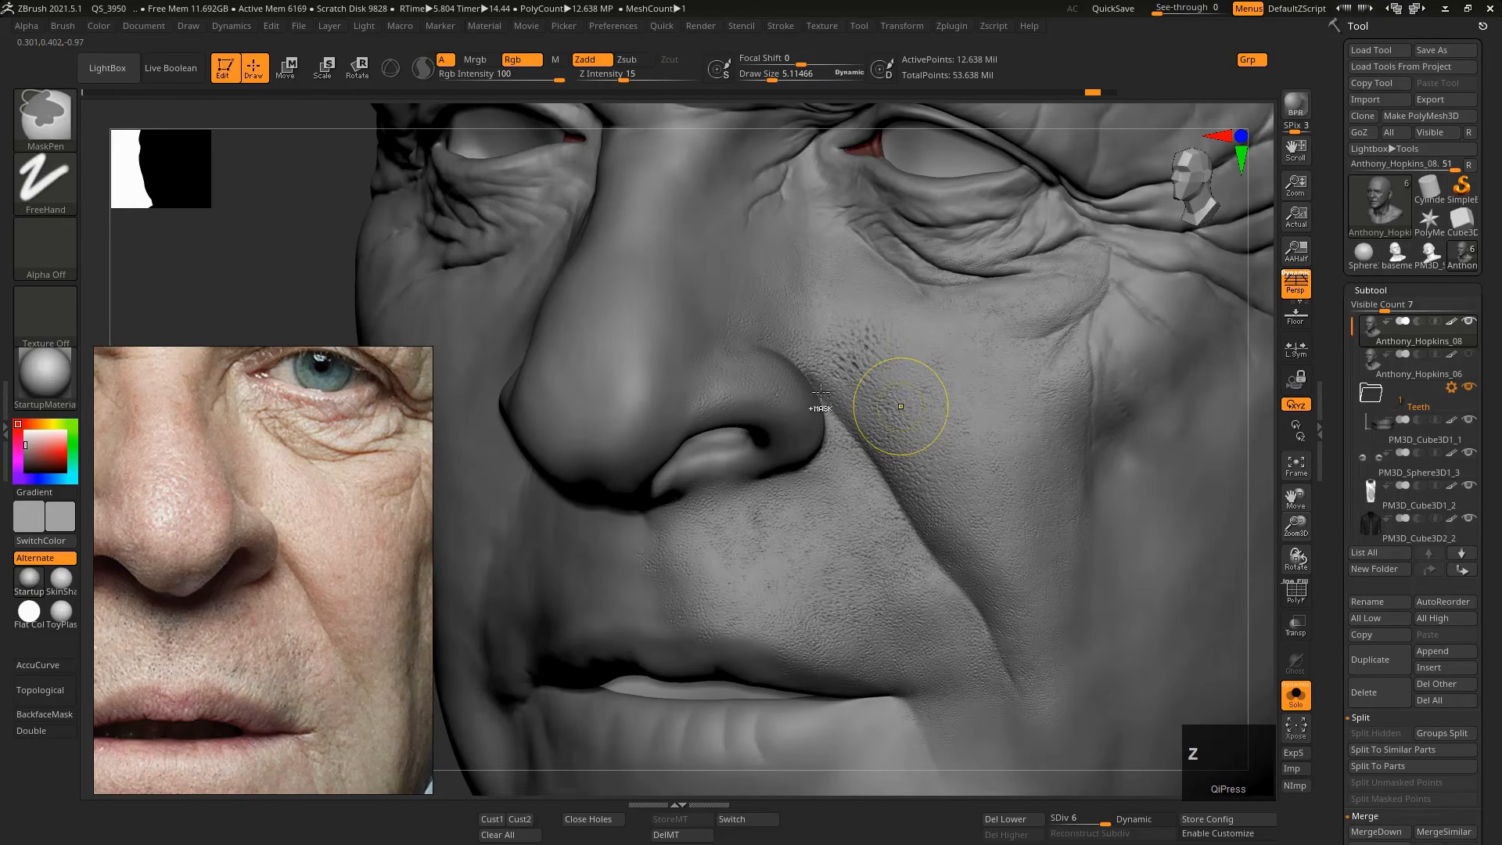
pyautogui.hotkey('ctrl', 'z')
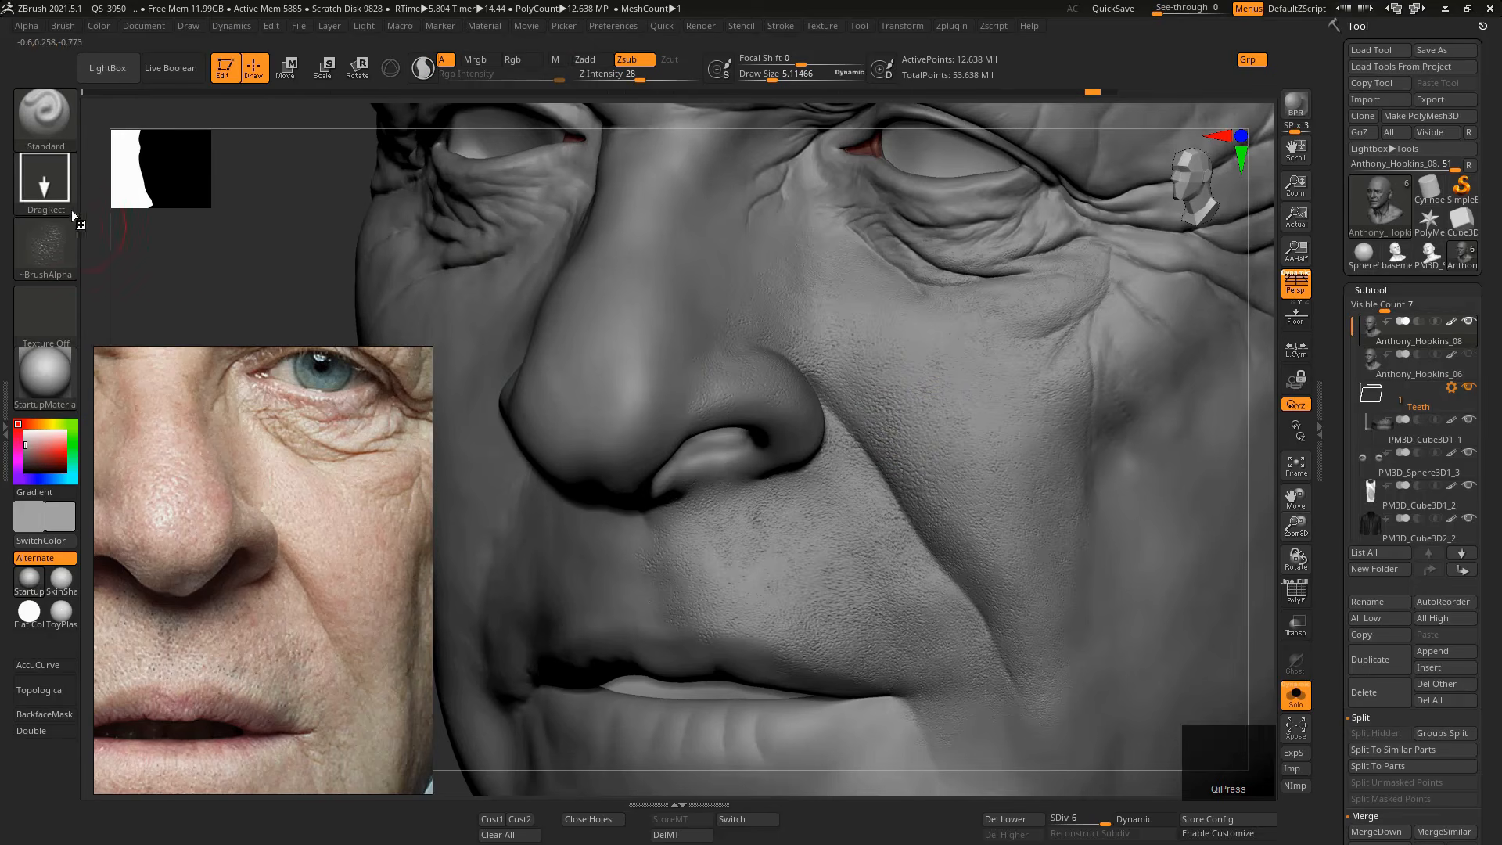
# Load the Leathery Skin13 alpha, try stamping it beside the nostril wing at draw size about 6.05, and undo the stamp.
pyautogui.press(',')
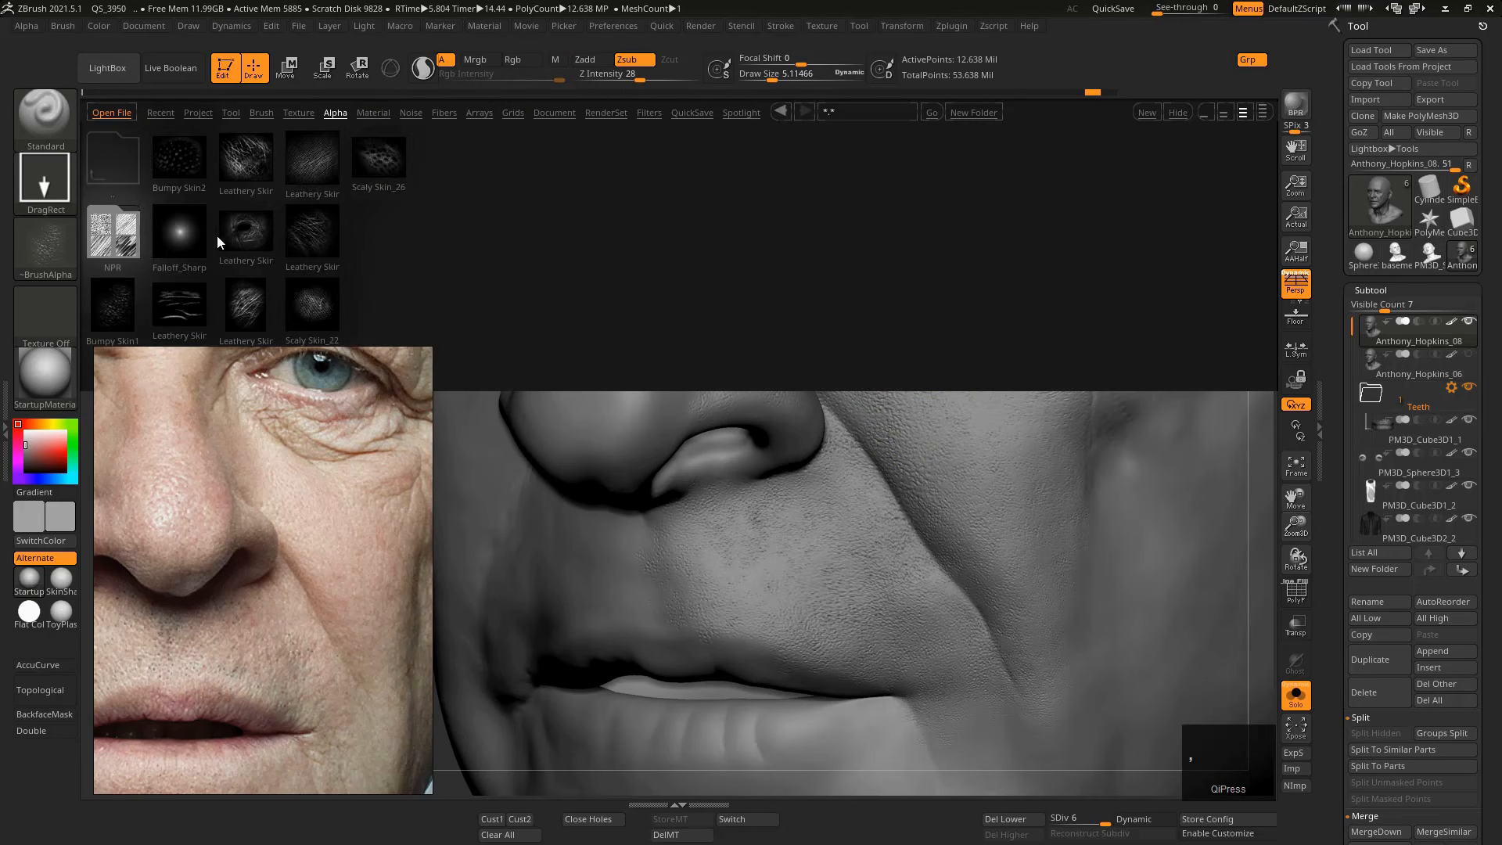
pyautogui.click(189, 301)
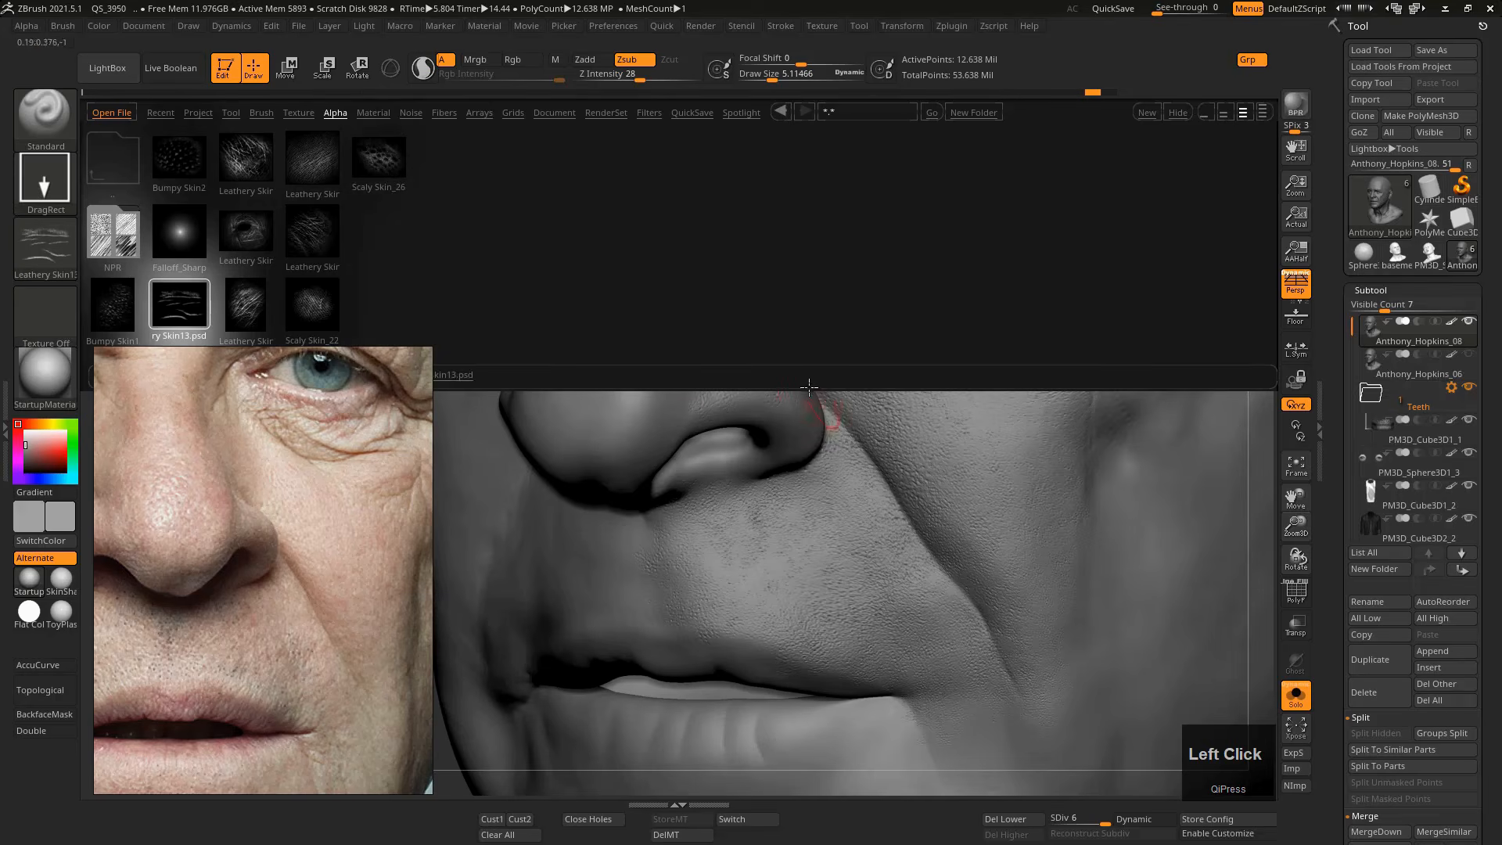
pyautogui.press(',')
pyautogui.press('s')
pyautogui.moveTo(817, 357); pyautogui.dragTo(820, 365)
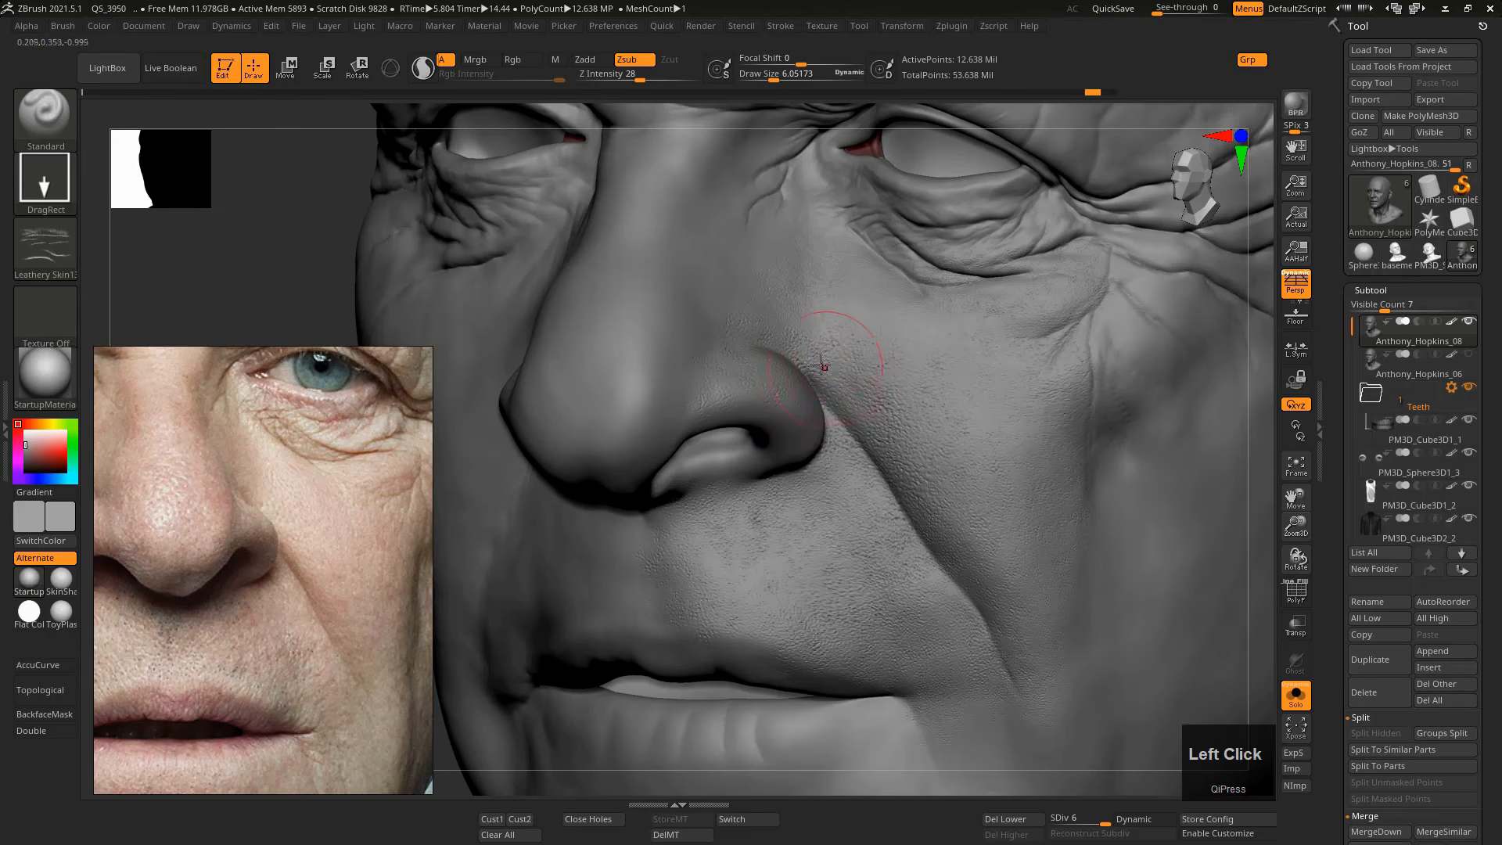
pyautogui.hotkey('ctrl', 'z')
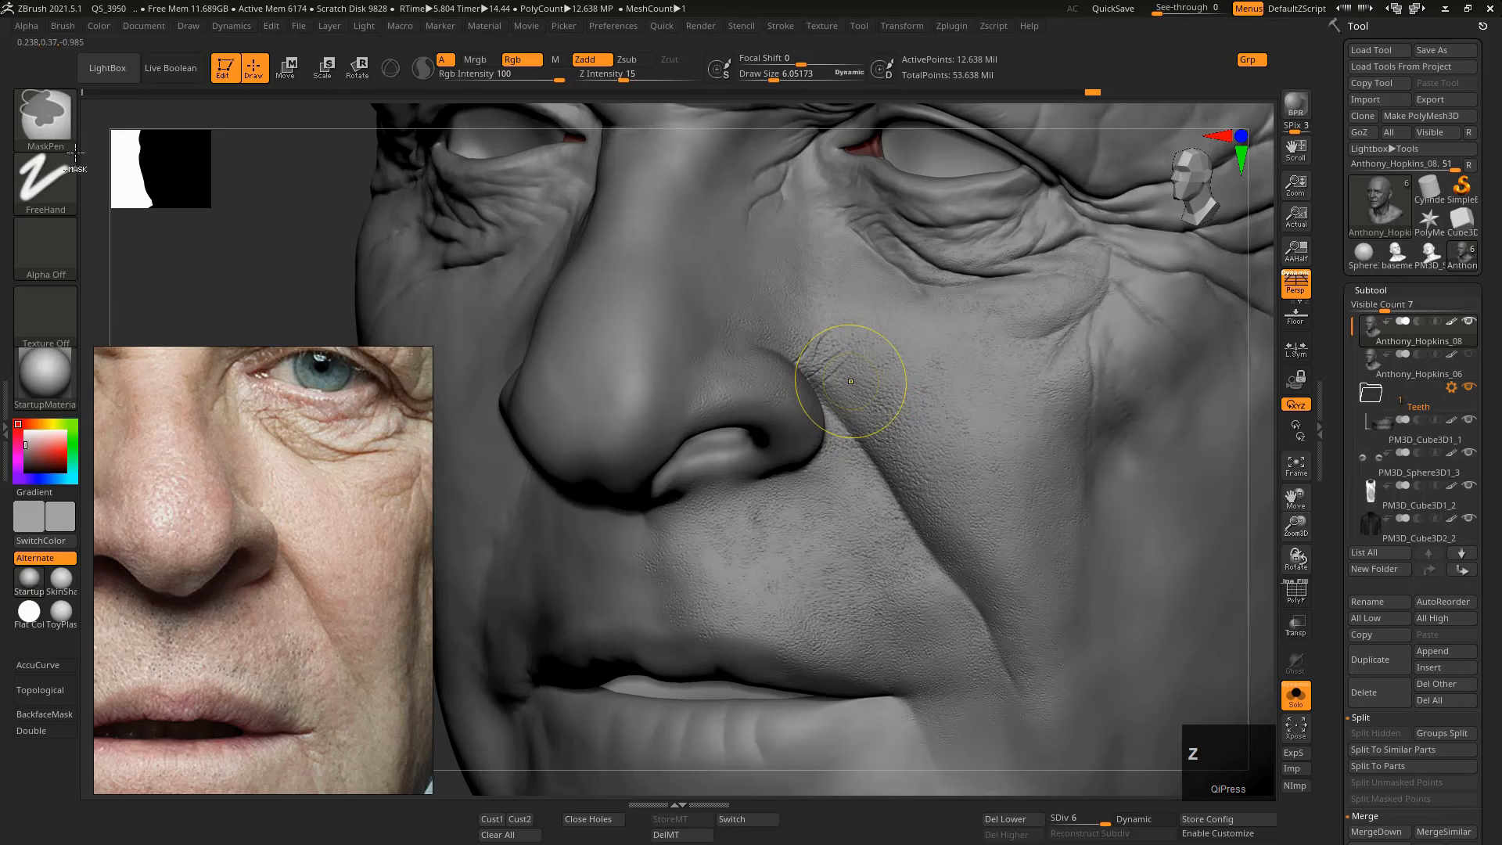
# Switch the stroke back to Spray and spray leathery skin texture beside the nostril wing at draw size about 7.14.
pyautogui.click(51, 190)
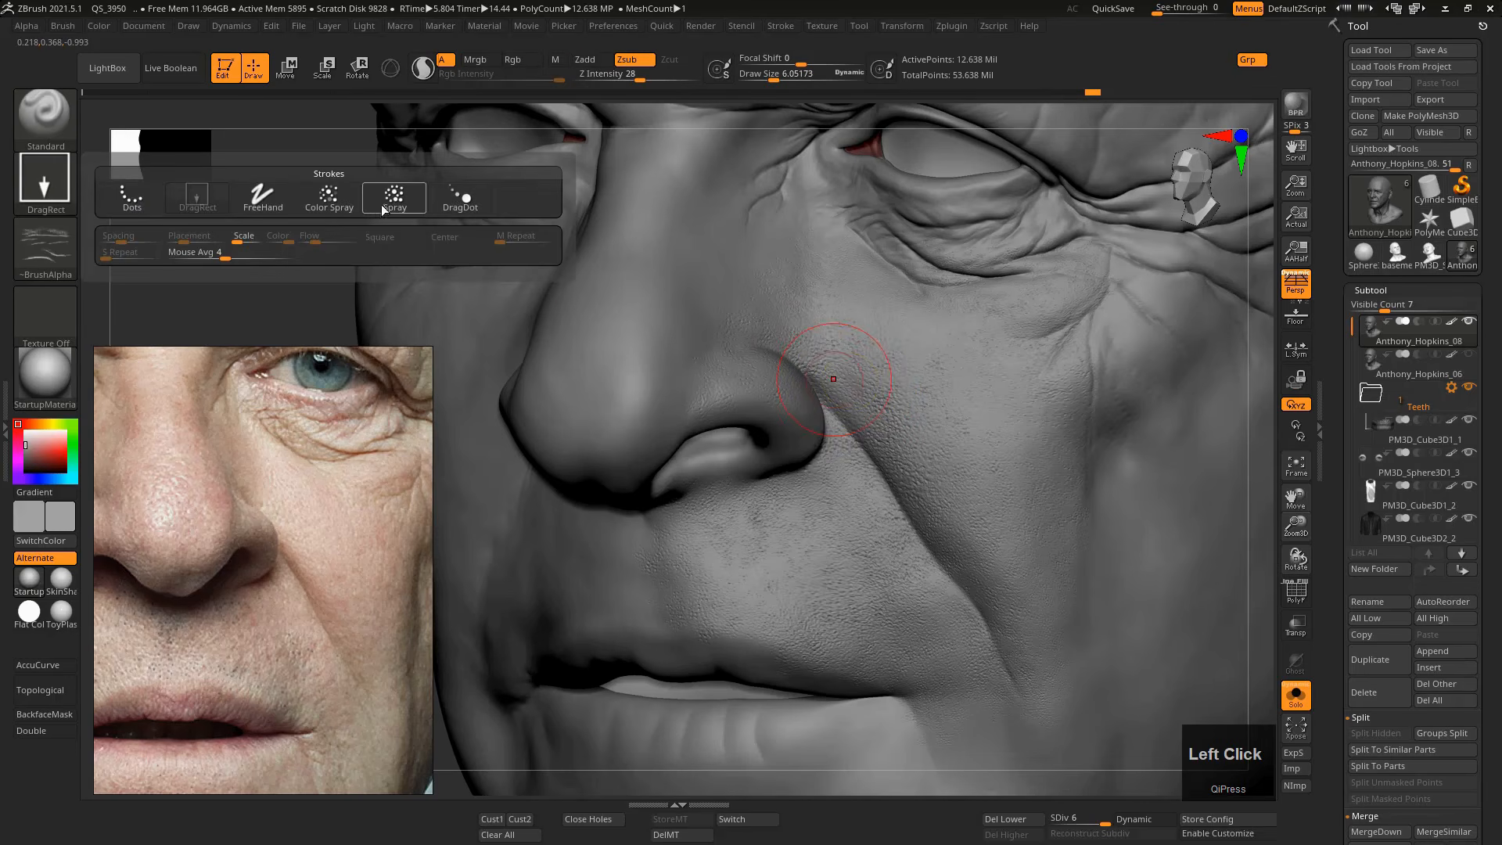
pyautogui.click(396, 203)
pyautogui.press('s')
pyautogui.click(805, 326)
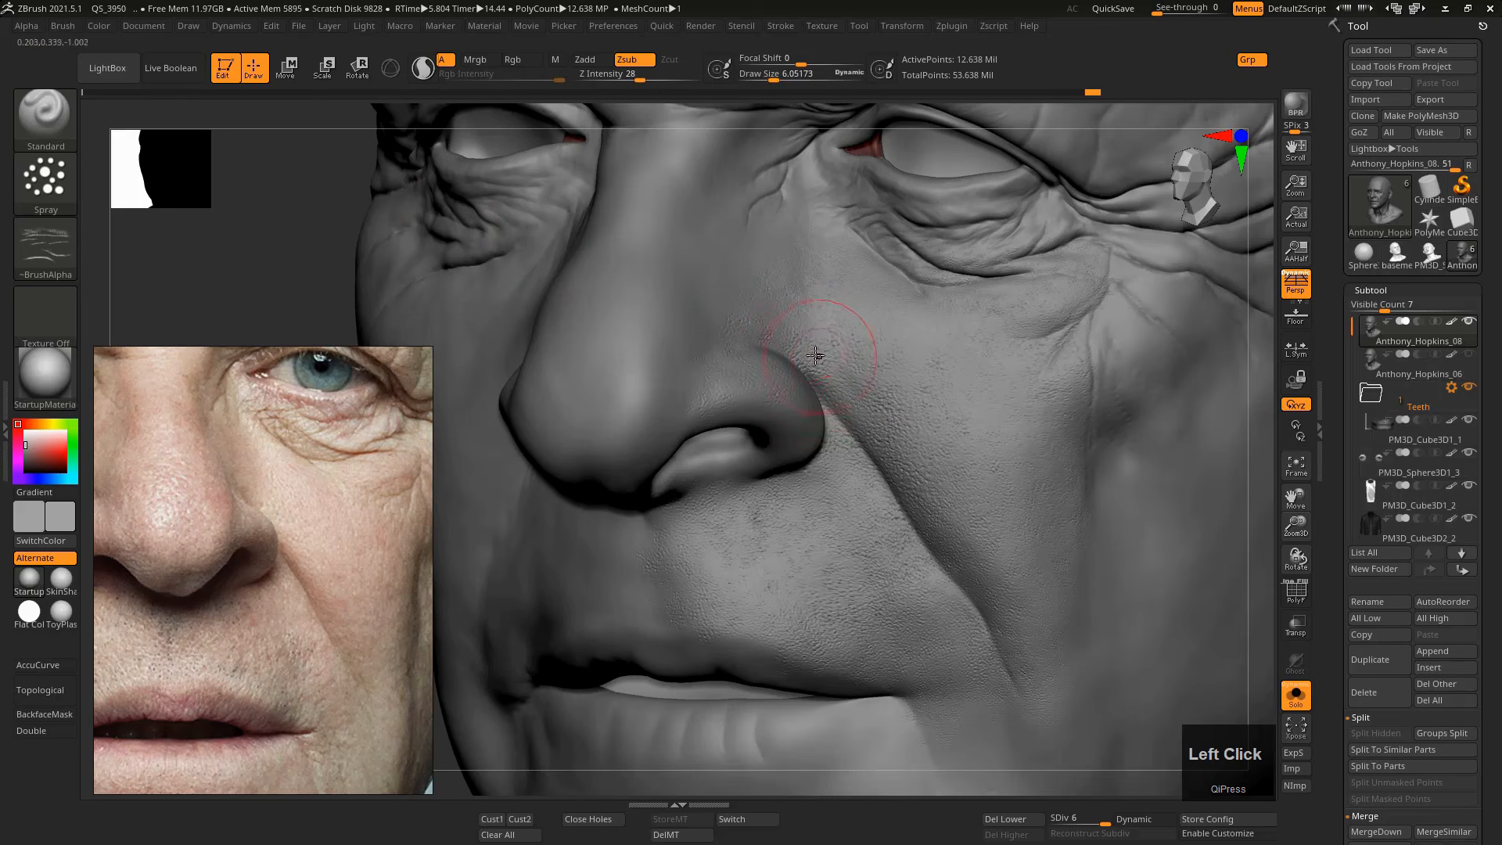
pyautogui.press('s')
pyautogui.click(860, 407)
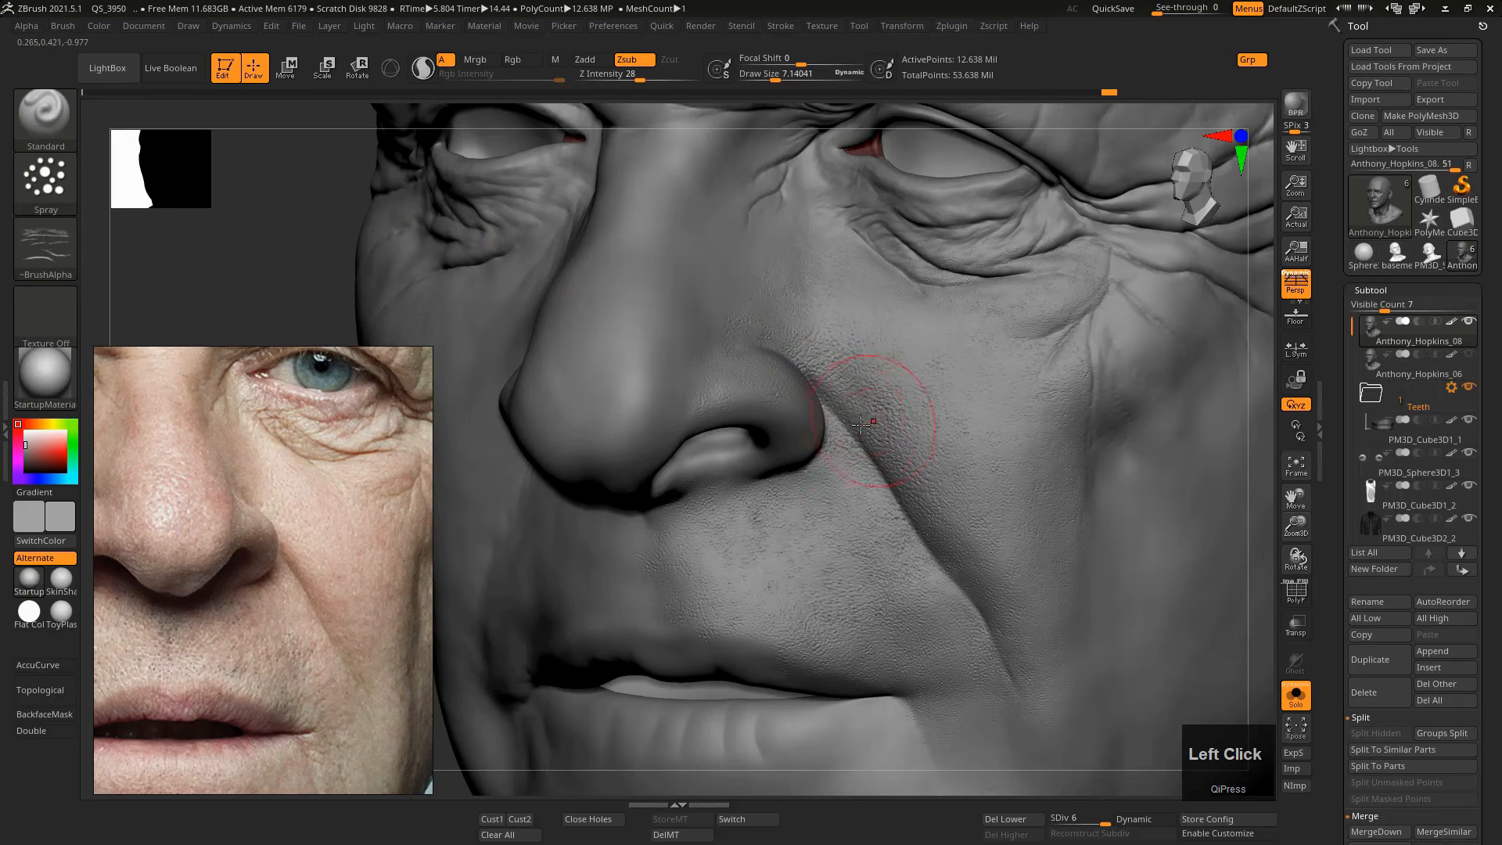
# Spray more leathery texture from the nostril wing down along the nasolabial fold, using draw sizes of about 5.11 and 5.57.
pyautogui.press('s')
pyautogui.click(823, 424)
pyautogui.press('ctrl')
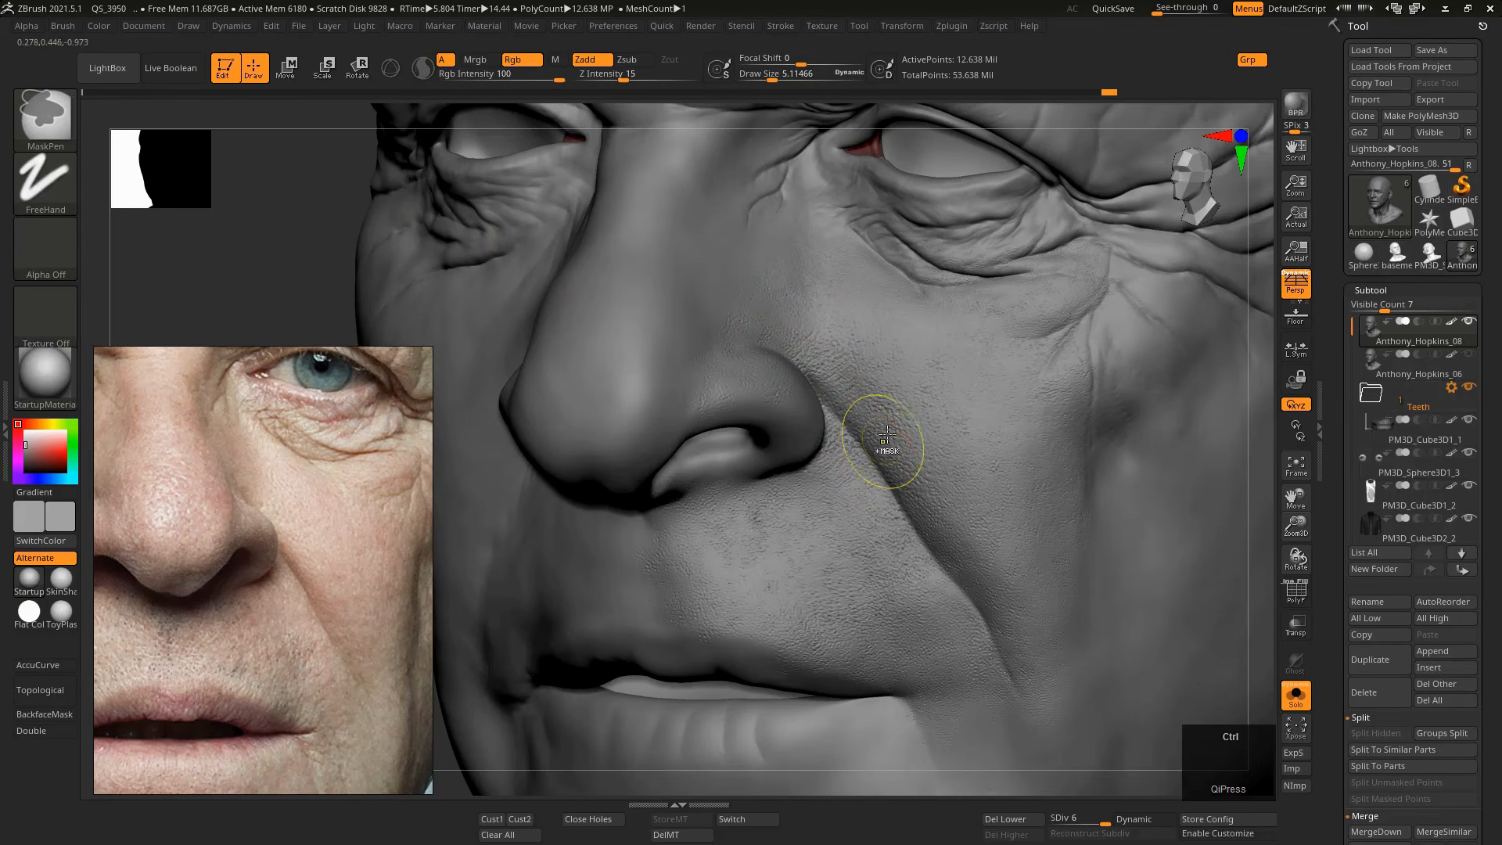
pyautogui.click(824, 341)
pyautogui.press('s')
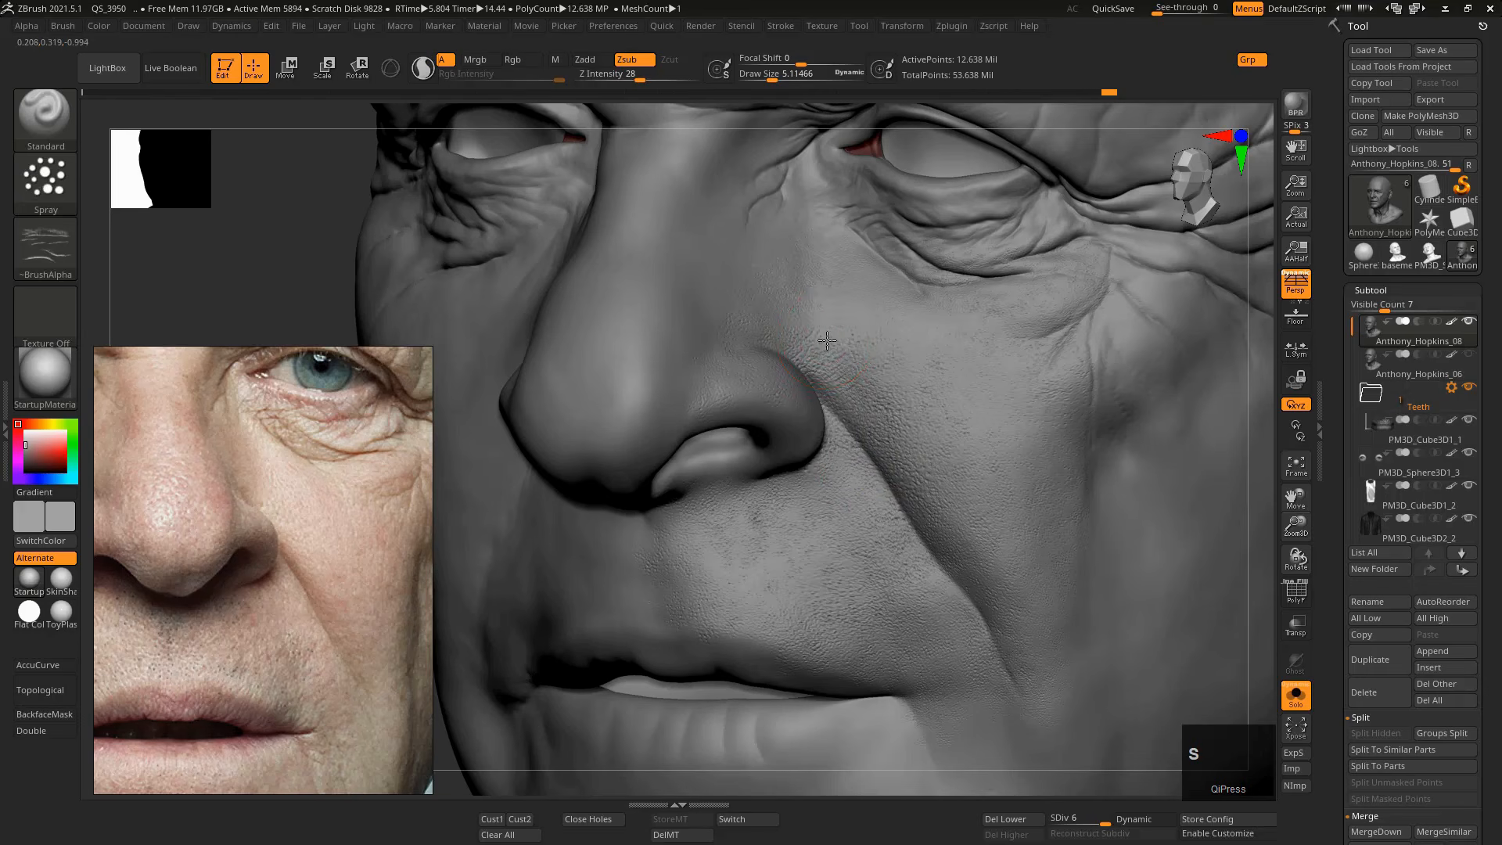
pyautogui.click(837, 327)
pyautogui.press('s')
pyautogui.click(837, 347)
pyautogui.press('s')
pyautogui.click(870, 416)
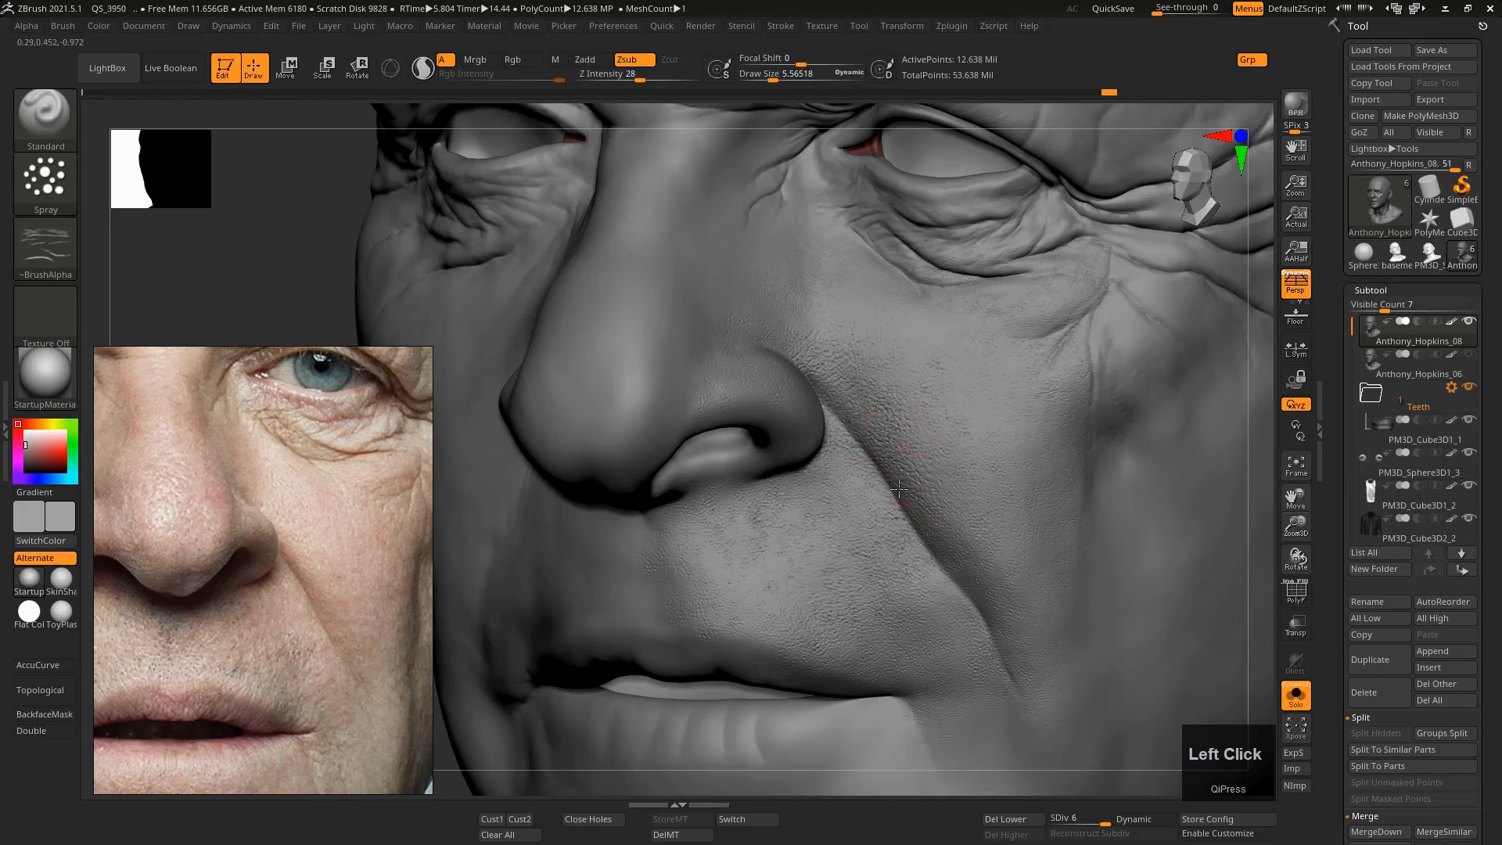
# Undo the latest cheek spray, try spraying leathery texture on the upper lip beneath the nostril, and undo that stroke.
pyautogui.press('ctrl')
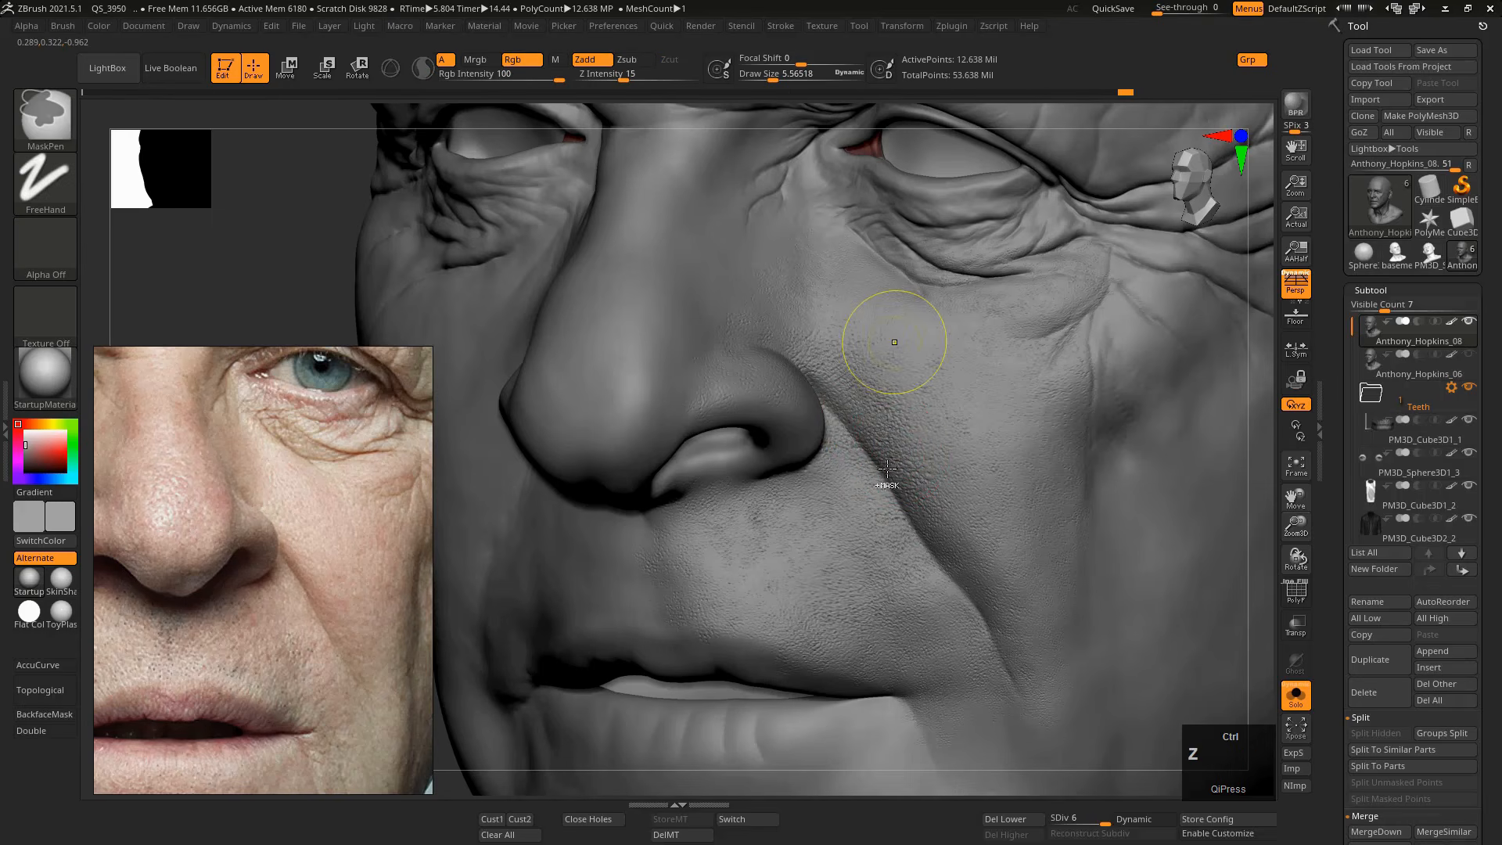
pyautogui.hotkey('ctrl', 'z')
pyautogui.click(775, 527)
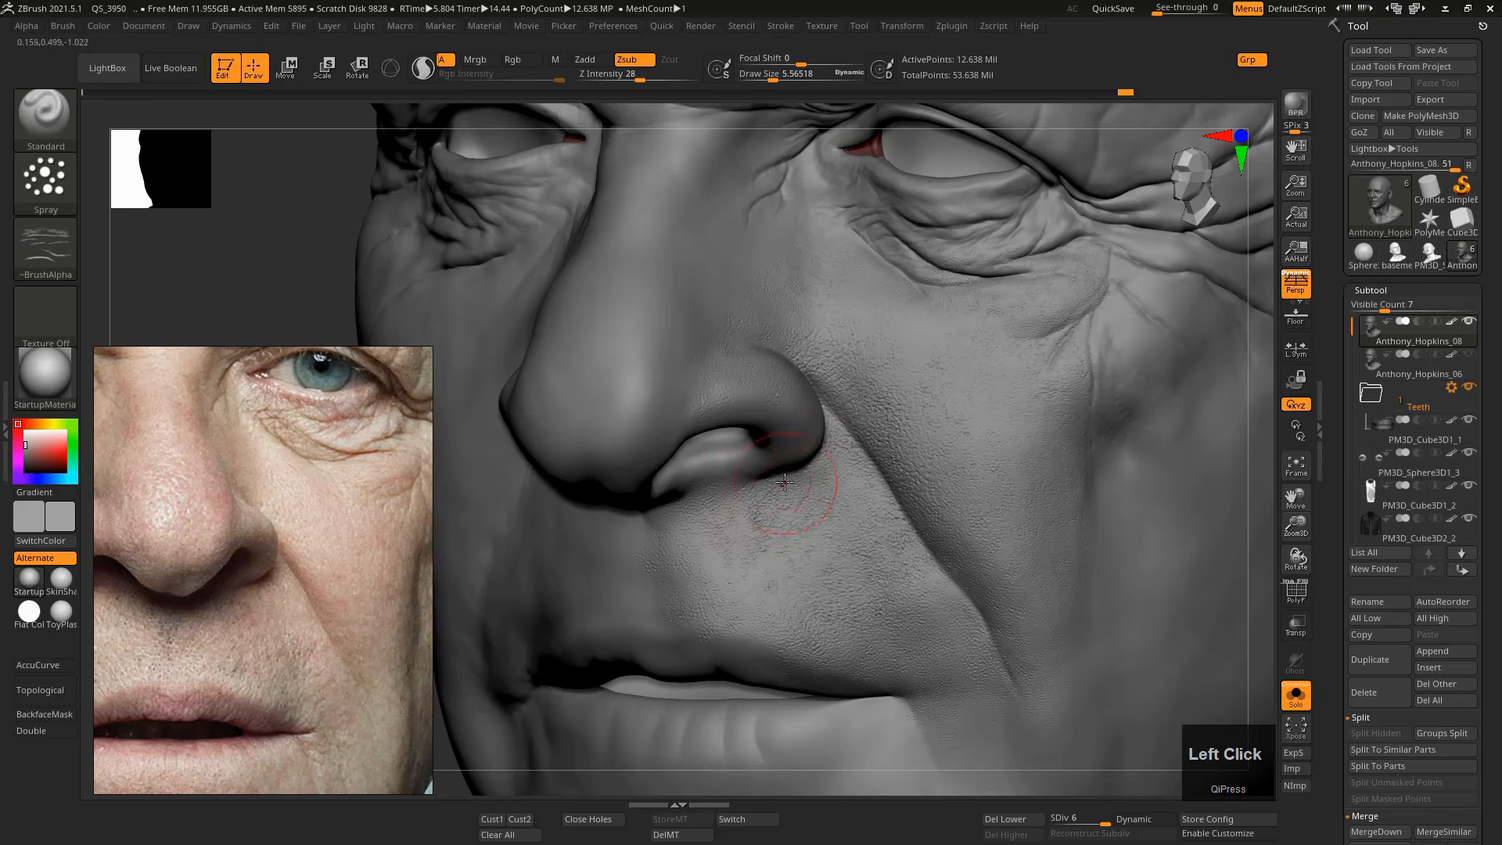
pyautogui.hotkey('ctrl', 'z')
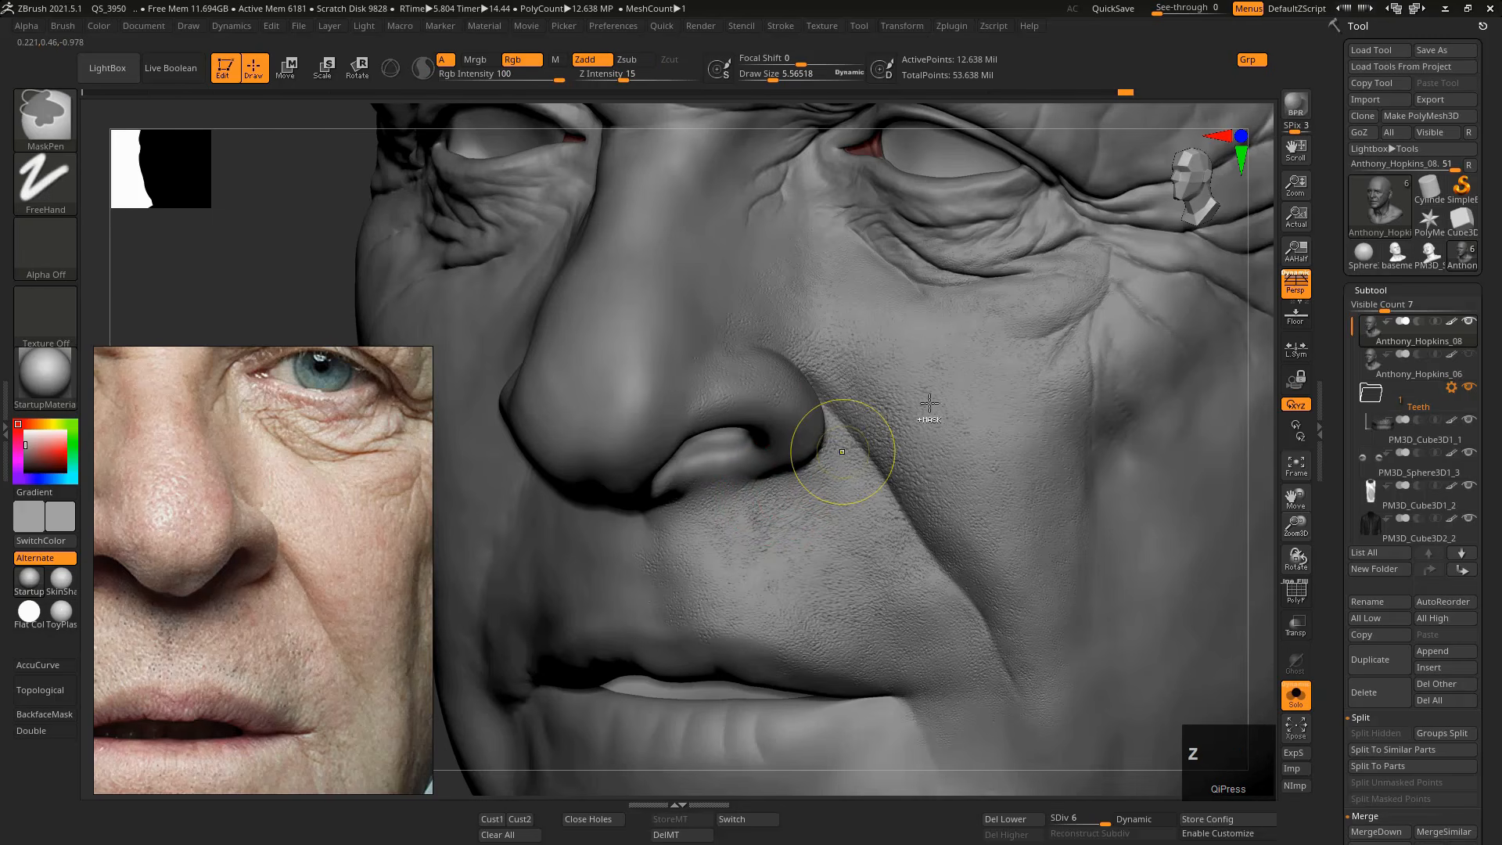
pyautogui.moveTo(860, 368)
pyautogui.mouseDown(button='right')
pyautogui.moveTo(861, 391)
pyautogui.moveTo(834, 202)
pyautogui.mouseUp(button='right')
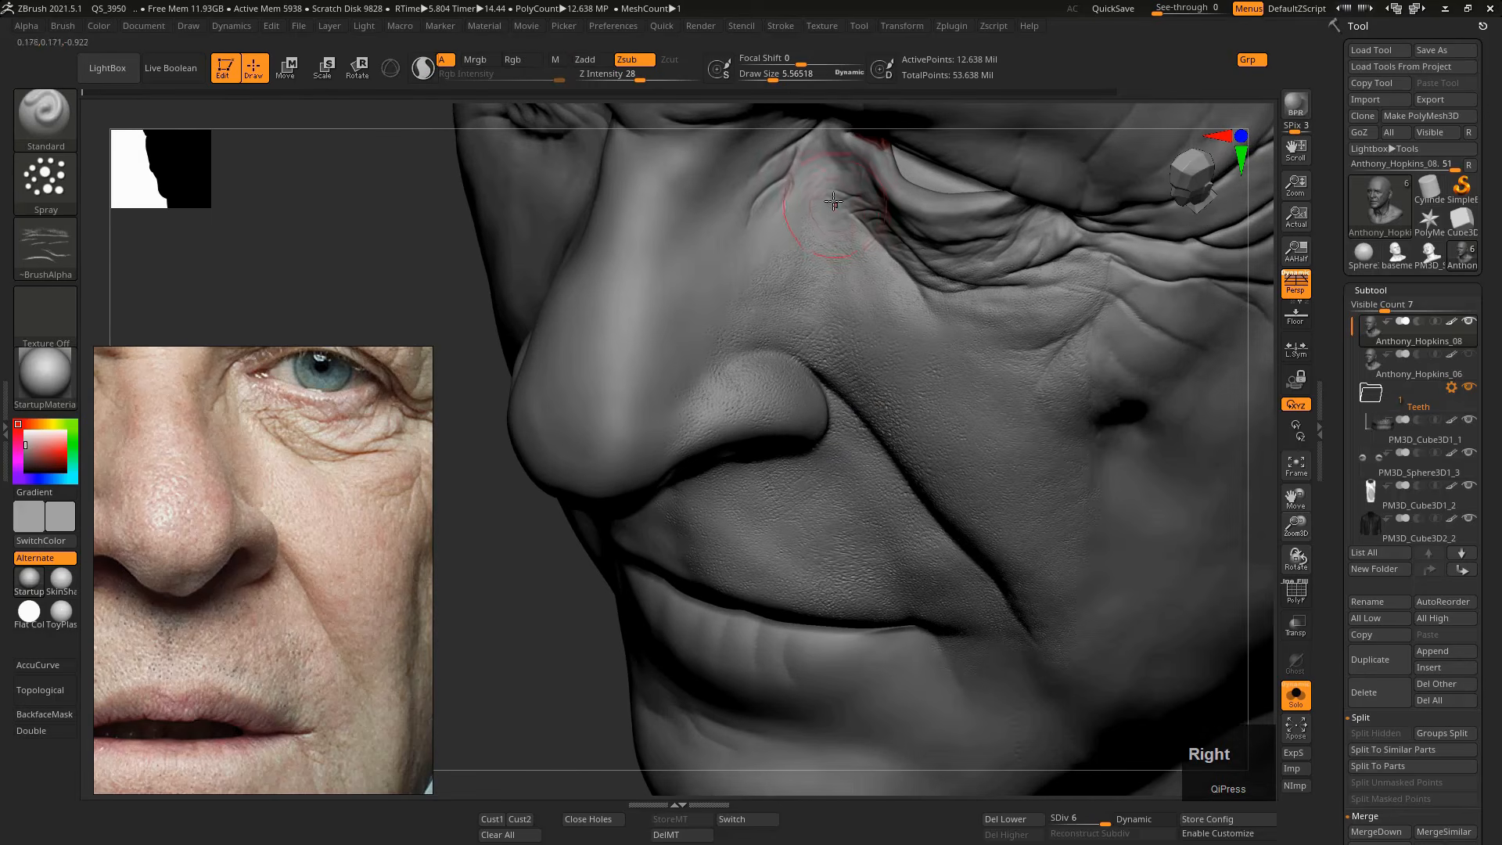
# Spray leathery skin texture below the inner eye corner and beside the mouth corner, and smooth around the mouth corner at draw size about 5.57.
pyautogui.moveTo(834, 202)
pyautogui.mouseDown()
pyautogui.moveTo(825, 211)
pyautogui.moveTo(846, 218)
pyautogui.mouseUp()
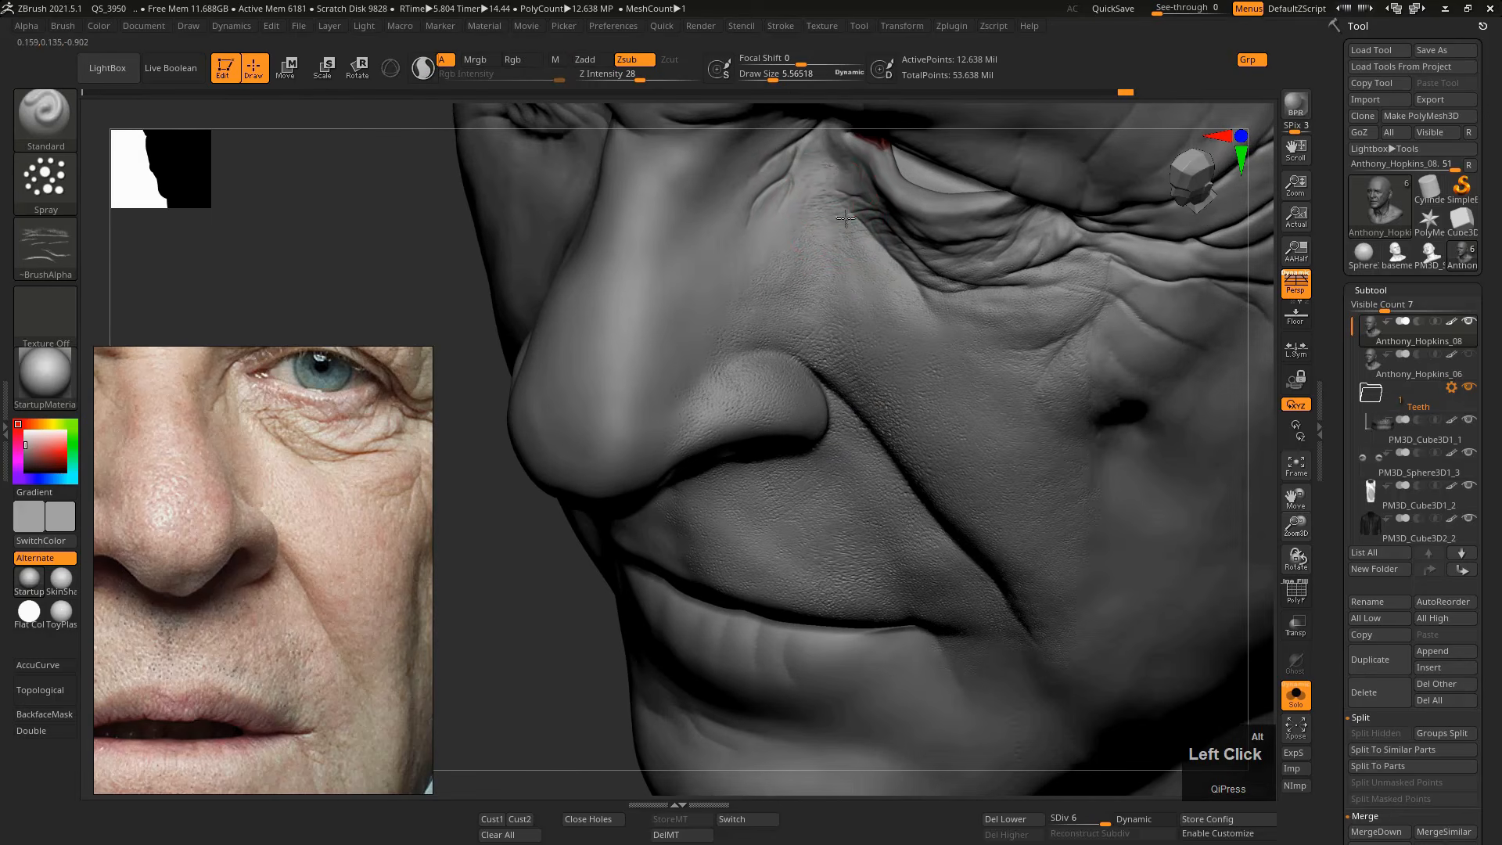
pyautogui.moveTo(836, 183)
pyautogui.mouseDown(button='right')
pyautogui.moveTo(832, 154)
pyautogui.moveTo(856, 176)
pyautogui.mouseUp(button='right')
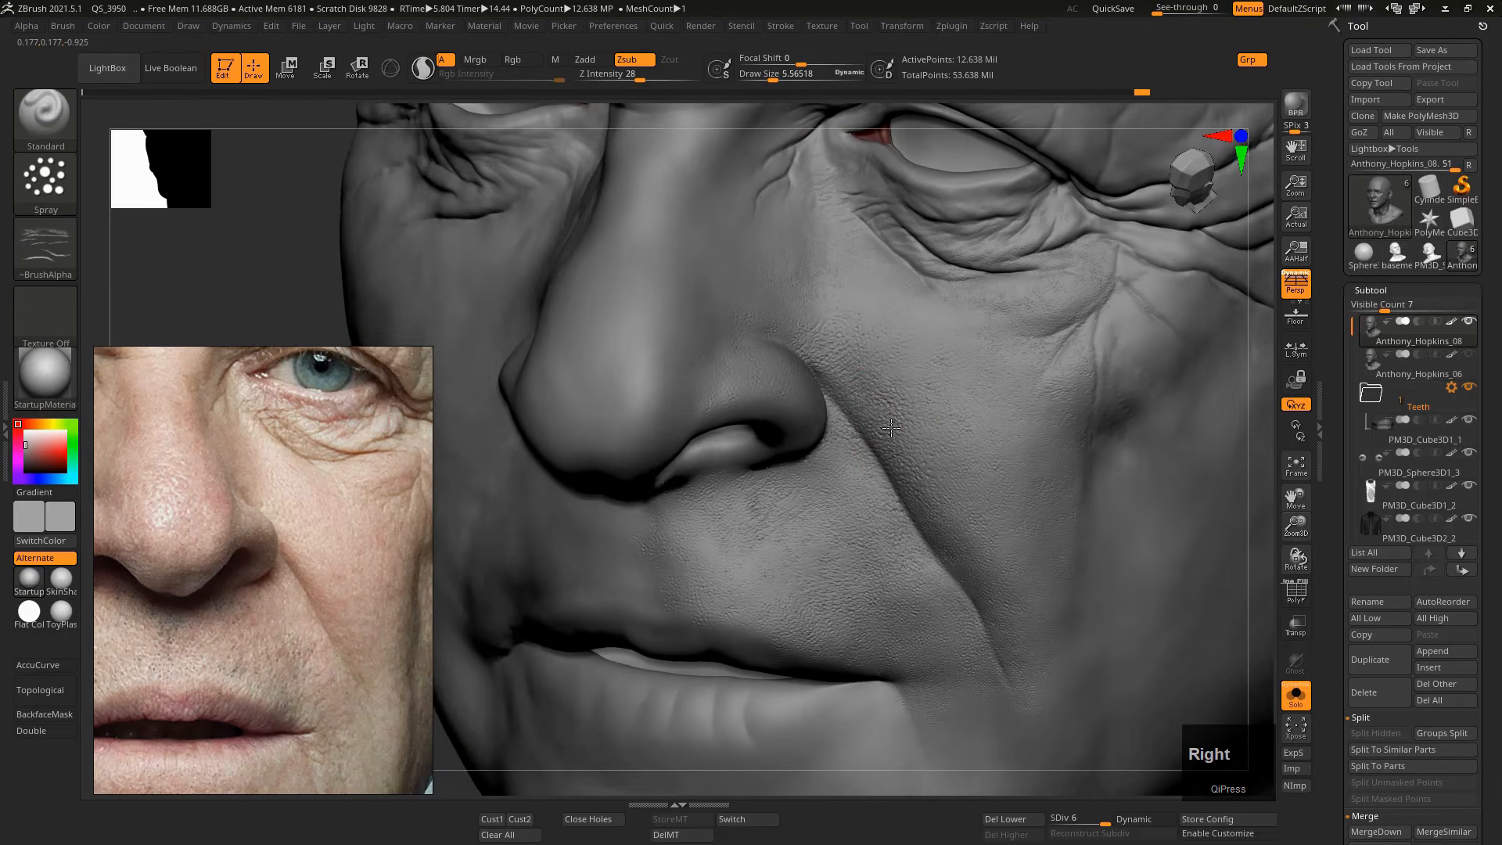
pyautogui.moveTo(904, 643); pyautogui.dragTo(934, 713)
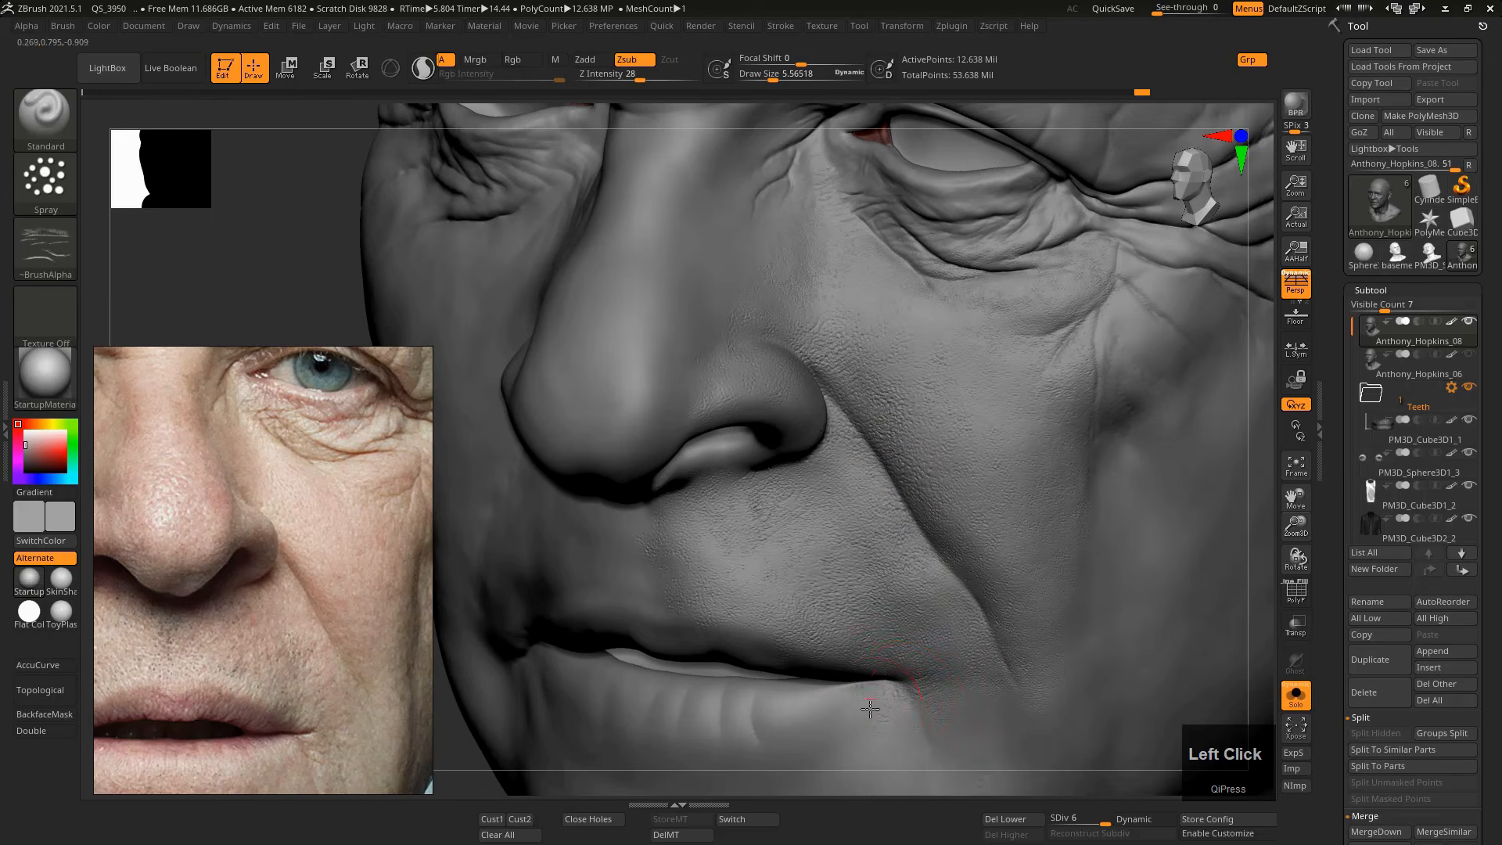
pyautogui.press('shift')
pyautogui.keyDown('shift'); pyautogui.moveTo(885, 713); pyautogui.dragTo(896, 719); pyautogui.keyUp('shift')
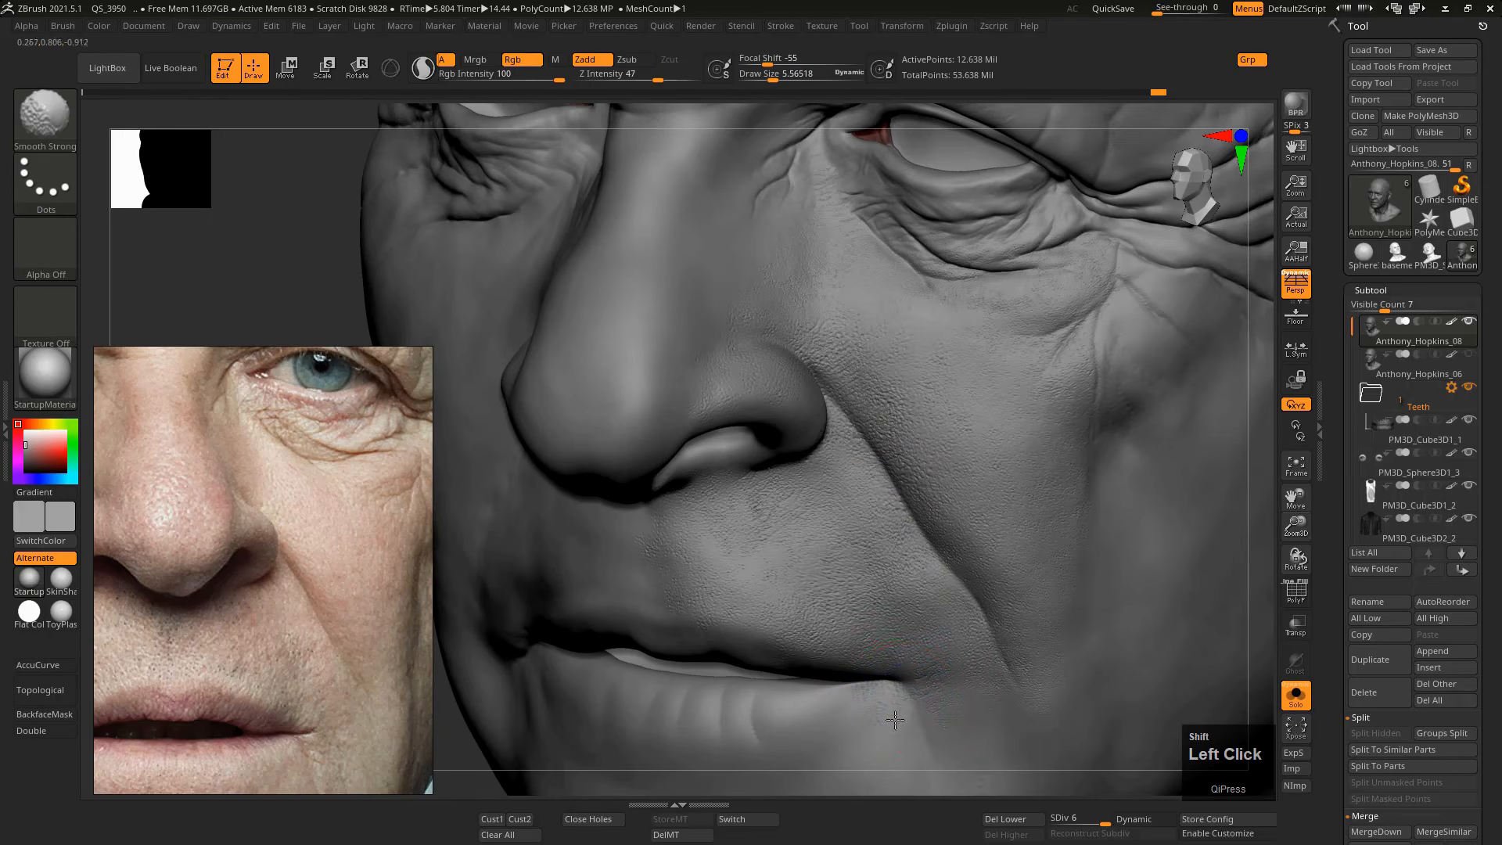
pyautogui.keyDown('shift'); pyautogui.moveTo(926, 671); pyautogui.dragTo(900, 649); pyautogui.keyUp('shift')
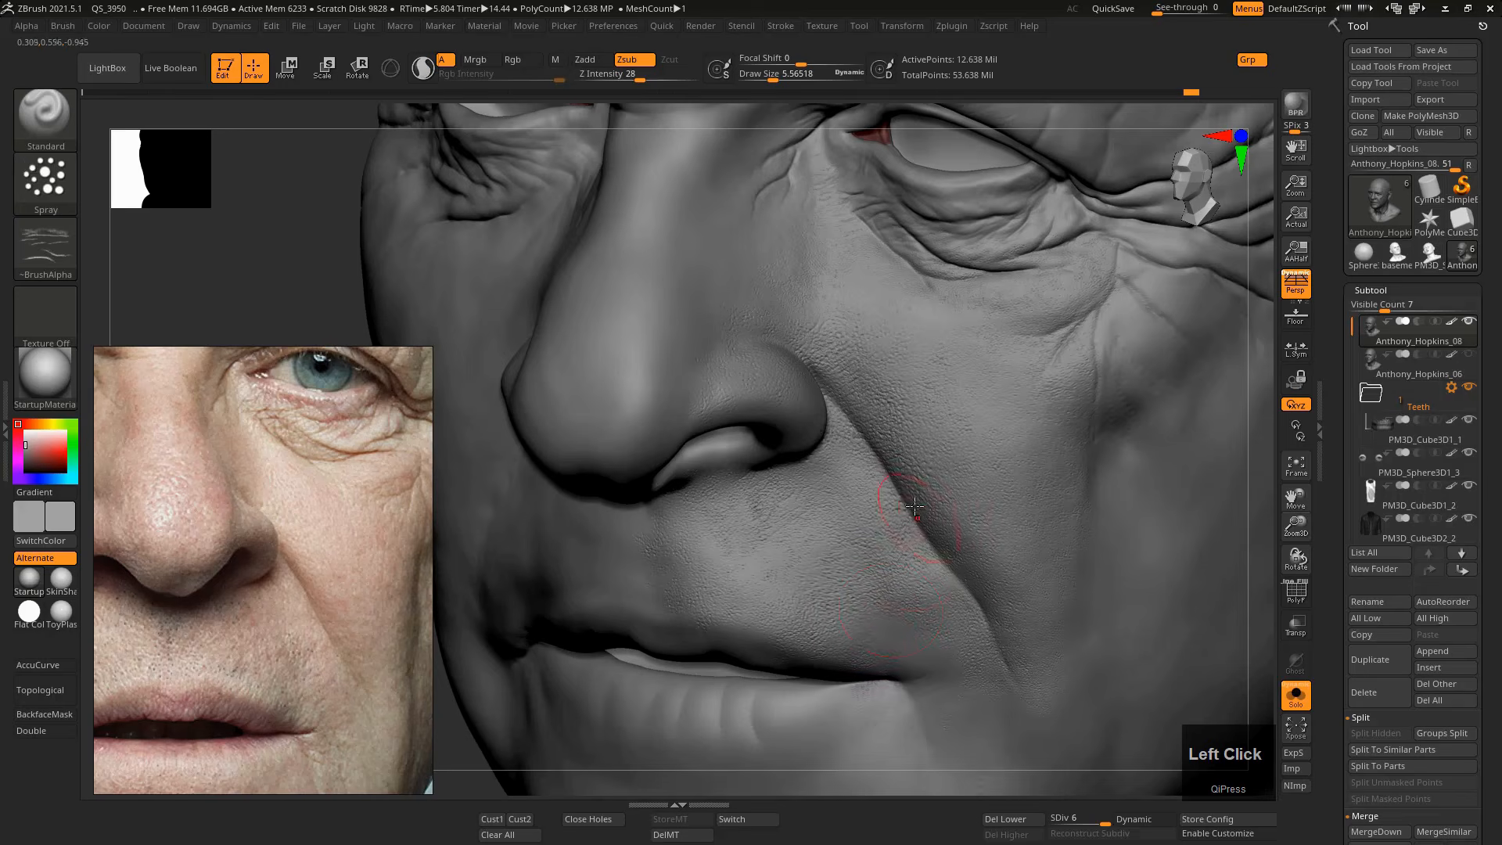
# Load a different Leathery Skin alpha and spray its texture just above the nostril wing at draw size about 4.70.
pyautogui.moveTo(916, 509)
pyautogui.mouseDown(button='right')
pyautogui.moveTo(918, 471)
pyautogui.moveTo(818, 436)
pyautogui.mouseUp(button='right')
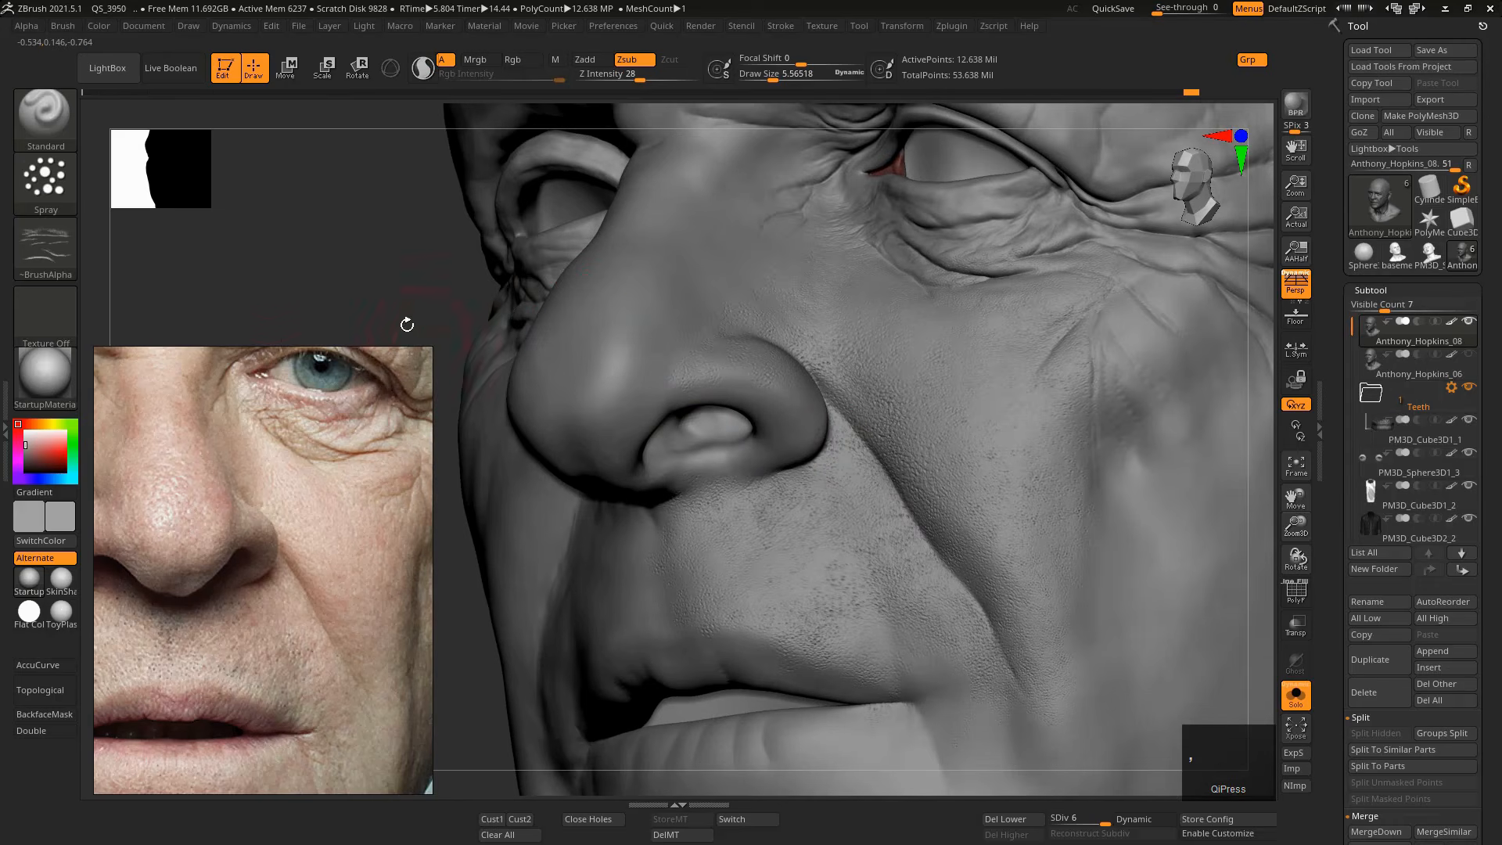
pyautogui.press(',')
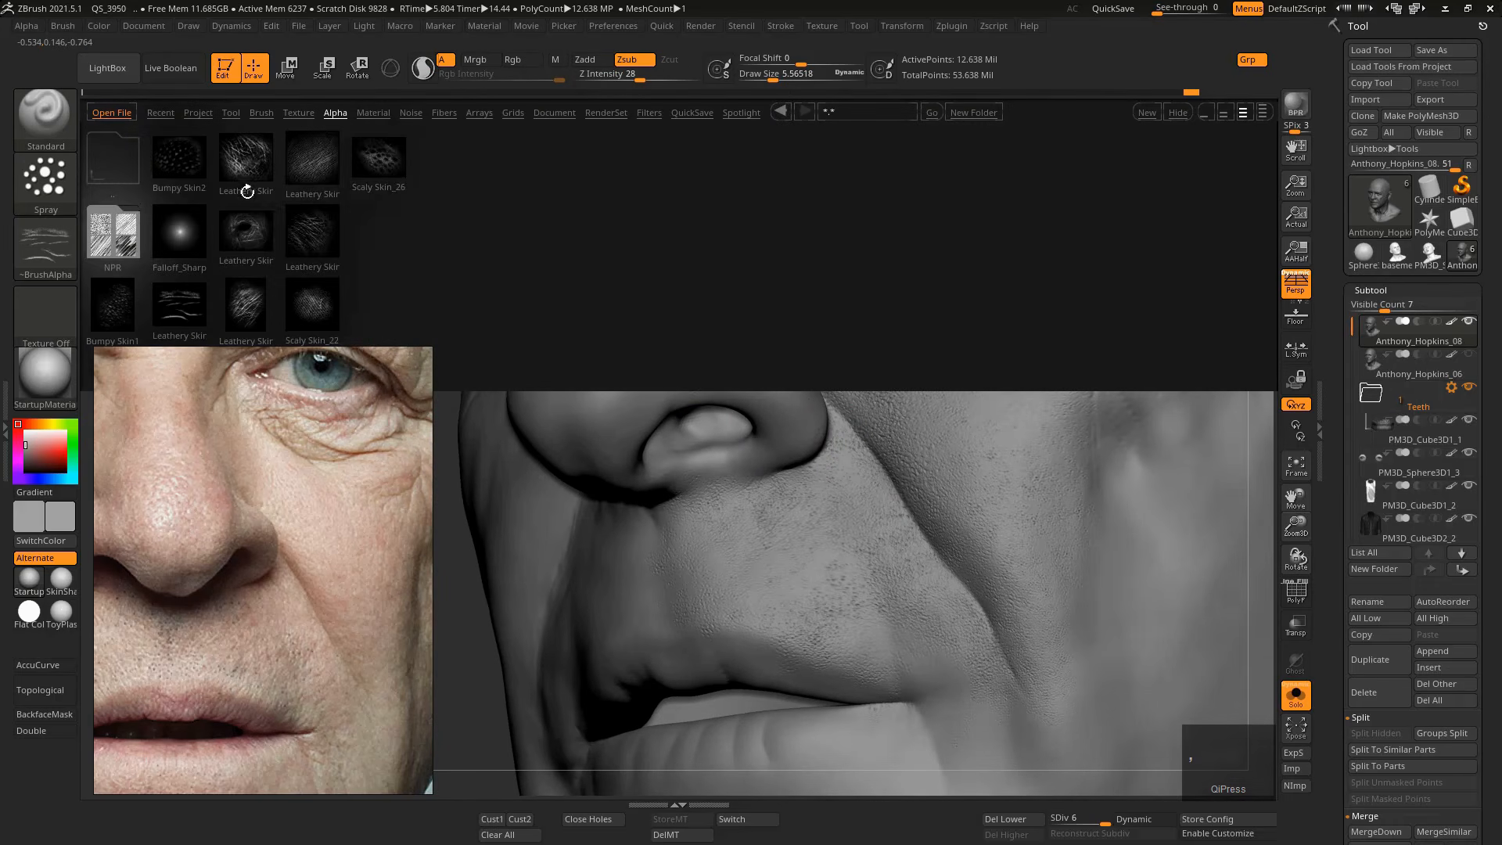
pyautogui.click(244, 162)
pyautogui.press(',')
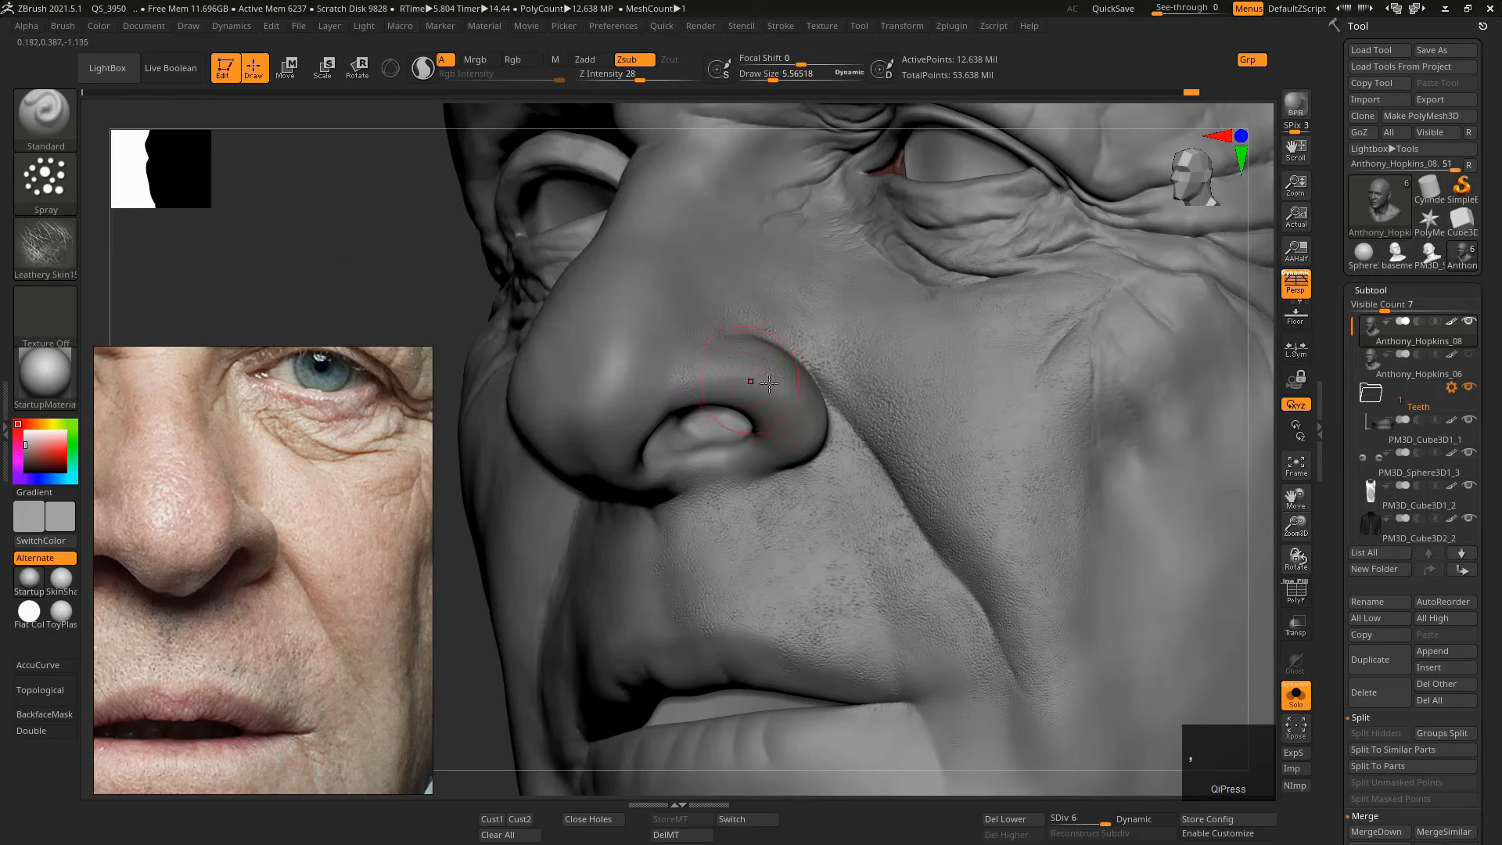
pyautogui.moveTo(791, 434); pyautogui.dragTo(851, 514, button='right')
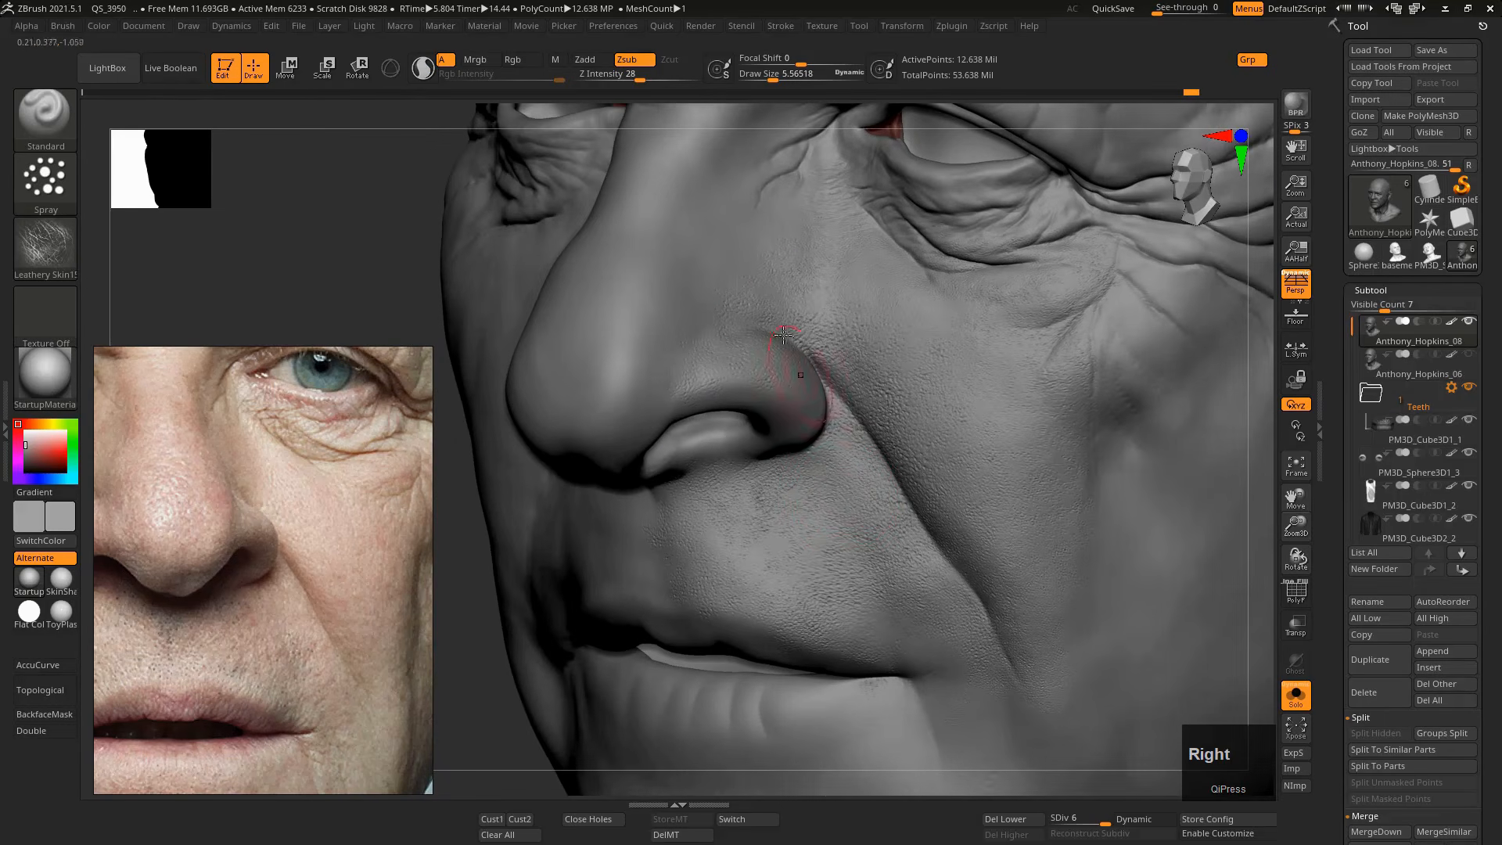
pyautogui.press('s')
pyautogui.moveTo(783, 309); pyautogui.dragTo(768, 308)
pyautogui.press('s')
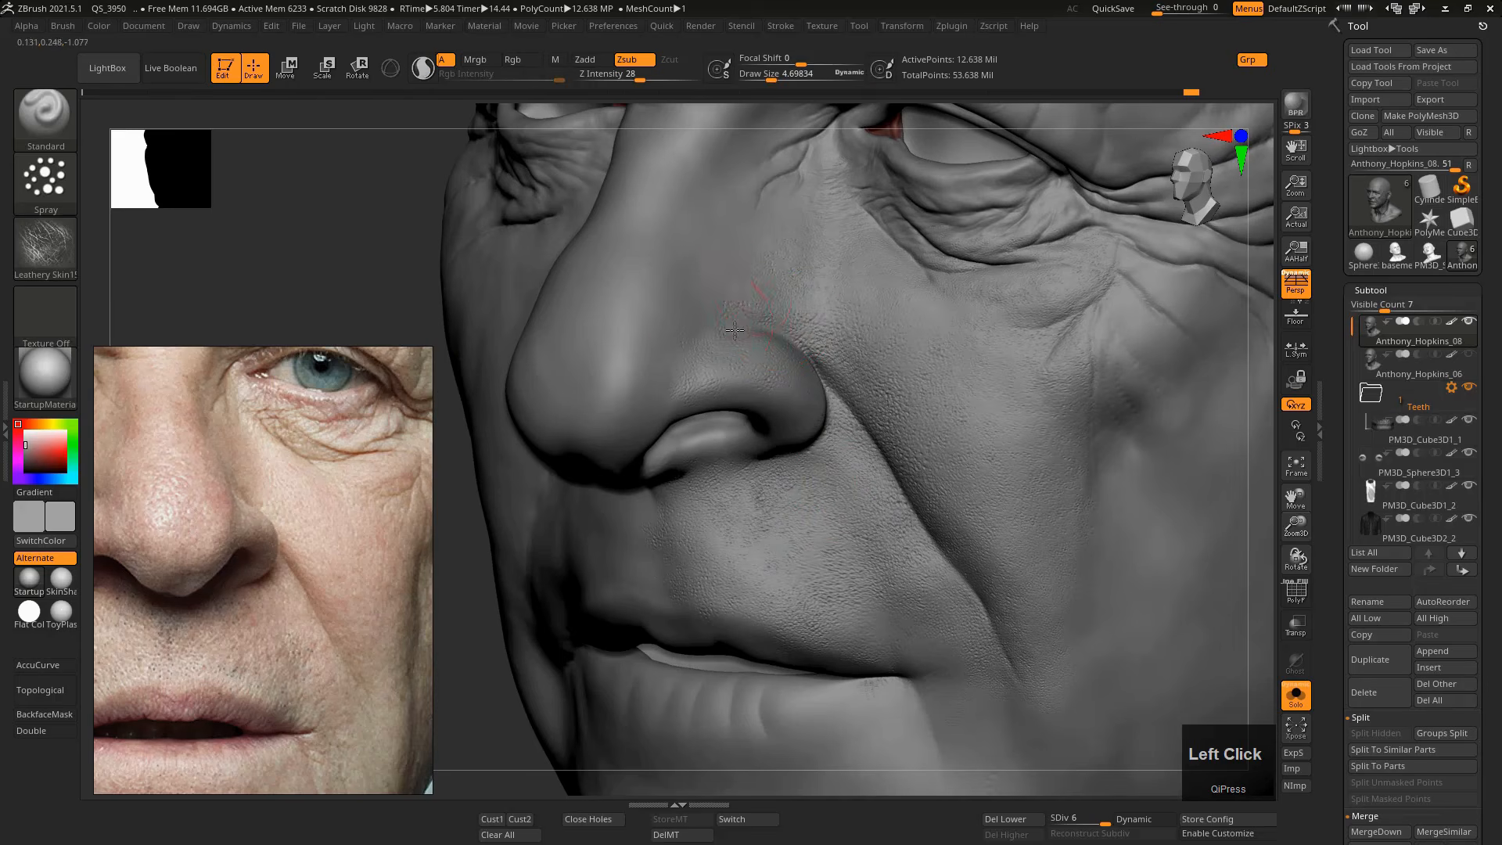
# Try spraying the leathery texture across the cheek at draw size about 7.14, and undo the stroke.
pyautogui.press('s')
pyautogui.press('s')
pyautogui.moveTo(855, 298); pyautogui.dragTo(939, 299)
pyautogui.press('ctrl')
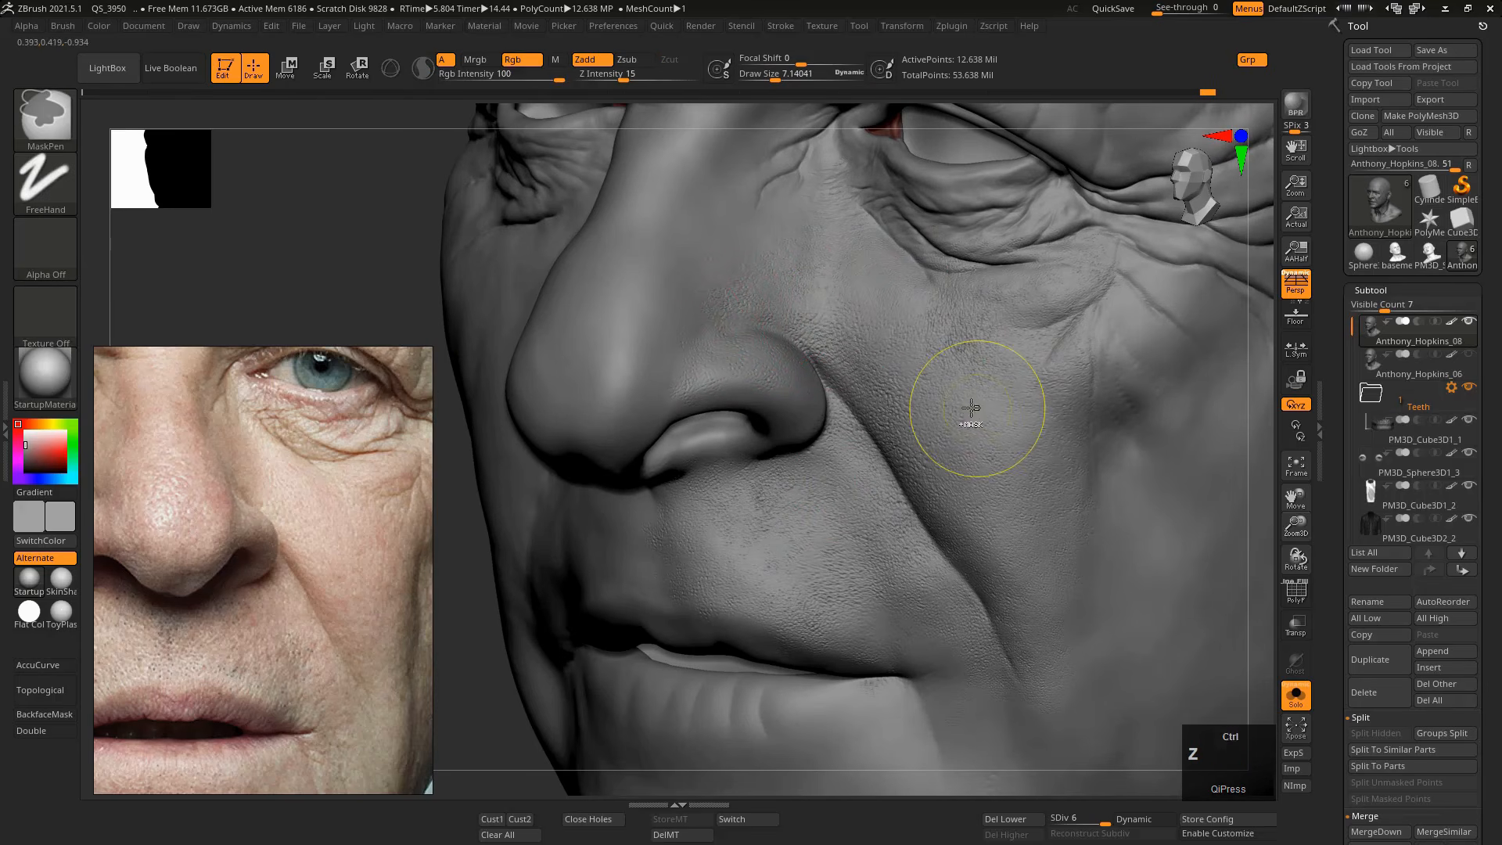
# Spray leathery texture around and below the mouth corner at draw size about 7.75, and undo the last stroke.
pyautogui.press('s')
pyautogui.click(941, 565)
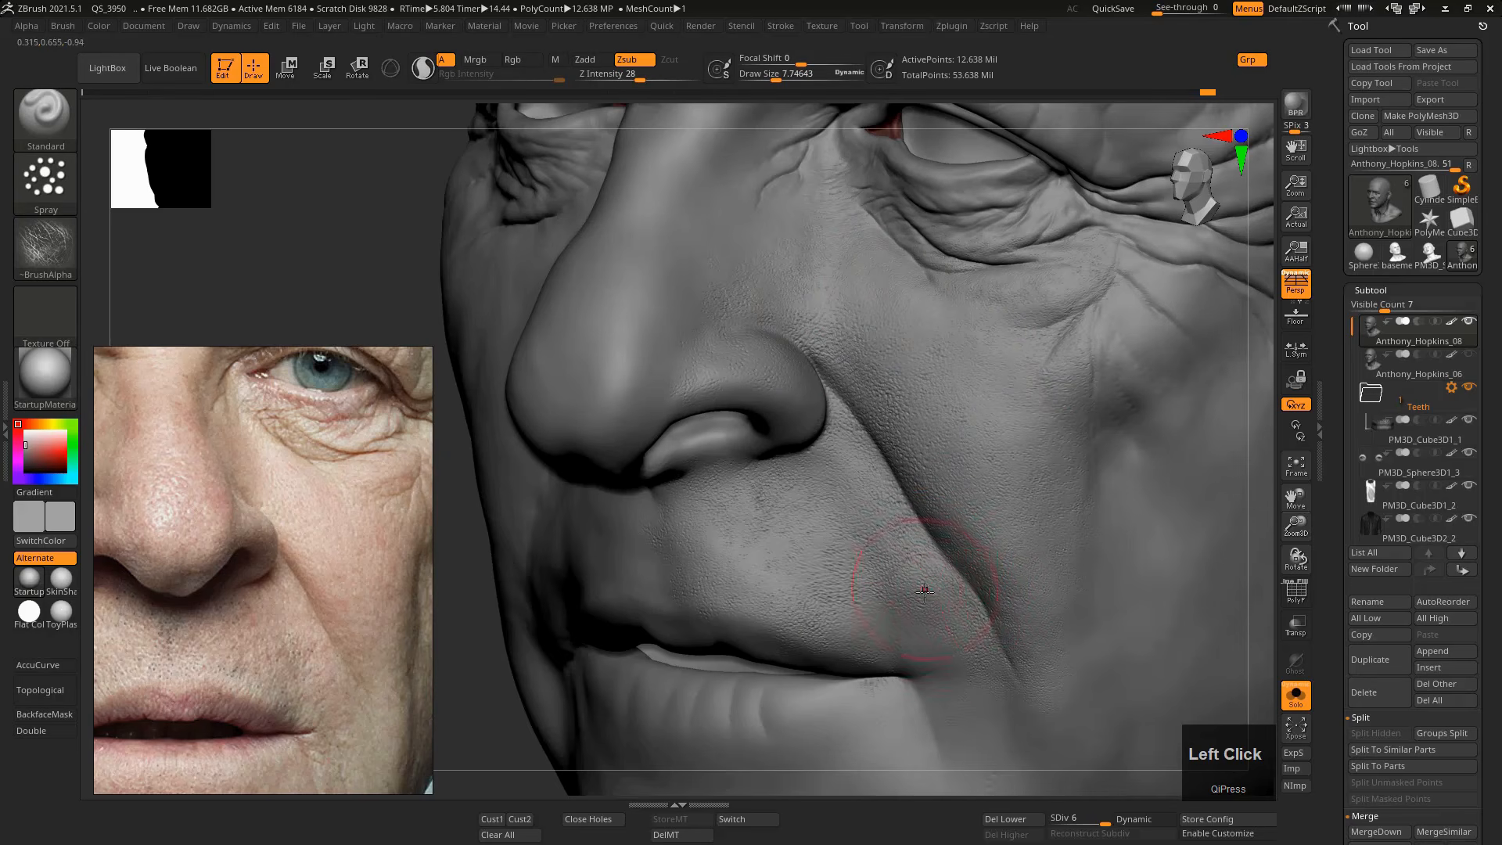
pyautogui.moveTo(877, 621)
pyautogui.mouseDown()
pyautogui.moveTo(927, 671)
pyautogui.moveTo(927, 726)
pyautogui.mouseUp()
pyautogui.moveTo(931, 729)
pyautogui.mouseDown()
pyautogui.moveTo(916, 717)
pyautogui.moveTo(900, 753)
pyautogui.mouseUp()
pyautogui.hotkey('ctrl', 'z')
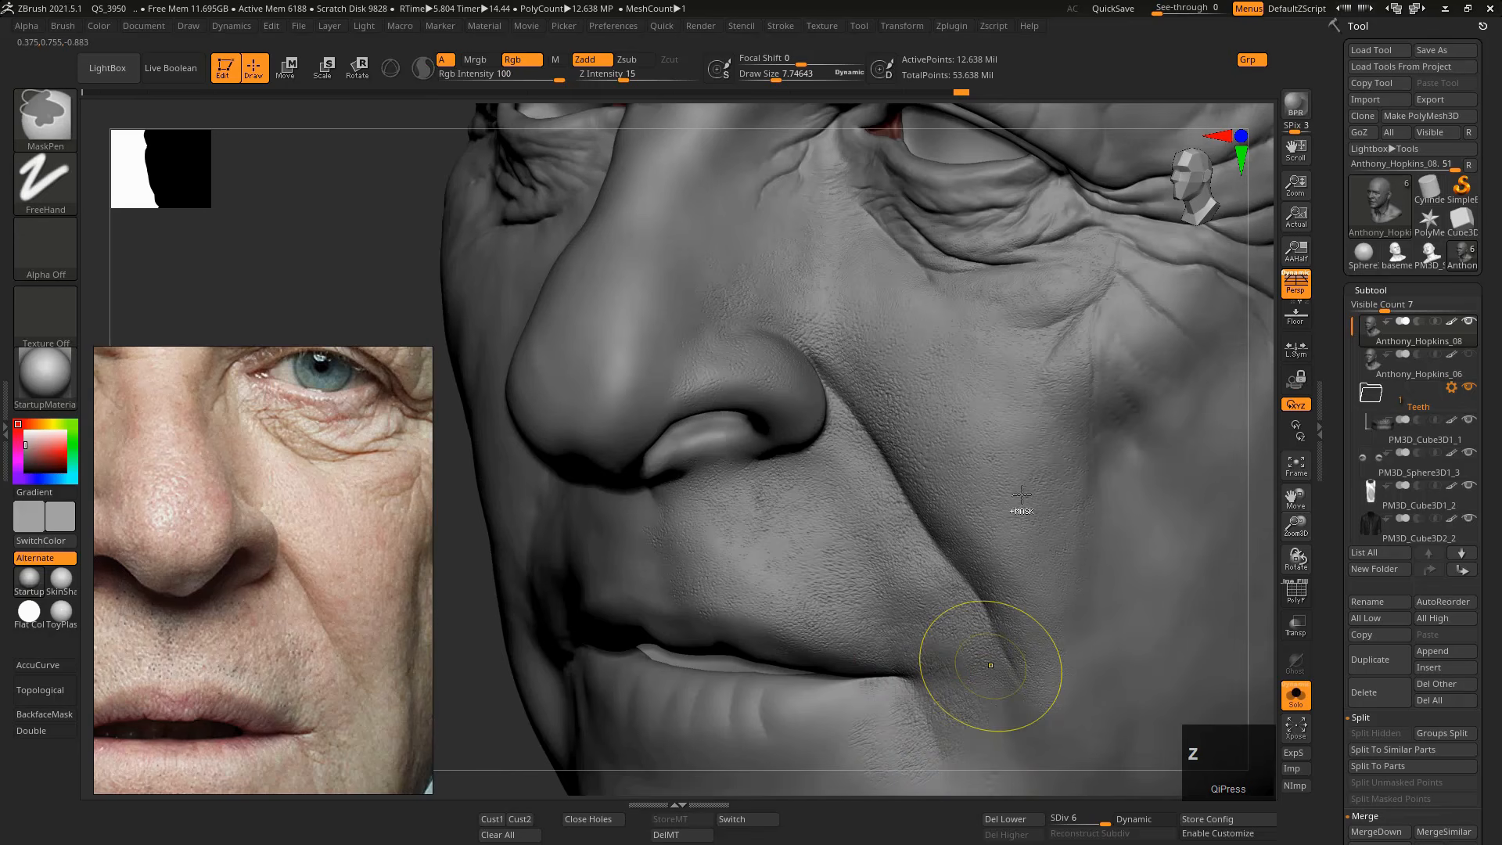
# Smooth the skin beside the nostril wing at draw size about 4.70, and spray and soften texture beneath the nostril at about 7.75.
pyautogui.press('s')
pyautogui.moveTo(879, 415)
pyautogui.mouseDown()
pyautogui.moveTo(854, 415)
pyautogui.moveTo(865, 412)
pyautogui.mouseUp()
pyautogui.keyDown('shift'); pyautogui.click(874, 435); pyautogui.keyUp('shift')
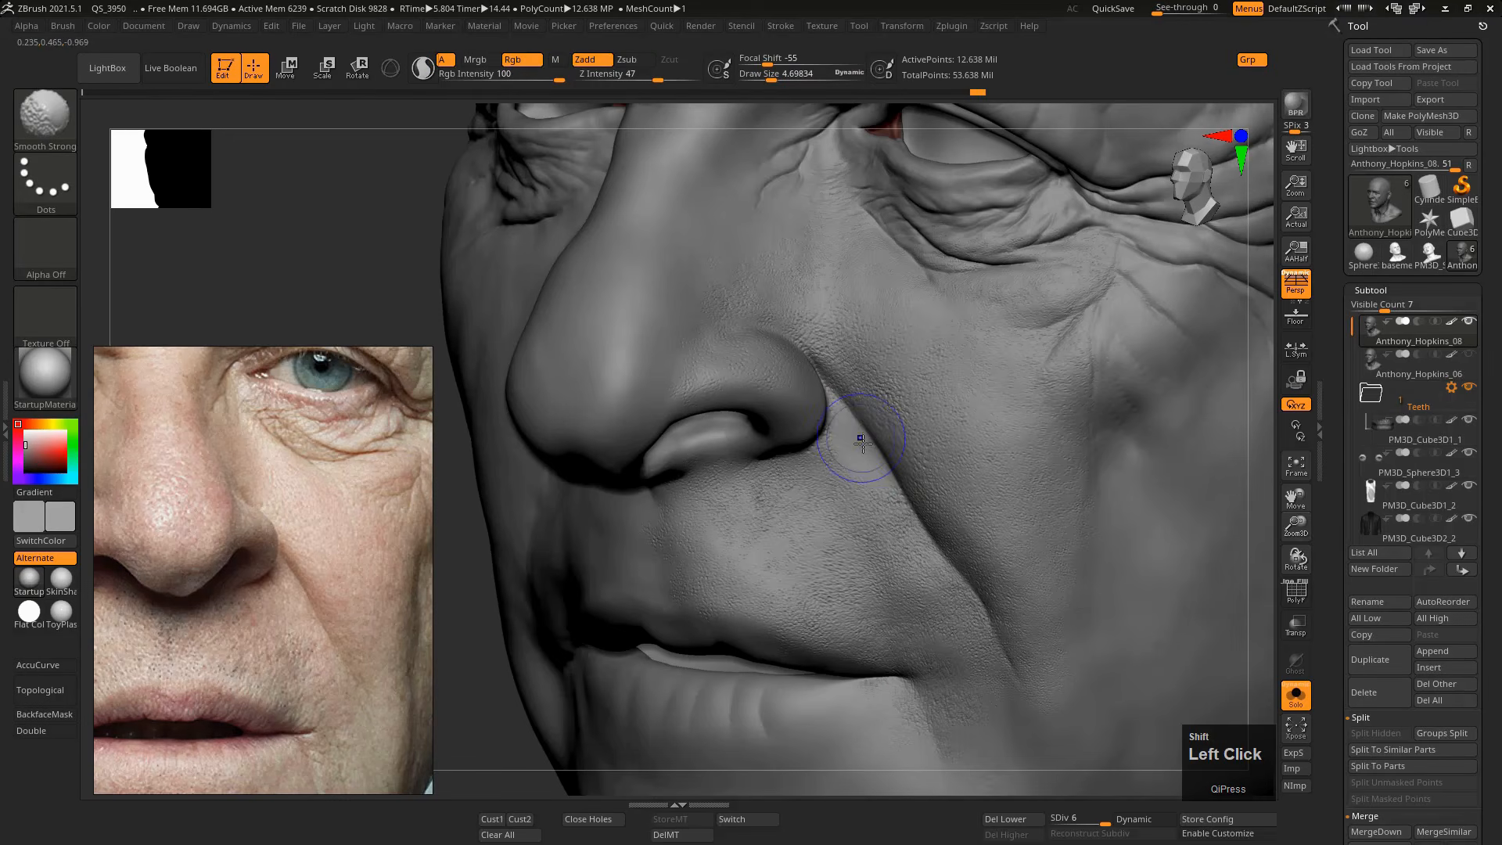
pyautogui.press('s')
pyautogui.moveTo(869, 427)
pyautogui.mouseDown()
pyautogui.moveTo(900, 427)
pyautogui.moveTo(851, 425)
pyautogui.mouseUp()
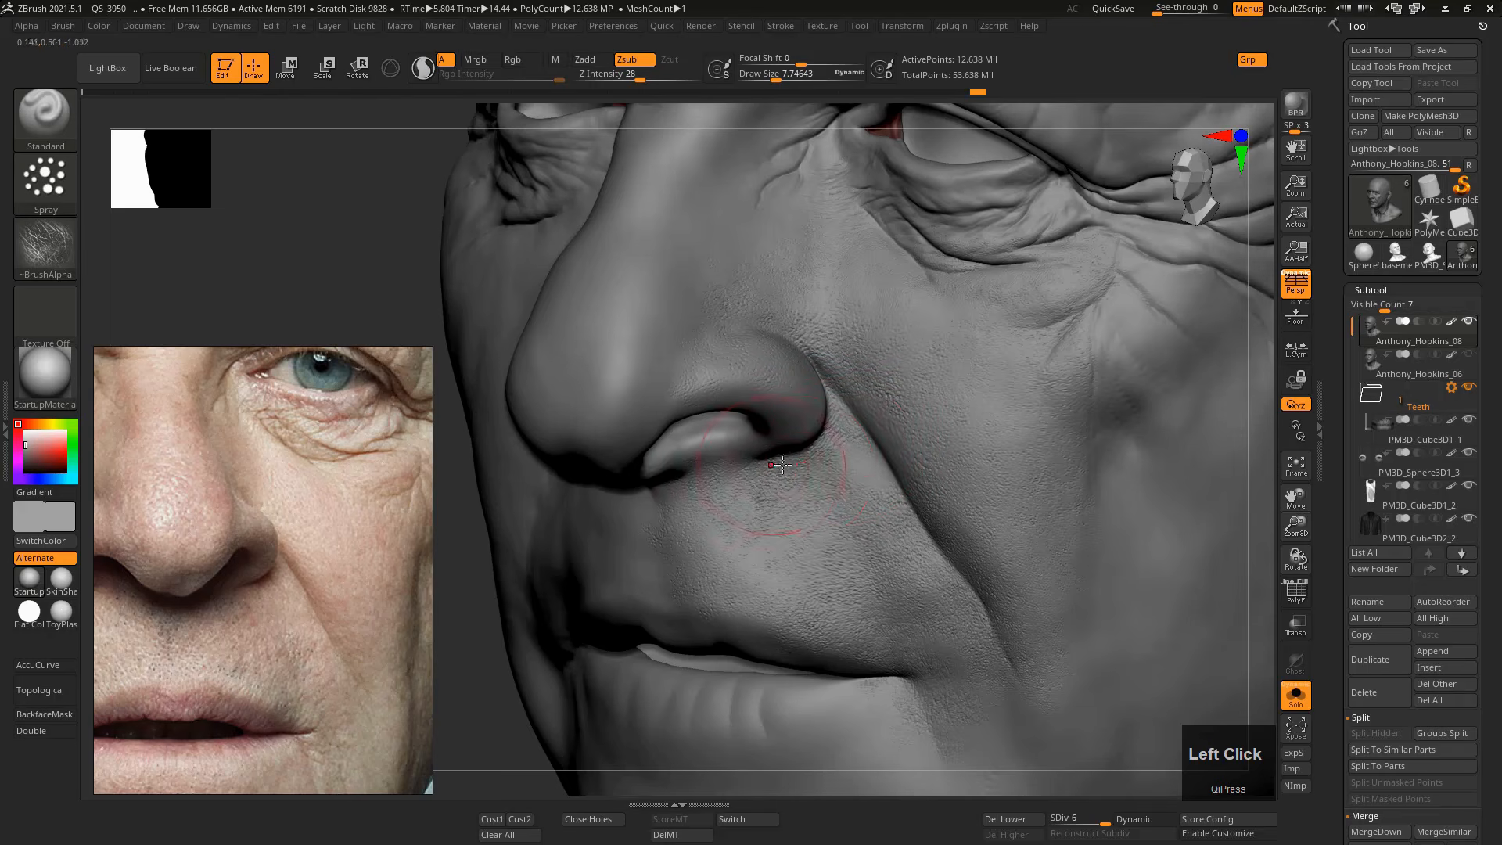
pyautogui.moveTo(747, 479)
pyautogui.keyDown('shift'); pyautogui.mouseDown()
pyautogui.moveTo(748, 496)
pyautogui.moveTo(719, 500)
pyautogui.mouseUp(); pyautogui.keyUp('shift')
# Add leathery texture near the top of the nasolabial fold, reducing the draw size to about 4.31.
pyautogui.moveTo(735, 478)
pyautogui.mouseDown(button='right')
pyautogui.moveTo(805, 490)
pyautogui.moveTo(860, 526)
pyautogui.moveTo(898, 480)
pyautogui.moveTo(879, 488)
pyautogui.mouseUp(button='right')
pyautogui.press('s')
pyautogui.press('s')
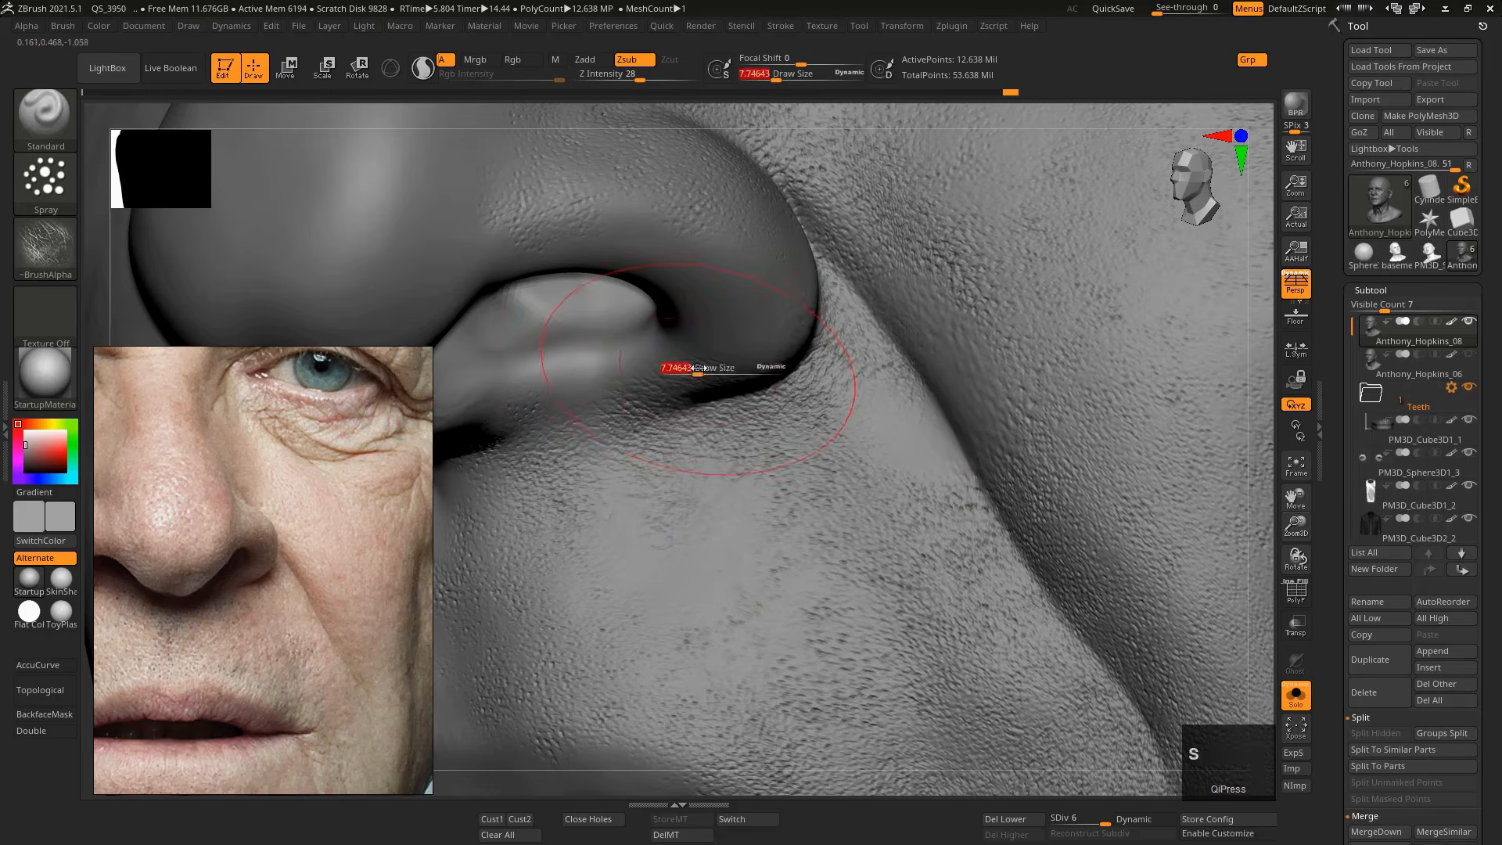
pyautogui.moveTo(700, 367); pyautogui.dragTo(709, 348)
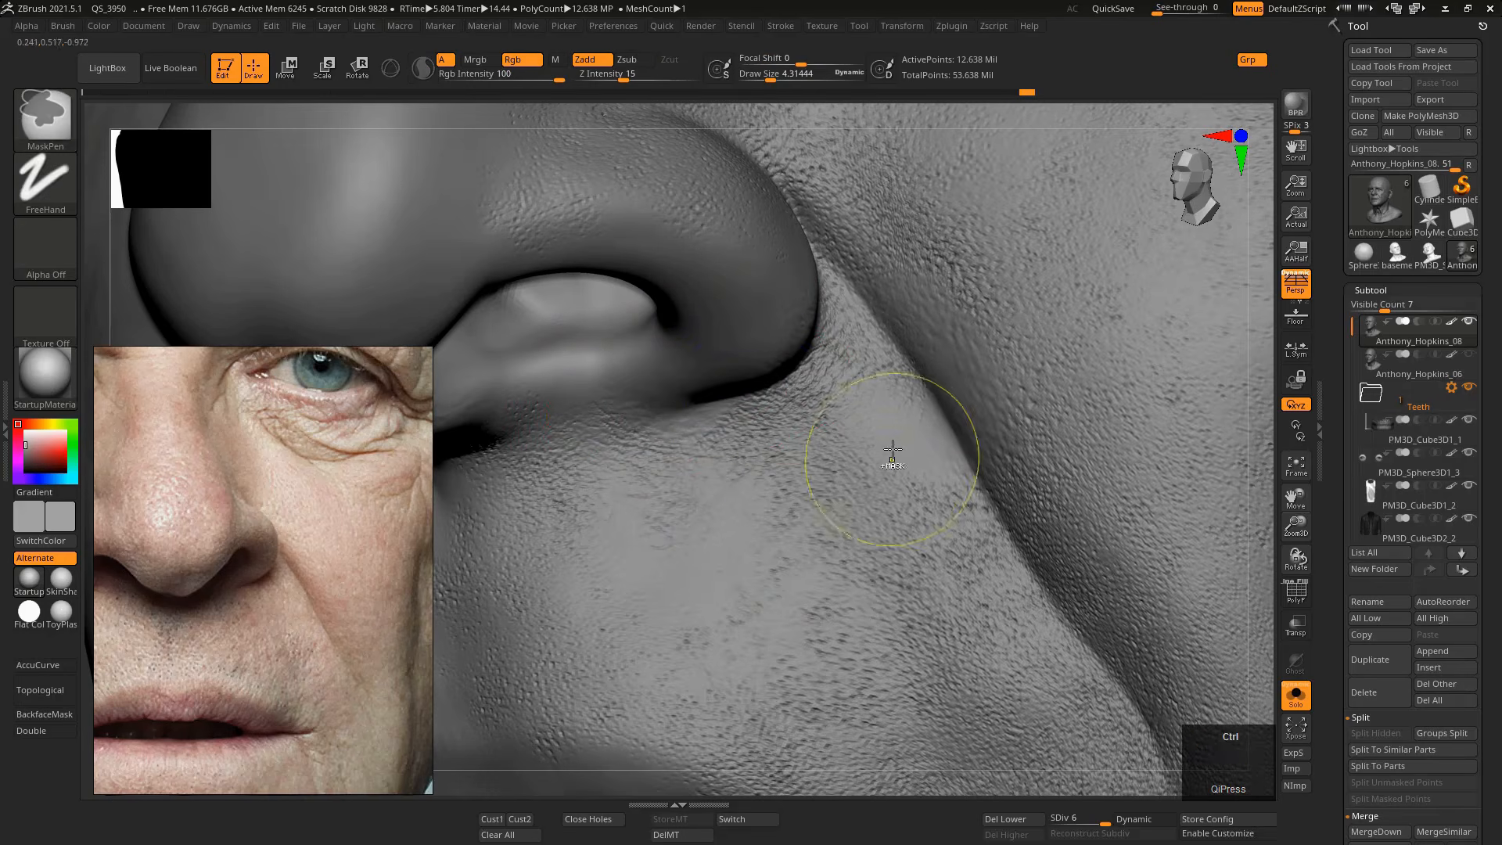
pyautogui.moveTo(892, 450)
pyautogui.keyDown('ctrl'); pyautogui.mouseDown(button='right')
pyautogui.moveTo(915, 395)
pyautogui.moveTo(895, 411)
pyautogui.mouseUp(button='right'); pyautogui.keyUp('ctrl')
pyautogui.moveTo(913, 429); pyautogui.dragTo(919, 426)
pyautogui.moveTo(919, 426); pyautogui.dragTo(923, 434, button='right')
pyautogui.click(922, 434)
# Try spraying more texture over the upper nasolabial fold at draw sizes of about 6.58 and 7.75, undoing the strokes.
pyautogui.press('s')
pyautogui.moveTo(926, 417); pyautogui.dragTo(934, 417)
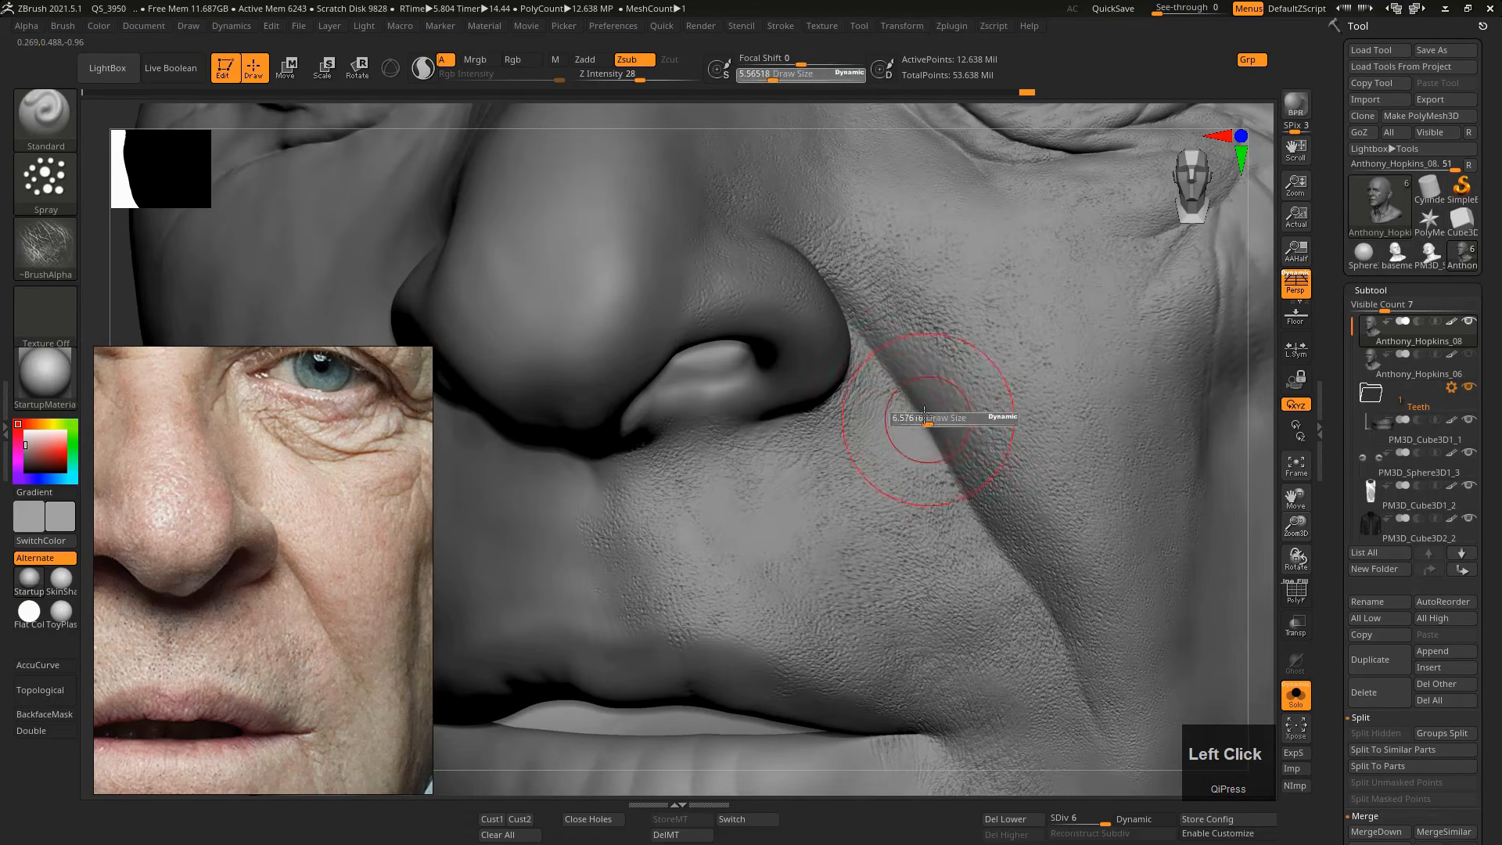
pyautogui.press('ctrl')
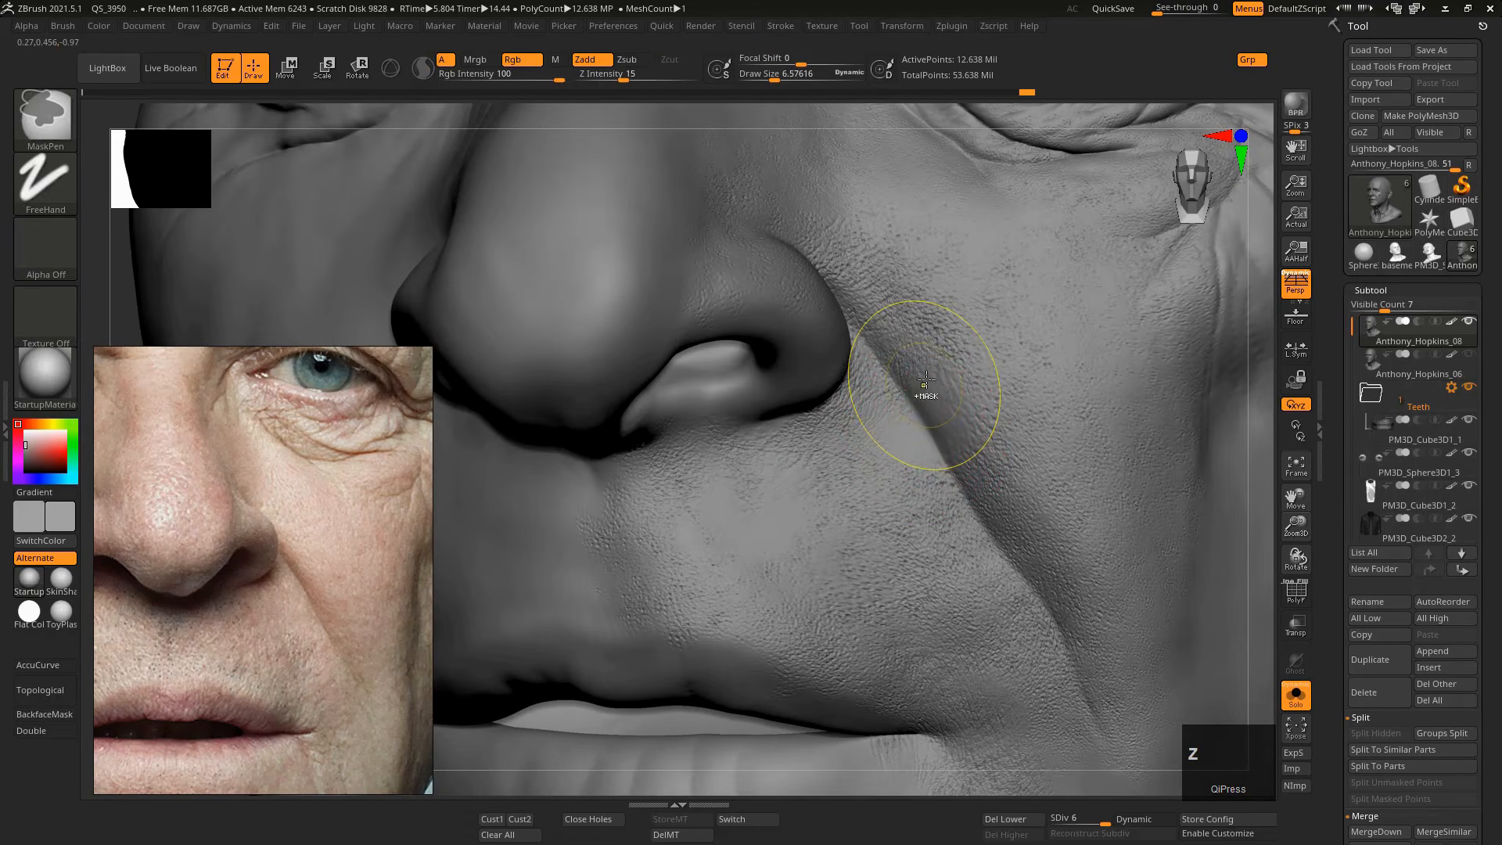
pyautogui.press('s')
pyautogui.moveTo(937, 402); pyautogui.dragTo(974, 427)
pyautogui.press('s')
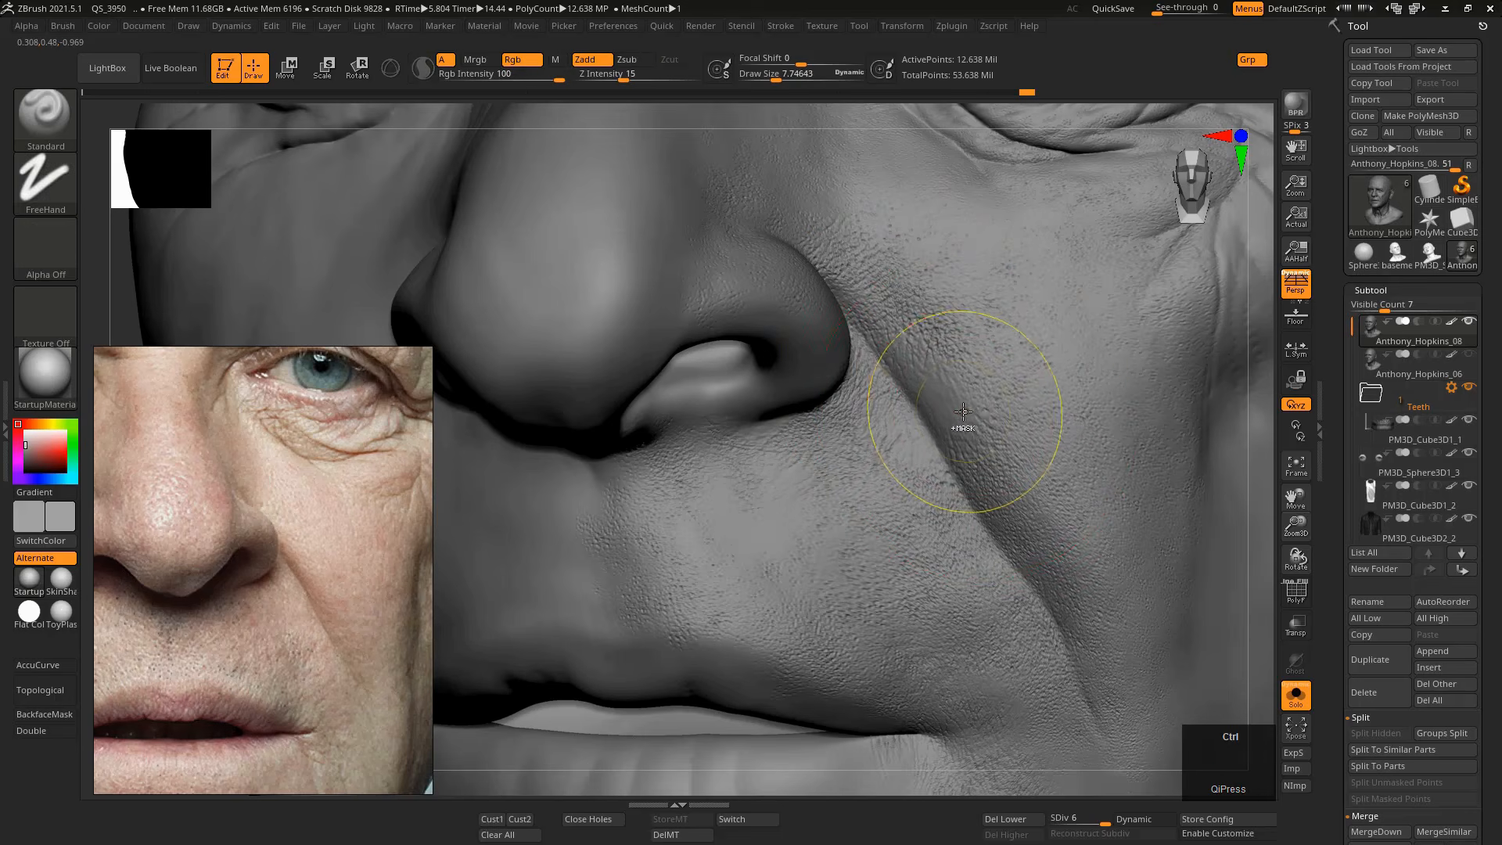
pyautogui.hotkey('ctrl', 'z')
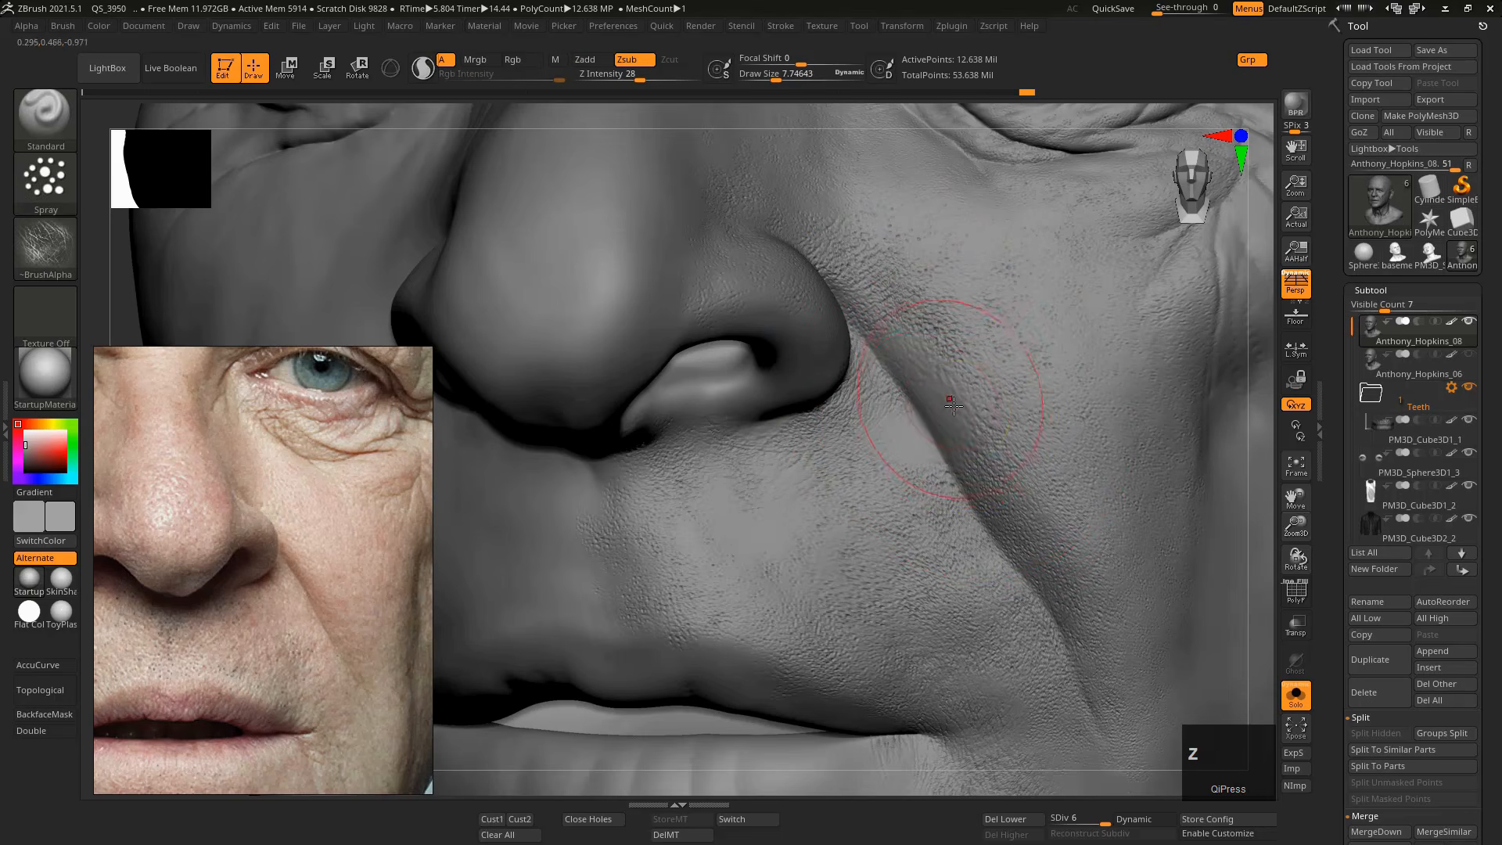
# Turn off Solo mode to display the whole bust with eyes, teeth and clothing.
pyautogui.hotkey('alt', 's')
pyautogui.moveTo(944, 532)
pyautogui.keyDown('ctrl'); pyautogui.mouseDown(button='right')
pyautogui.moveTo(963, 545)
pyautogui.moveTo(905, 339)
pyautogui.mouseUp(button='right'); pyautogui.keyUp('ctrl')
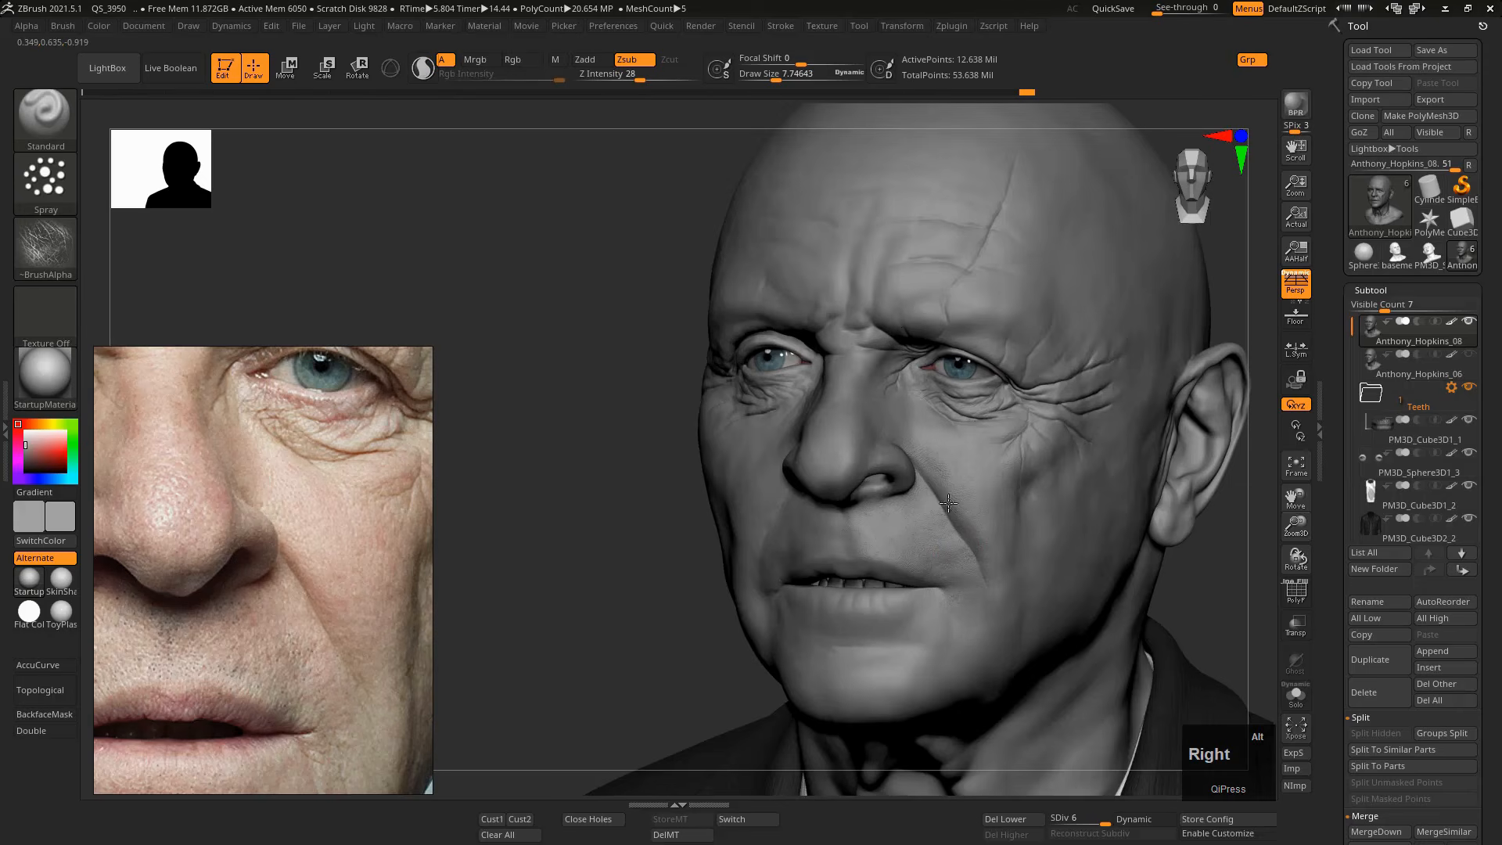
pyautogui.moveTo(948, 503)
pyautogui.keyDown('alt'); pyautogui.mouseDown(button='right')
pyautogui.moveTo(974, 579)
pyautogui.moveTo(895, 446)
pyautogui.moveTo(858, 445)
pyautogui.mouseUp(button='right'); pyautogui.keyUp('alt')
# Try spraying the leathery alpha on the side of the neck at draw sizes of about 16.57, 15.43 and 9.84, undoing each stroke.
pyautogui.moveTo(859, 445)
pyautogui.mouseDown()
pyautogui.moveTo(838, 443)
pyautogui.moveTo(828, 477)
pyautogui.moveTo(909, 560)
pyautogui.mouseUp()
pyautogui.hotkey('ctrl', 'z')
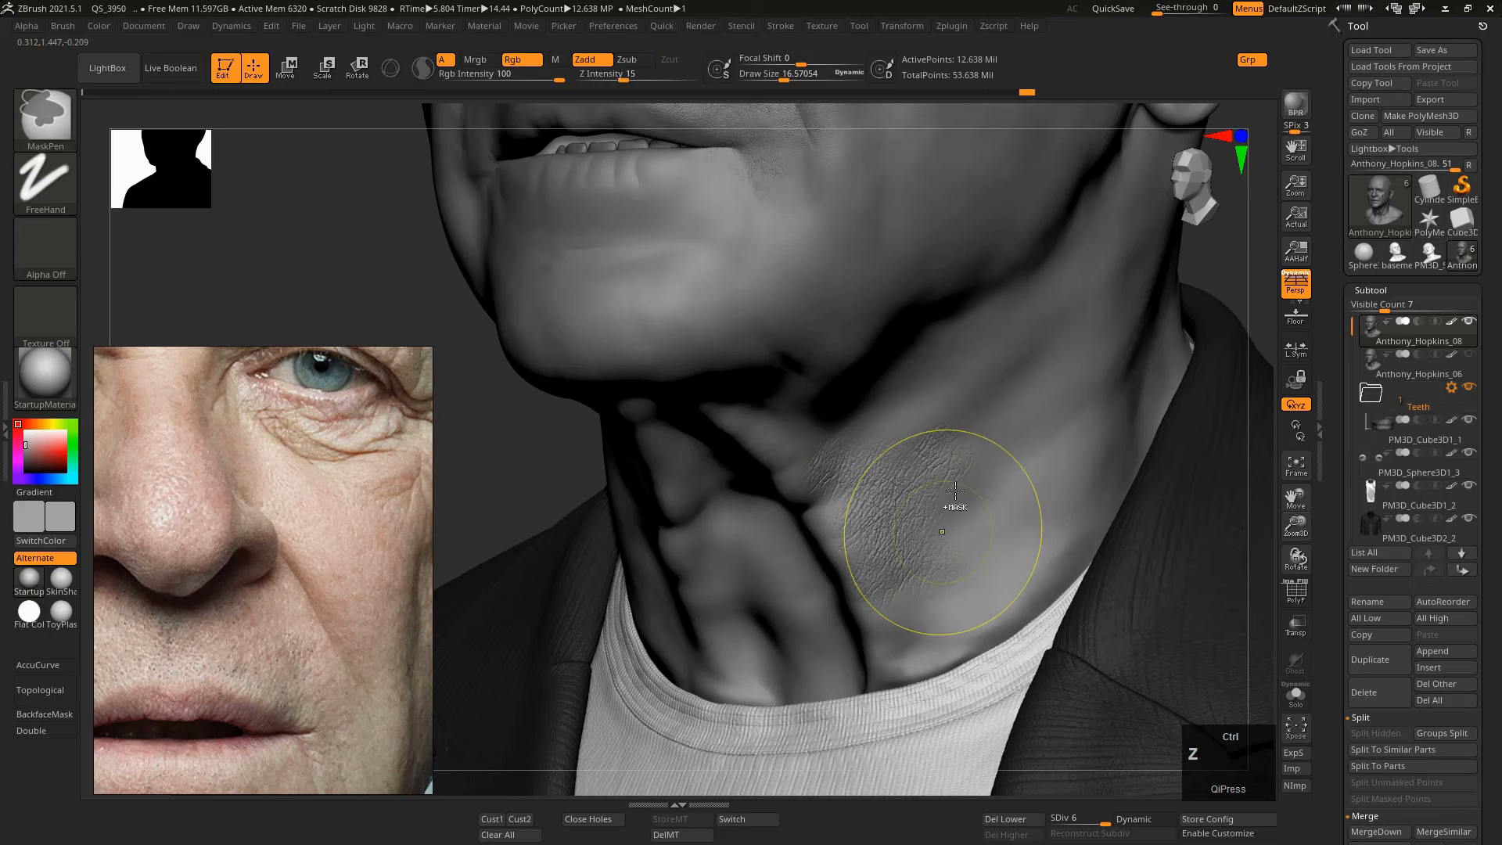
pyautogui.press('s')
pyautogui.click(923, 458)
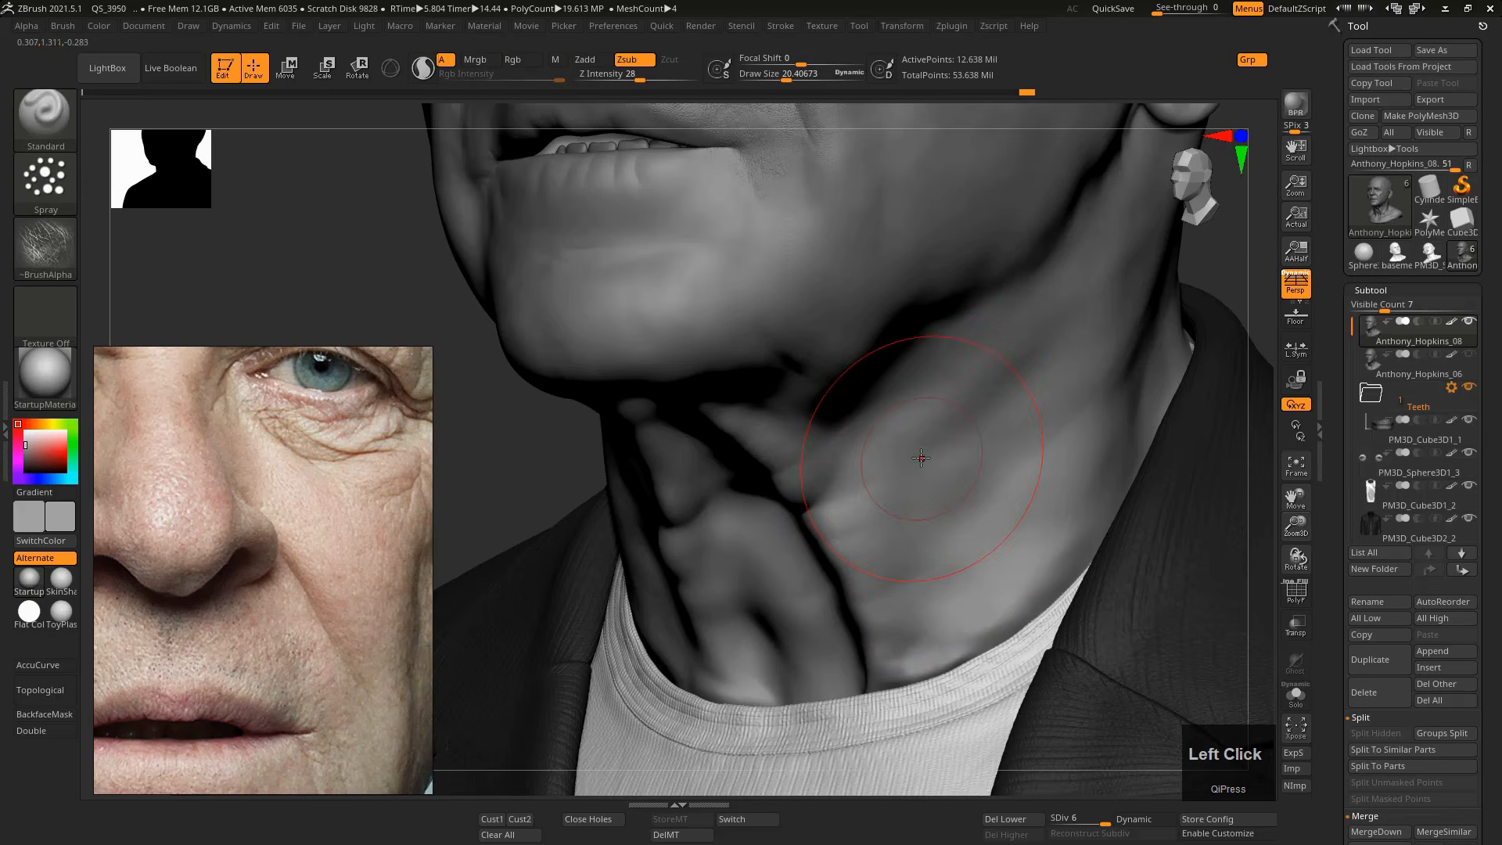
pyautogui.press('s')
pyautogui.moveTo(918, 401); pyautogui.dragTo(971, 469)
pyautogui.hotkey('ctrl', 'z')
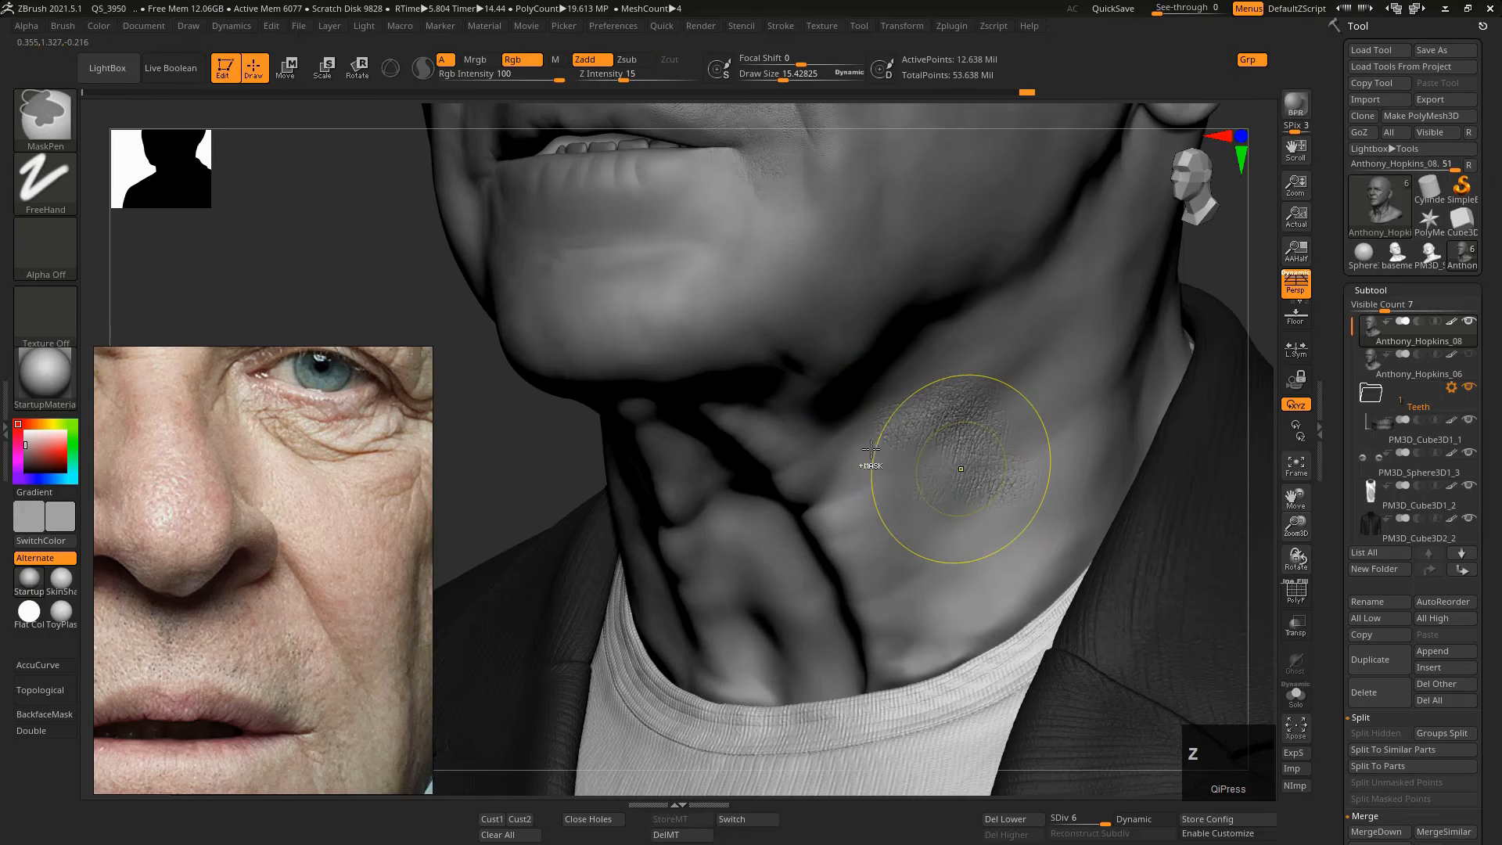
pyautogui.press('s')
pyautogui.click(856, 456)
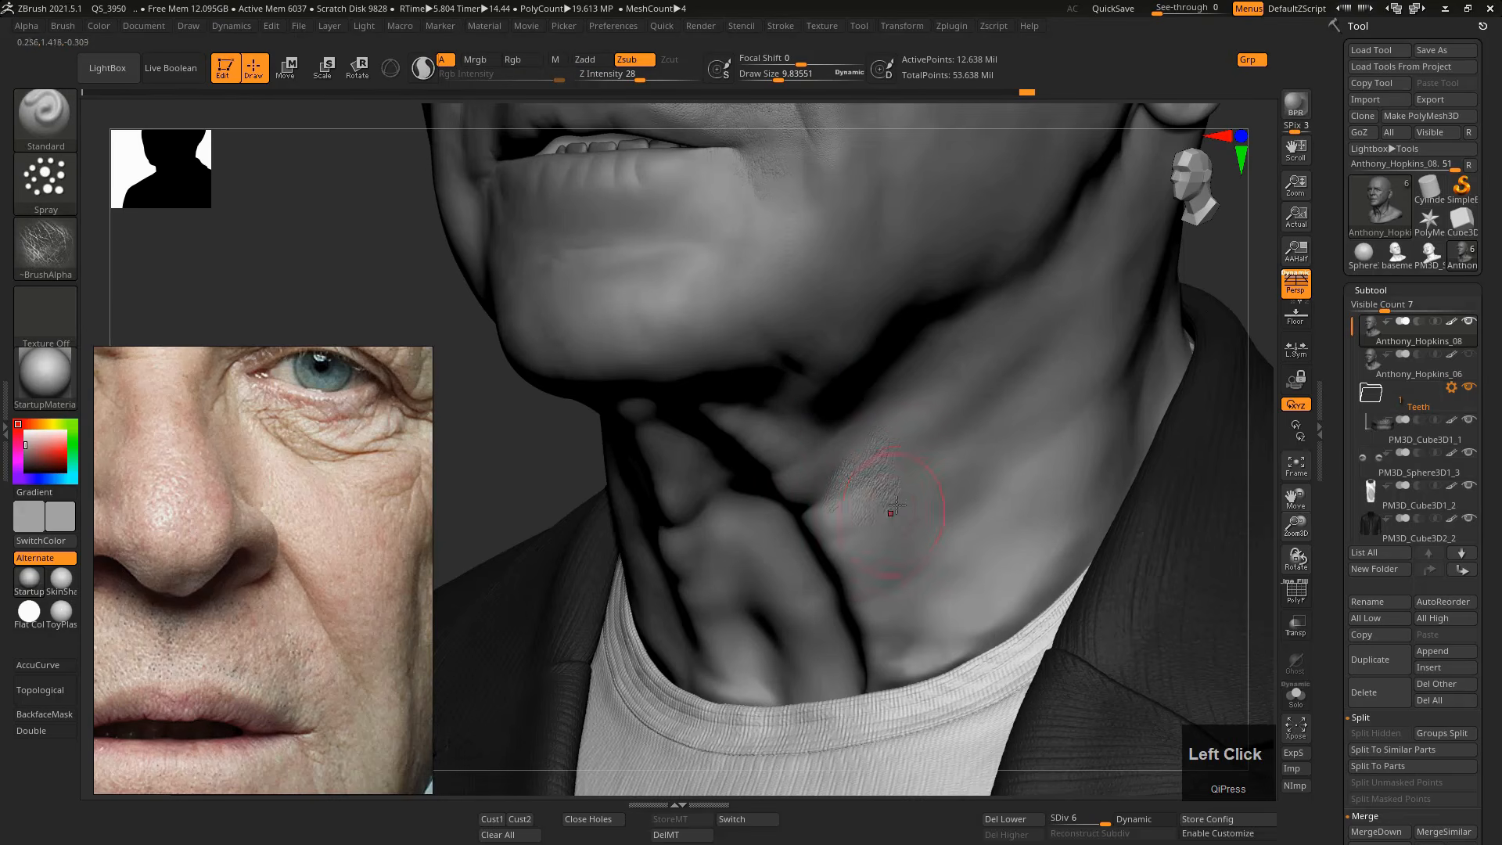
pyautogui.hotkey('ctrl', 'z')
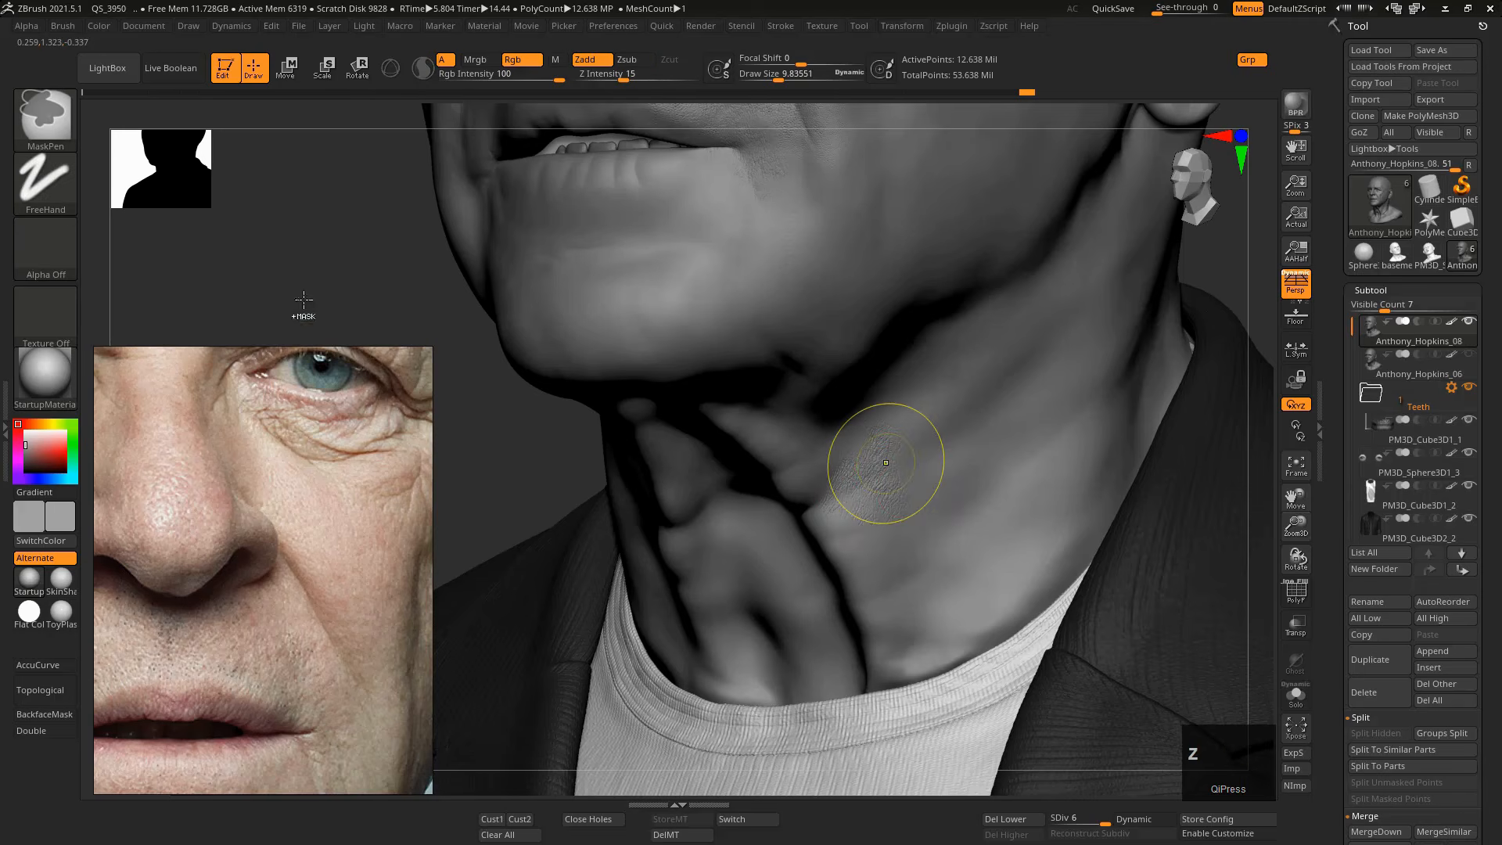
# Load the Leathery Skin alpha with horizontal wrinkle lines, try spraying it on the side of the neck, and undo the strokes.
pyautogui.click(65, 237)
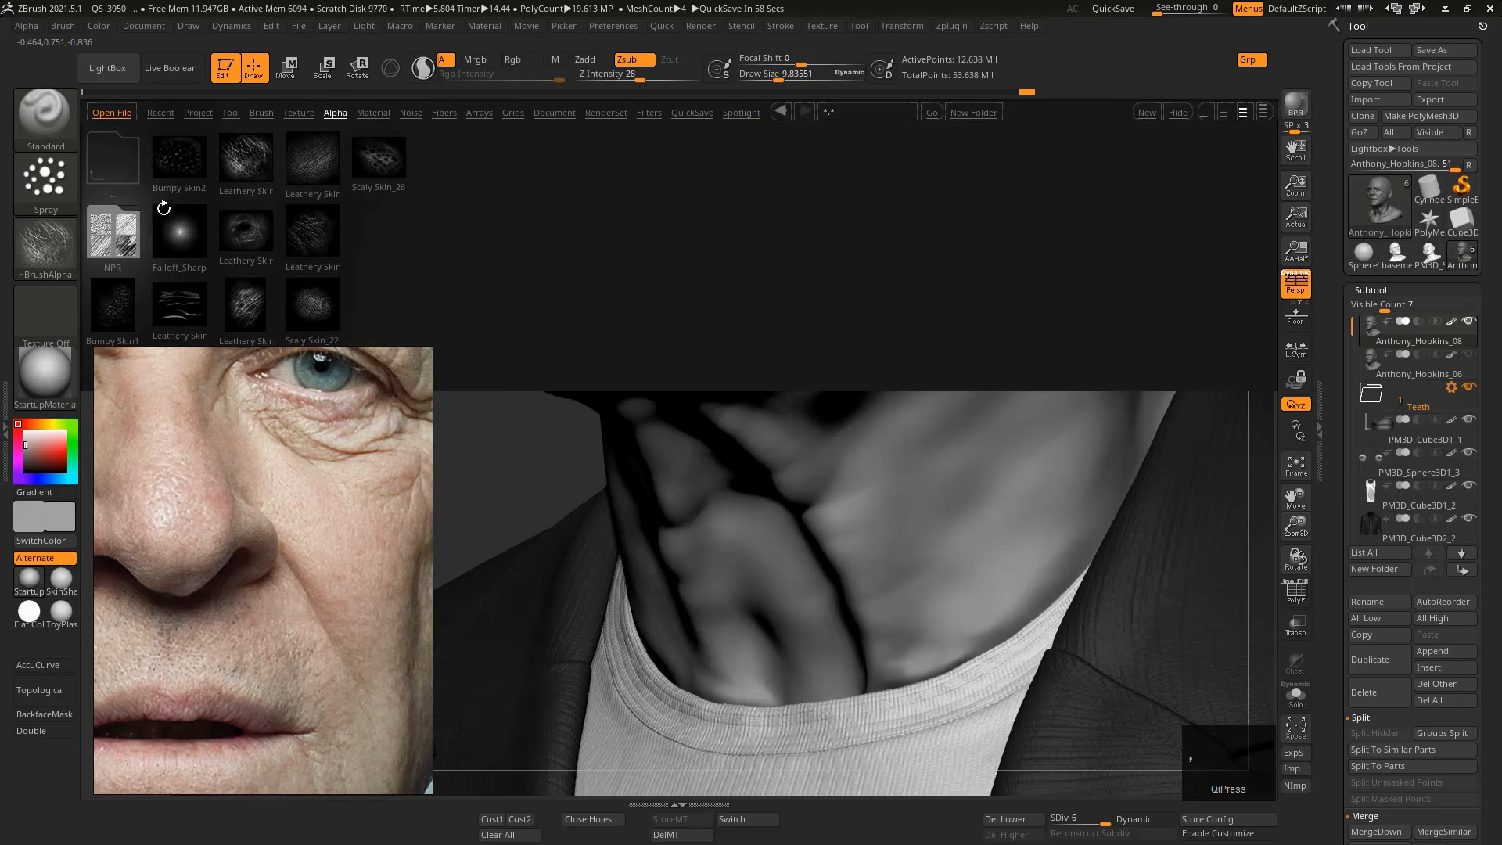
pyautogui.doubleClick(175, 295)
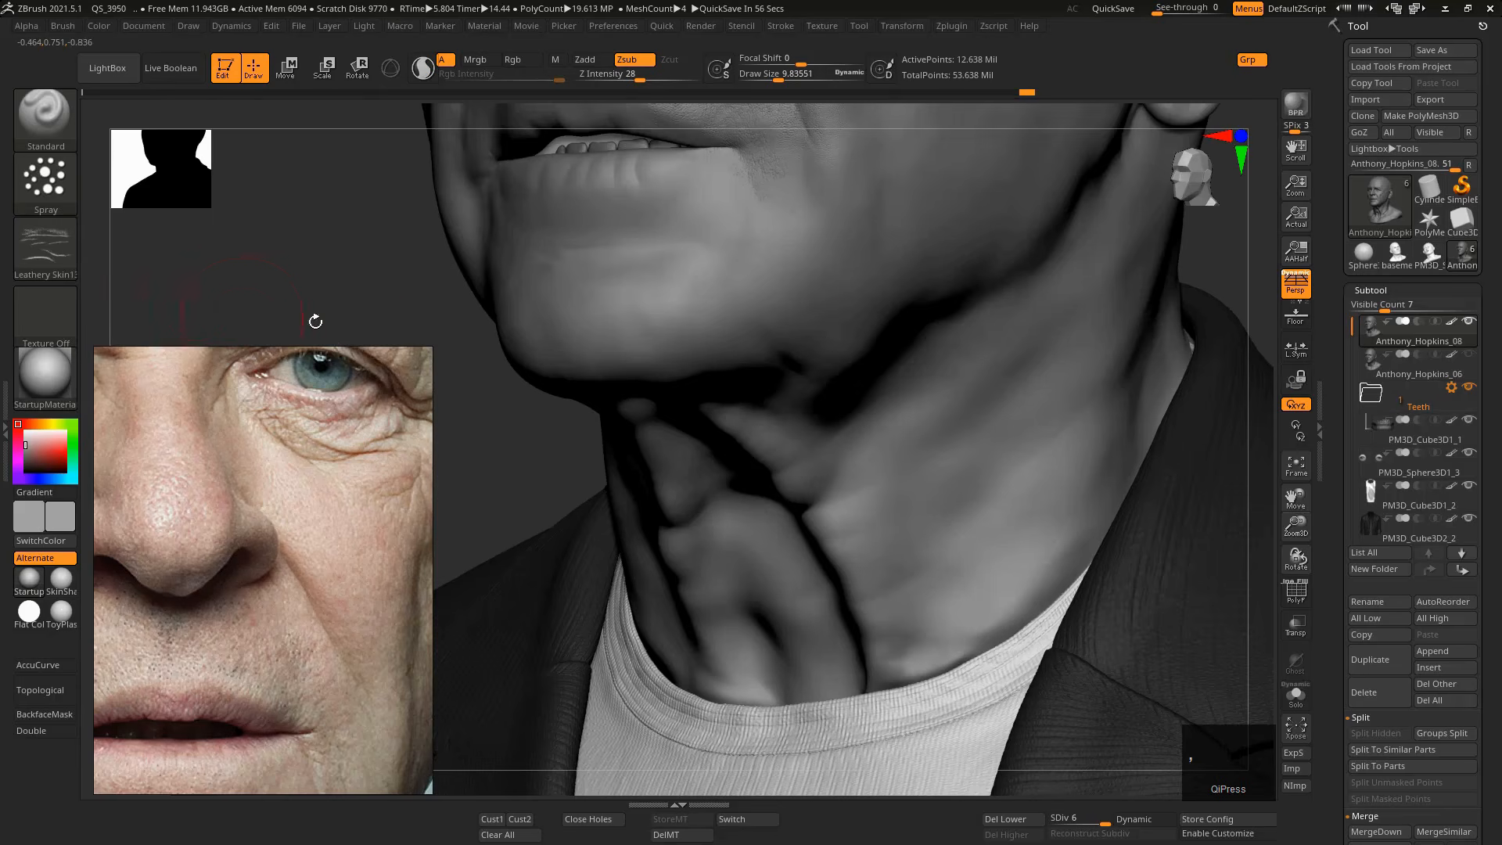
pyautogui.moveTo(810, 445)
pyautogui.mouseDown()
pyautogui.moveTo(830, 507)
pyautogui.moveTo(895, 493)
pyautogui.moveTo(922, 595)
pyautogui.moveTo(916, 554)
pyautogui.mouseUp()
pyautogui.hotkey('ctrl', 'z')
pyautogui.hotkey('ctrl', 'z')
# Spray the wrinkle-line alpha on the side of the neck at draw size about 19.06, and undo the latest strokes.
pyautogui.press('s')
pyautogui.press('s')
pyautogui.press('s')
pyautogui.moveTo(970, 429); pyautogui.dragTo(981, 497)
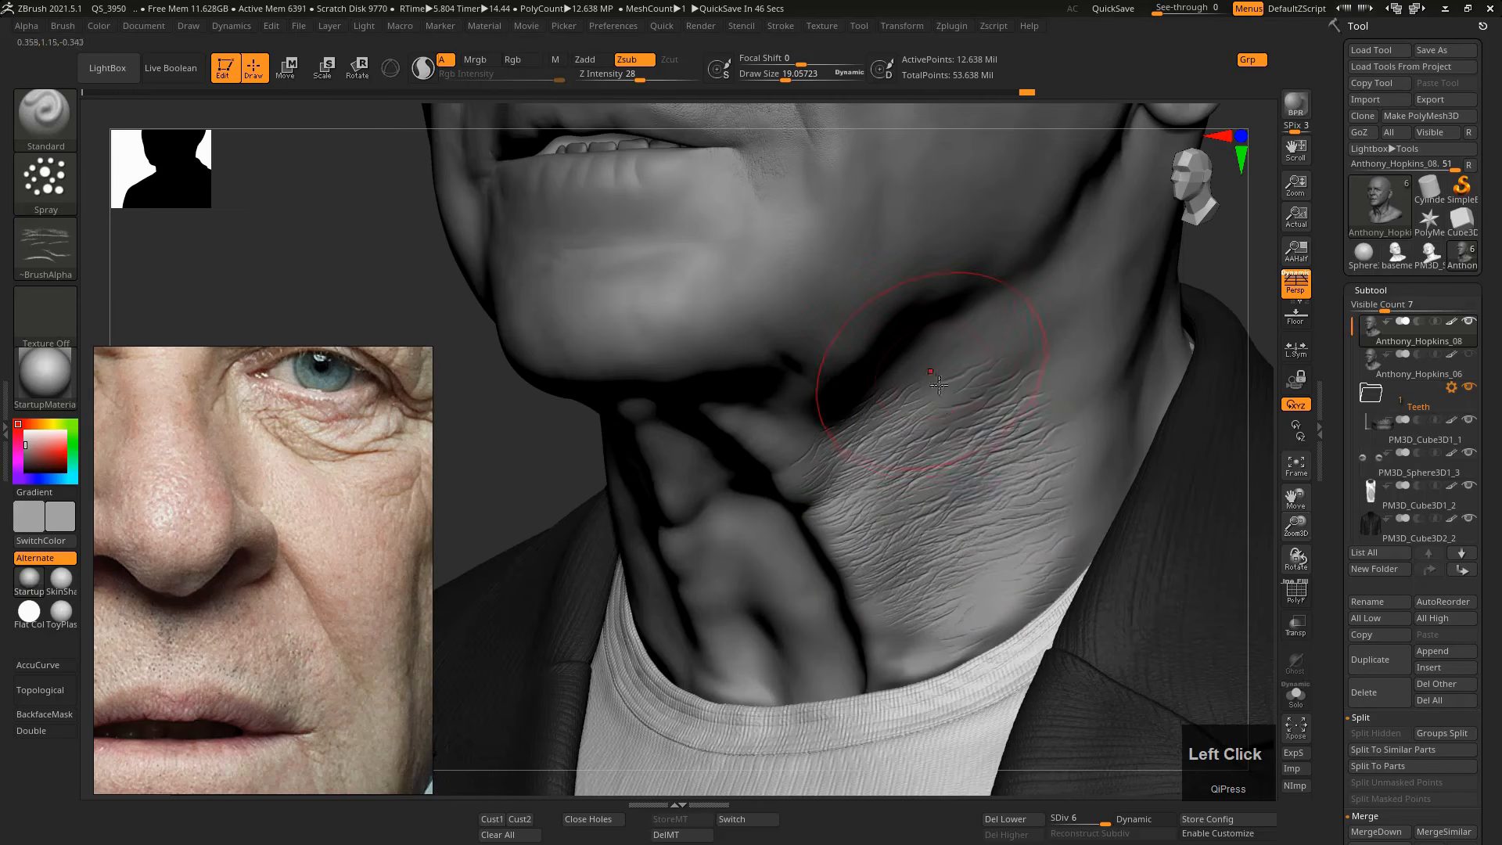
pyautogui.hotkey('ctrl', 'z')
pyautogui.hotkey('ctrl', 'z')
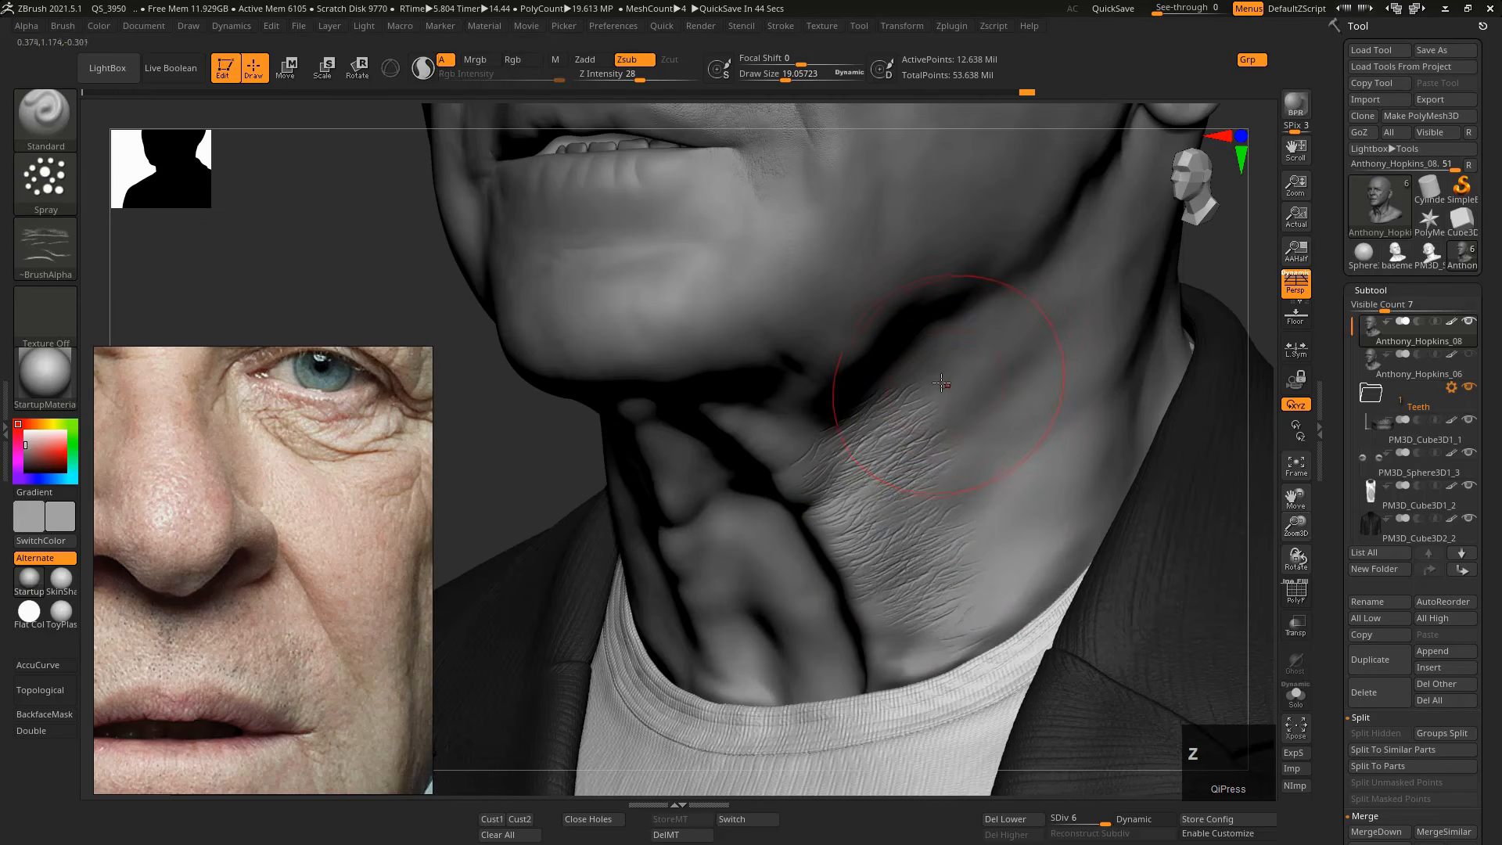
# Spray horizontal skin wrinkles over the side and front of the neck, using a draw size of about 24.91.
pyautogui.press('s')
pyautogui.click(937, 377)
pyautogui.press('s')
pyautogui.moveTo(937, 377)
pyautogui.mouseDown()
pyautogui.moveTo(1005, 591)
pyautogui.moveTo(949, 479)
pyautogui.moveTo(973, 614)
pyautogui.moveTo(923, 579)
pyautogui.moveTo(885, 643)
pyautogui.moveTo(855, 641)
pyautogui.moveTo(769, 547)
pyautogui.moveTo(711, 436)
pyautogui.moveTo(700, 469)
pyautogui.moveTo(685, 446)
pyautogui.moveTo(773, 421)
pyautogui.moveTo(822, 368)
pyautogui.moveTo(860, 383)
pyautogui.moveTo(837, 446)
pyautogui.moveTo(879, 659)
pyautogui.moveTo(886, 637)
pyautogui.mouseUp()
pyautogui.press('s')
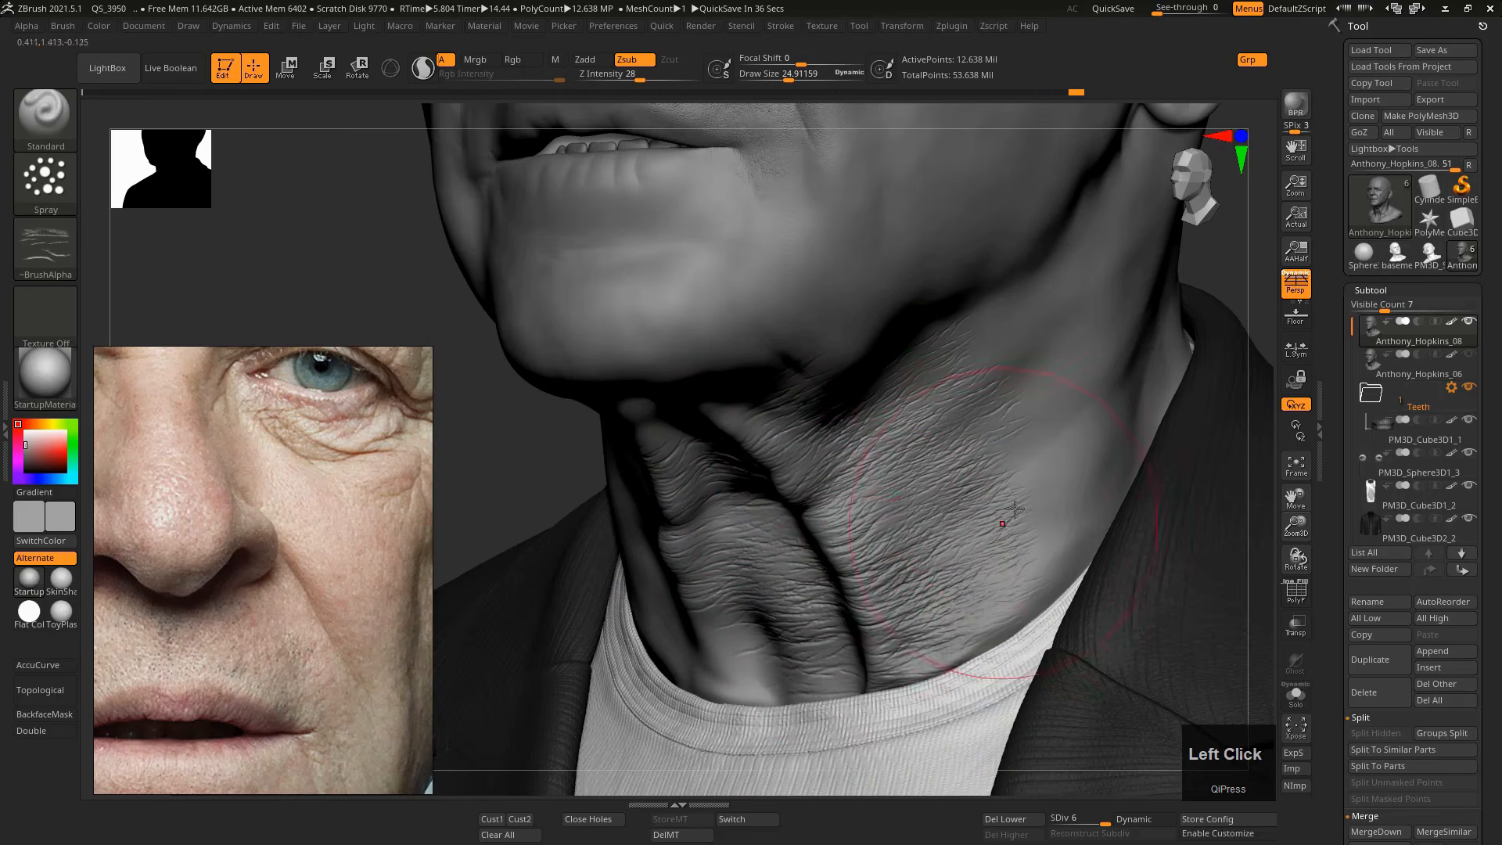
# Extend the wrinkle texture across the lower neck above the collar and around the throat at draw size about 21.83.
pyautogui.press('s')
pyautogui.moveTo(1023, 461)
pyautogui.mouseDown()
pyautogui.moveTo(1027, 573)
pyautogui.moveTo(988, 597)
pyautogui.mouseUp()
pyautogui.press('s')
pyautogui.moveTo(831, 628)
pyautogui.mouseDown()
pyautogui.moveTo(774, 637)
pyautogui.moveTo(735, 669)
pyautogui.moveTo(688, 661)
pyautogui.mouseUp()
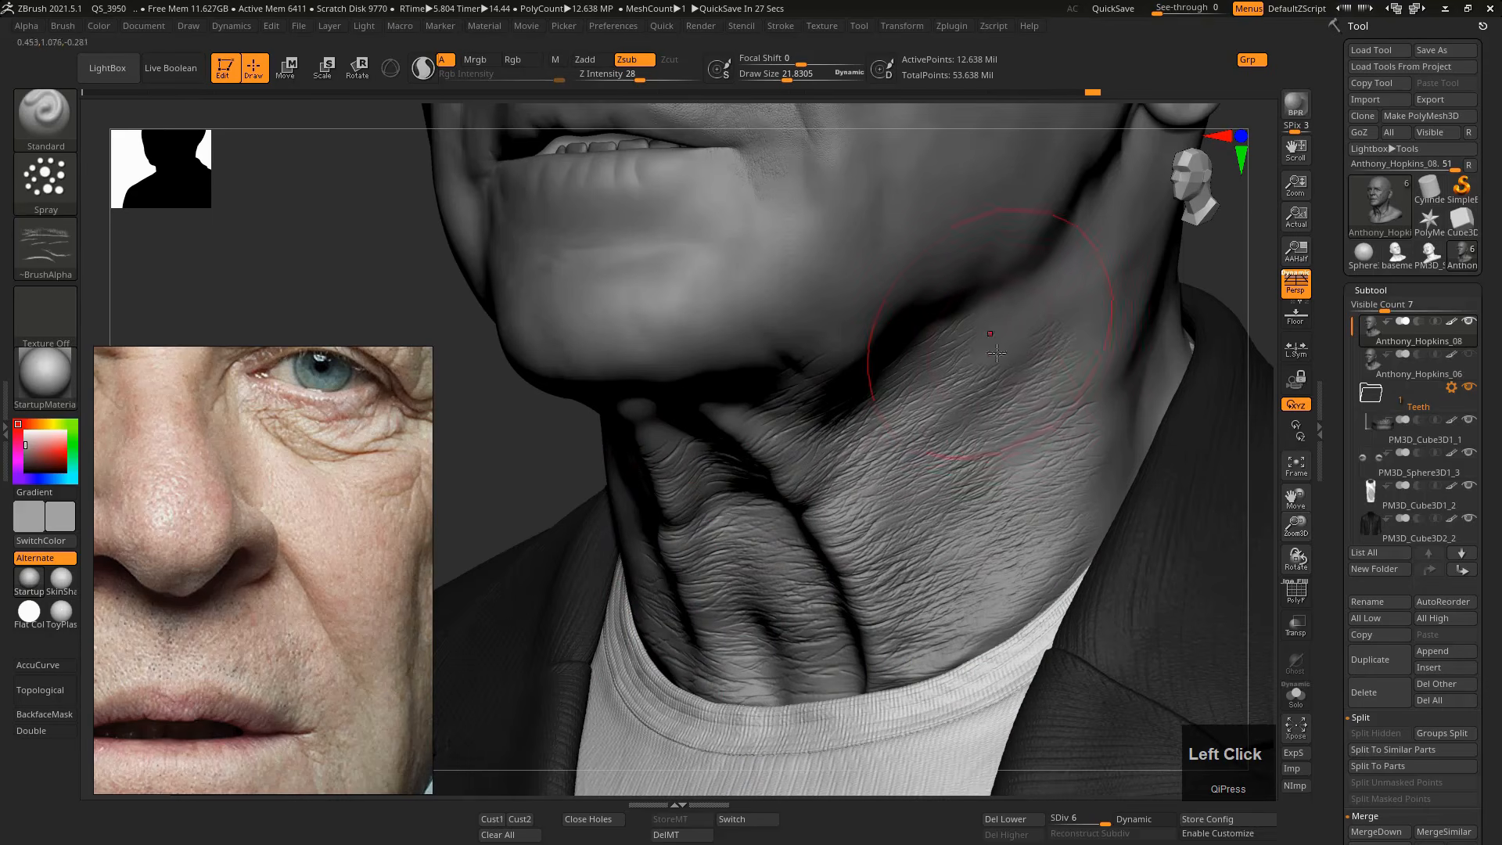
# Spray wrinkle texture along the neck beneath the jaw and toward the ear, reducing the draw size to about 17.78.
pyautogui.moveTo(997, 352)
pyautogui.mouseDown()
pyautogui.moveTo(1088, 423)
pyautogui.moveTo(1089, 313)
pyautogui.mouseUp()
pyautogui.press('s')
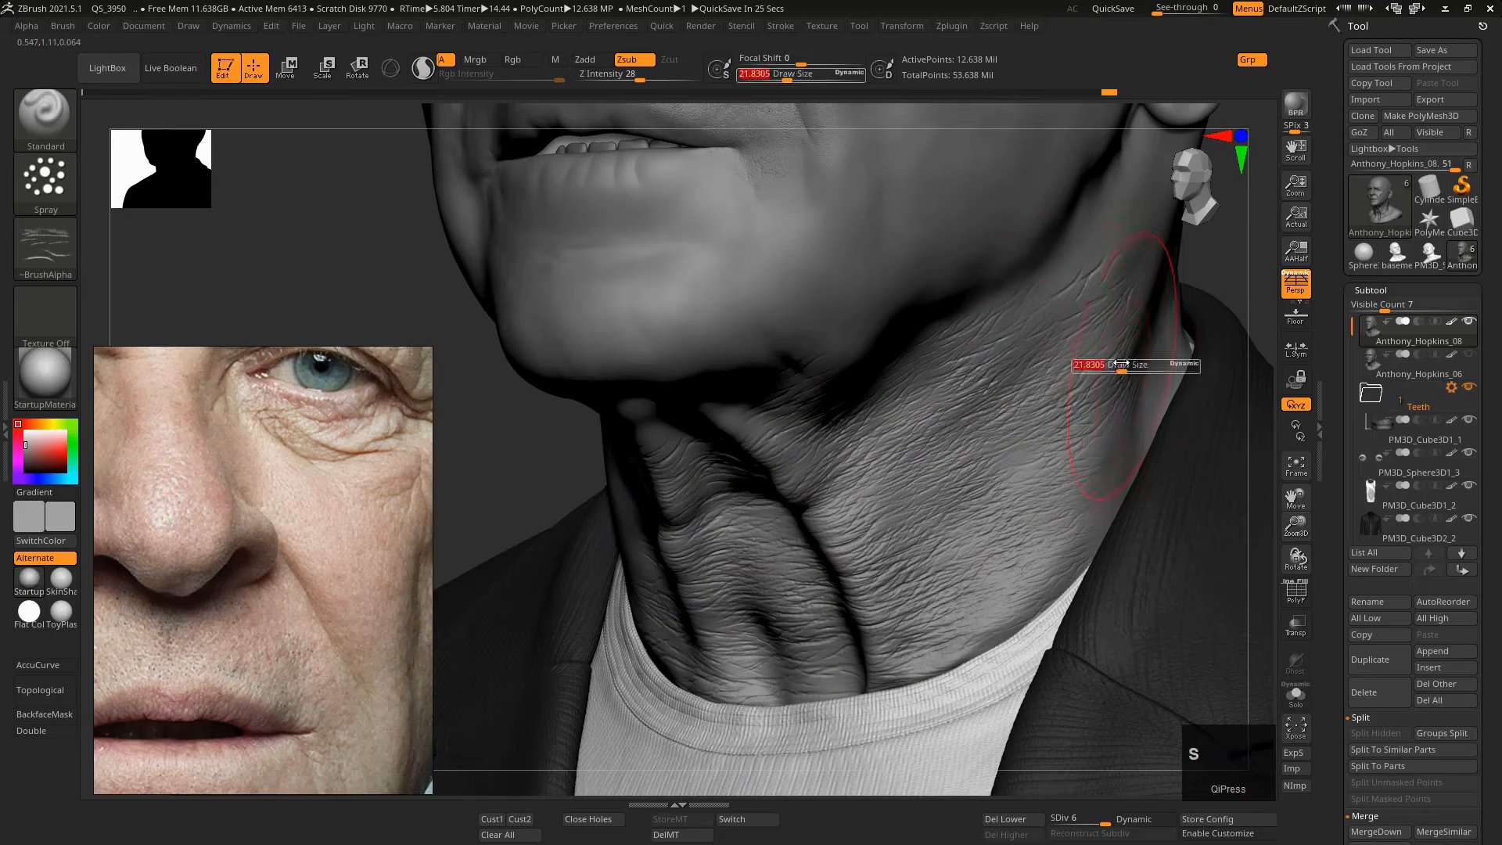
pyautogui.moveTo(1124, 366); pyautogui.dragTo(1119, 366)
pyautogui.press('s')
pyautogui.moveTo(1063, 311)
pyautogui.mouseDown()
pyautogui.moveTo(1056, 258)
pyautogui.moveTo(970, 391)
pyautogui.mouseUp()
pyautogui.press('shift')
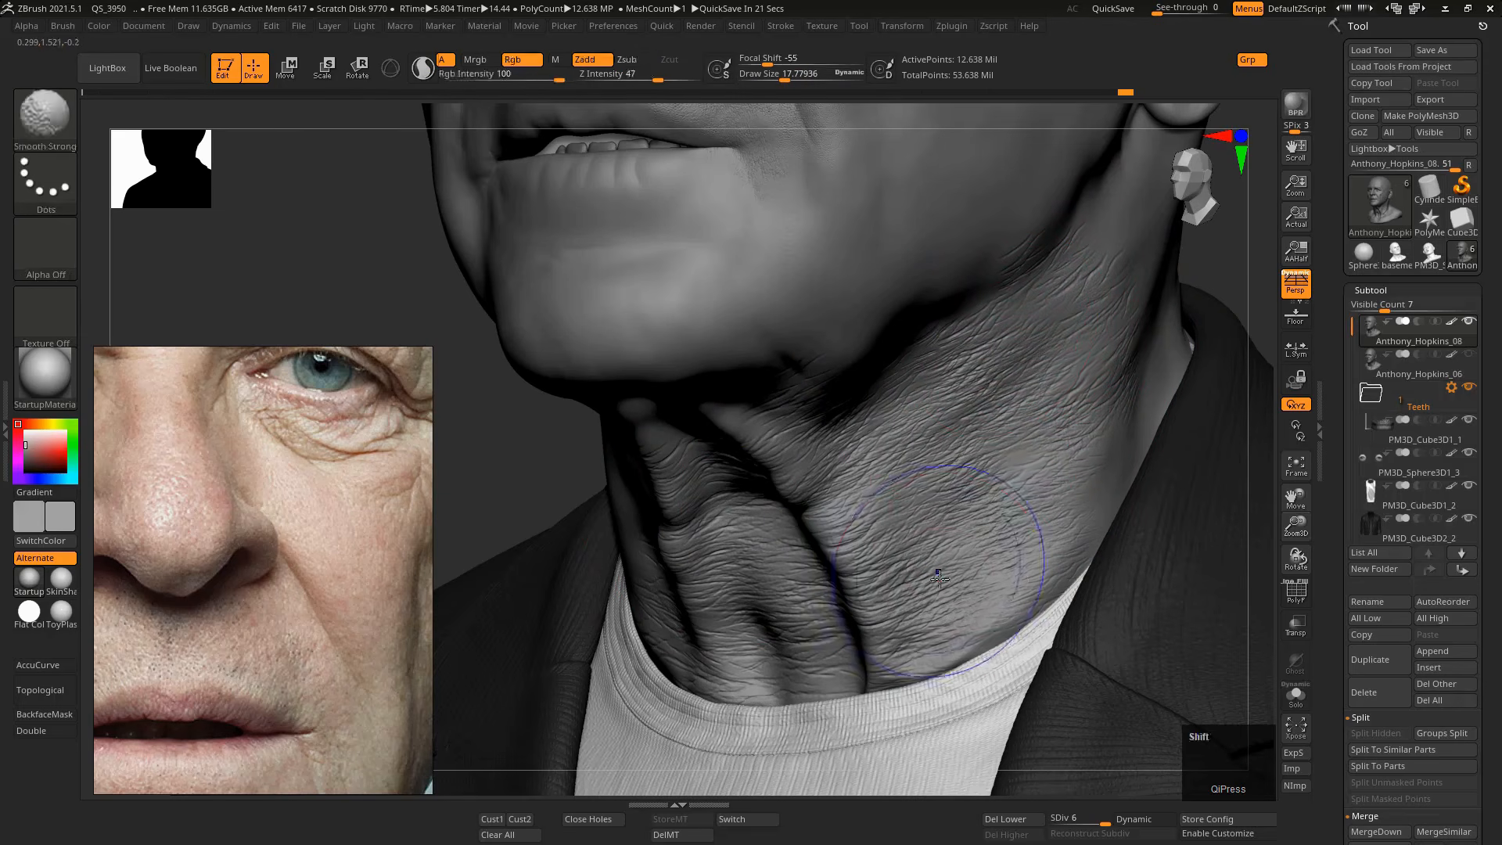
# Undo the latest throat stroke and spray wrinkle texture on the side of the neck at draw size about 20.41.
pyautogui.moveTo(829, 651)
pyautogui.mouseDown()
pyautogui.moveTo(846, 671)
pyautogui.moveTo(806, 663)
pyautogui.mouseUp()
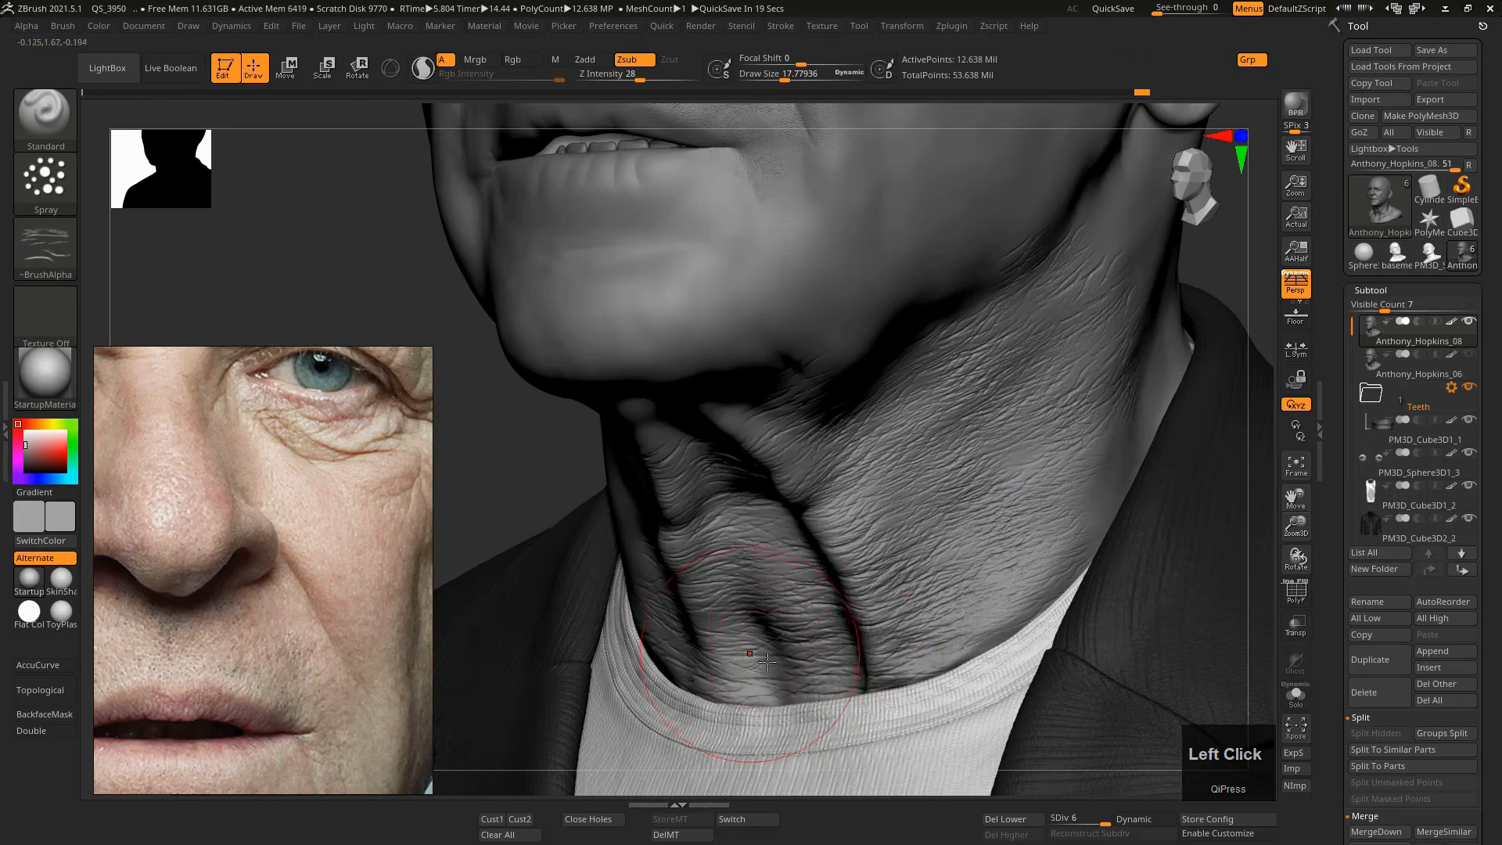
pyautogui.hotkey('ctrl', 'z')
pyautogui.moveTo(1045, 501); pyautogui.dragTo(933, 563, button='right')
pyautogui.press('alt')
pyautogui.press('s')
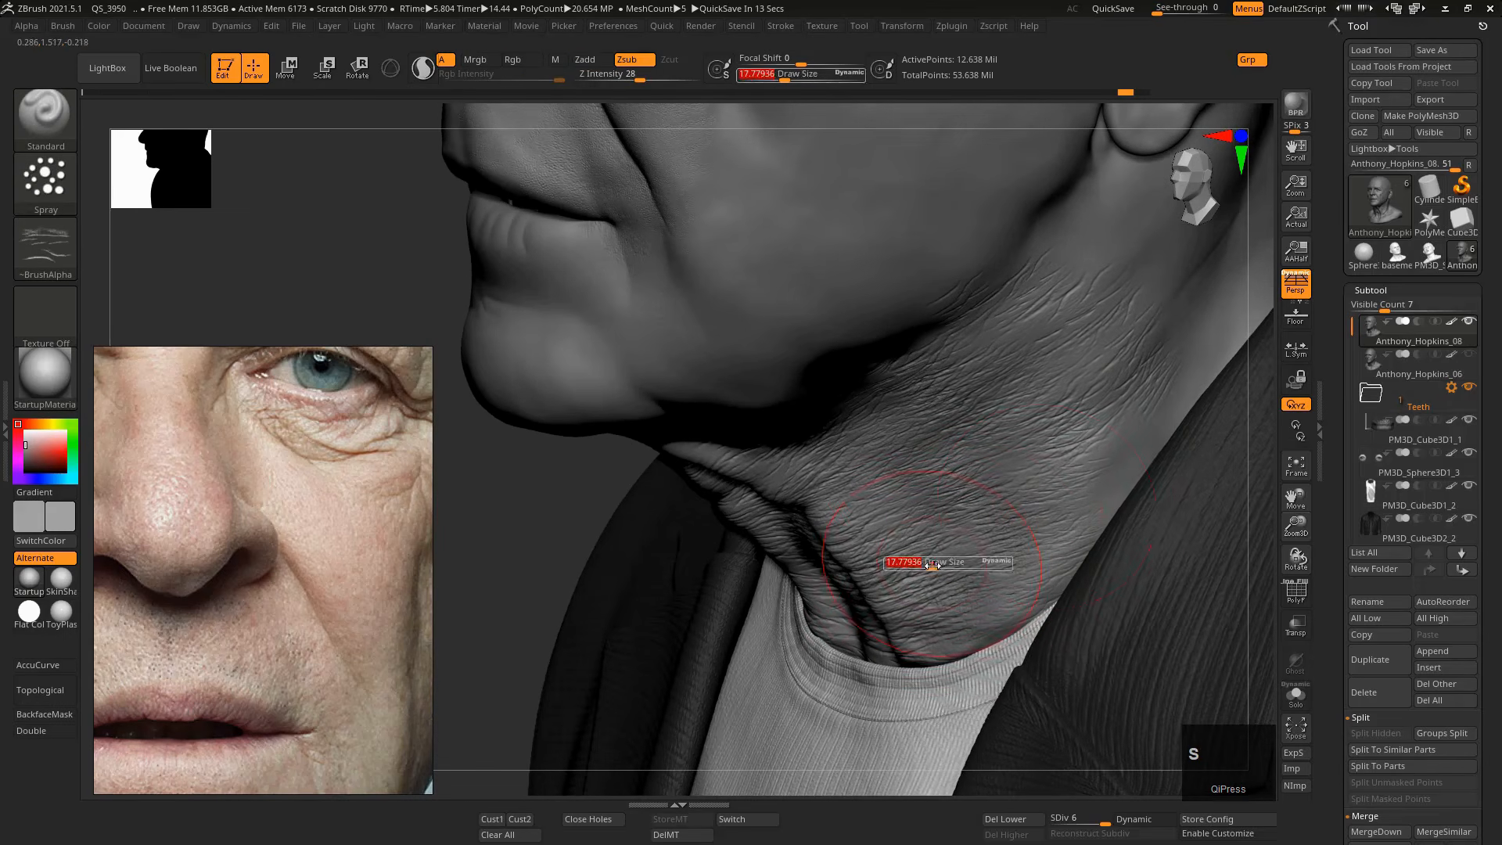
pyautogui.click(1092, 565)
pyautogui.press('s')
pyautogui.click(1071, 510)
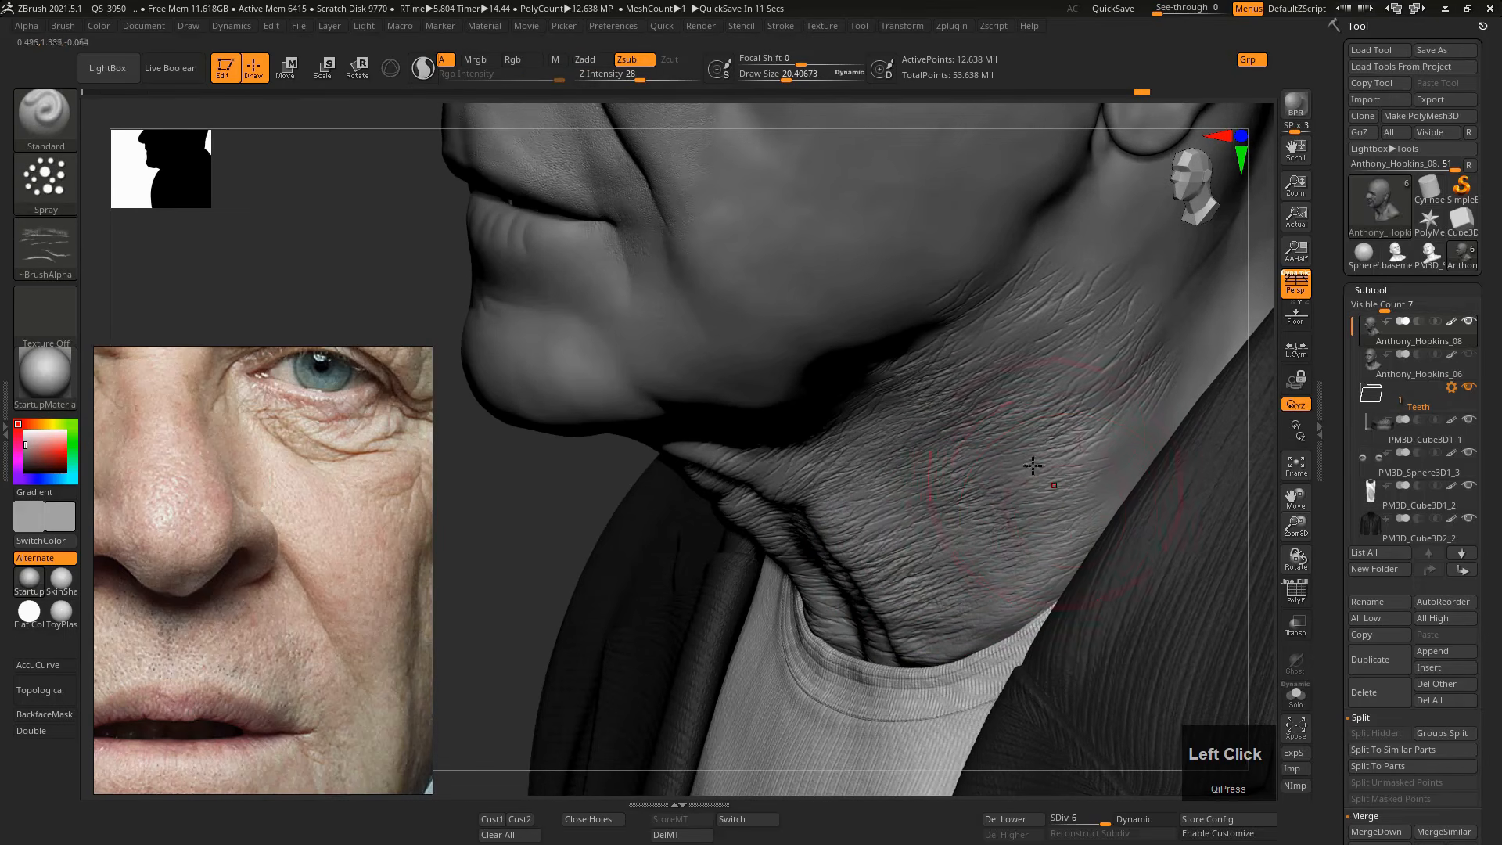
pyautogui.moveTo(1056, 492); pyautogui.dragTo(951, 540)
pyautogui.moveTo(1091, 509); pyautogui.dragTo(1120, 401)
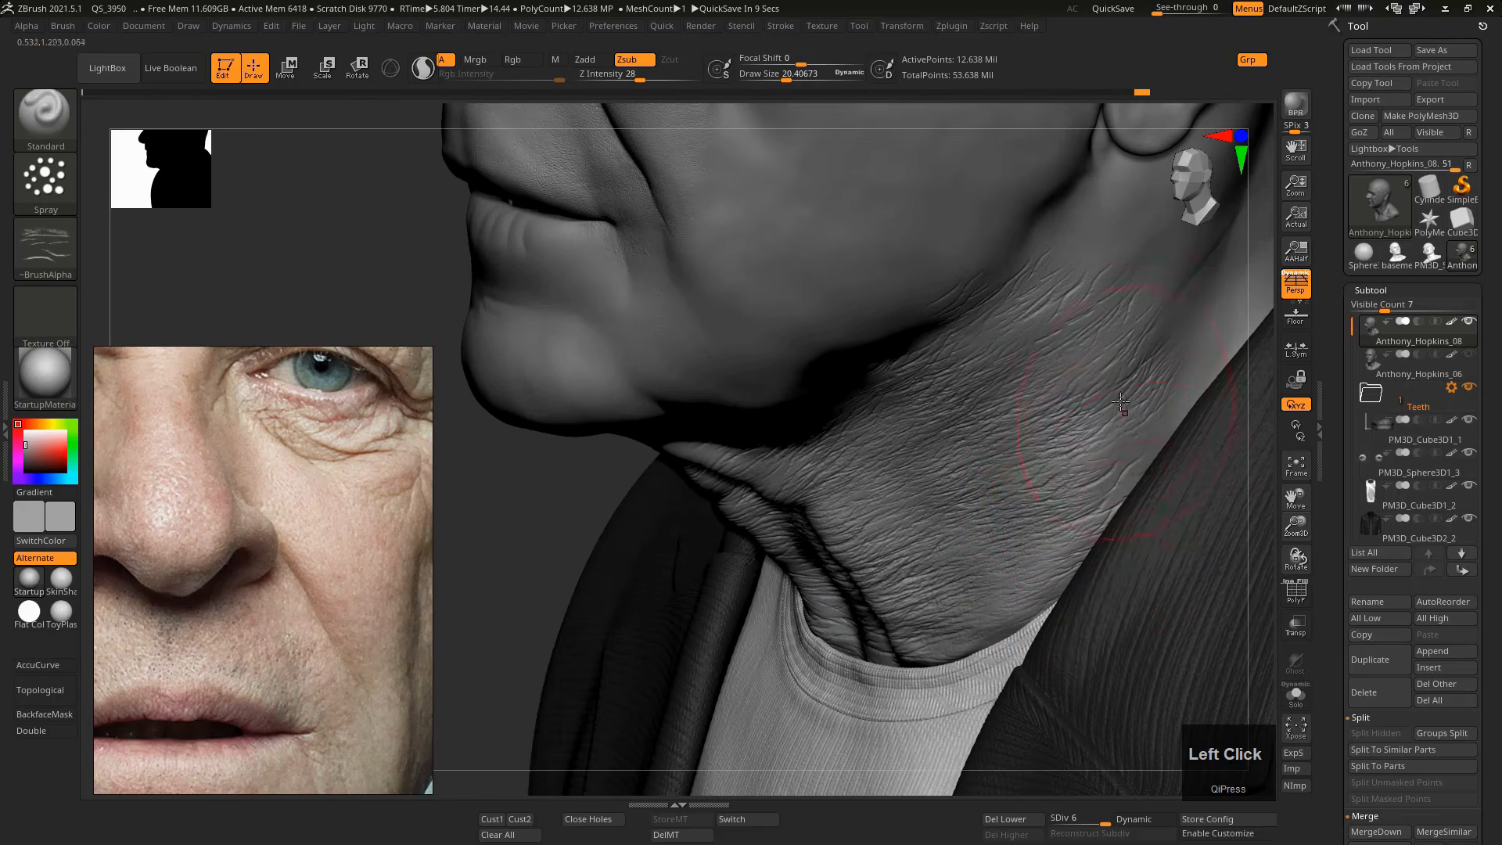
# Extend the wrinkle spray up the side of the neck toward the ear at draw size about 20.41.
pyautogui.press('s')
pyautogui.click(1135, 454)
pyautogui.press('s')
pyautogui.click(1119, 457)
pyautogui.press('s')
pyautogui.click(1080, 378)
pyautogui.moveTo(1084, 372)
pyautogui.mouseDown()
pyautogui.moveTo(978, 358)
pyautogui.moveTo(1128, 362)
pyautogui.mouseUp()
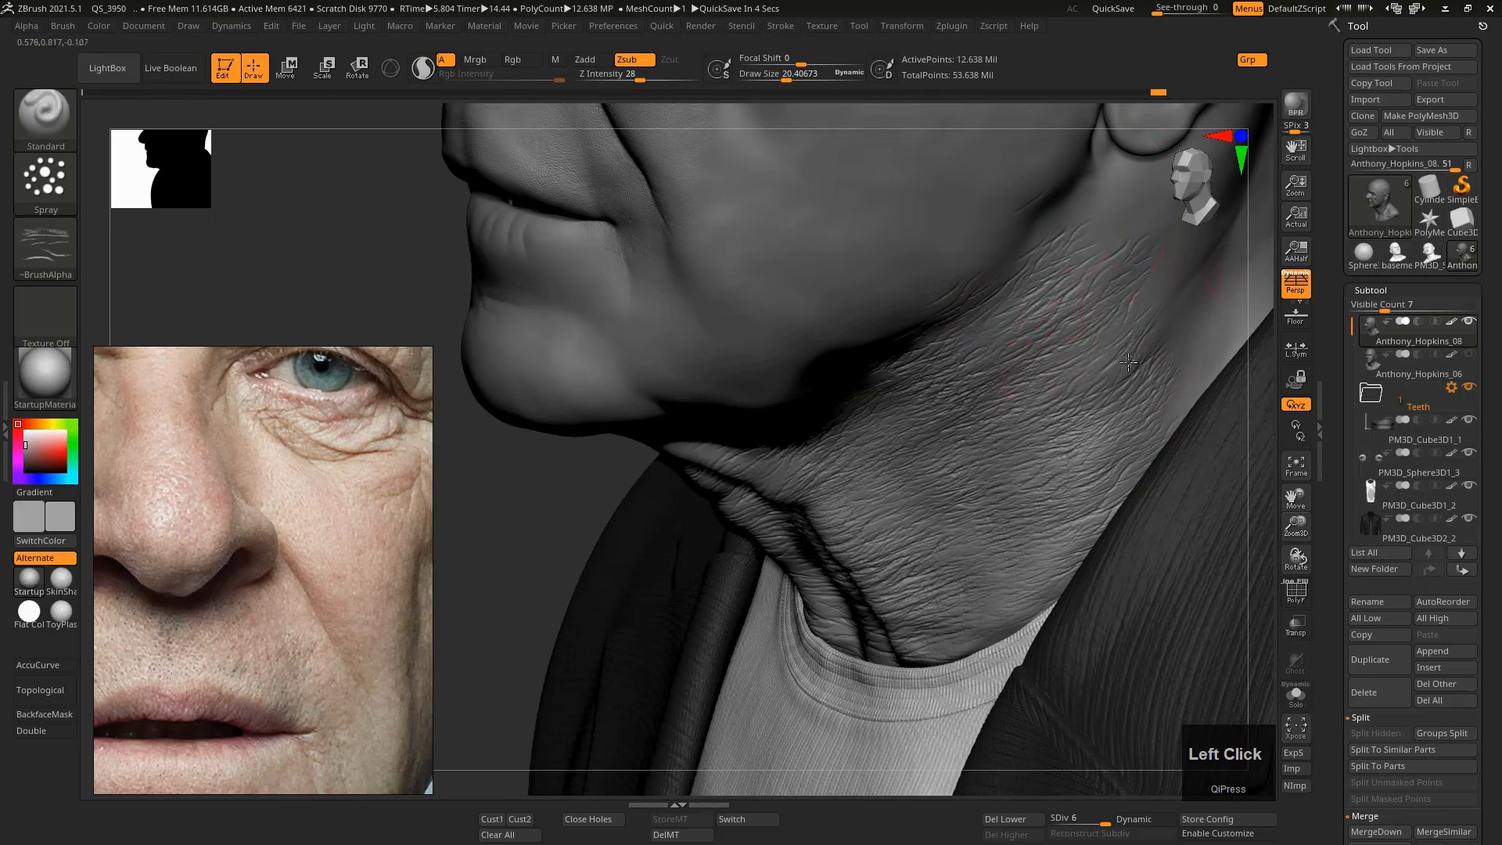
# Examine the overall neck texture from several angles and compare it with the jaw and neck area of the reference photo.
pyautogui.moveTo(1040, 503)
pyautogui.keyDown('ctrl'); pyautogui.mouseDown(button='right')
pyautogui.moveTo(963, 531)
pyautogui.moveTo(970, 479)
pyautogui.moveTo(912, 459)
pyautogui.mouseUp(button='right'); pyautogui.keyUp('ctrl')
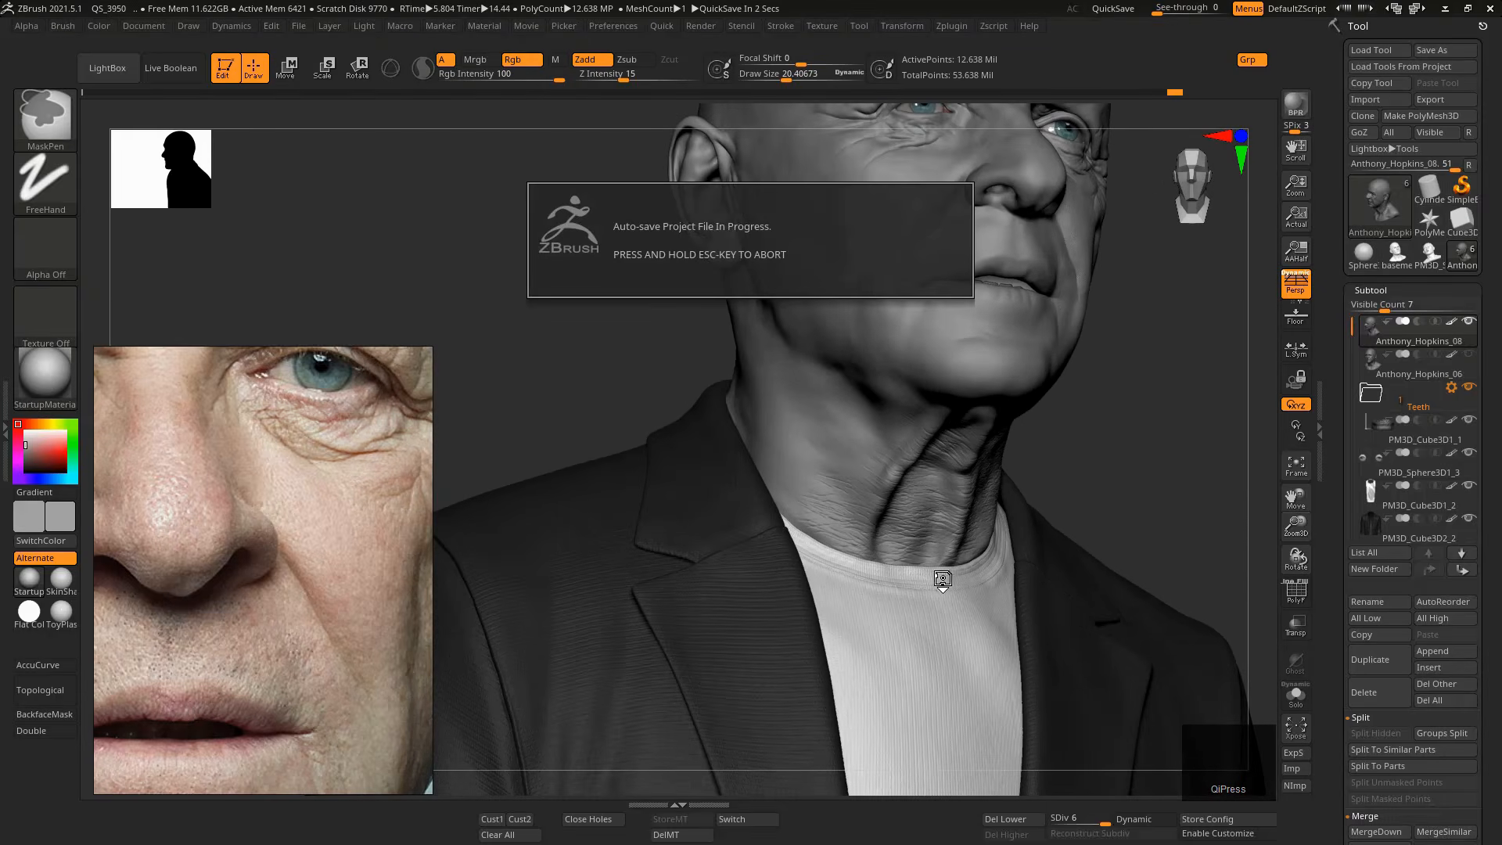
pyautogui.middleClick(956, 611)
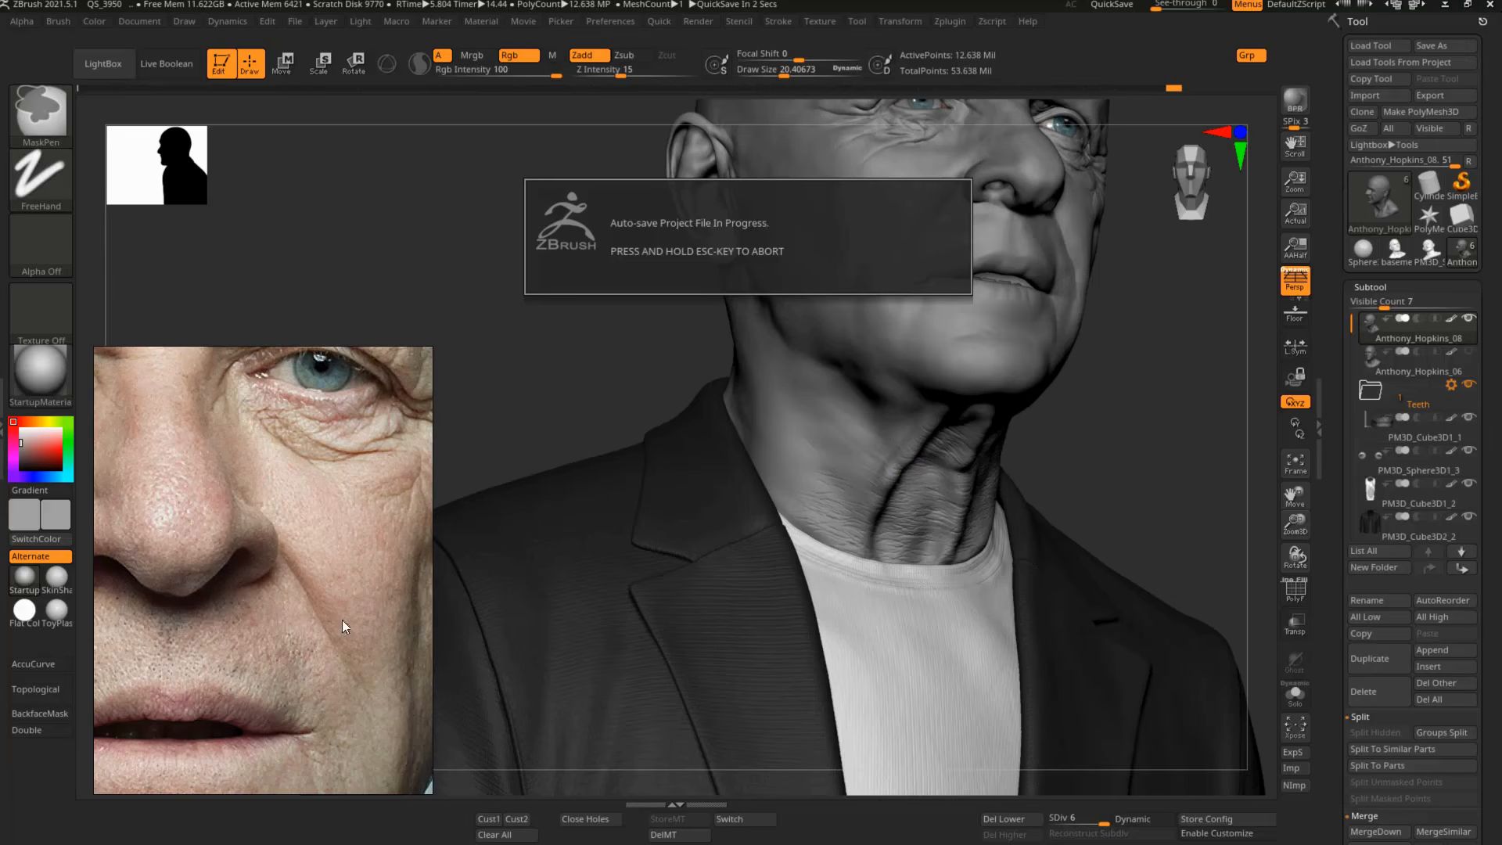
pyautogui.keyDown('alt'); pyautogui.moveTo(297, 624); pyautogui.dragTo(311, 375, button='middle'); pyautogui.keyUp('alt')
pyautogui.keyDown('alt'); pyautogui.moveTo(290, 720); pyautogui.dragTo(313, 442, button='middle'); pyautogui.keyUp('alt')
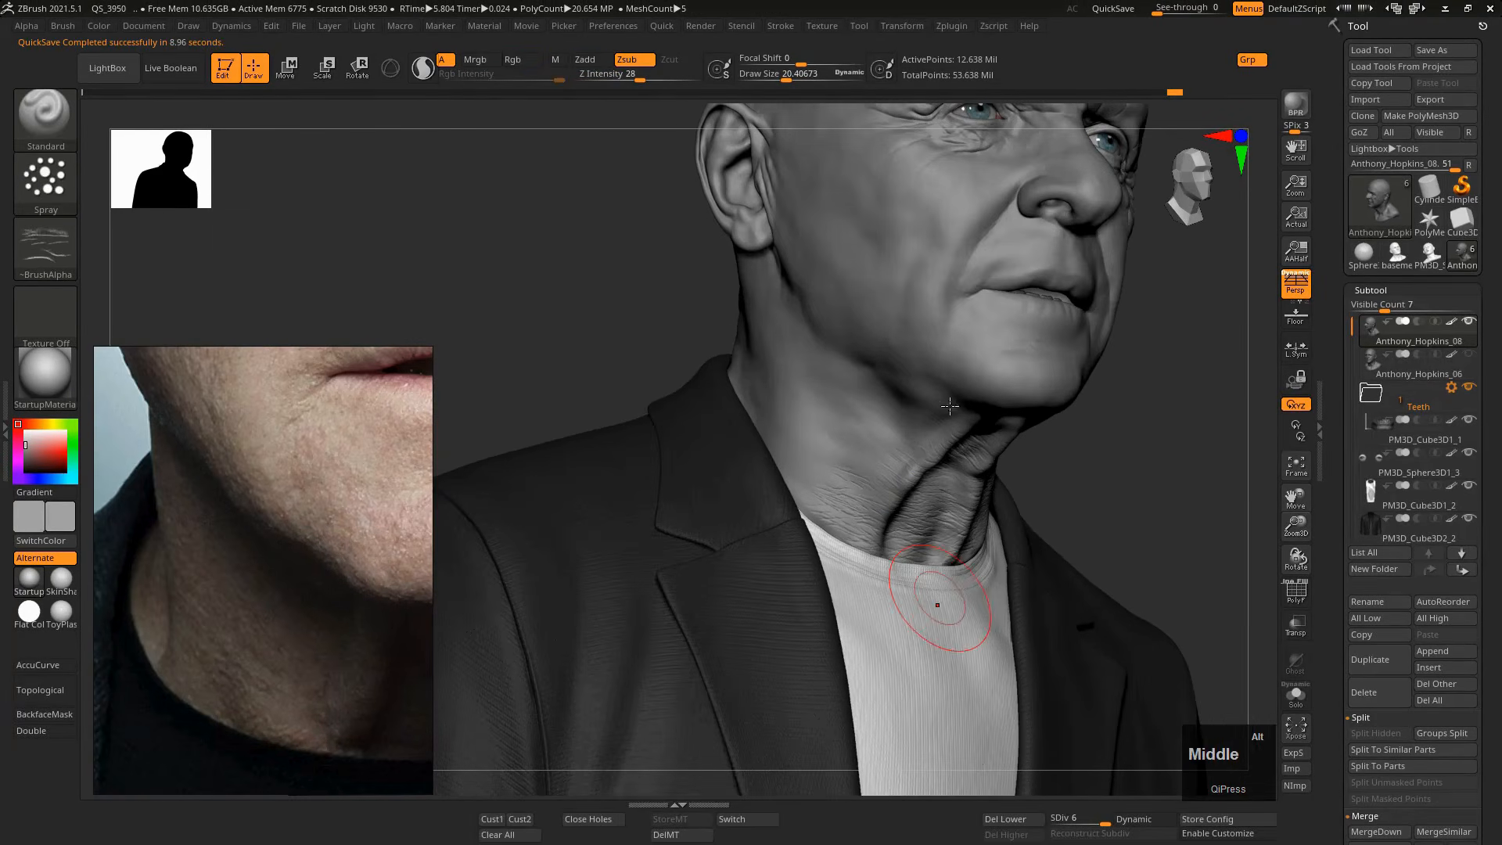
pyautogui.rightClick(955, 487)
pyautogui.moveTo(902, 497); pyautogui.dragTo(894, 495, button='right')
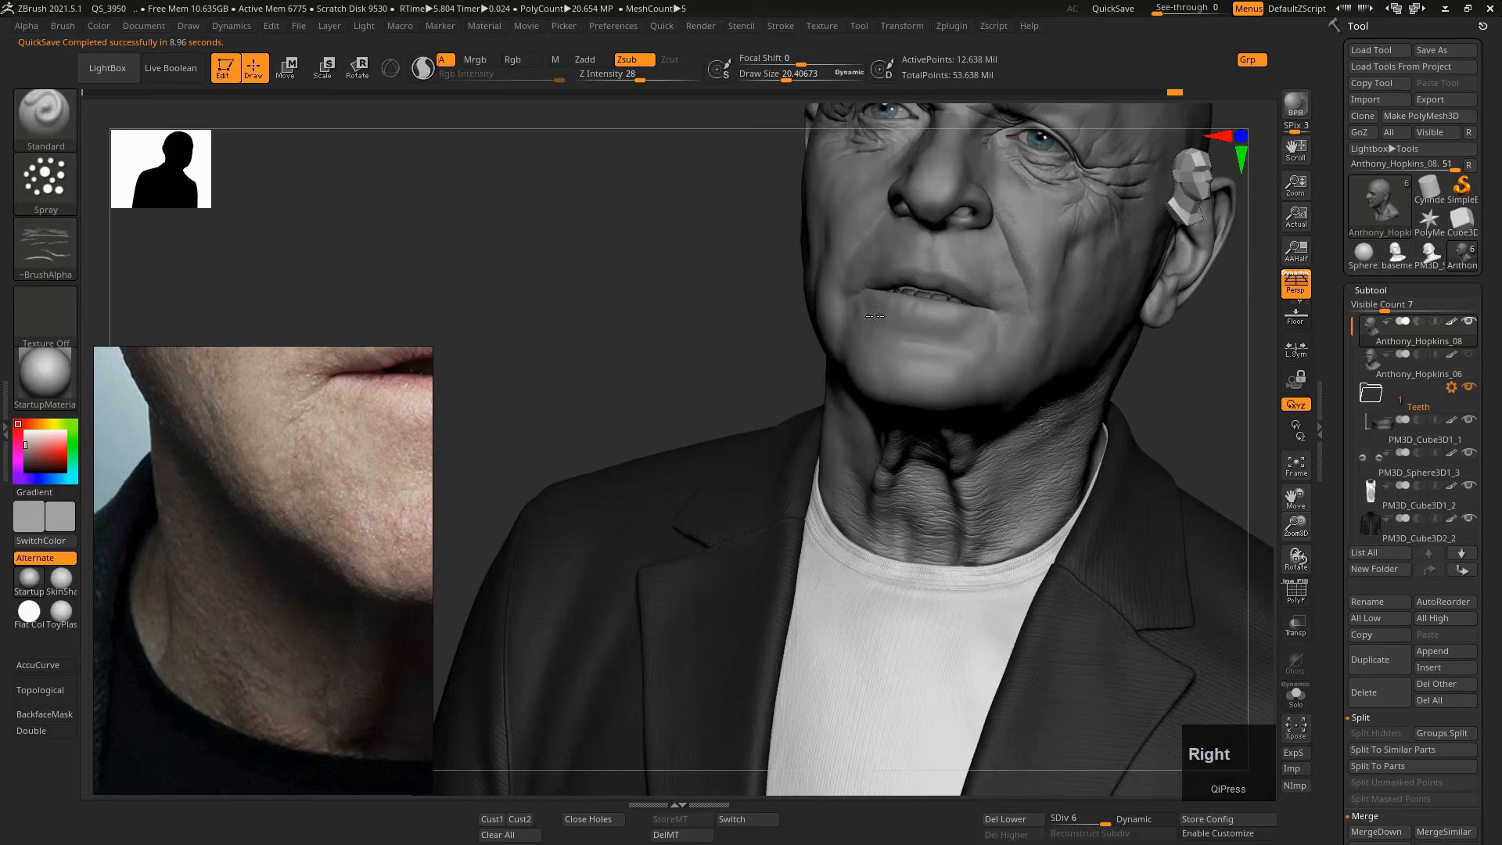
pyautogui.moveTo(874, 315)
pyautogui.mouseDown(button='right')
pyautogui.moveTo(915, 463)
pyautogui.moveTo(1003, 492)
pyautogui.moveTo(992, 505)
pyautogui.mouseUp(button='right')
# Soften the sprayed wrinkles on the side of the neck with the Smooth Strong brush at draw size about 21.83.
pyautogui.moveTo(1011, 540)
pyautogui.keyDown('shift'); pyautogui.mouseDown()
pyautogui.moveTo(979, 469)
pyautogui.moveTo(984, 554)
pyautogui.moveTo(971, 489)
pyautogui.mouseUp(); pyautogui.keyUp('shift')
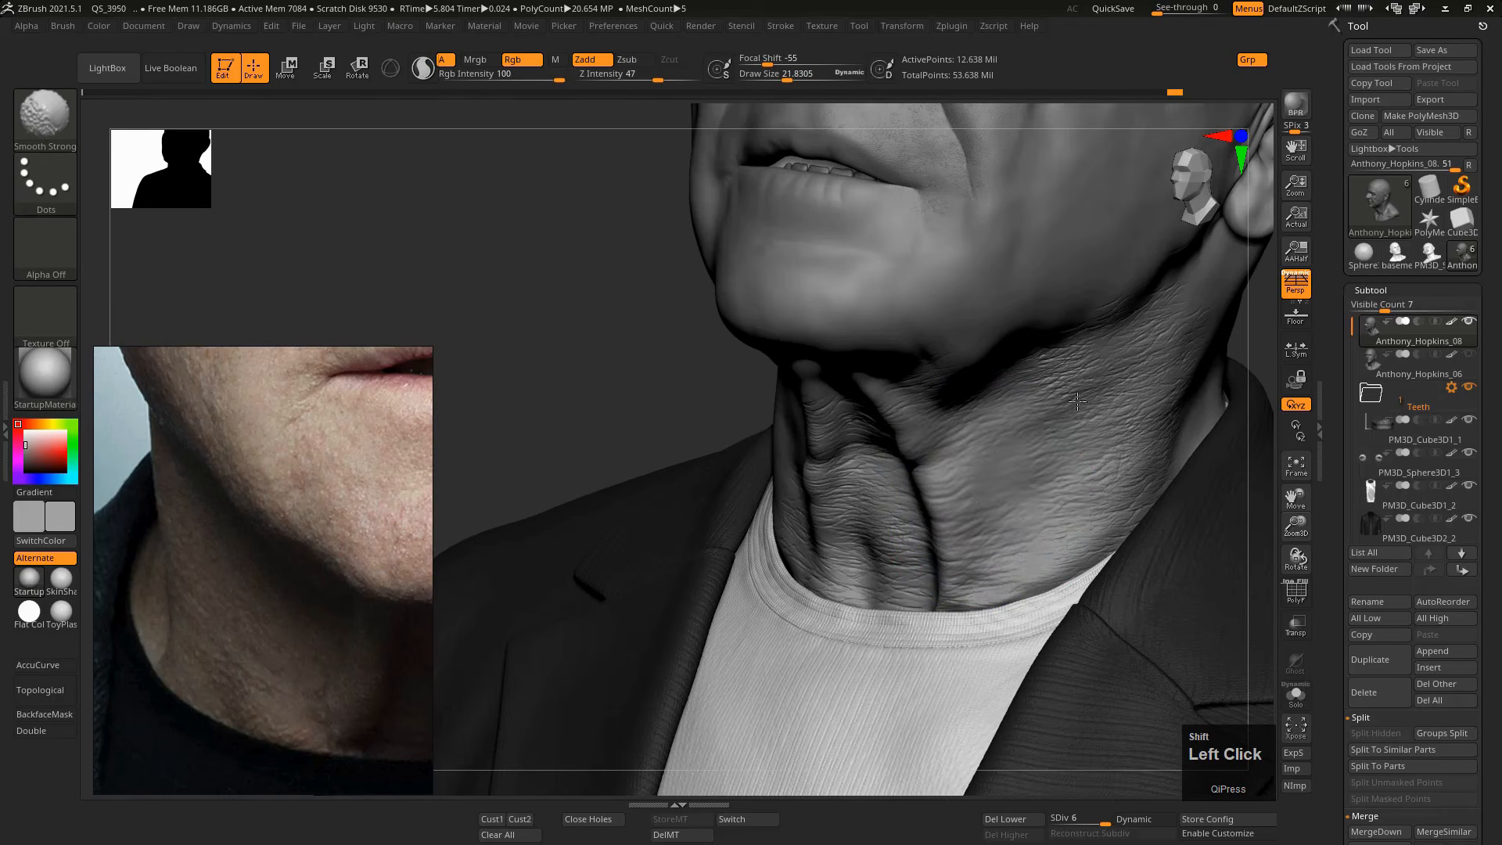
pyautogui.press('s')
pyautogui.moveTo(1027, 405)
pyautogui.keyDown('shift'); pyautogui.mouseDown()
pyautogui.moveTo(987, 475)
pyautogui.moveTo(1021, 455)
pyautogui.moveTo(1008, 551)
pyautogui.mouseUp(); pyautogui.keyUp('shift')
pyautogui.press('s')
pyautogui.press('s')
# Respray wrinkles over the smoothed side of the neck at draw size about 19.06, and over the throat folds at about 10.63.
pyautogui.moveTo(973, 613); pyautogui.dragTo(970, 614)
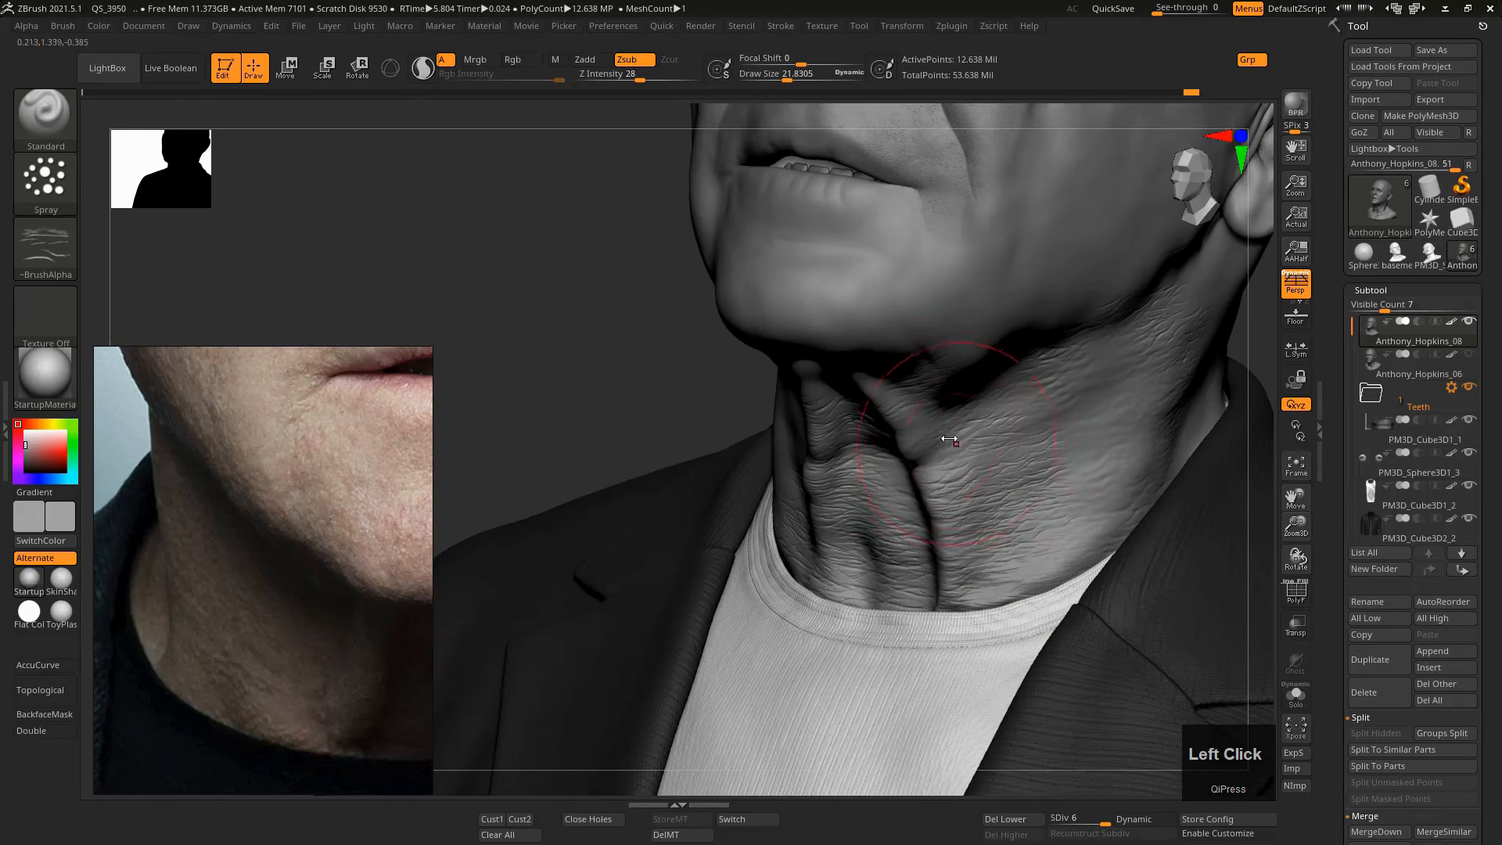
pyautogui.press('s')
pyautogui.moveTo(1021, 417)
pyautogui.mouseDown()
pyautogui.moveTo(1087, 461)
pyautogui.moveTo(1041, 607)
pyautogui.moveTo(1138, 438)
pyautogui.moveTo(1139, 395)
pyautogui.mouseUp()
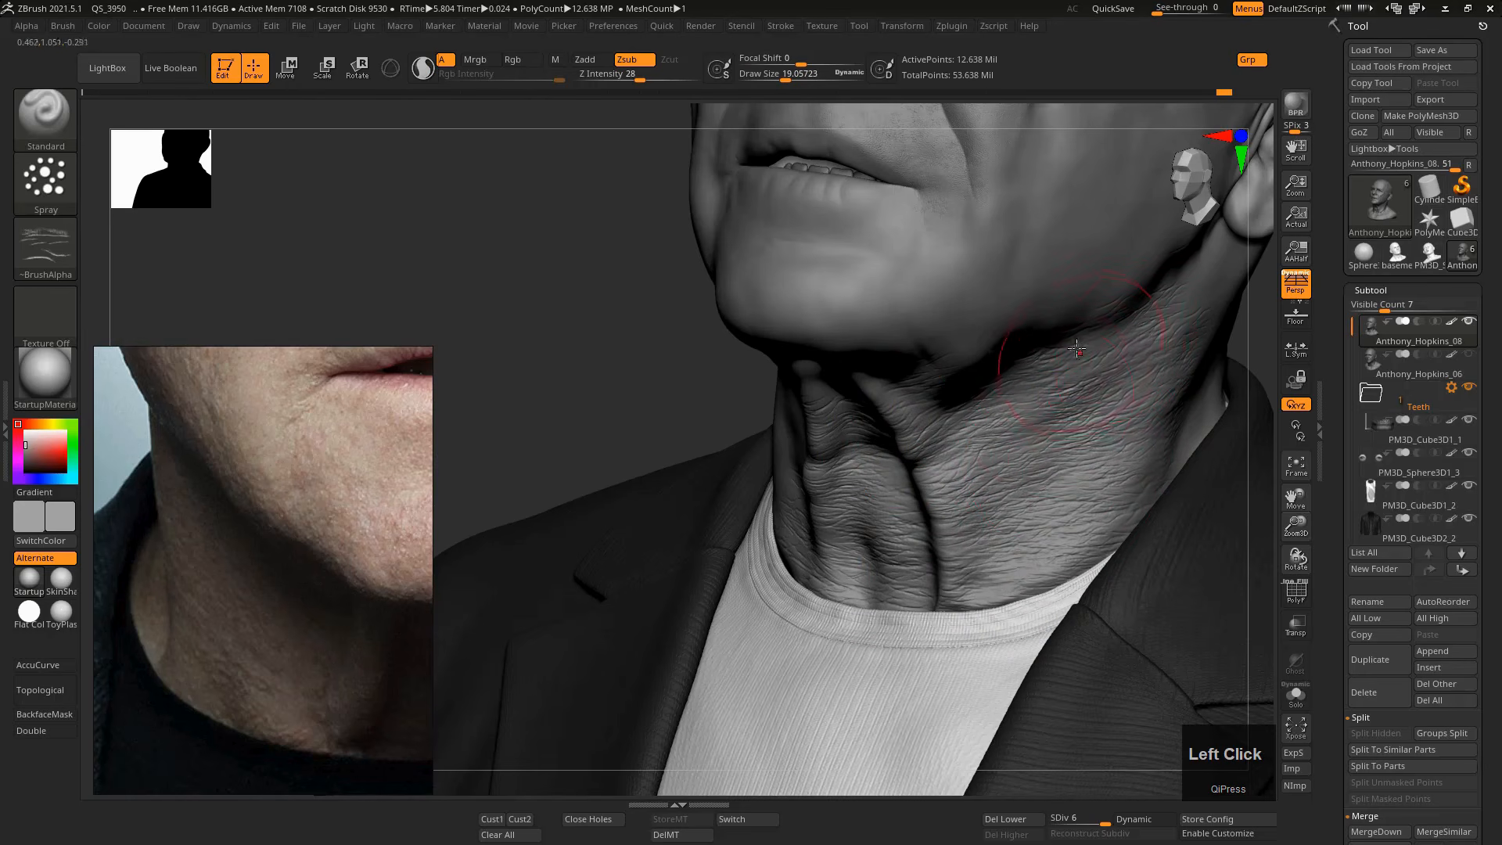
pyautogui.moveTo(888, 429); pyautogui.dragTo(886, 435)
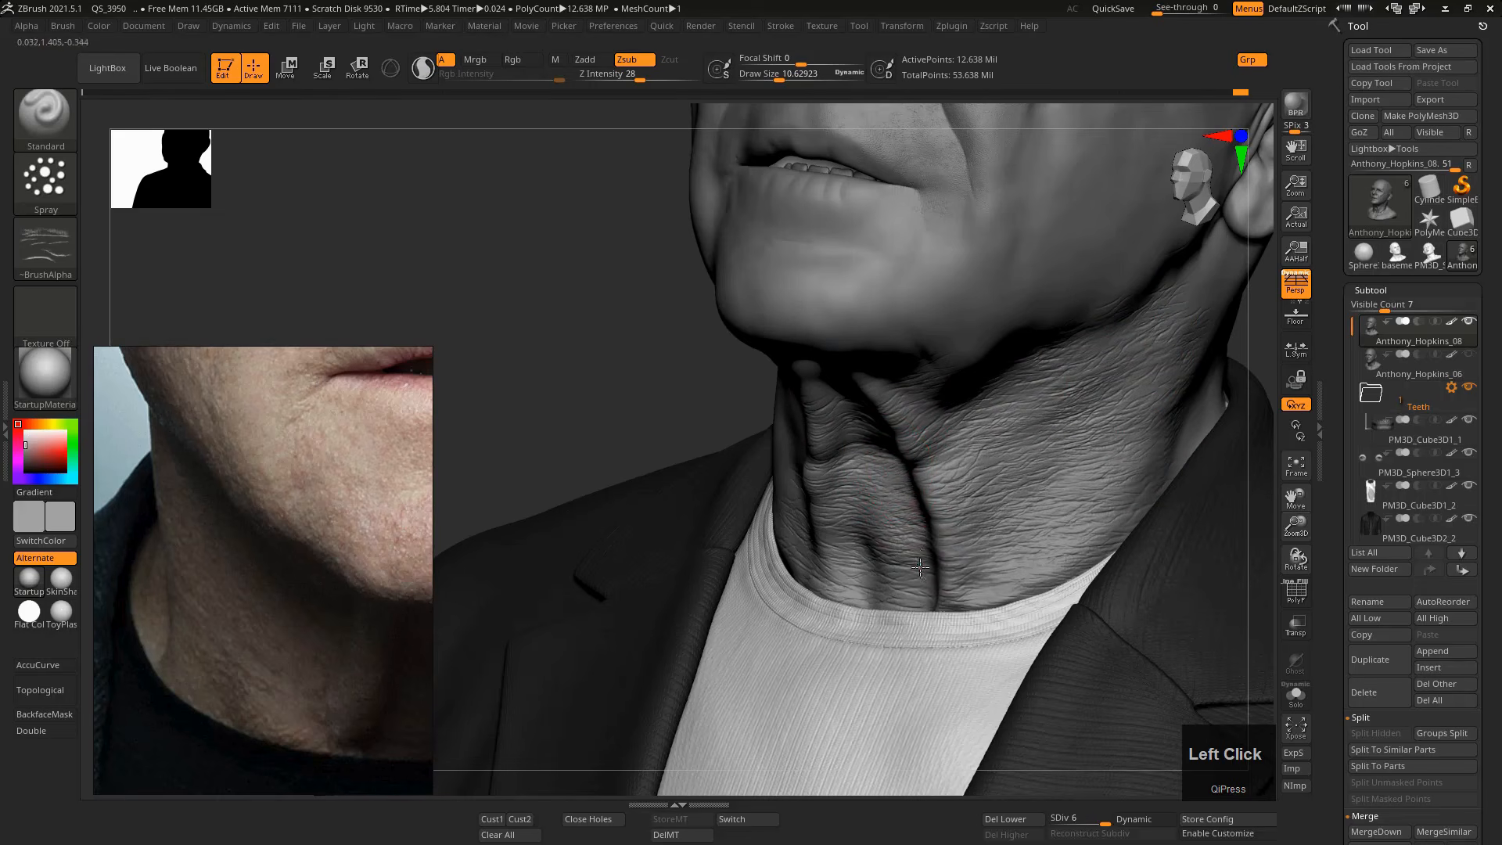
pyautogui.moveTo(922, 553); pyautogui.dragTo(888, 557)
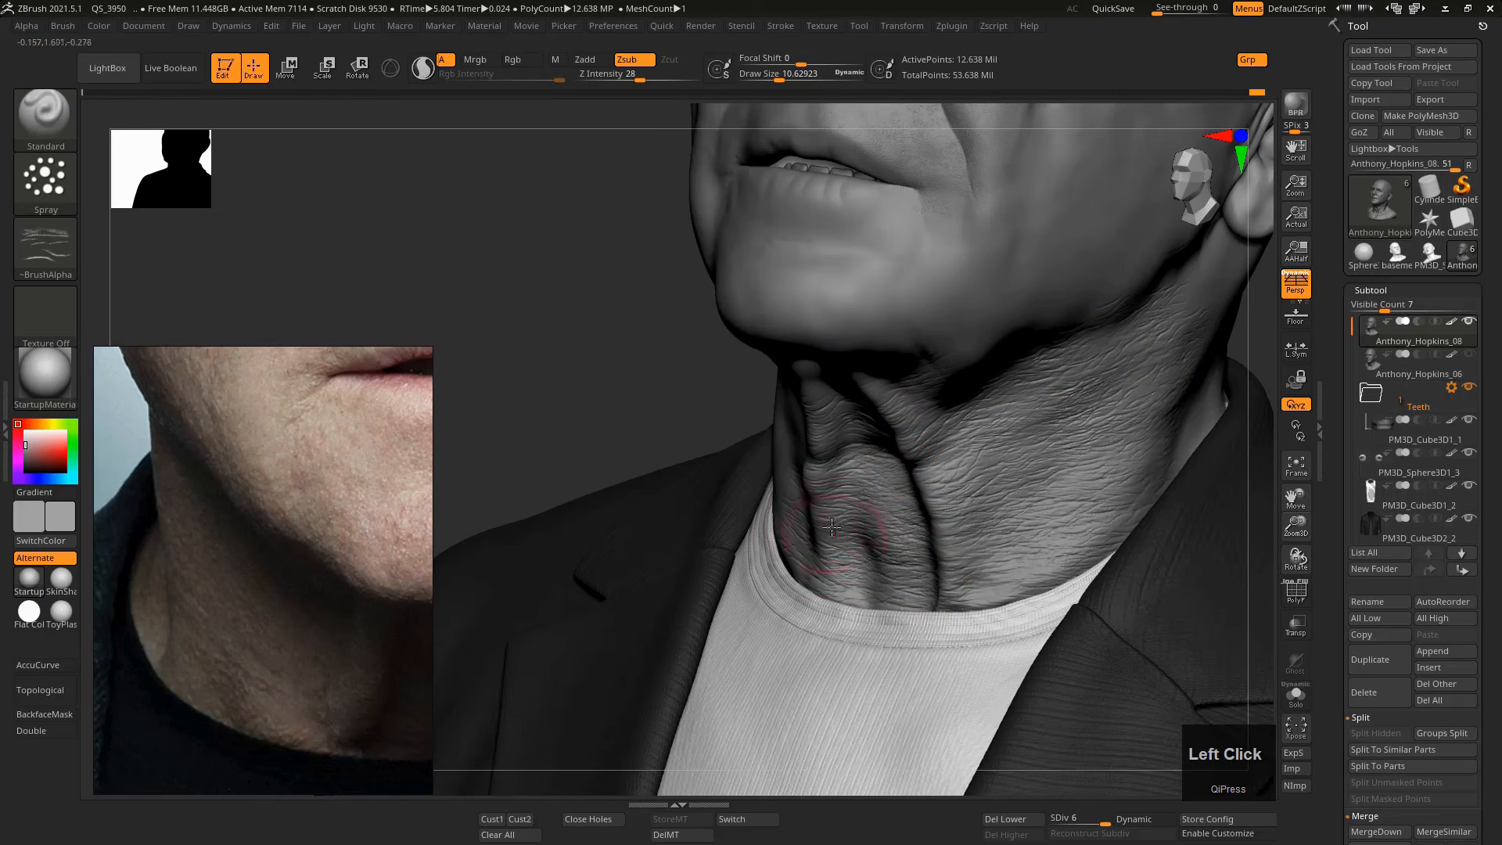
# Try spraying wrinkles on the opposite side of the neck at draw size about 28.32, and undo the stroke.
pyautogui.moveTo(839, 556)
pyautogui.mouseDown(button='right')
pyautogui.moveTo(858, 527)
pyautogui.moveTo(849, 456)
pyautogui.moveTo(831, 450)
pyautogui.mouseUp(button='right')
pyautogui.press('s')
pyautogui.click(811, 449)
pyautogui.press('s')
pyautogui.moveTo(811, 449); pyautogui.dragTo(816, 518)
pyautogui.press('s')
pyautogui.moveTo(802, 393)
pyautogui.mouseDown()
pyautogui.moveTo(761, 402)
pyautogui.moveTo(695, 343)
pyautogui.moveTo(691, 476)
pyautogui.mouseUp()
pyautogui.hotkey('ctrl', 'z')
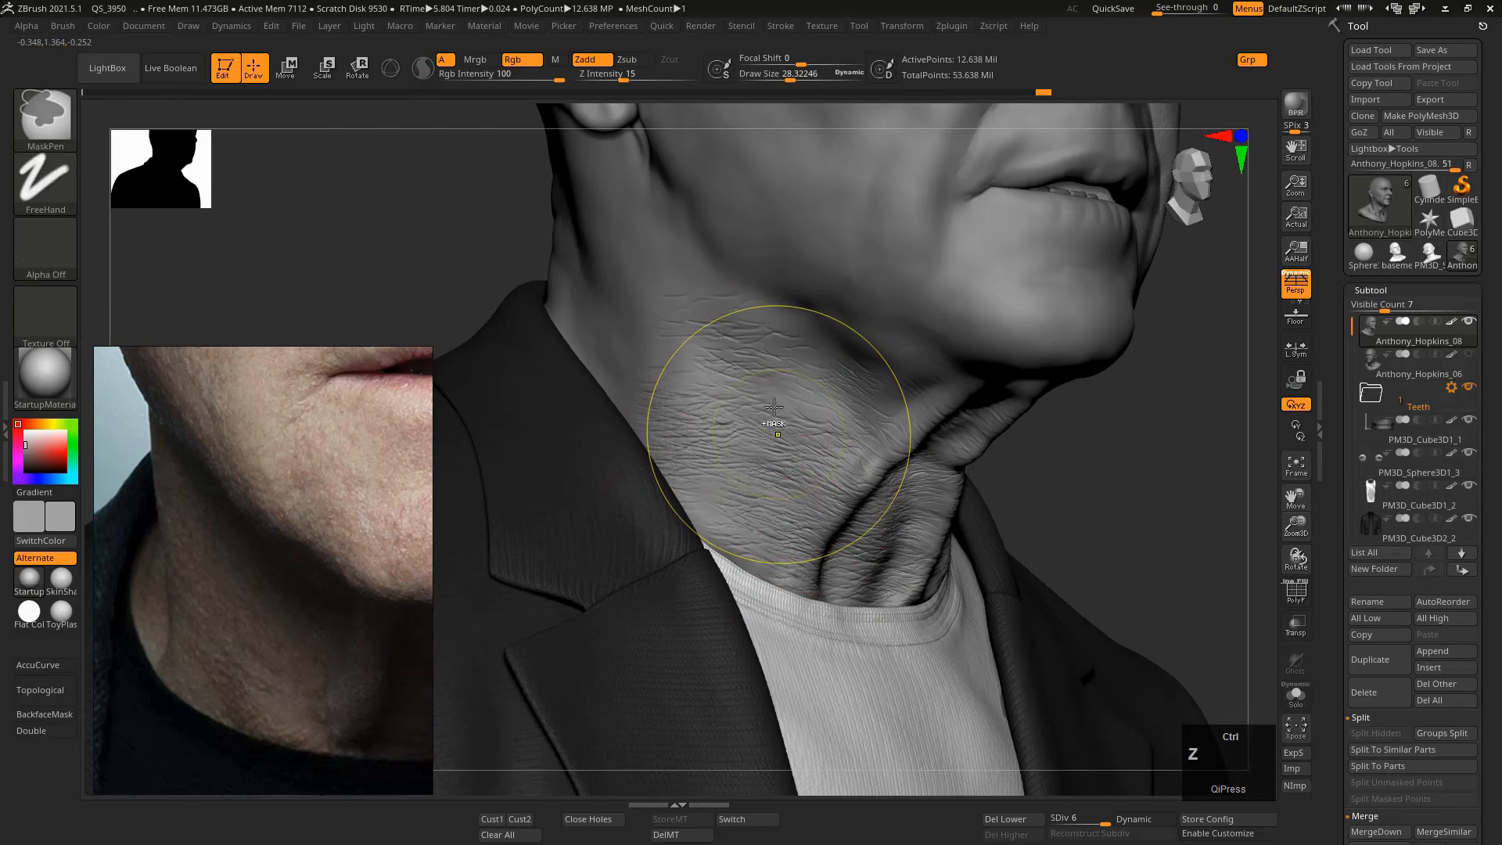
# Spray wrinkles over the opposite side of the neck from the collar up to the jawline, using draw sizes about 24.91 and 23.33.
pyautogui.press('s')
pyautogui.moveTo(787, 404)
pyautogui.mouseDown()
pyautogui.moveTo(798, 397)
pyautogui.moveTo(754, 459)
pyautogui.moveTo(752, 445)
pyautogui.mouseUp()
pyautogui.press('s')
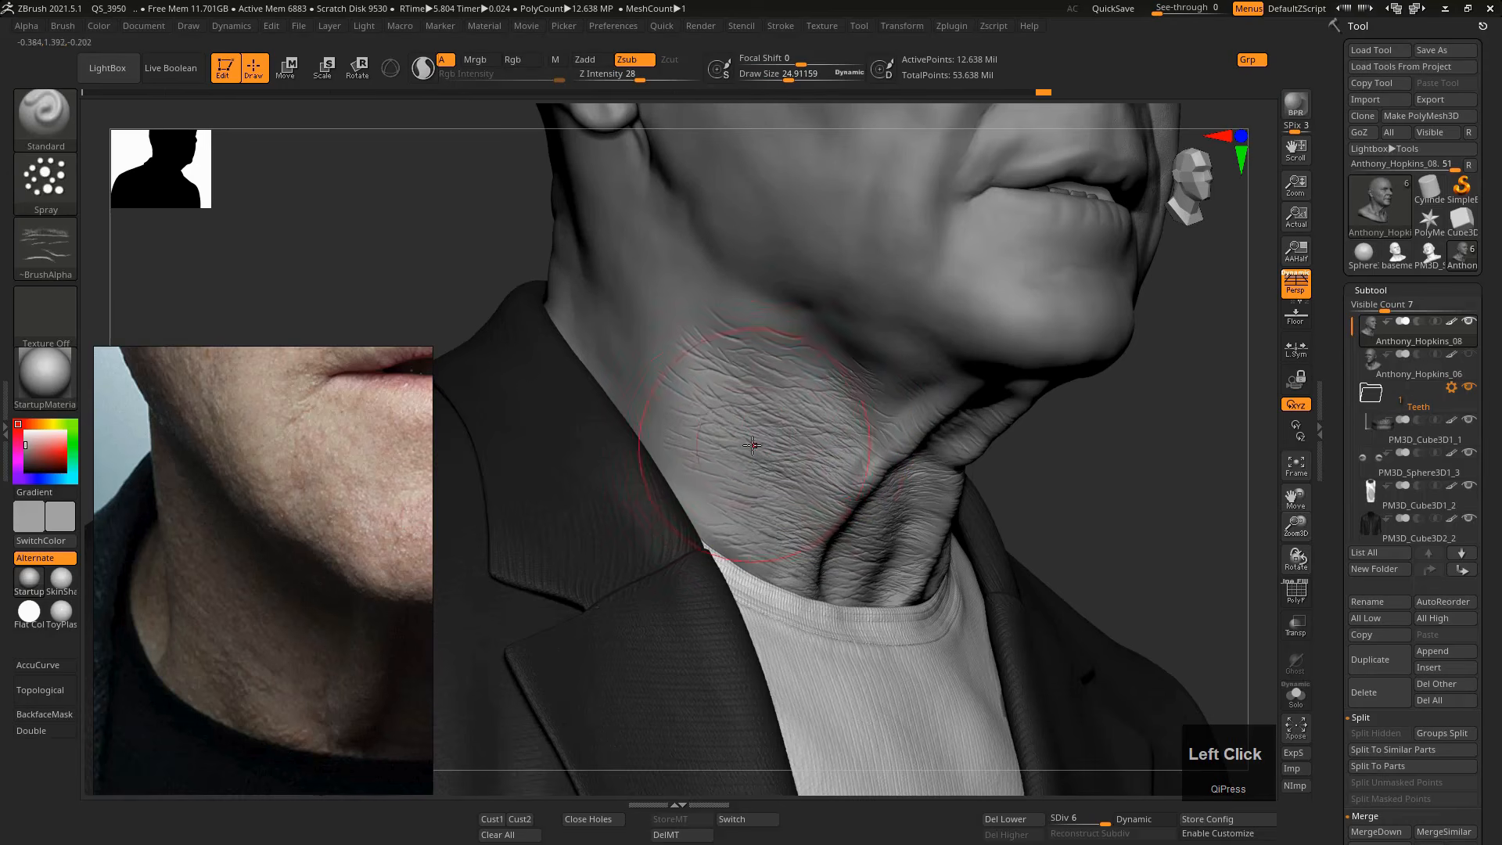
pyautogui.moveTo(707, 493); pyautogui.dragTo(748, 578)
pyautogui.moveTo(664, 316); pyautogui.dragTo(636, 420)
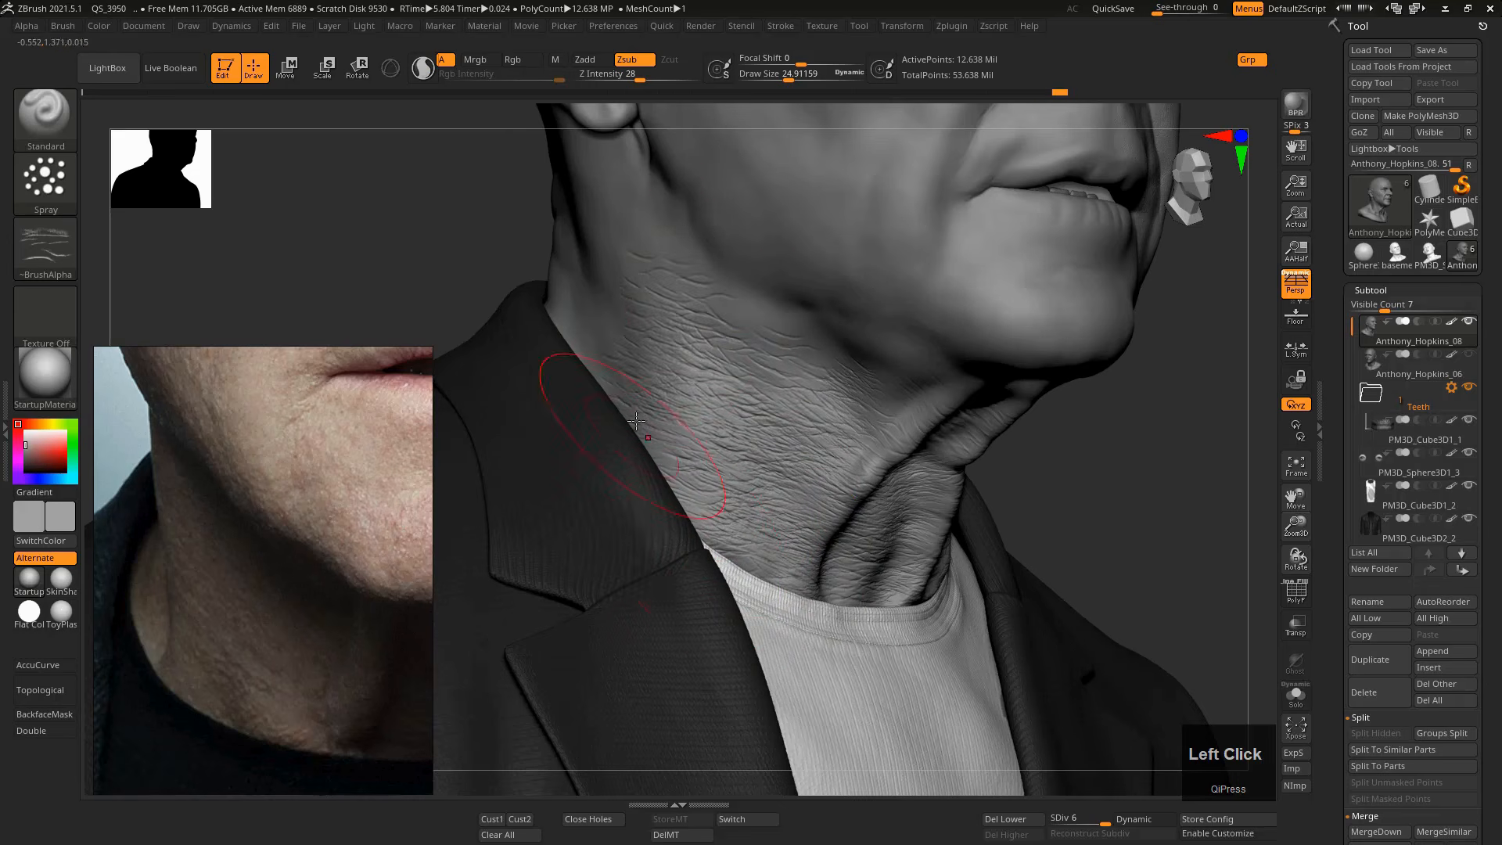
pyautogui.moveTo(753, 299); pyautogui.dragTo(764, 395)
pyautogui.moveTo(882, 369)
pyautogui.mouseDown()
pyautogui.moveTo(892, 414)
pyautogui.moveTo(940, 390)
pyautogui.mouseUp()
pyautogui.moveTo(803, 321)
pyautogui.mouseDown()
pyautogui.moveTo(731, 368)
pyautogui.moveTo(669, 453)
pyautogui.mouseUp()
pyautogui.click(739, 518)
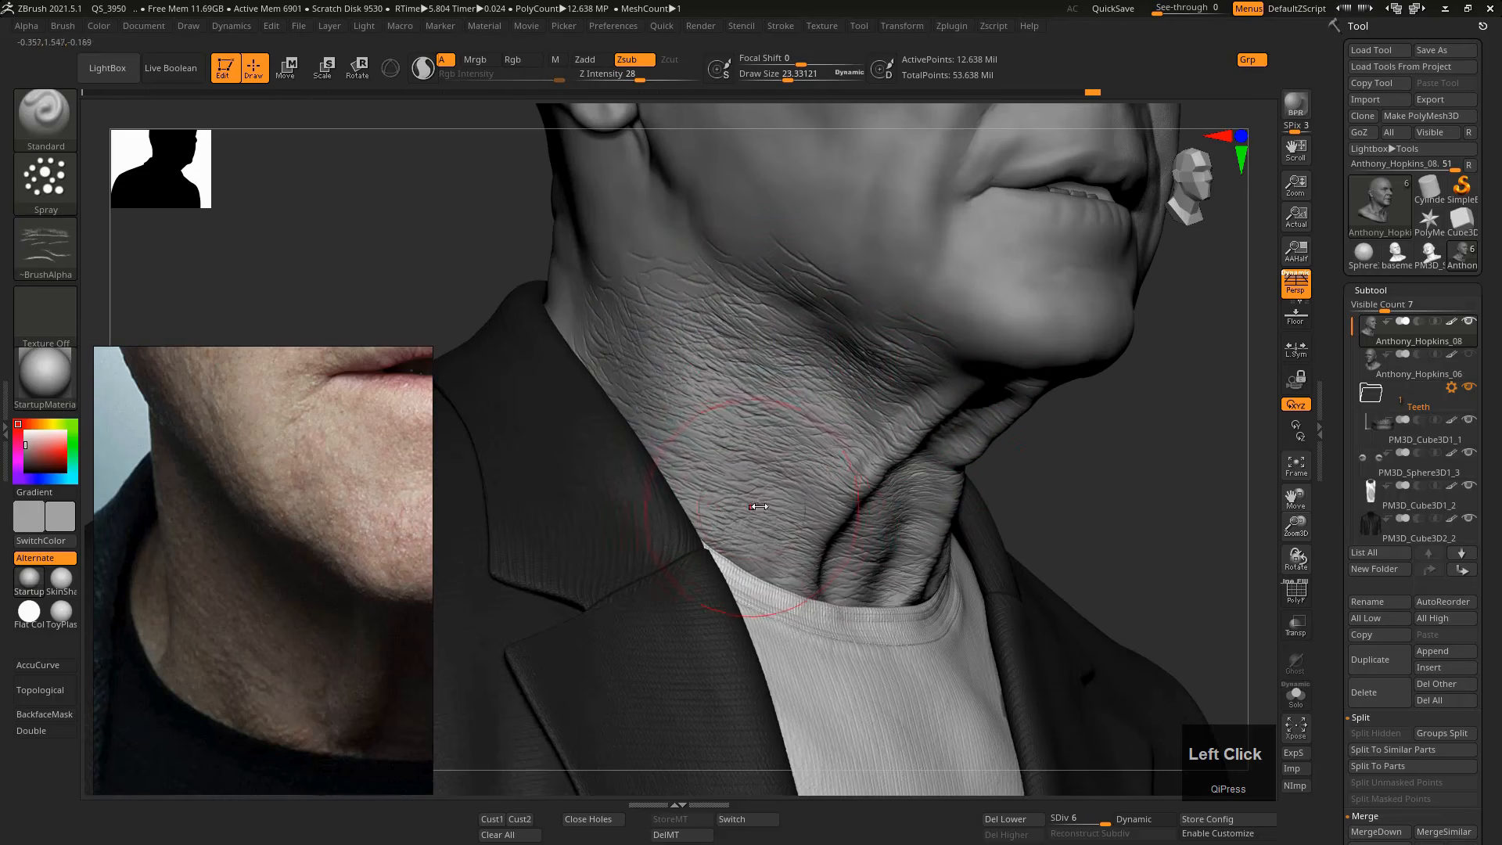
# Spray wrinkles beneath the chin at draw size about 17.78 and on the neck behind the jaw at about 24.91.
pyautogui.press('s')
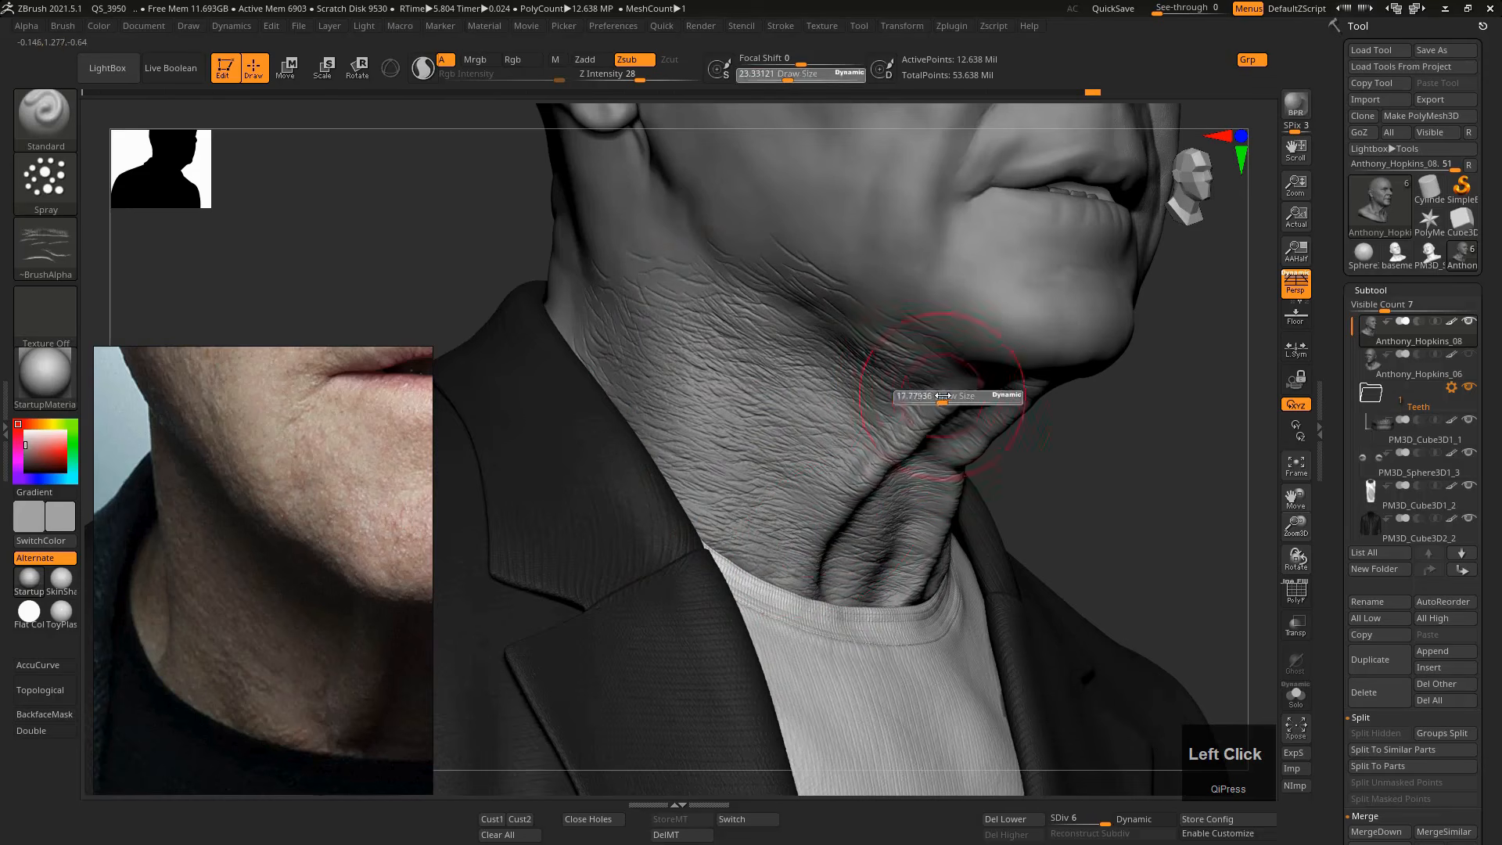
pyautogui.click(942, 398)
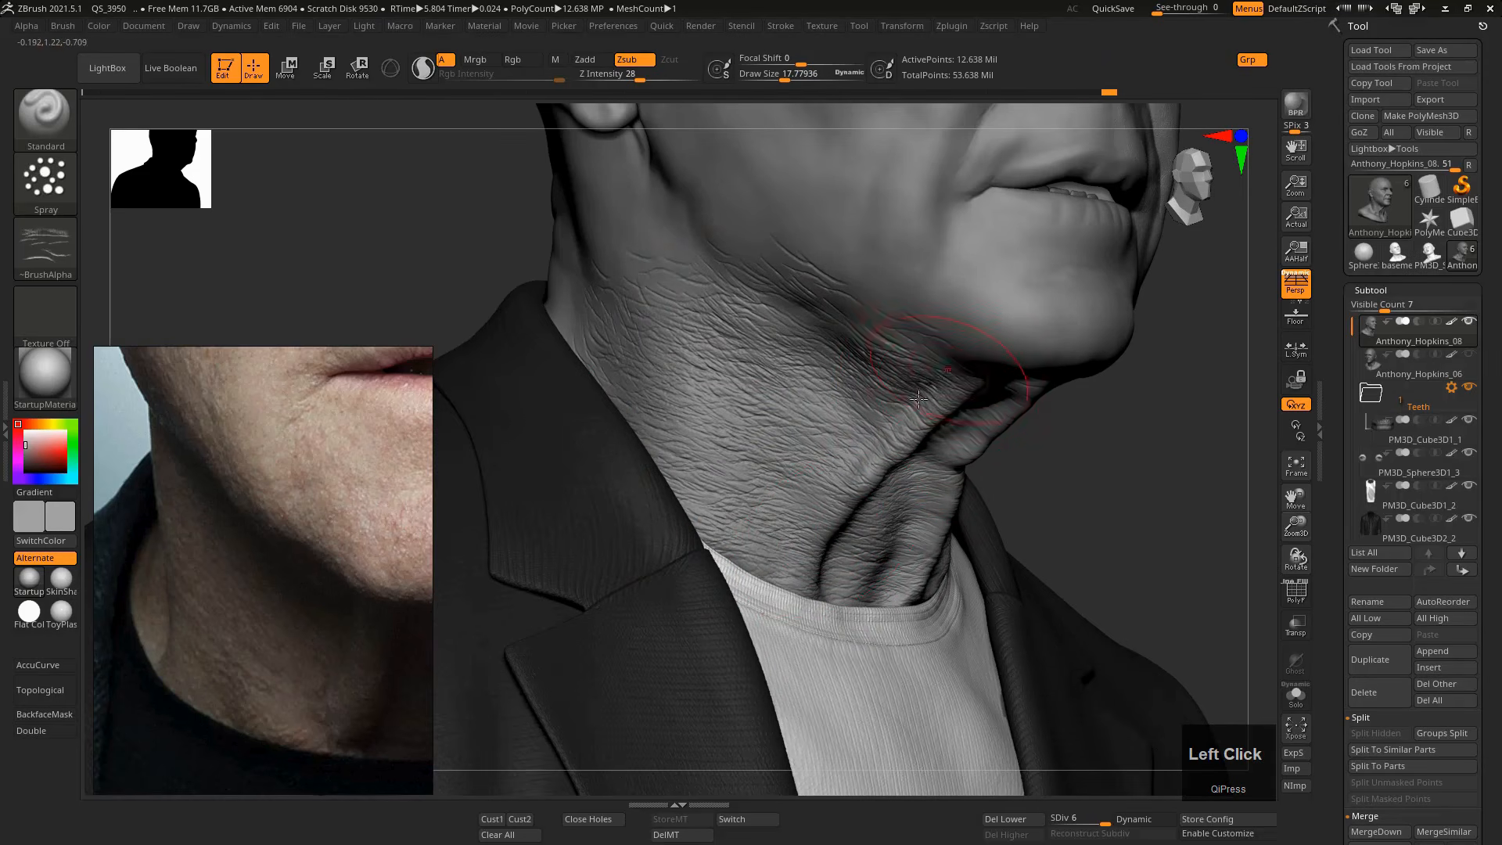
pyautogui.press('s')
pyautogui.click(587, 338)
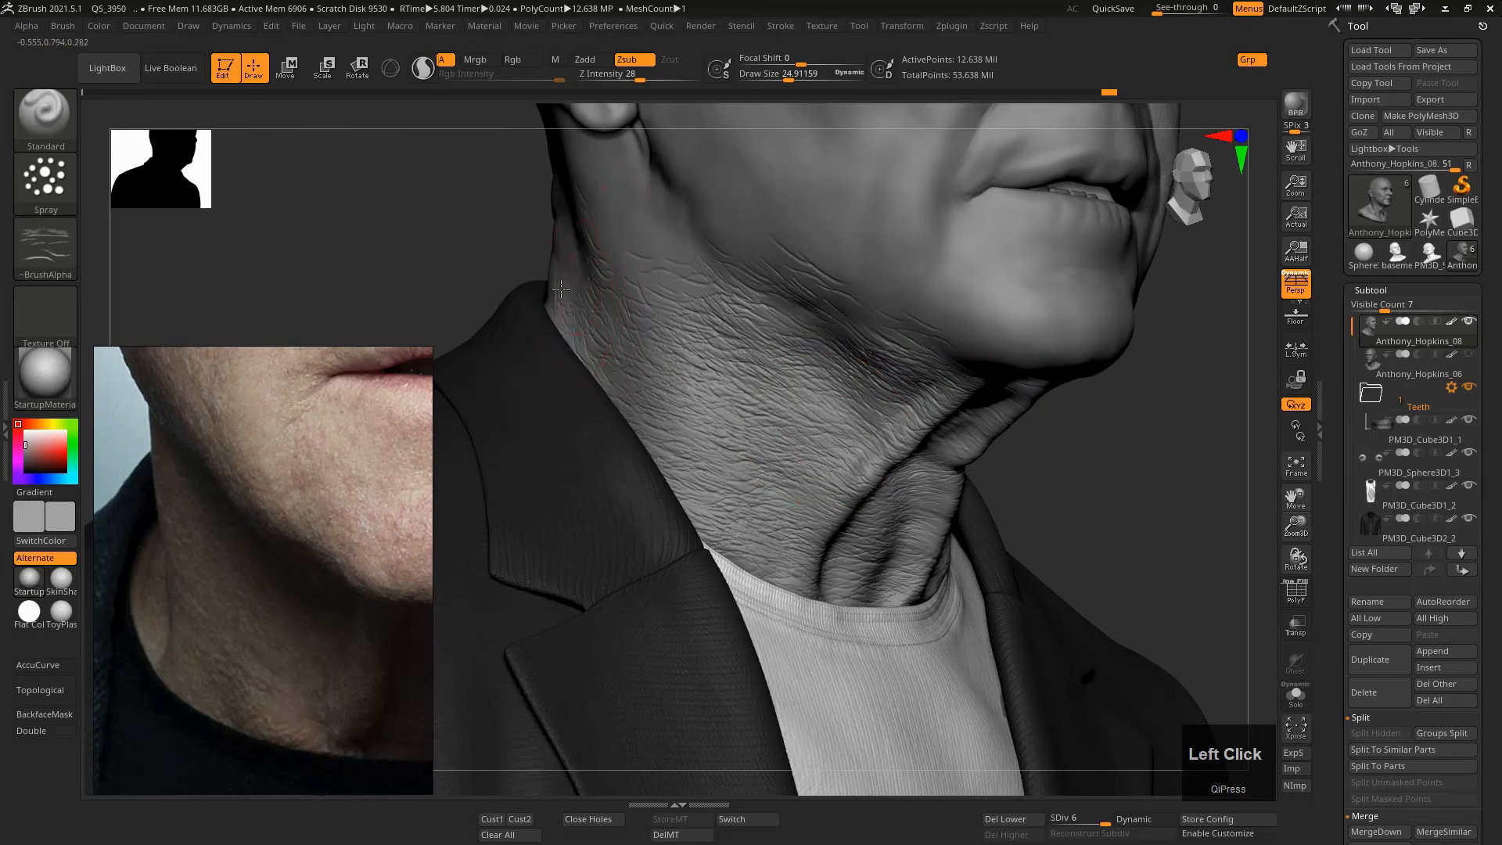
pyautogui.moveTo(561, 289); pyautogui.dragTo(625, 231)
# Return to the first side of the neck and spray wrinkles above the jacket collar at draw size about 23.33.
pyautogui.keyDown('ctrl'); pyautogui.moveTo(844, 354); pyautogui.dragTo(970, 455, button='right'); pyautogui.keyUp('ctrl')
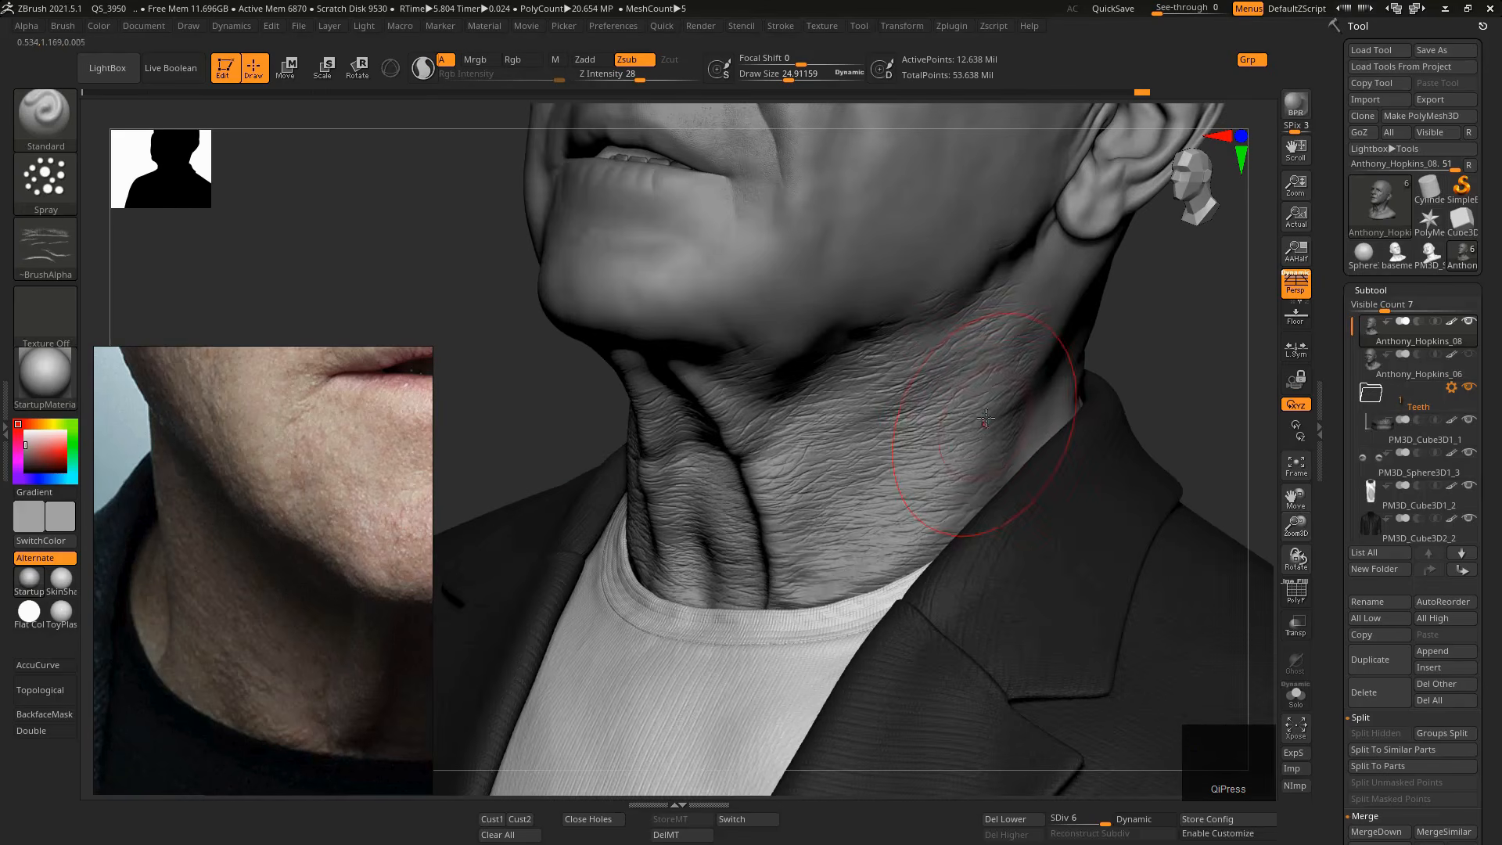
pyautogui.moveTo(974, 415)
pyautogui.mouseDown(button='right')
pyautogui.moveTo(898, 455)
pyautogui.moveTo(971, 454)
pyautogui.mouseUp(button='right')
pyautogui.press('s')
pyautogui.click(978, 457)
pyautogui.press('s')
pyautogui.click(996, 451)
pyautogui.press('s')
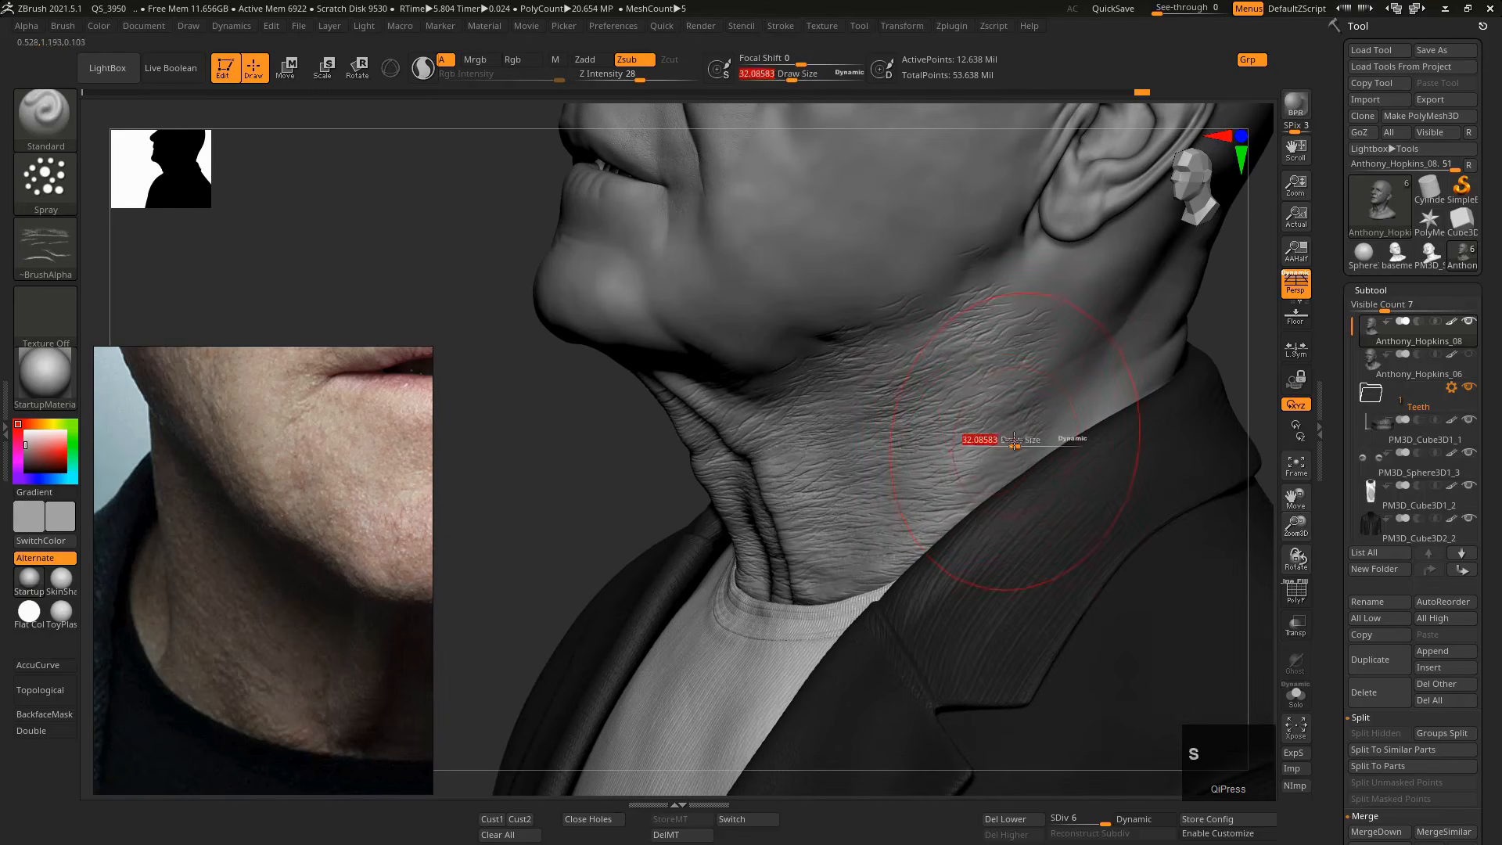
pyautogui.click(1020, 436)
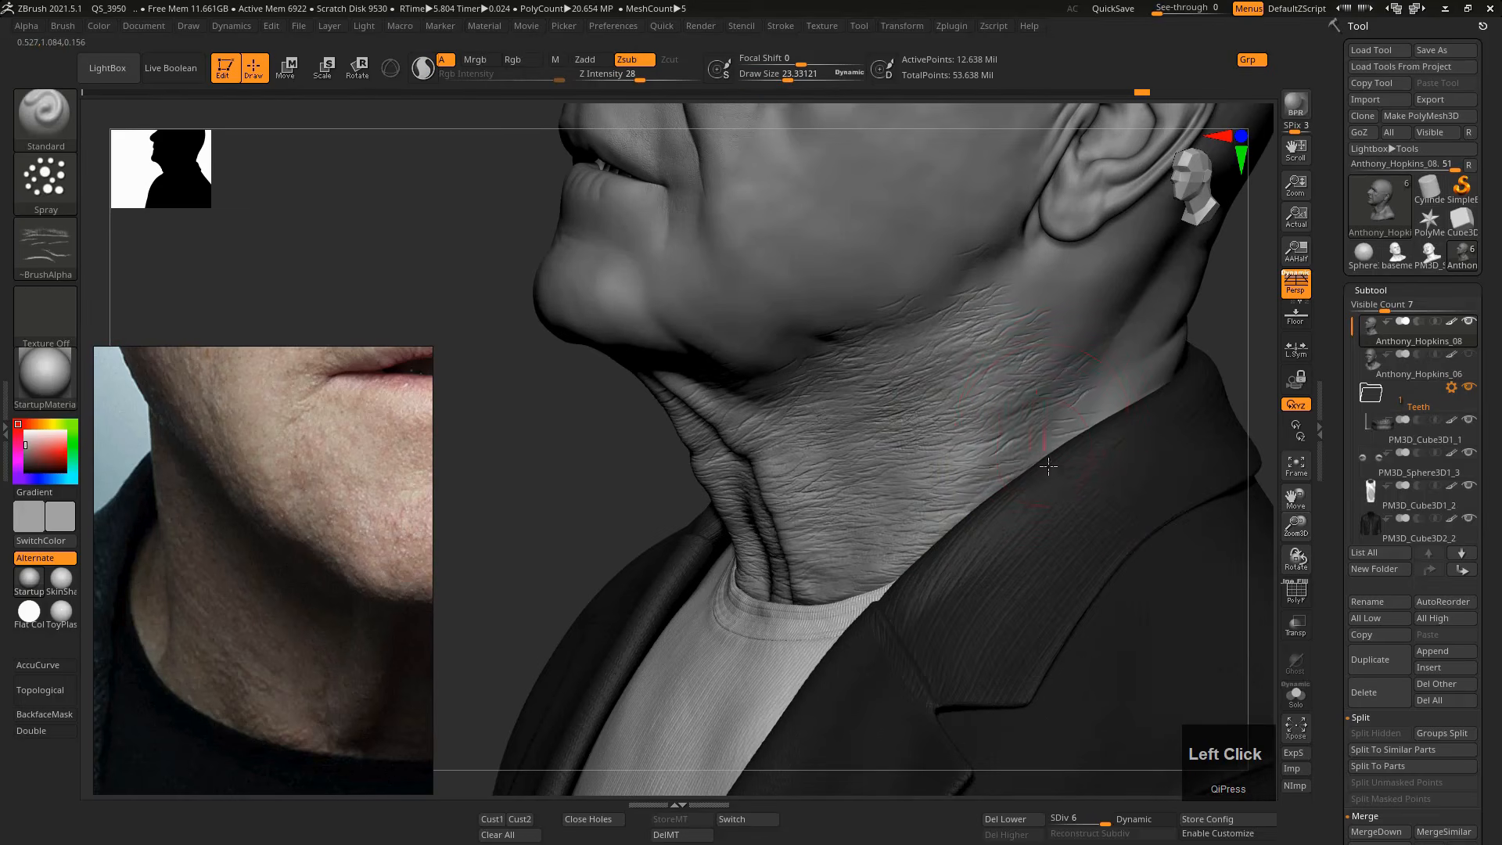
# Isolate the head subtool and spray wrinkles across the uncovered neck up to below the ear at draw size about 21.83.
pyautogui.hotkey('alt', 's')
pyautogui.press('s')
pyautogui.click(1045, 434)
pyautogui.moveTo(1045, 434)
pyautogui.mouseDown()
pyautogui.moveTo(1053, 503)
pyautogui.moveTo(1009, 523)
pyautogui.moveTo(987, 390)
pyautogui.moveTo(958, 577)
pyautogui.mouseUp()
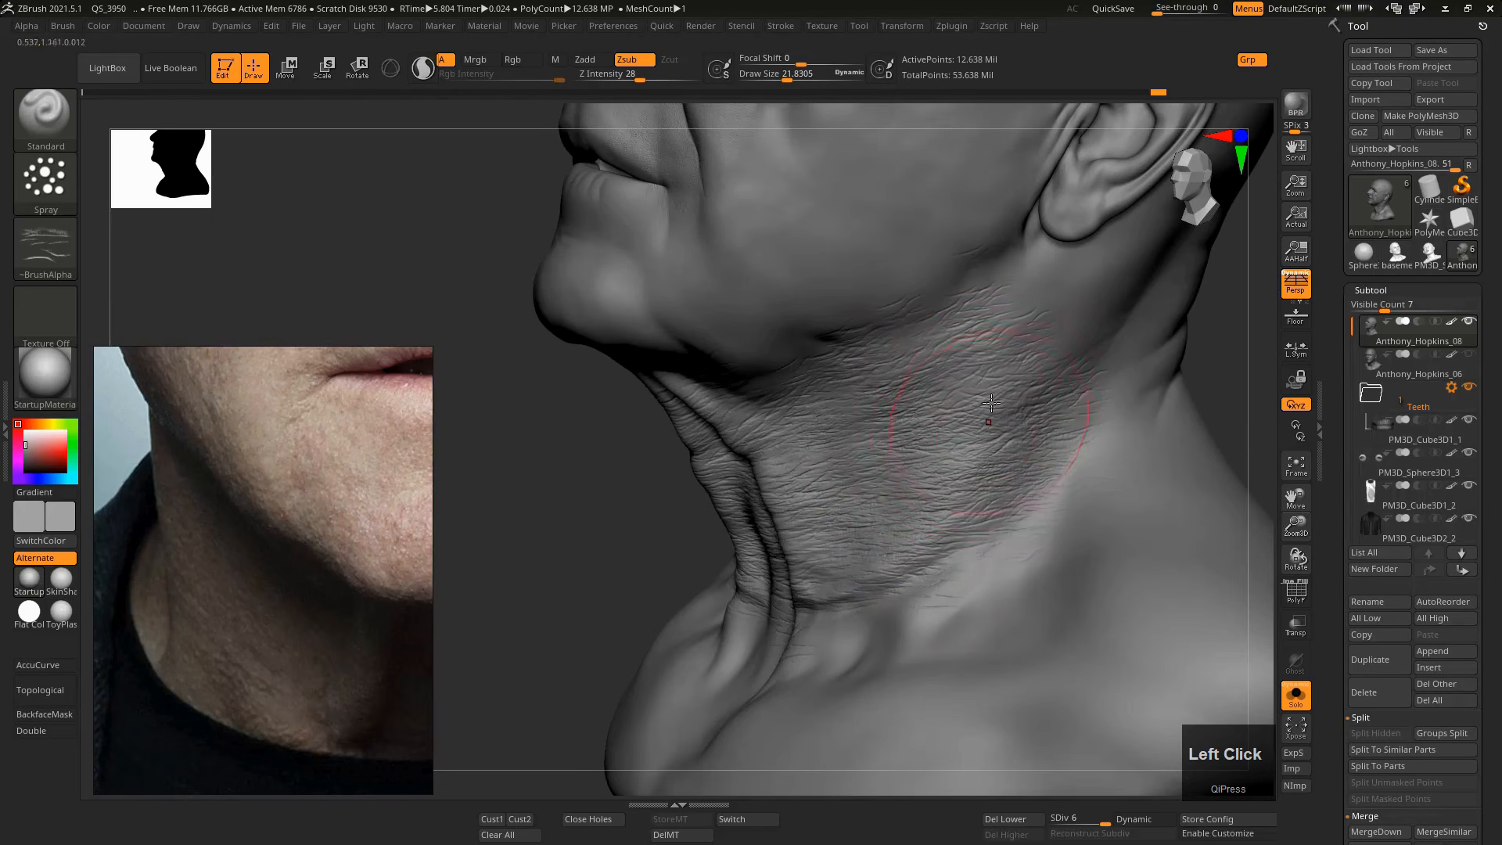
pyautogui.moveTo(996, 427)
pyautogui.mouseDown()
pyautogui.moveTo(966, 321)
pyautogui.moveTo(932, 408)
pyautogui.mouseUp()
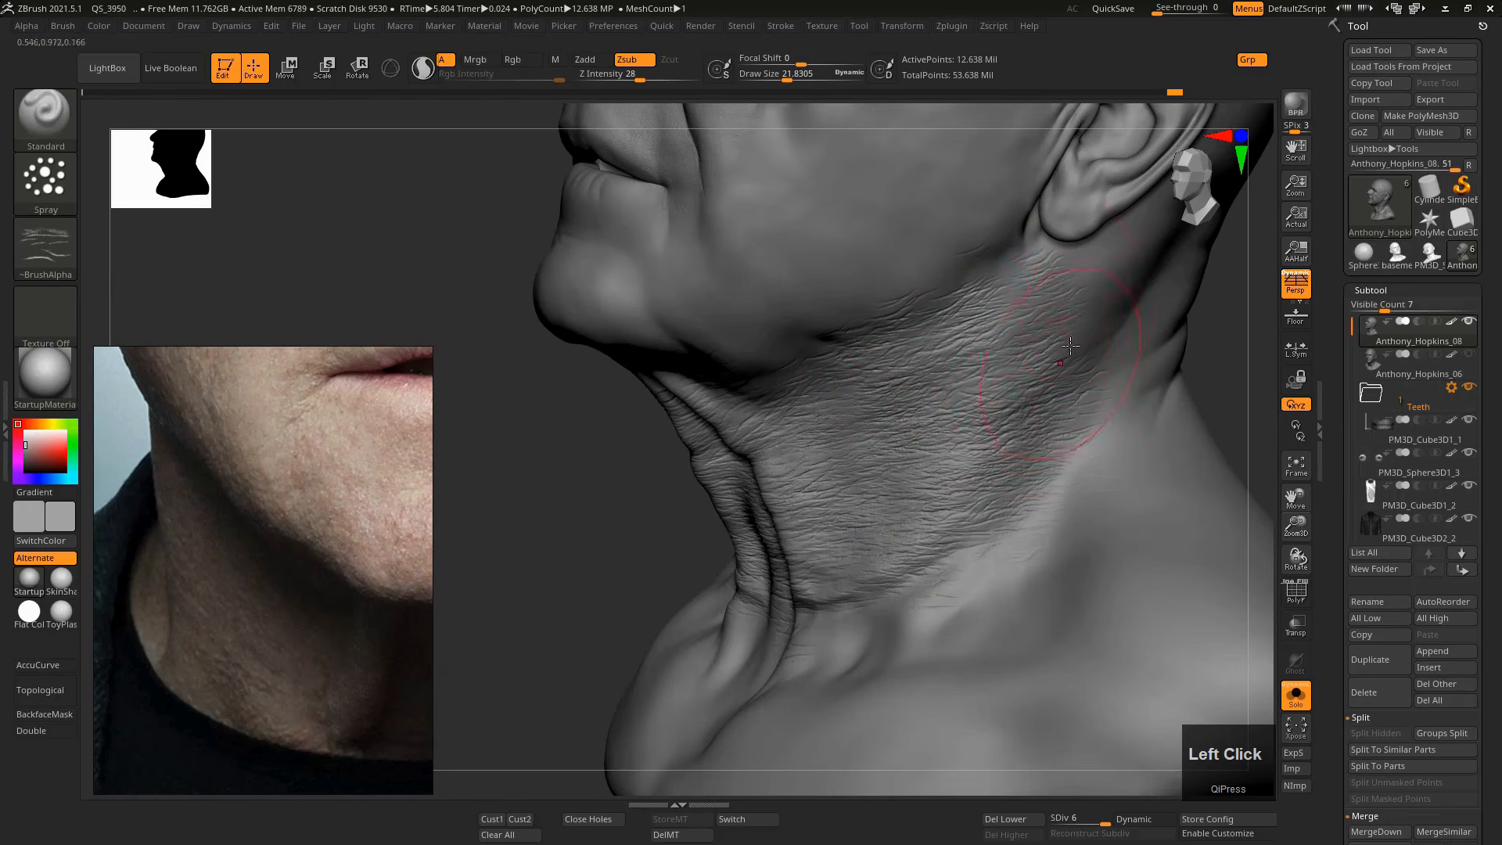
pyautogui.moveTo(1104, 356); pyautogui.dragTo(1115, 388)
# Spray wrinkles along the rear jawline at draw size about 19.06 and smooth the texture around the earlobe.
pyautogui.press('s')
pyautogui.moveTo(1061, 280); pyautogui.dragTo(989, 270)
pyautogui.press('s')
pyautogui.press('shift')
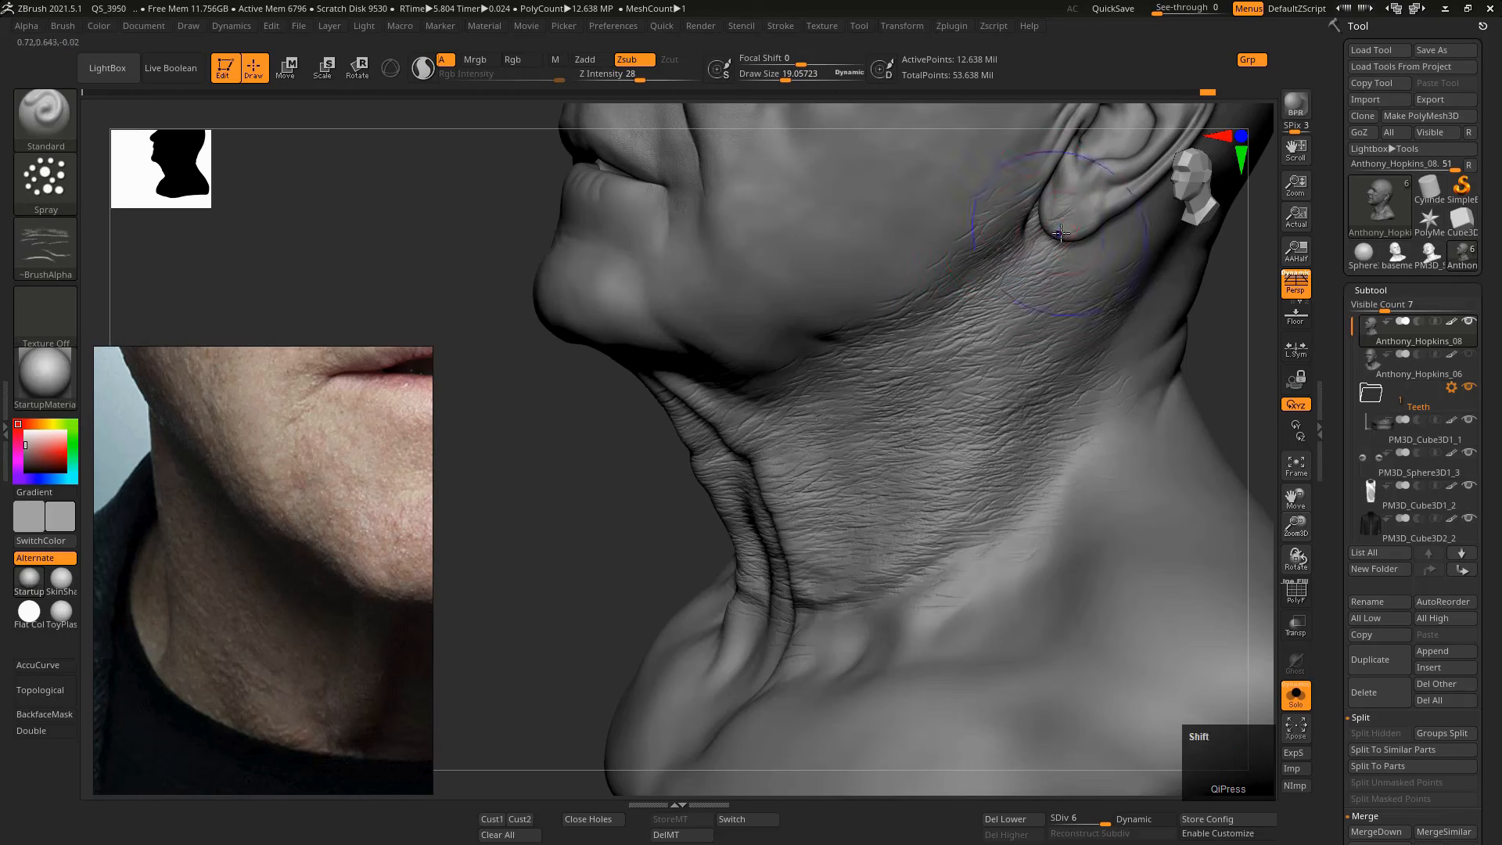
pyautogui.keyDown('shift'); pyautogui.moveTo(1086, 215); pyautogui.dragTo(1090, 246); pyautogui.keyUp('shift')
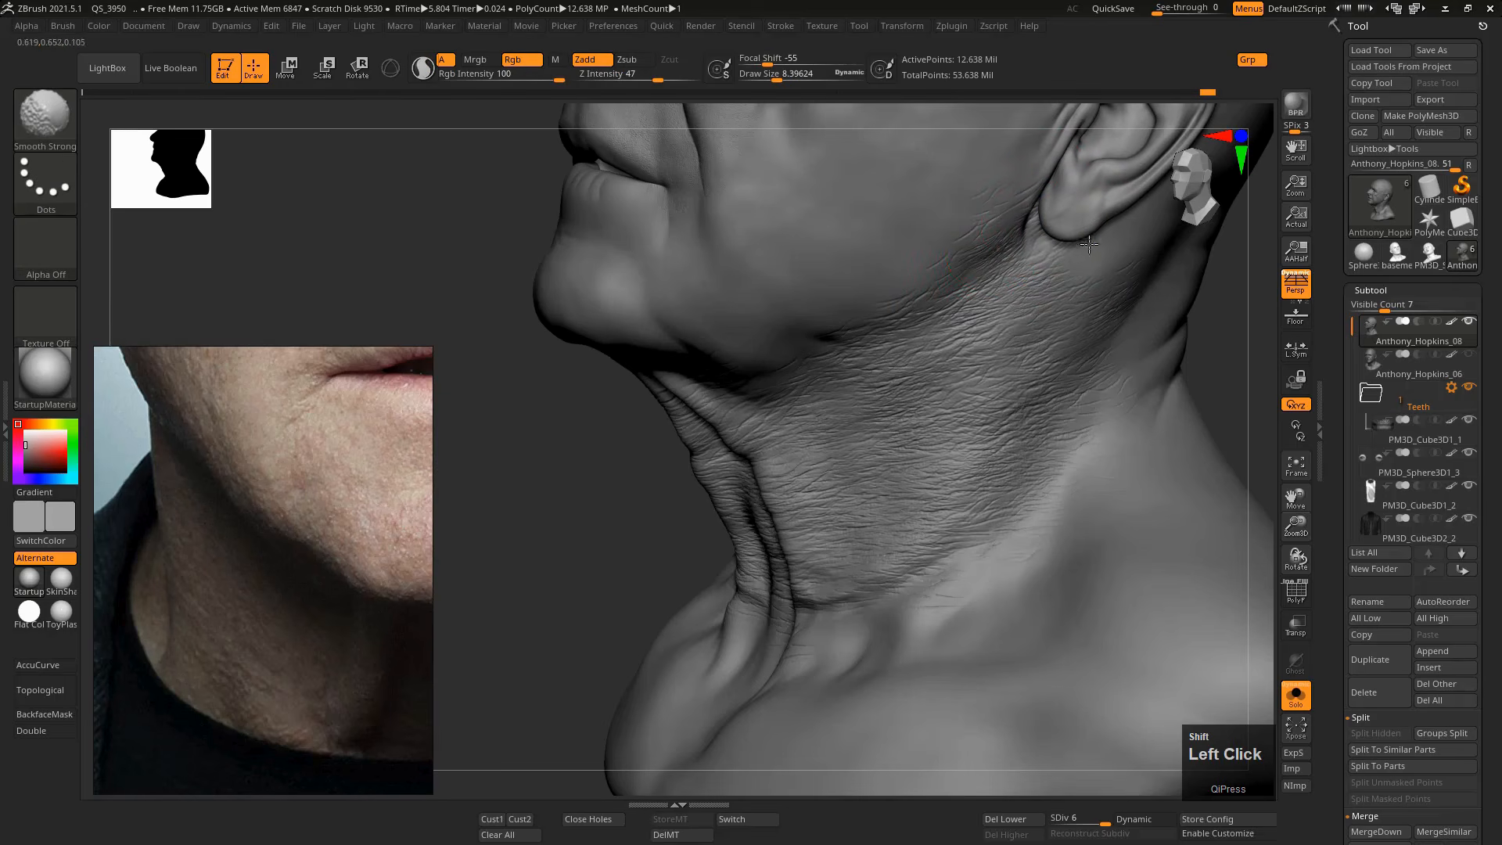
# Smooth a patch in the middle of the neck's side and respray finer wrinkles there at draw size about 14.35.
pyautogui.press('s')
pyautogui.moveTo(1012, 365); pyautogui.dragTo(1014, 365)
pyautogui.moveTo(955, 413)
pyautogui.keyDown('shift'); pyautogui.mouseDown()
pyautogui.moveTo(953, 429)
pyautogui.moveTo(982, 434)
pyautogui.moveTo(961, 409)
pyautogui.moveTo(950, 488)
pyautogui.moveTo(962, 453)
pyautogui.mouseUp(); pyautogui.keyUp('shift')
pyautogui.press('s')
pyautogui.press('s')
pyautogui.press('s')
pyautogui.press('s')
pyautogui.press('s')
pyautogui.press('s')
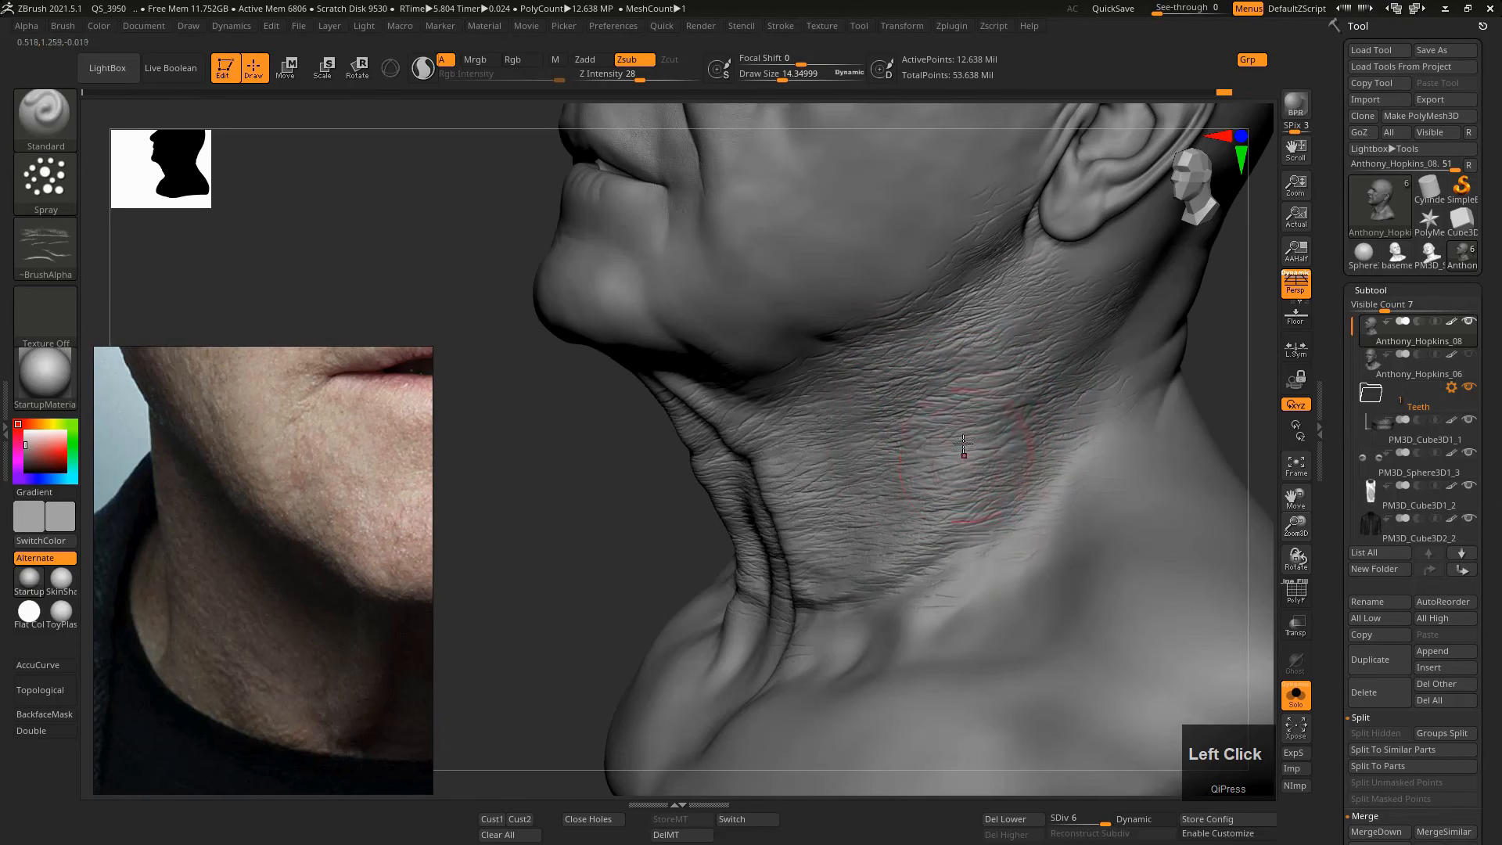
# Try a wrinkle stroke on the neck beneath the chin and undo it.
pyautogui.press('s')
pyautogui.moveTo(782, 373)
pyautogui.mouseDown()
pyautogui.moveTo(722, 377)
pyautogui.moveTo(746, 401)
pyautogui.moveTo(744, 433)
pyautogui.mouseUp()
pyautogui.hotkey('ctrl', 'z')
pyautogui.press('s')
pyautogui.press('s')
pyautogui.press('s')
# Spray fine wrinkles over the throat folds and the area under the chin at draw size about 14.35.
pyautogui.click(995, 425)
pyautogui.moveTo(954, 495); pyautogui.dragTo(896, 385, button='right')
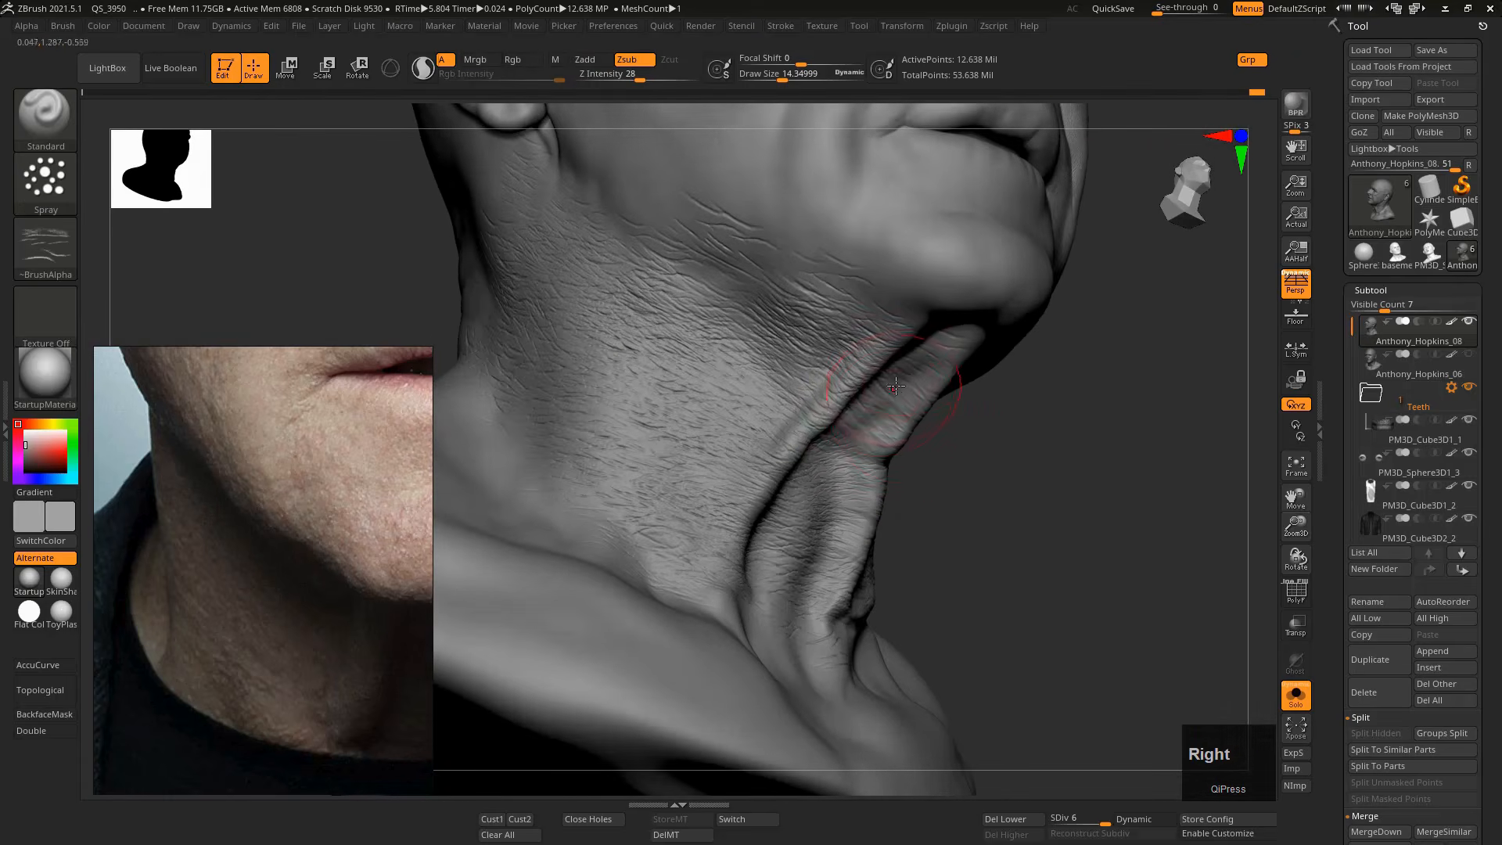
pyautogui.click(900, 385)
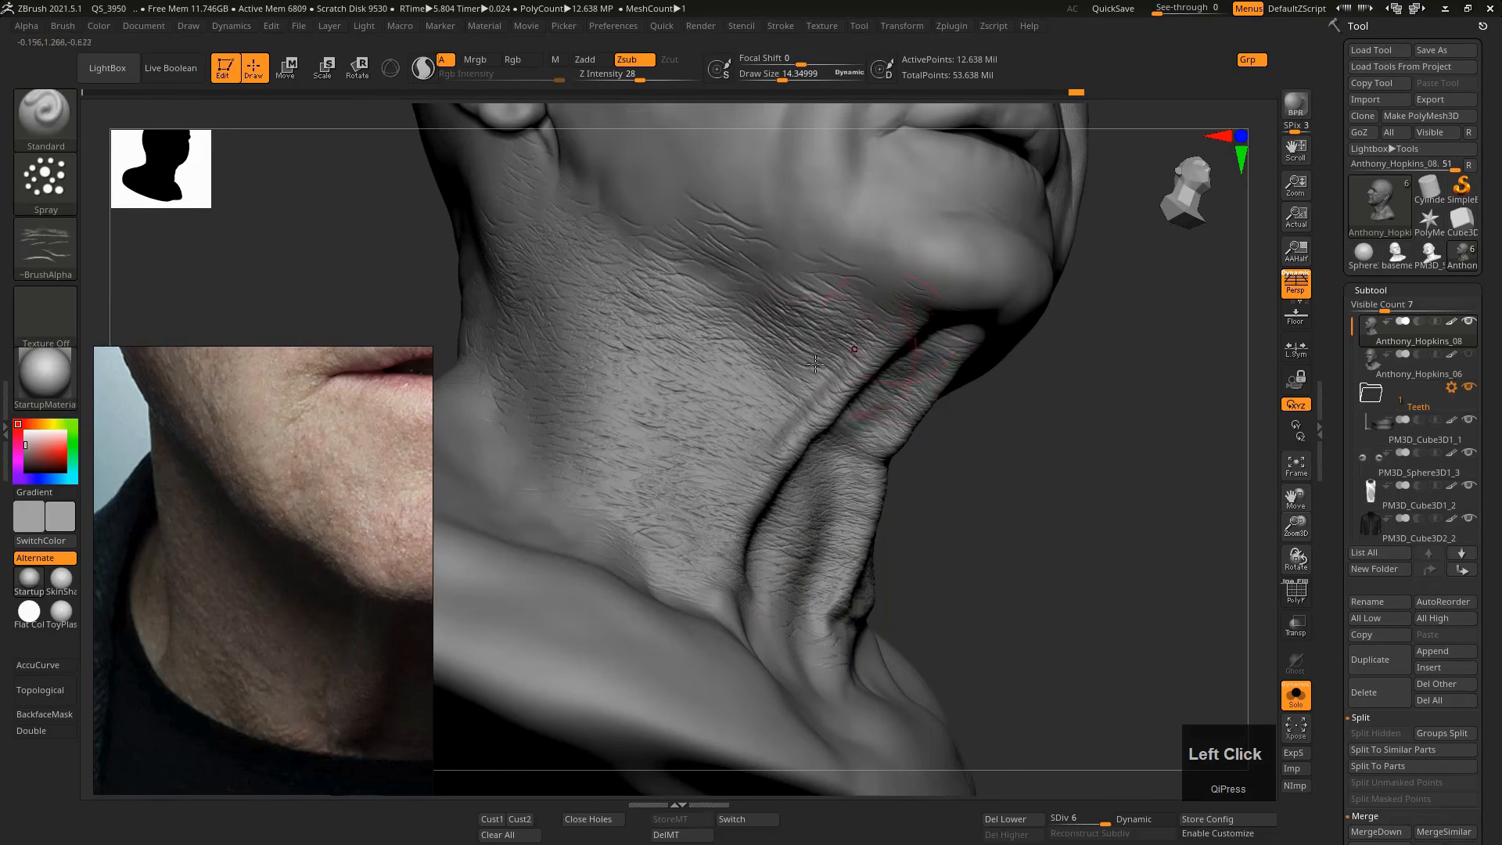
pyautogui.moveTo(815, 364); pyautogui.dragTo(783, 366, button='right')
pyautogui.click(783, 366)
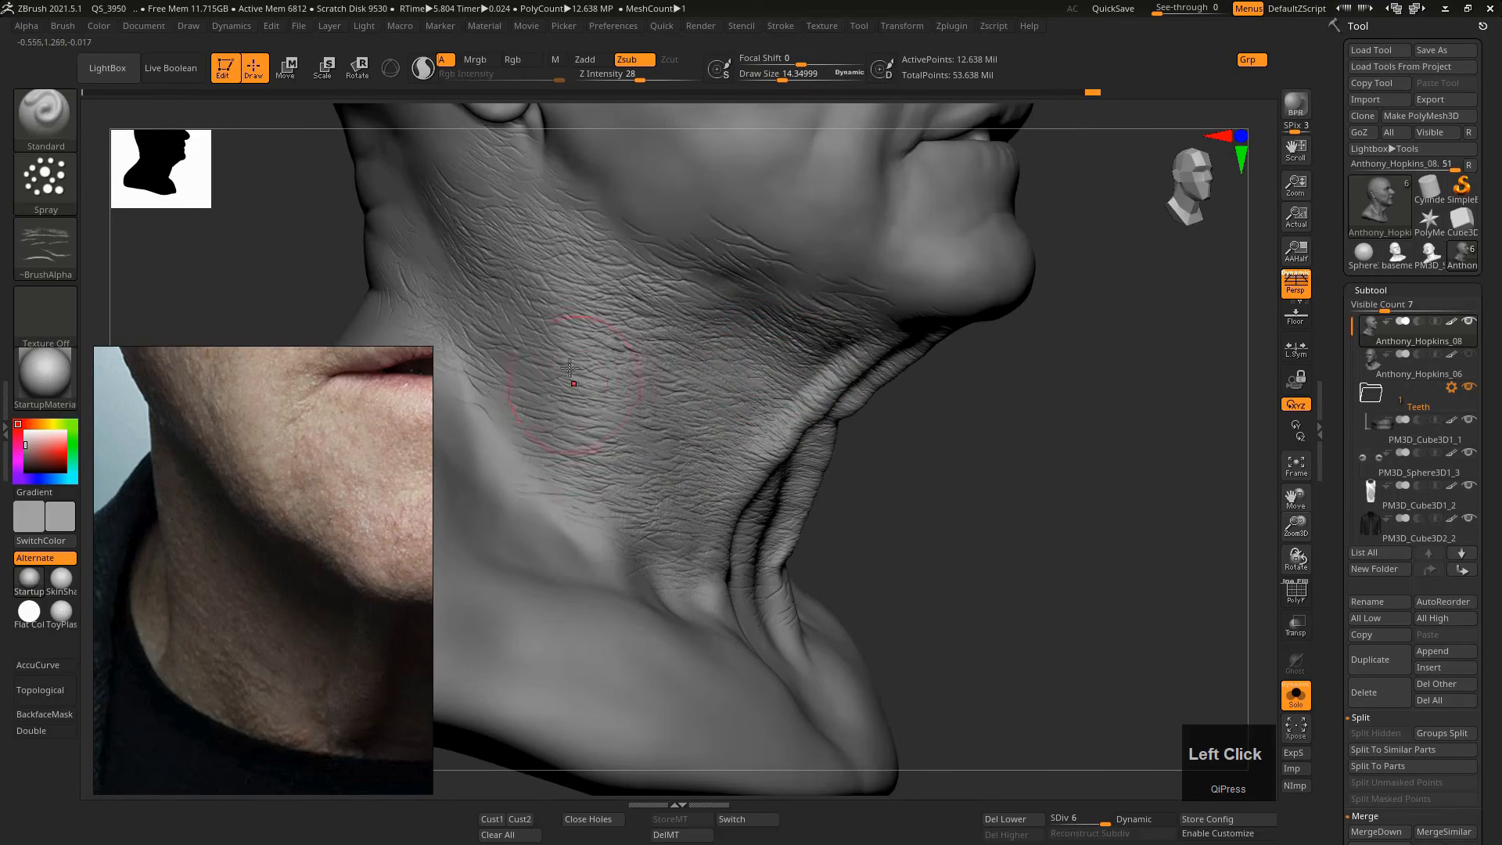
# Spray wrinkles over the back part of the opposite neck side at draw size about 23.33, reducing it to about 20.41.
pyautogui.moveTo(507, 388)
pyautogui.mouseDown()
pyautogui.moveTo(526, 373)
pyautogui.moveTo(523, 412)
pyautogui.mouseUp()
pyautogui.press('s')
pyautogui.moveTo(532, 399); pyautogui.dragTo(526, 399)
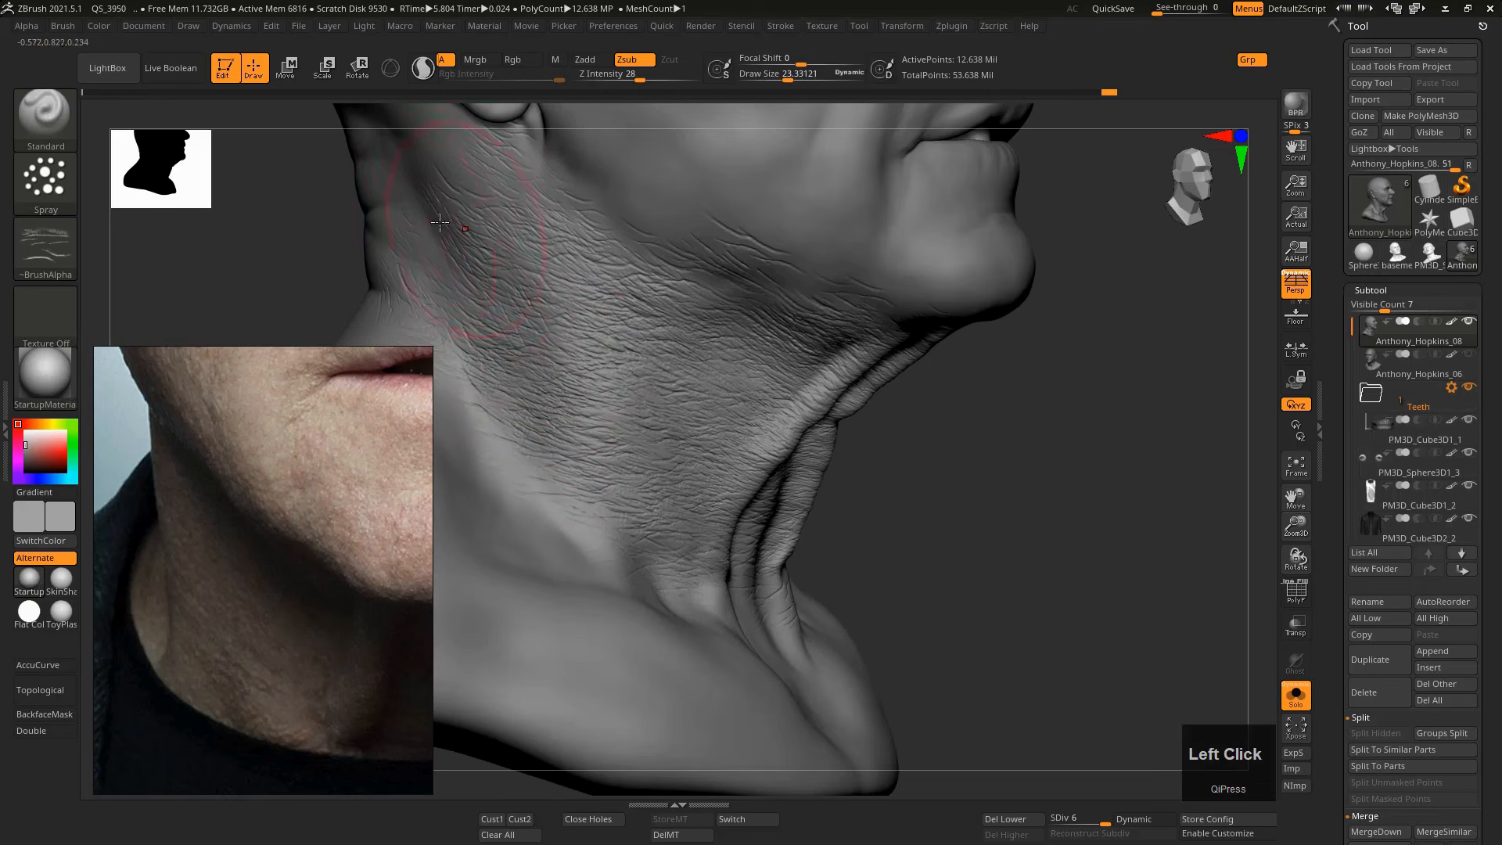
pyautogui.press('s')
pyautogui.moveTo(419, 235); pyautogui.dragTo(415, 235)
# Spray wrinkles over the back of the neck side just beneath the ear, reducing the draw size to about 16.57.
pyautogui.moveTo(495, 217)
pyautogui.keyDown('alt'); pyautogui.mouseDown(button='right')
pyautogui.moveTo(559, 319)
pyautogui.moveTo(605, 349)
pyautogui.mouseUp(button='right'); pyautogui.keyUp('alt')
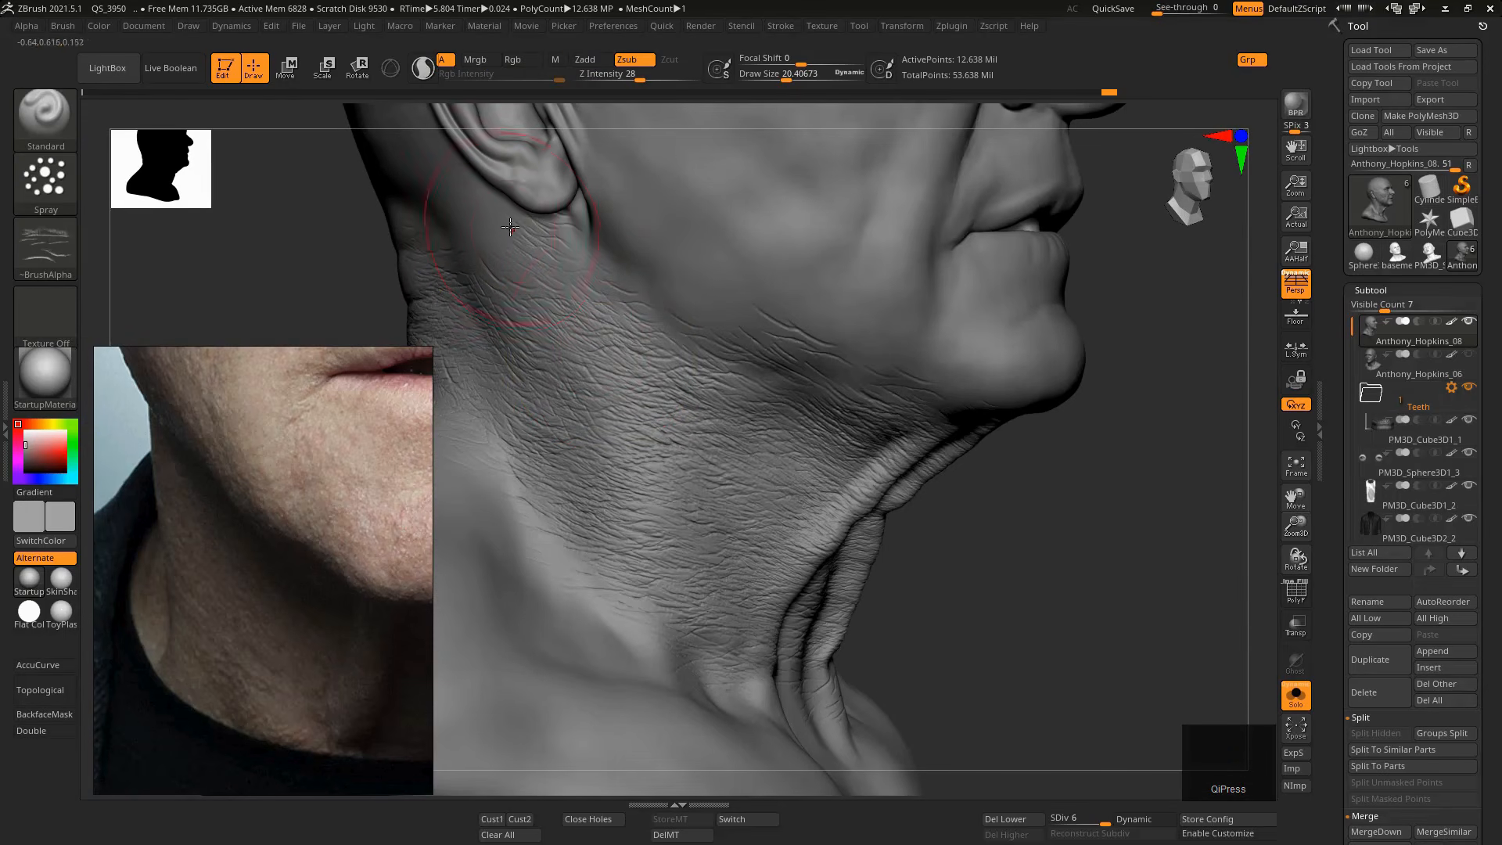
pyautogui.click(491, 261)
pyautogui.press('s')
pyautogui.click(493, 268)
pyautogui.press('s')
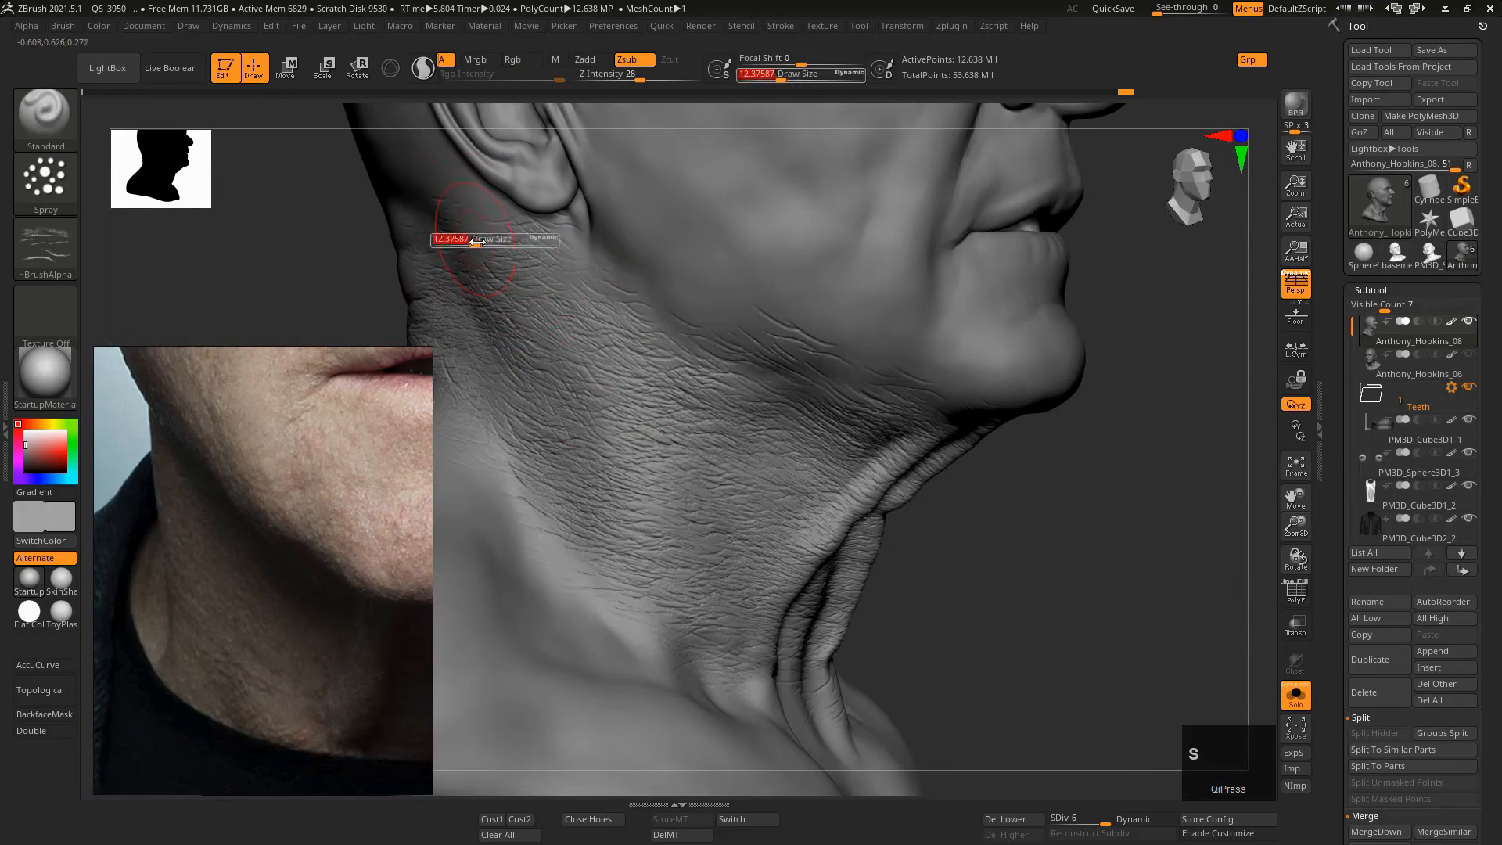
pyautogui.click(478, 241)
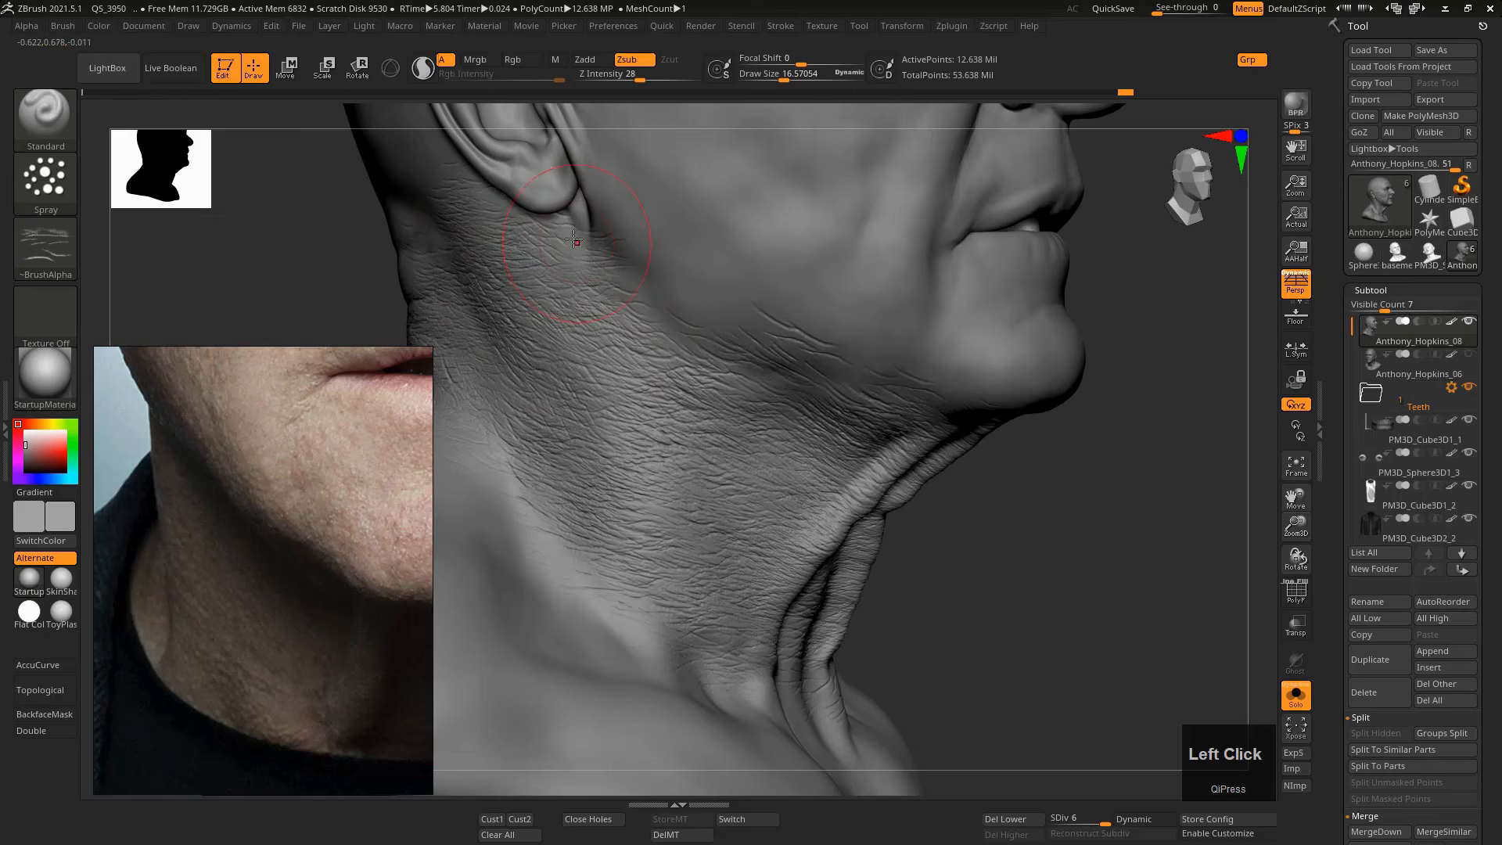
# Smooth the skin below the earlobe and respray wrinkles from there along the jawline at draw size about 16.57.
pyautogui.press('ctrl')
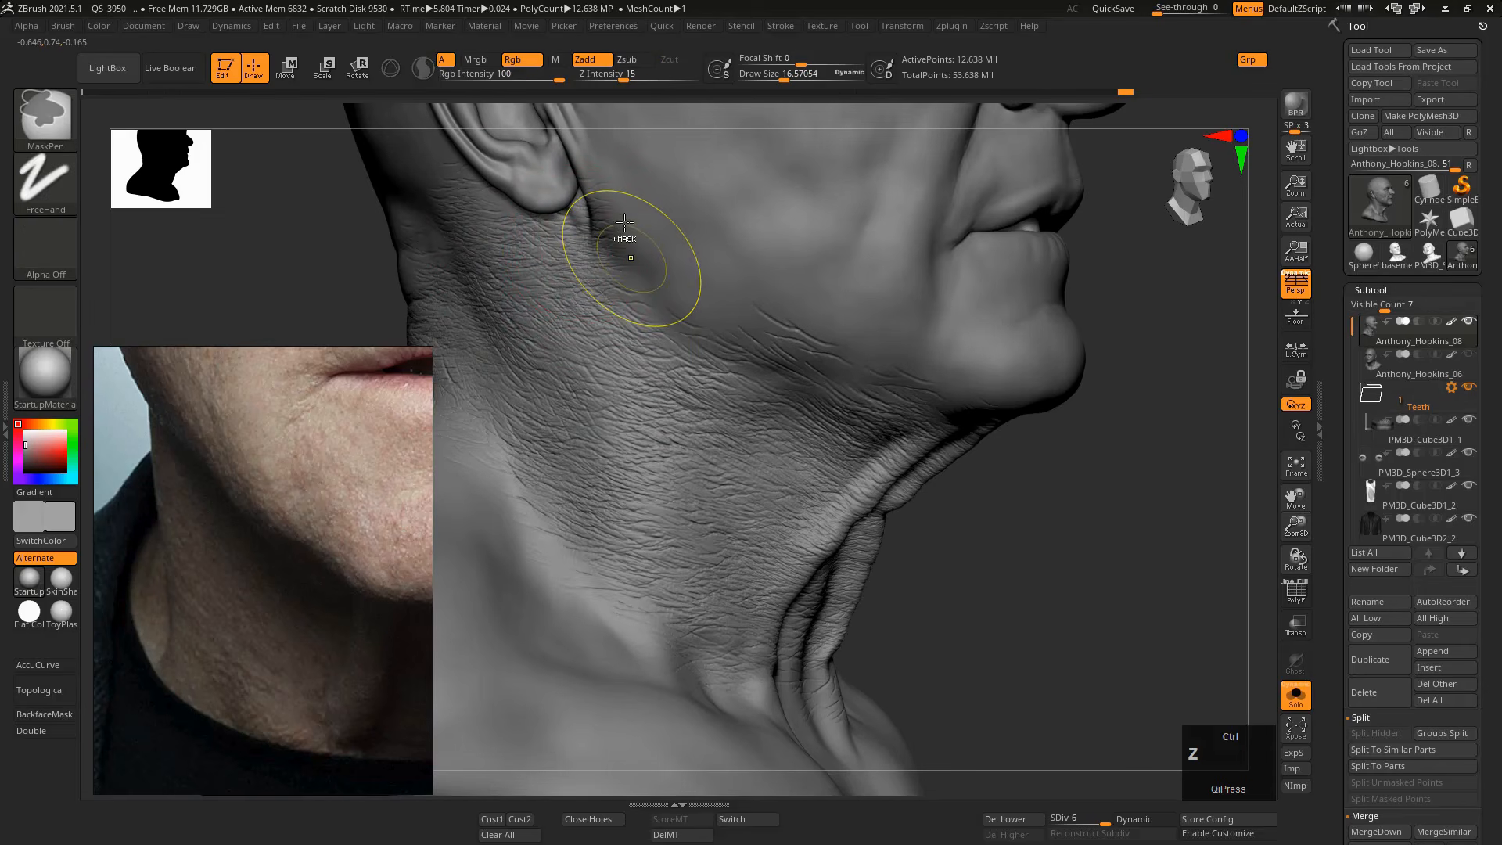
pyautogui.keyDown('shift'); pyautogui.moveTo(622, 192); pyautogui.dragTo(608, 255); pyautogui.keyUp('shift')
pyautogui.press('s')
pyautogui.click(608, 257)
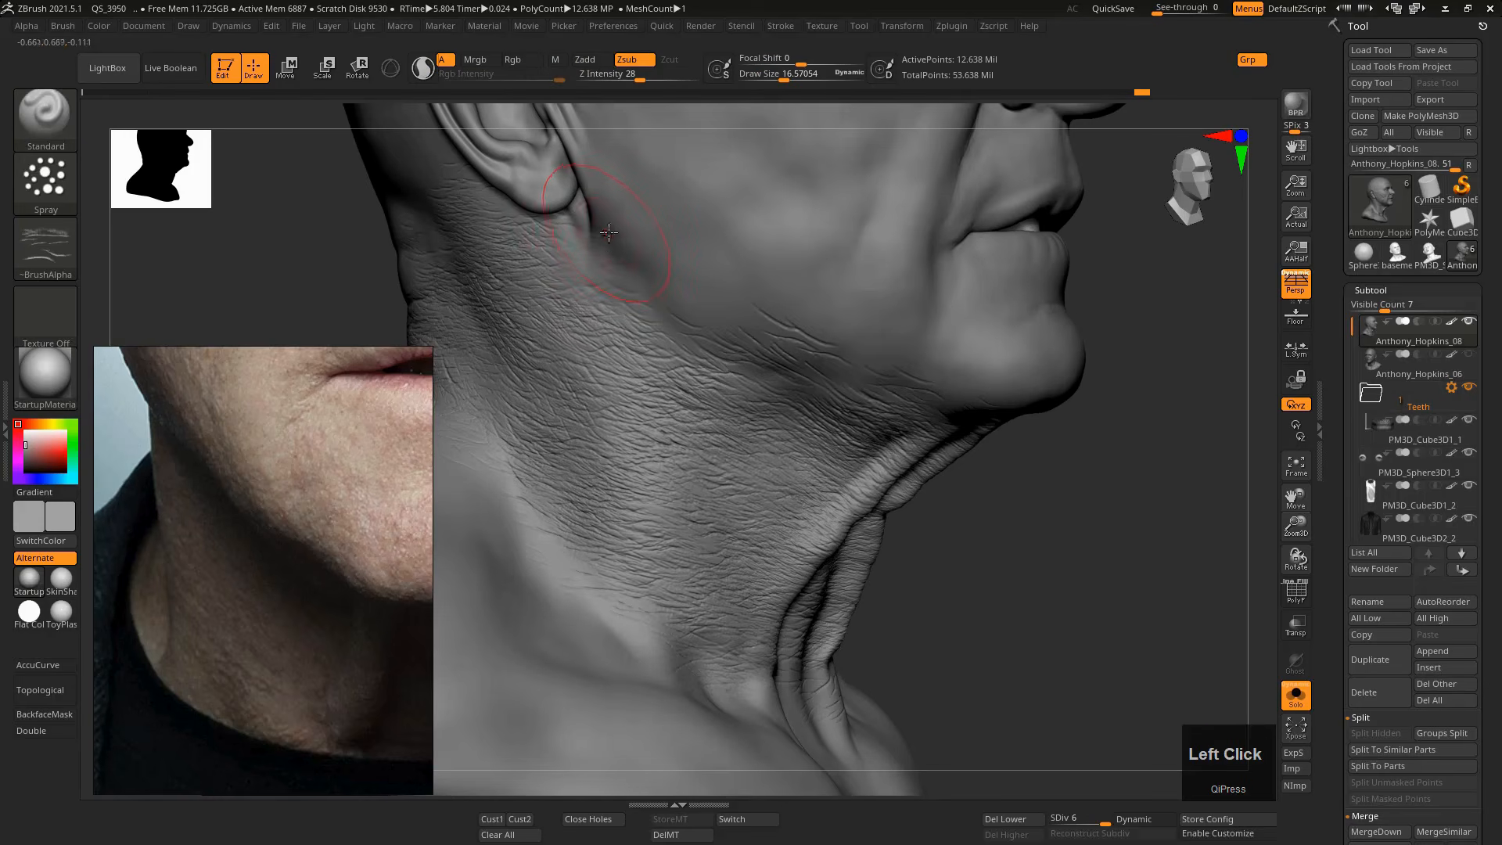
pyautogui.moveTo(583, 263); pyautogui.dragTo(577, 233)
pyautogui.moveTo(697, 319)
pyautogui.mouseDown()
pyautogui.moveTo(720, 347)
pyautogui.moveTo(697, 308)
pyautogui.mouseUp()
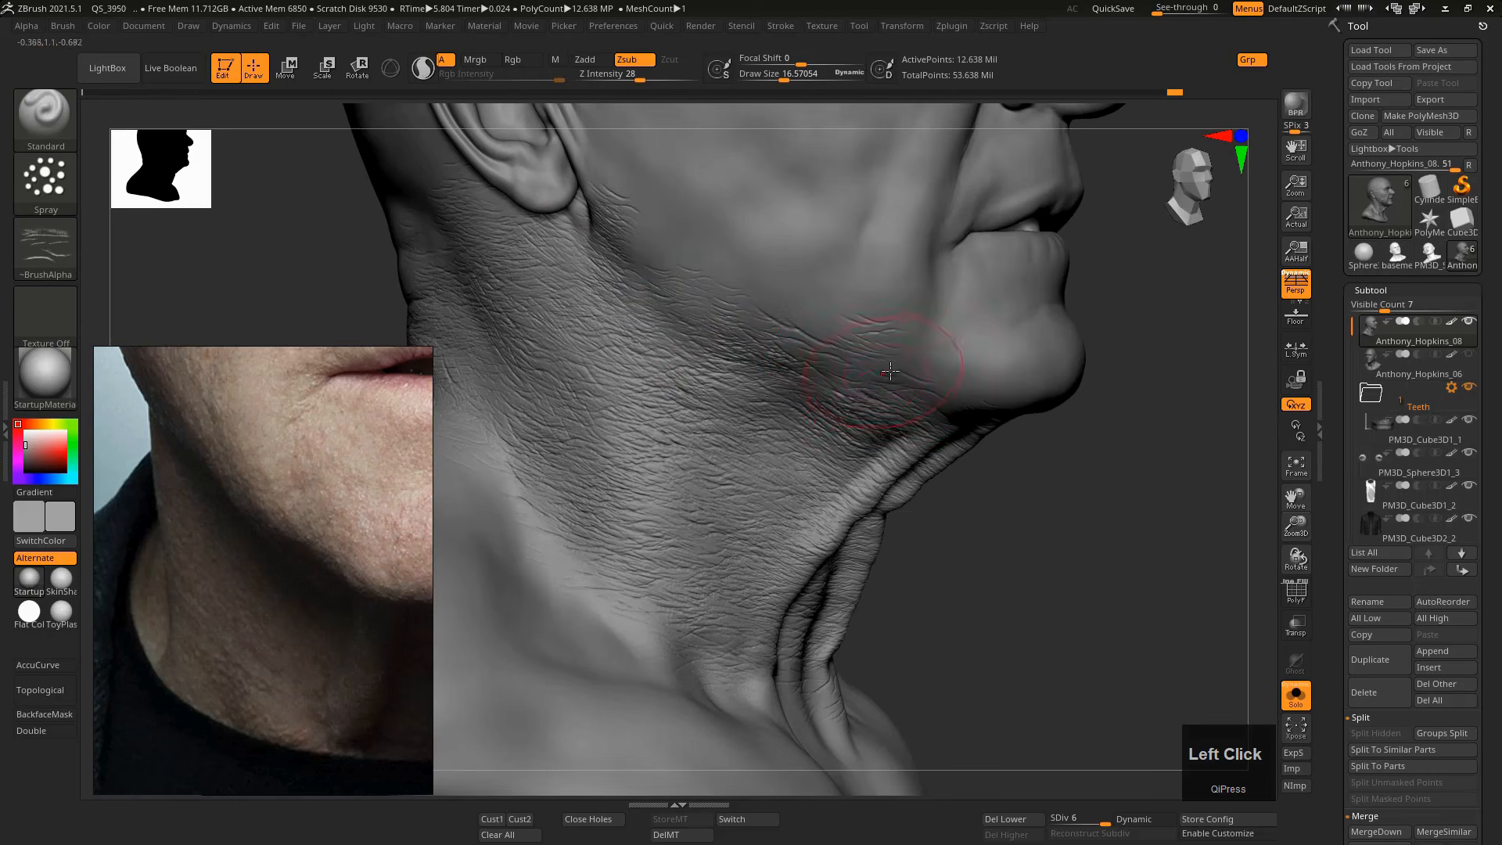
# Load the Bumpy Skin2 alpha and spray a first patch of raised bumps on the neck side at draw size about 12.38.
pyautogui.moveTo(853, 422)
pyautogui.mouseDown(button='right')
pyautogui.moveTo(795, 501)
pyautogui.moveTo(756, 446)
pyautogui.moveTo(827, 446)
pyautogui.moveTo(821, 467)
pyautogui.mouseUp(button='right')
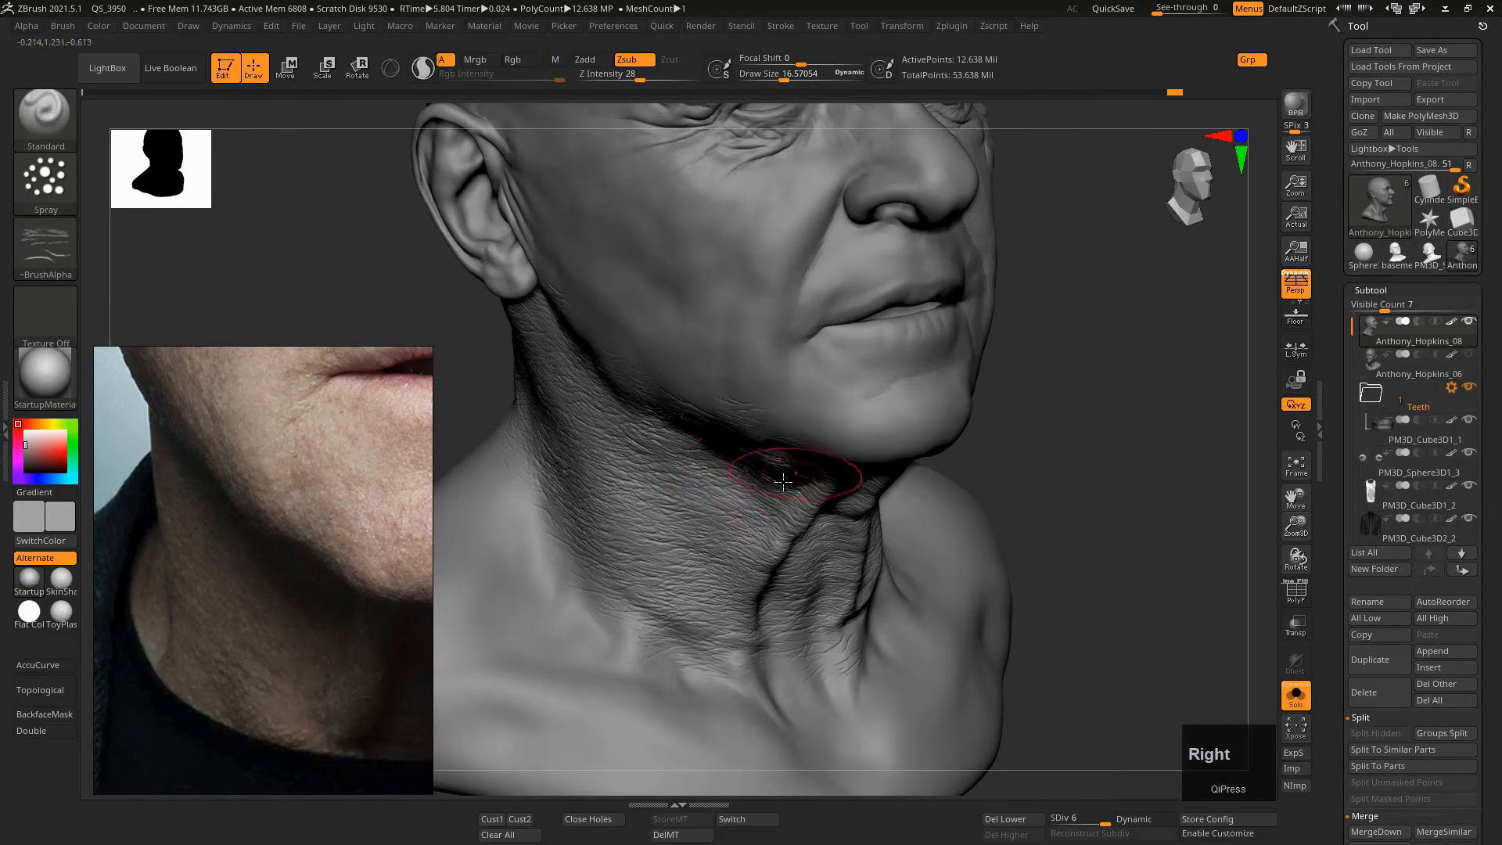
pyautogui.press(',')
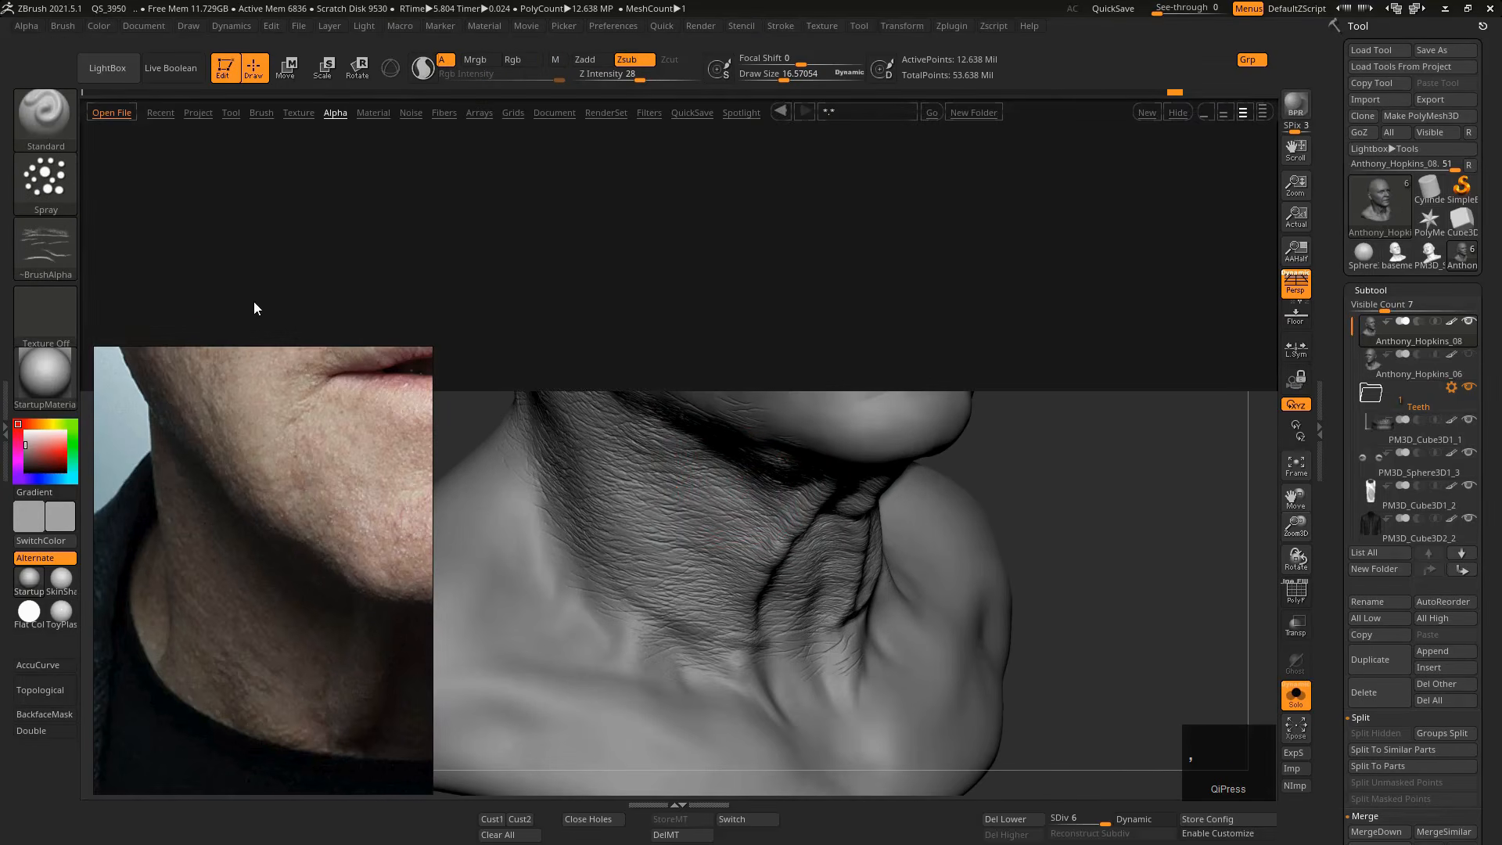
pyautogui.click(186, 171)
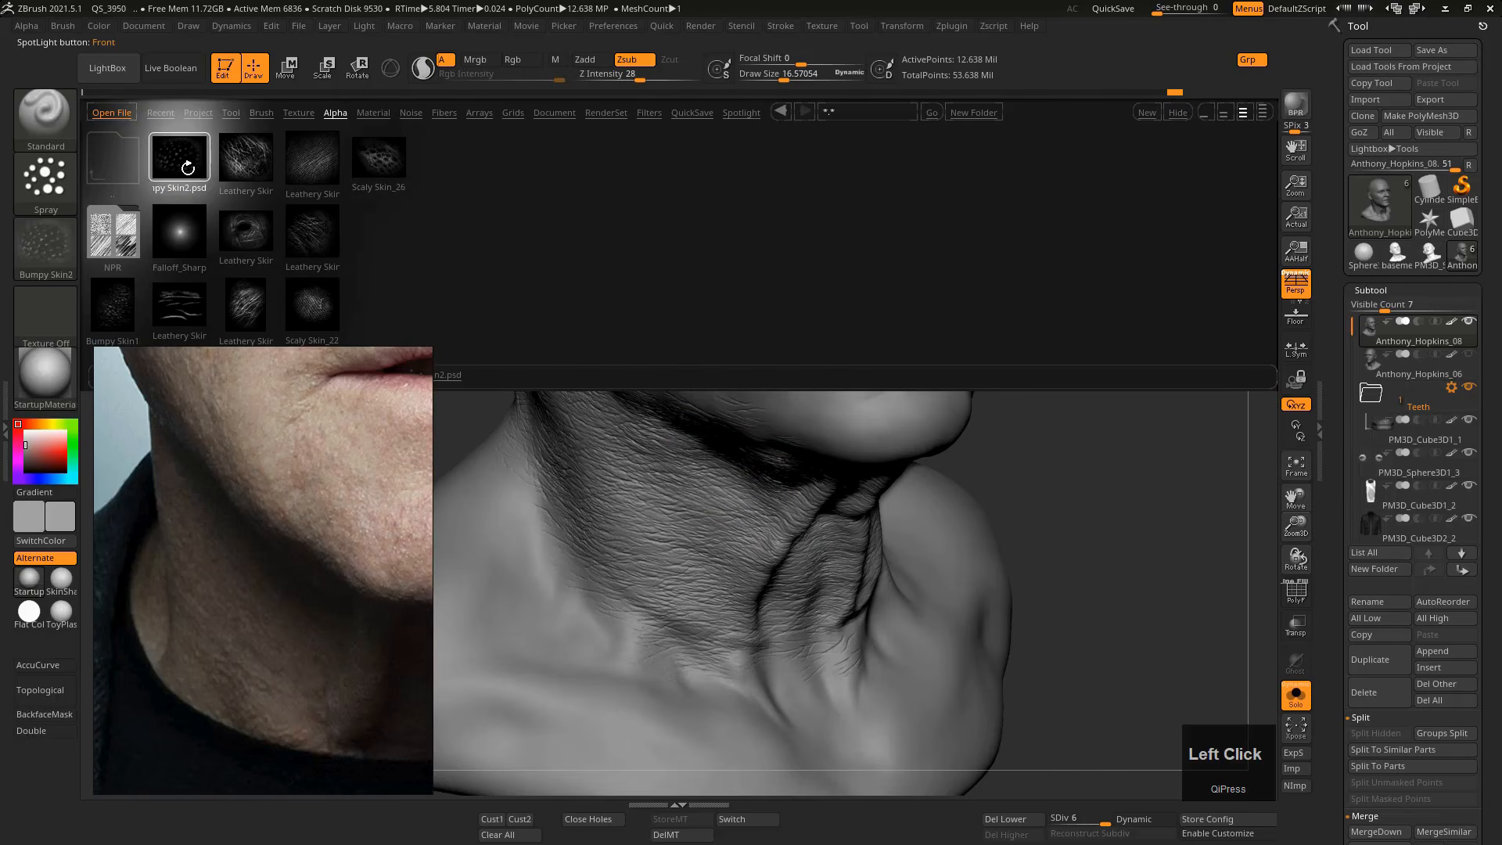
pyautogui.press(',')
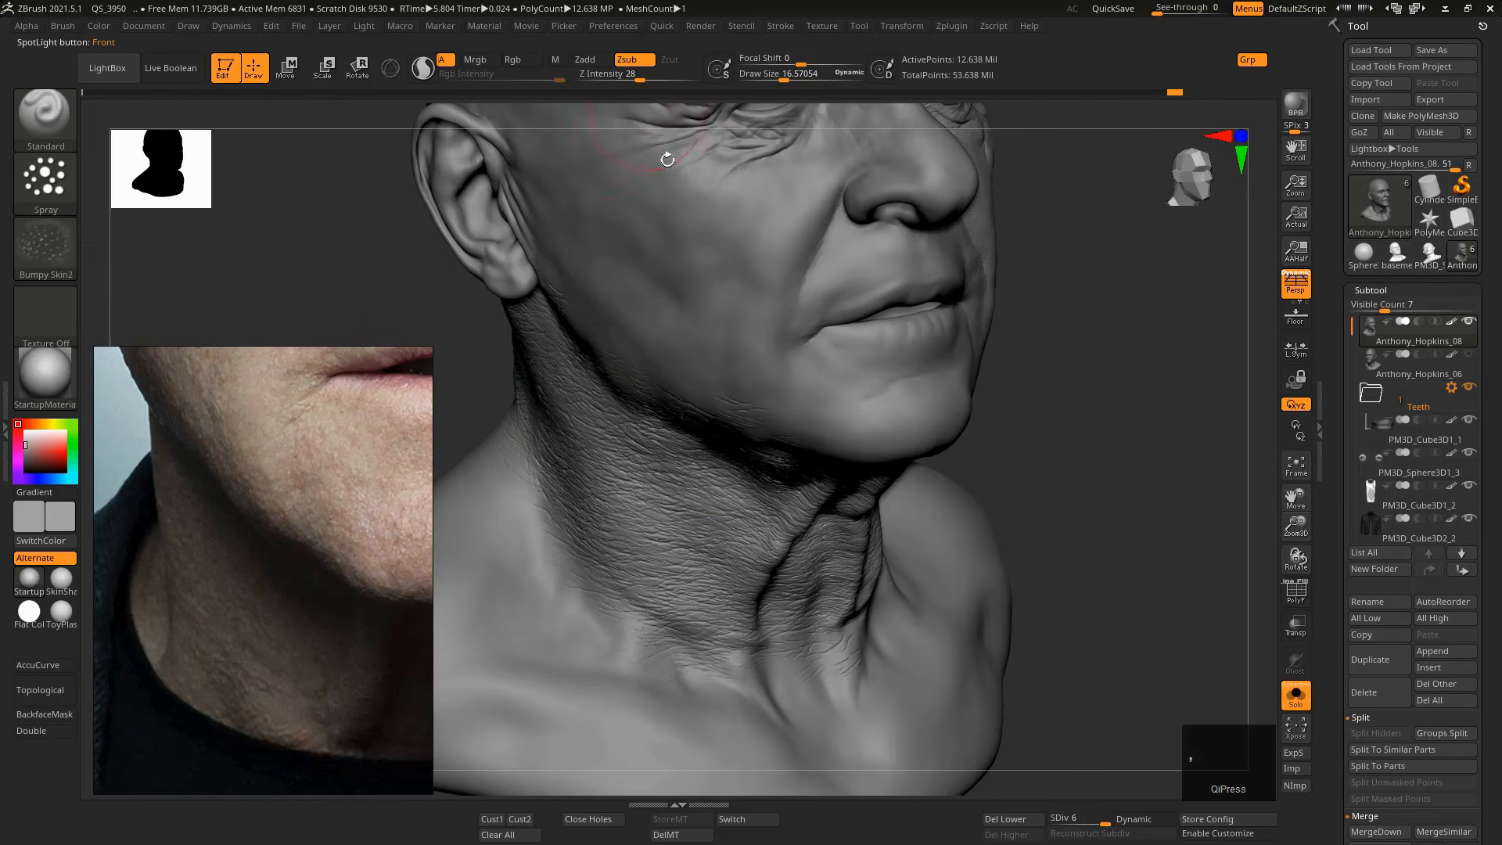
pyautogui.press('s')
pyautogui.moveTo(692, 539); pyautogui.dragTo(689, 539)
pyautogui.click(689, 538)
pyautogui.keyDown('alt'); pyautogui.click(724, 536); pyautogui.keyUp('alt')
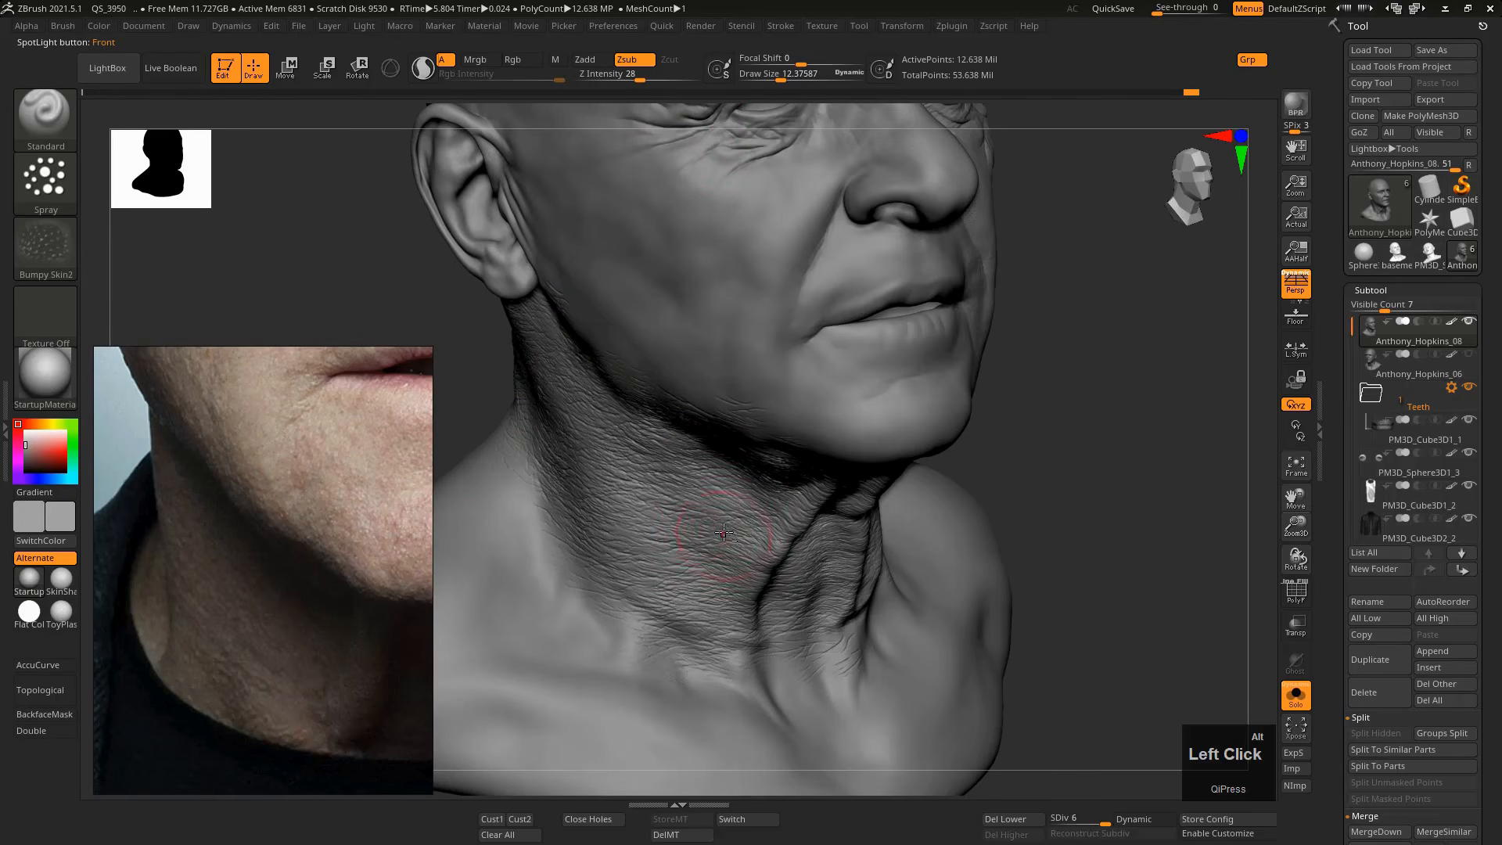
# Add raised bumps over the middle of the neck side, increasing the draw size to about 14.35.
pyautogui.press('s')
pyautogui.click(725, 533)
pyautogui.keyDown('ctrl'); pyautogui.moveTo(726, 529); pyautogui.dragTo(726, 572, button='right'); pyautogui.keyUp('ctrl')
pyautogui.press('s')
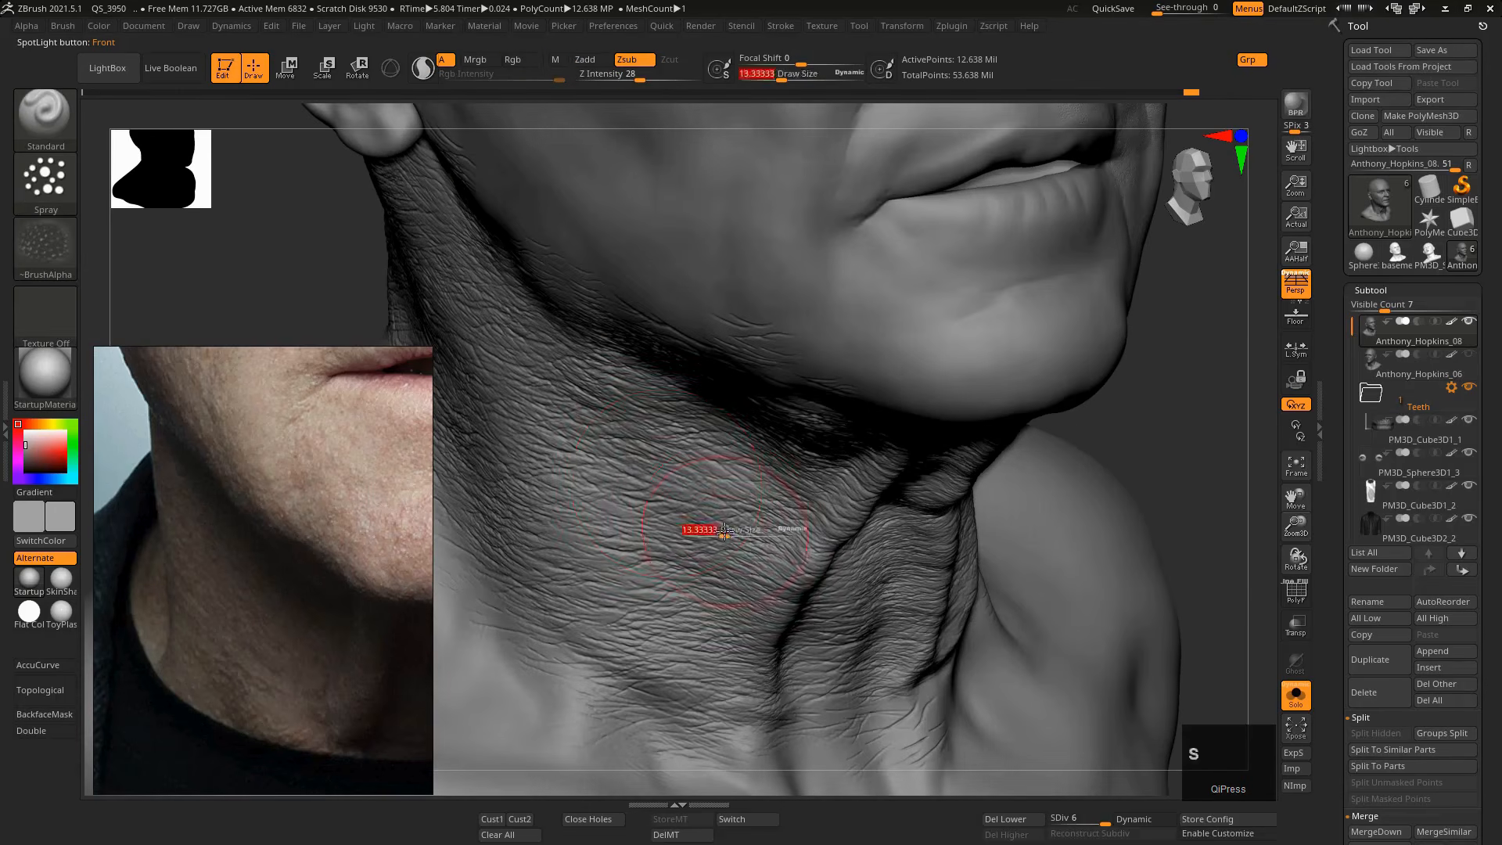
pyautogui.click(725, 531)
pyautogui.keyDown('alt'); pyautogui.click(658, 512); pyautogui.keyUp('alt')
pyautogui.press('s')
pyautogui.click(663, 513)
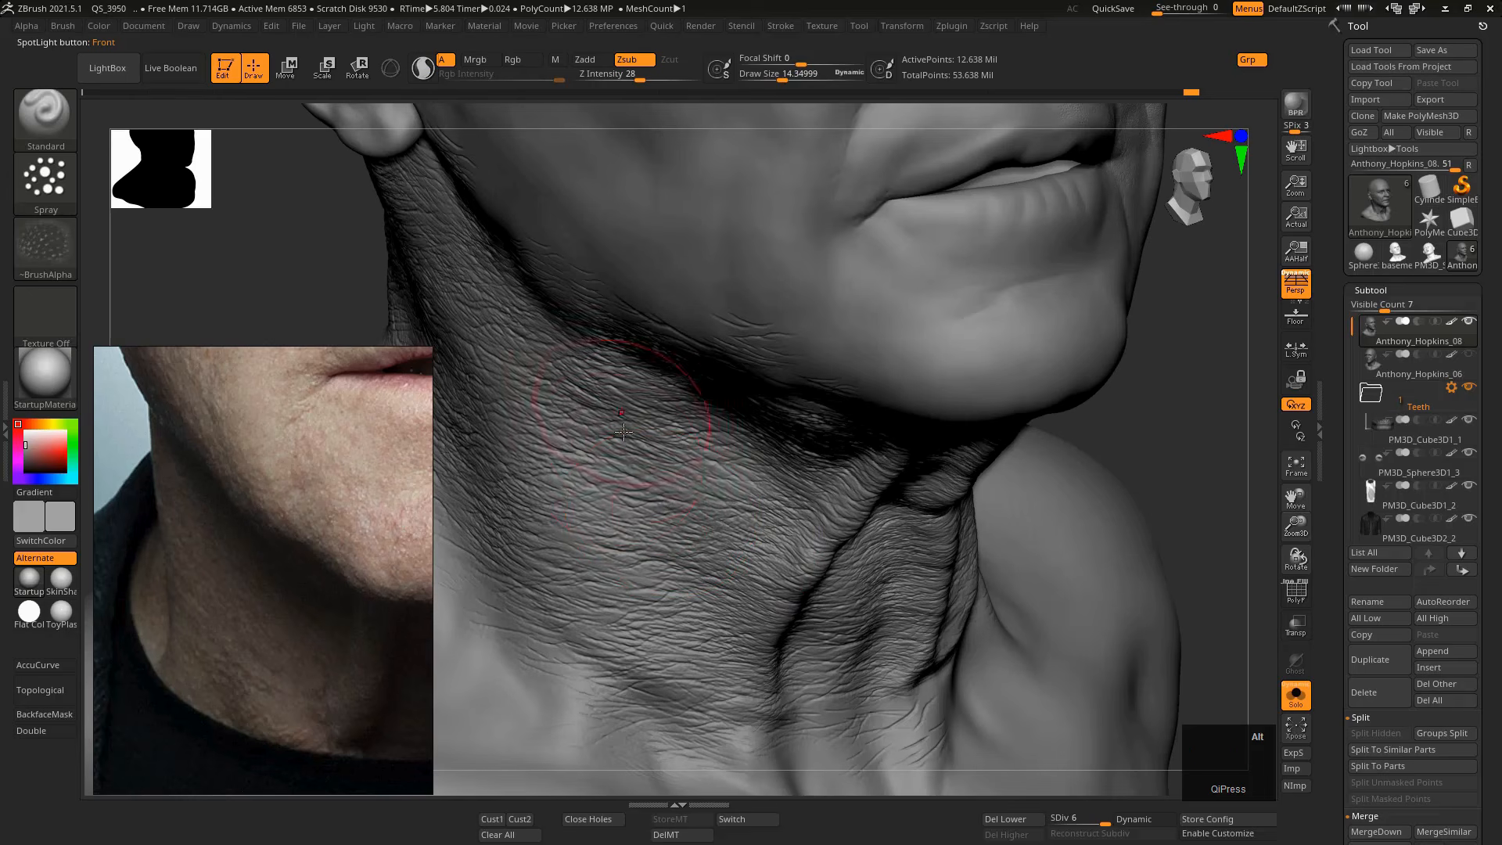
# Spray larger raised bumps across the neck side below the jaw at draw size about 23.33.
pyautogui.keyDown('alt'); pyautogui.click(615, 457); pyautogui.keyUp('alt')
pyautogui.press('s')
pyautogui.click(626, 456)
pyautogui.keyDown('alt'); pyautogui.click(562, 402); pyautogui.keyUp('alt')
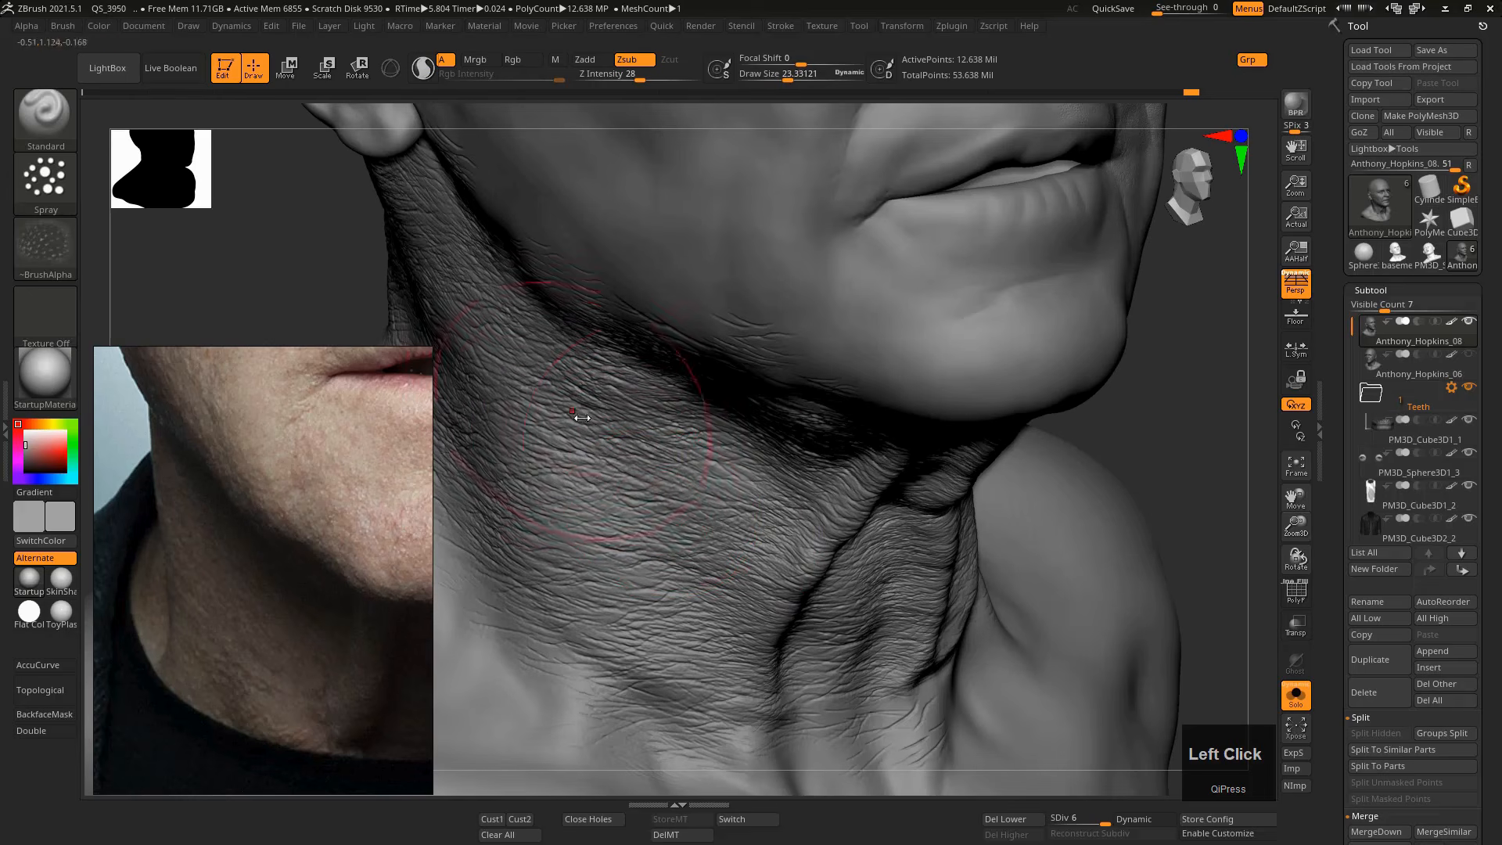
pyautogui.keyDown('alt'); pyautogui.click(674, 452); pyautogui.keyUp('alt')
pyautogui.keyDown('alt'); pyautogui.click(754, 477); pyautogui.keyUp('alt')
pyautogui.press('s')
pyautogui.click(744, 484)
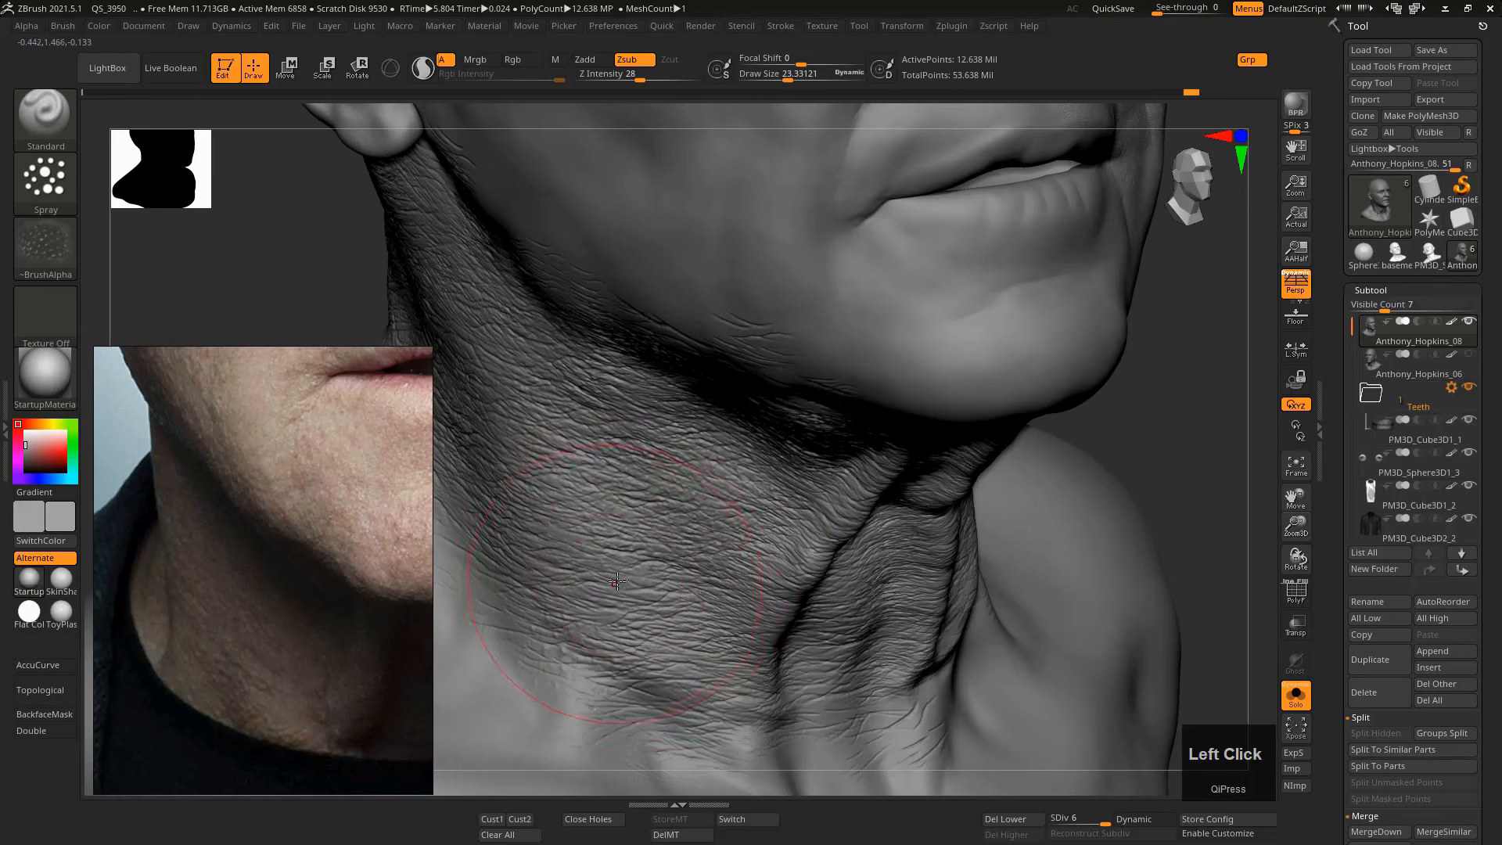
# Extend the raised bumps up the back of the neck side and onto its lower front, enlarging the draw size to about 34.11.
pyautogui.press('s')
pyautogui.moveTo(625, 593); pyautogui.dragTo(628, 592)
pyautogui.keyDown('alt'); pyautogui.click(536, 471); pyautogui.keyUp('alt')
pyautogui.keyDown('alt'); pyautogui.click(514, 397); pyautogui.keyUp('alt')
pyautogui.keyDown('alt'); pyautogui.moveTo(535, 388); pyautogui.dragTo(460, 308); pyautogui.keyUp('alt')
pyautogui.press('s')
pyautogui.moveTo(788, 643); pyautogui.dragTo(793, 642)
pyautogui.keyDown('alt'); pyautogui.click(716, 631); pyautogui.keyUp('alt')
# Spray raised bumps over the opposite side of the neck at draw size about 30.16.
pyautogui.moveTo(750, 596)
pyautogui.keyDown('ctrl'); pyautogui.mouseDown(button='right')
pyautogui.moveTo(714, 570)
pyautogui.moveTo(731, 552)
pyautogui.moveTo(658, 554)
pyautogui.mouseUp(button='right'); pyautogui.keyUp('ctrl')
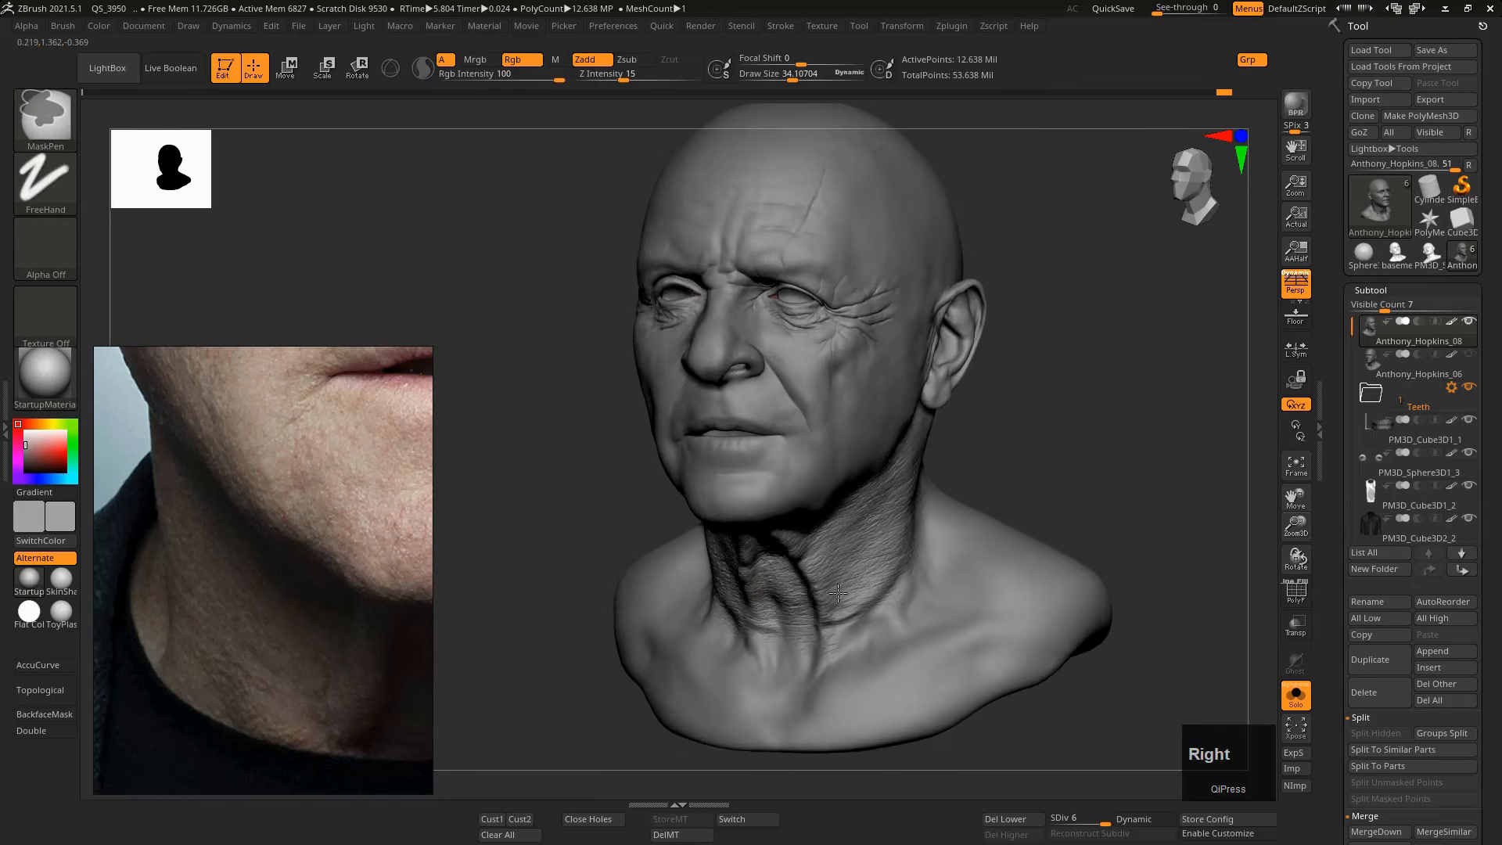
pyautogui.keyDown('ctrl'); pyautogui.moveTo(814, 532); pyautogui.dragTo(842, 552, button='right'); pyautogui.keyUp('ctrl')
pyautogui.press('s')
pyautogui.moveTo(842, 552)
pyautogui.mouseDown()
pyautogui.moveTo(771, 548)
pyautogui.moveTo(836, 560)
pyautogui.mouseUp()
pyautogui.press('s')
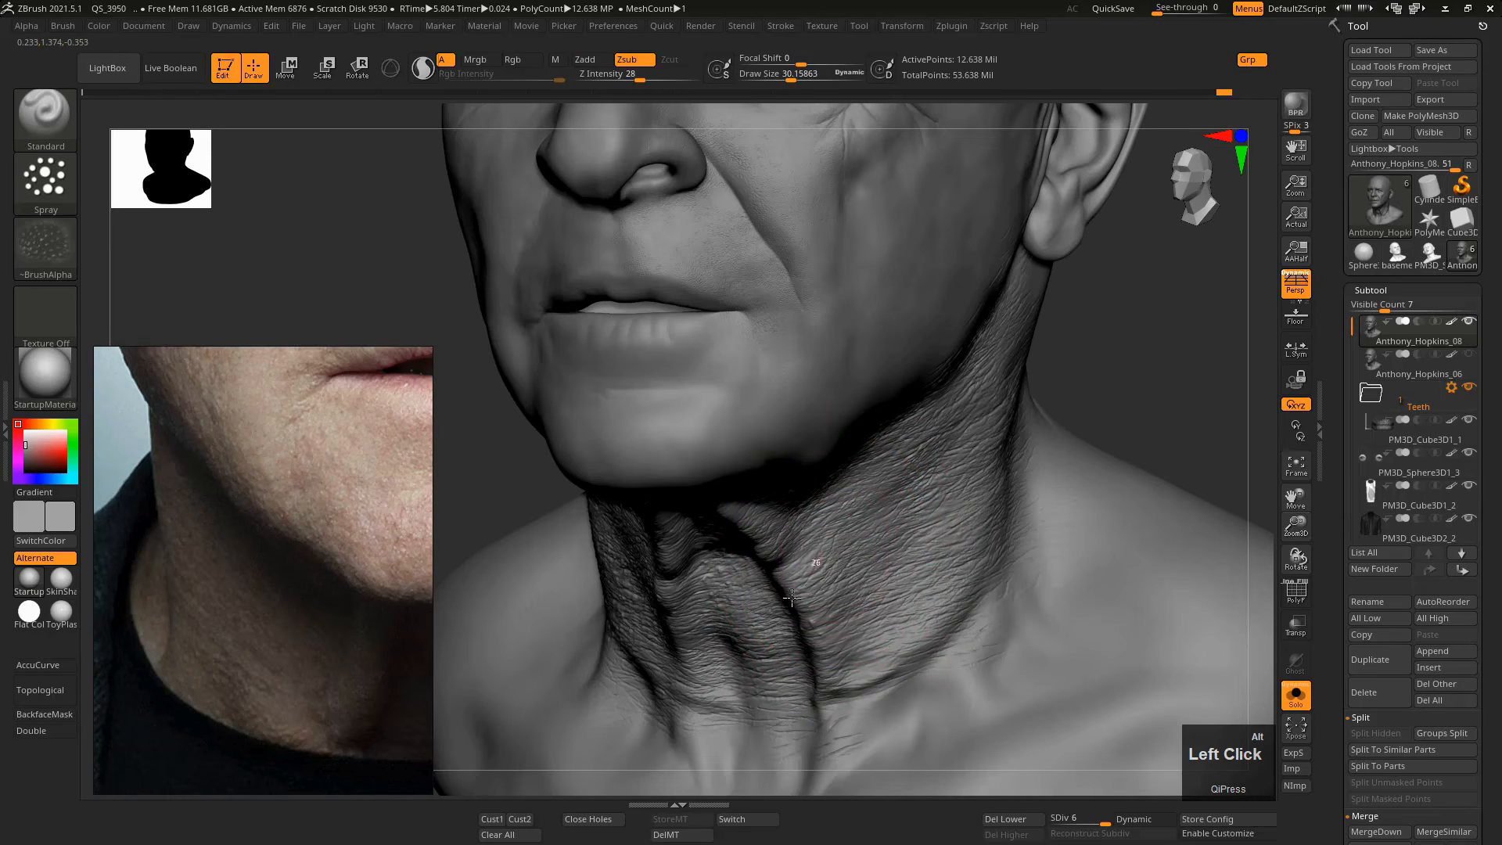
pyautogui.moveTo(883, 506)
pyautogui.keyDown('alt'); pyautogui.mouseDown()
pyautogui.moveTo(901, 568)
pyautogui.moveTo(880, 635)
pyautogui.moveTo(829, 667)
pyautogui.moveTo(853, 632)
pyautogui.mouseUp(); pyautogui.keyUp('alt')
# Reduce the draw size to about 23.33 and then about 17.78 for finer bumps on the opposite neck side.
pyautogui.press('s')
pyautogui.moveTo(899, 554)
pyautogui.mouseDown(button='right')
pyautogui.moveTo(951, 496)
pyautogui.moveTo(903, 529)
pyautogui.mouseUp(button='right')
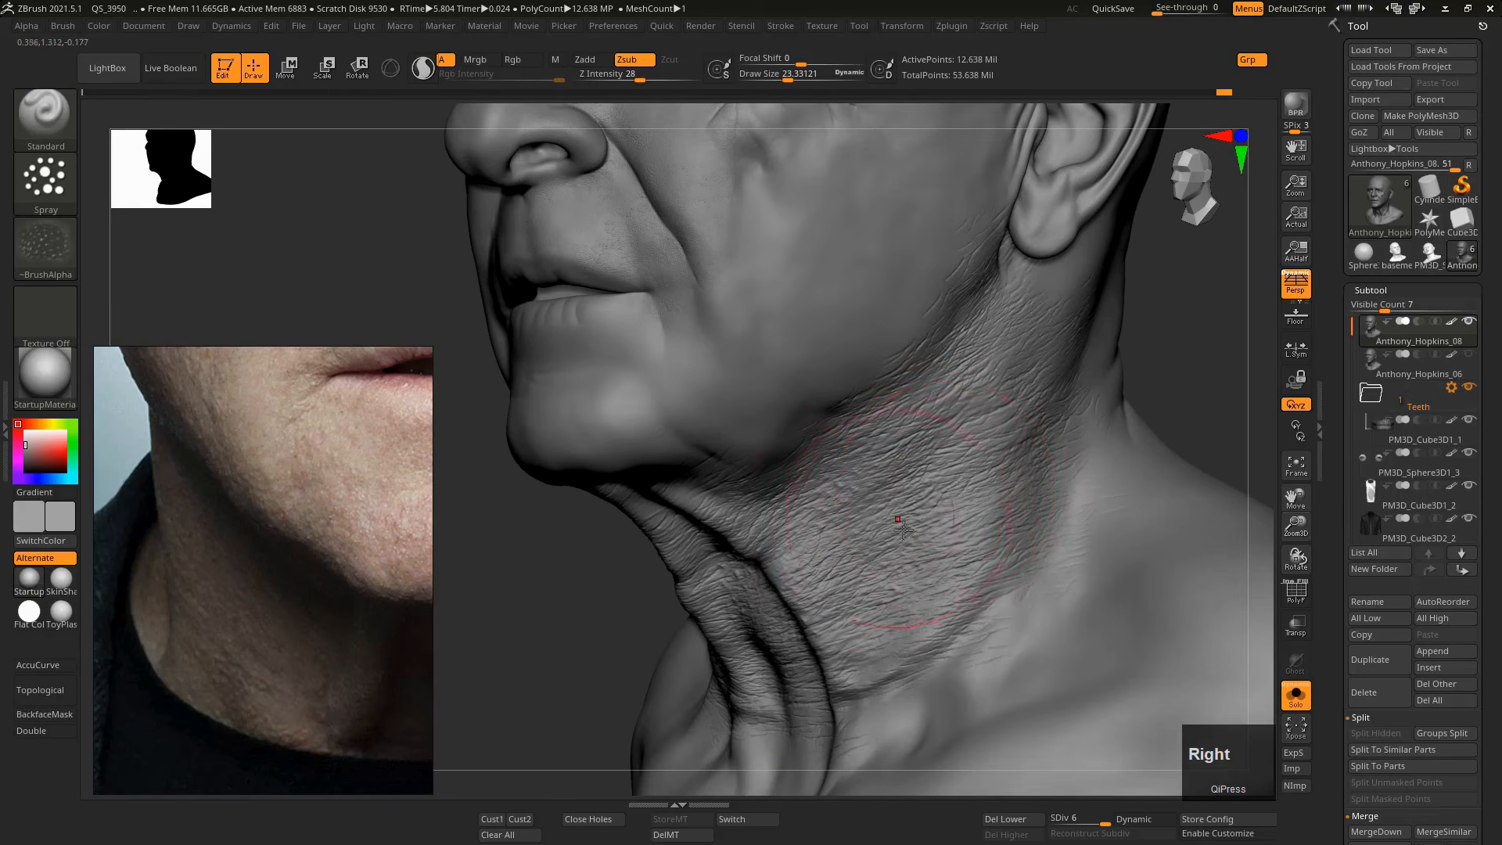
pyautogui.press('s')
pyautogui.moveTo(949, 491); pyautogui.dragTo(945, 492)
# Spray fine skin bumps around the mouth corner and below the lower lip, reducing the draw size to about 7.14.
pyautogui.keyDown('alt'); pyautogui.moveTo(722, 434); pyautogui.dragTo(757, 493, button='right'); pyautogui.keyUp('alt')
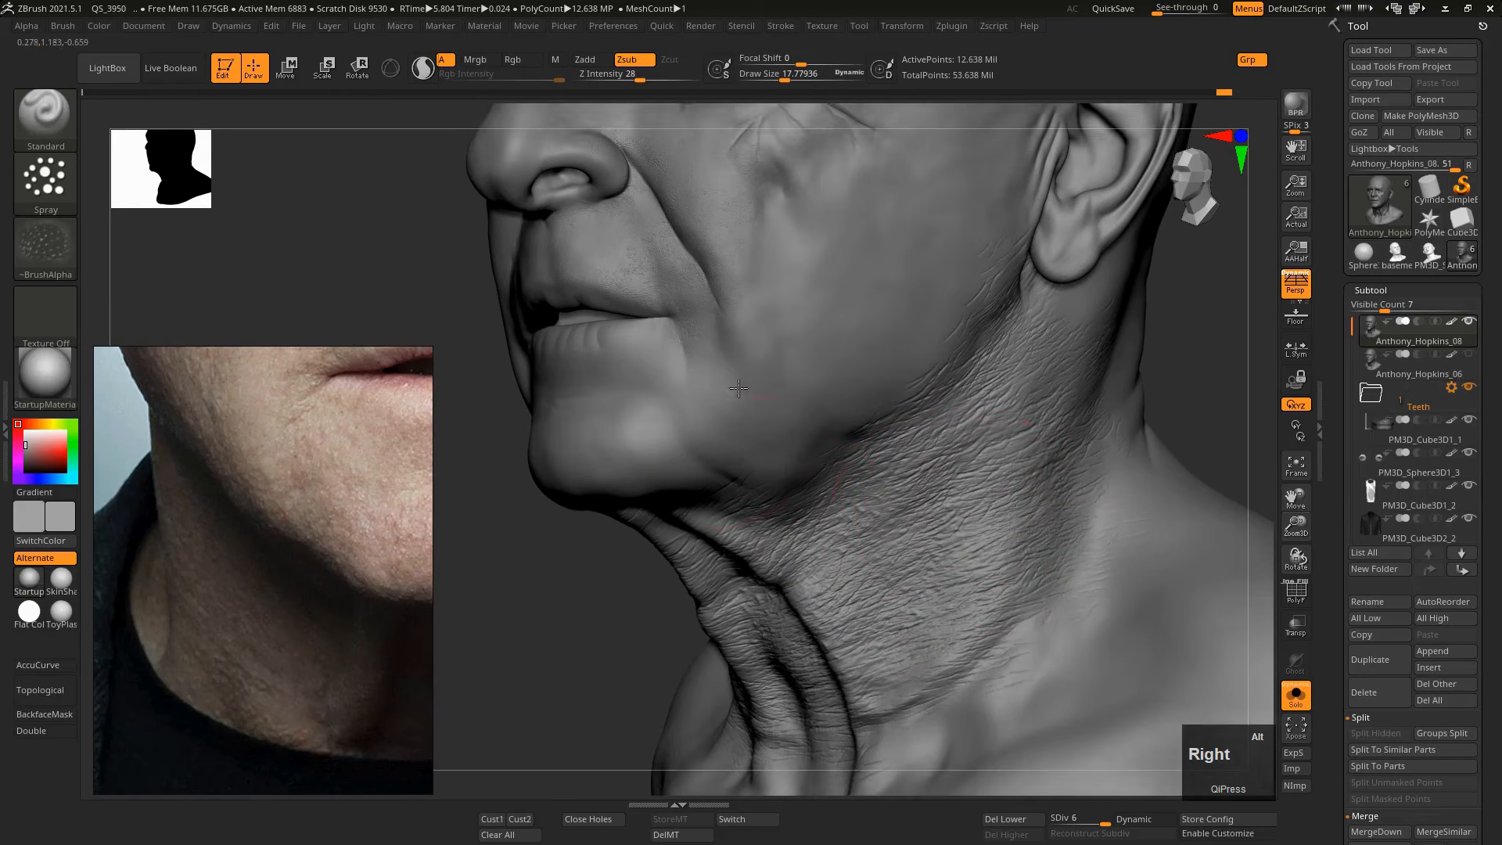
pyautogui.keyDown('alt'); pyautogui.moveTo(731, 405); pyautogui.dragTo(763, 479, button='right'); pyautogui.keyUp('alt')
pyautogui.moveTo(857, 499)
pyautogui.mouseDown(button='right')
pyautogui.moveTo(761, 331)
pyautogui.moveTo(707, 326)
pyautogui.mouseUp(button='right')
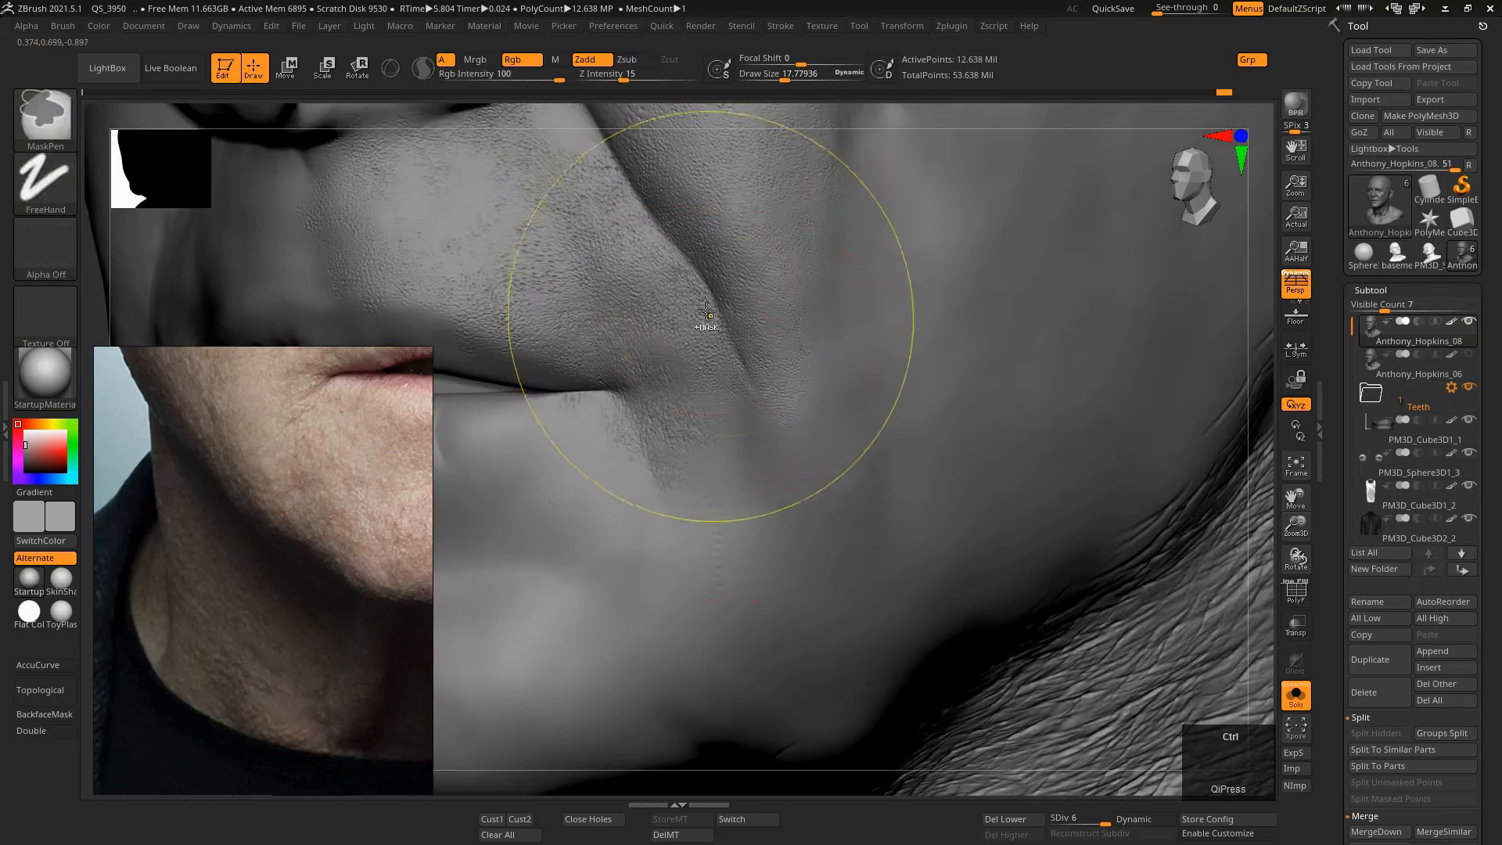
pyautogui.press('s')
pyautogui.click(721, 402)
pyautogui.press('s')
pyautogui.moveTo(753, 498)
pyautogui.mouseDown()
pyautogui.moveTo(762, 449)
pyautogui.moveTo(762, 509)
pyautogui.moveTo(688, 469)
pyautogui.moveTo(614, 493)
pyautogui.moveTo(552, 431)
pyautogui.moveTo(536, 477)
pyautogui.moveTo(570, 434)
pyautogui.moveTo(600, 459)
pyautogui.mouseUp()
pyautogui.press('s')
pyautogui.press('s')
pyautogui.press('s')
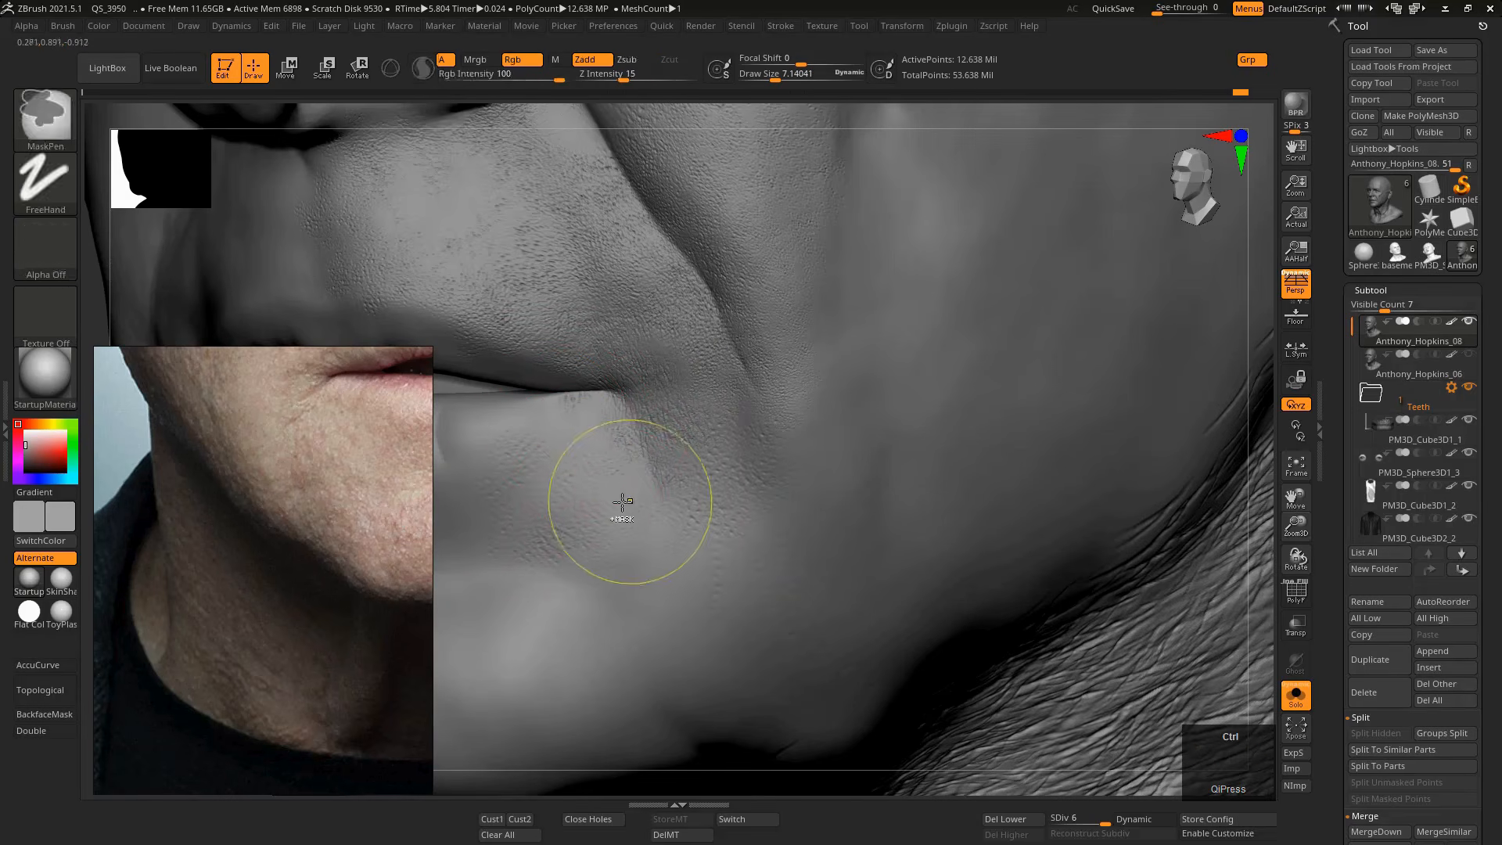
# Bring up the black-and-white close-up of the nose and mouth on the reference board to study its skin texture.
pyautogui.keyDown('alt'); pyautogui.moveTo(622, 502); pyautogui.dragTo(671, 538, button='right'); pyautogui.keyUp('alt')
pyautogui.keyDown('alt'); pyautogui.moveTo(357, 547); pyautogui.dragTo(312, 607, button='right'); pyautogui.keyUp('alt')
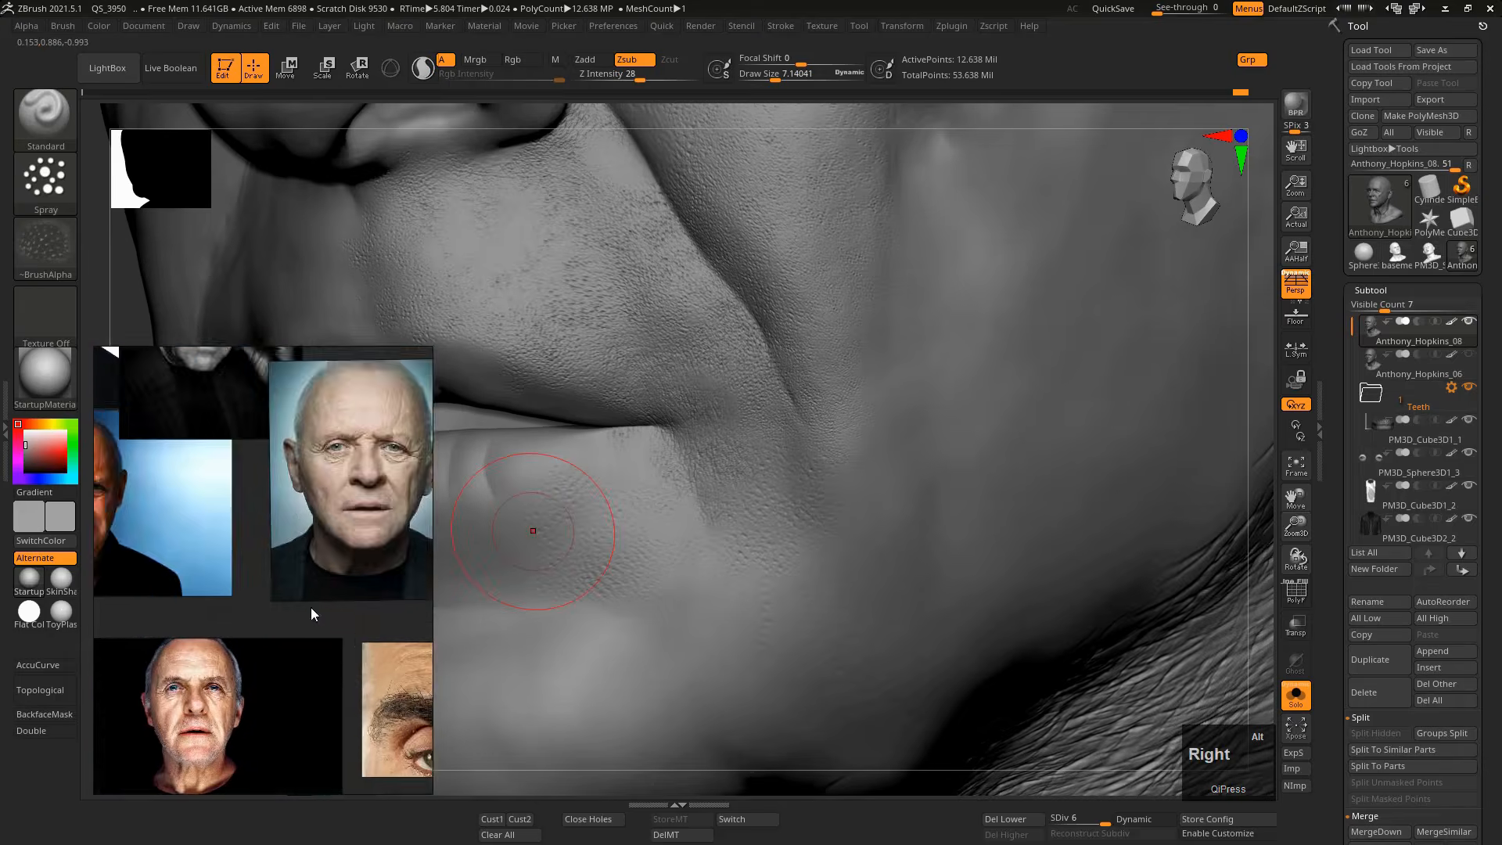
pyautogui.keyDown('alt'); pyautogui.moveTo(292, 764); pyautogui.dragTo(360, 368, button='middle'); pyautogui.keyUp('alt')
pyautogui.keyDown('alt'); pyautogui.moveTo(341, 509); pyautogui.dragTo(258, 625, button='right'); pyautogui.keyUp('alt')
pyautogui.keyDown('alt'); pyautogui.moveTo(303, 367); pyautogui.dragTo(303, 622, button='middle'); pyautogui.keyUp('alt')
pyautogui.keyDown('alt'); pyautogui.moveTo(303, 622); pyautogui.dragTo(308, 552, button='right'); pyautogui.keyUp('alt')
pyautogui.keyDown('alt'); pyautogui.moveTo(309, 551); pyautogui.dragTo(321, 579, button='middle'); pyautogui.keyUp('alt')
pyautogui.moveTo(320, 579)
pyautogui.keyDown('alt'); pyautogui.mouseDown(button='right')
pyautogui.moveTo(345, 589)
pyautogui.moveTo(332, 600)
pyautogui.mouseUp(button='right'); pyautogui.keyUp('alt')
pyautogui.keyDown('alt'); pyautogui.moveTo(332, 601); pyautogui.dragTo(341, 594, button='middle'); pyautogui.keyUp('alt')
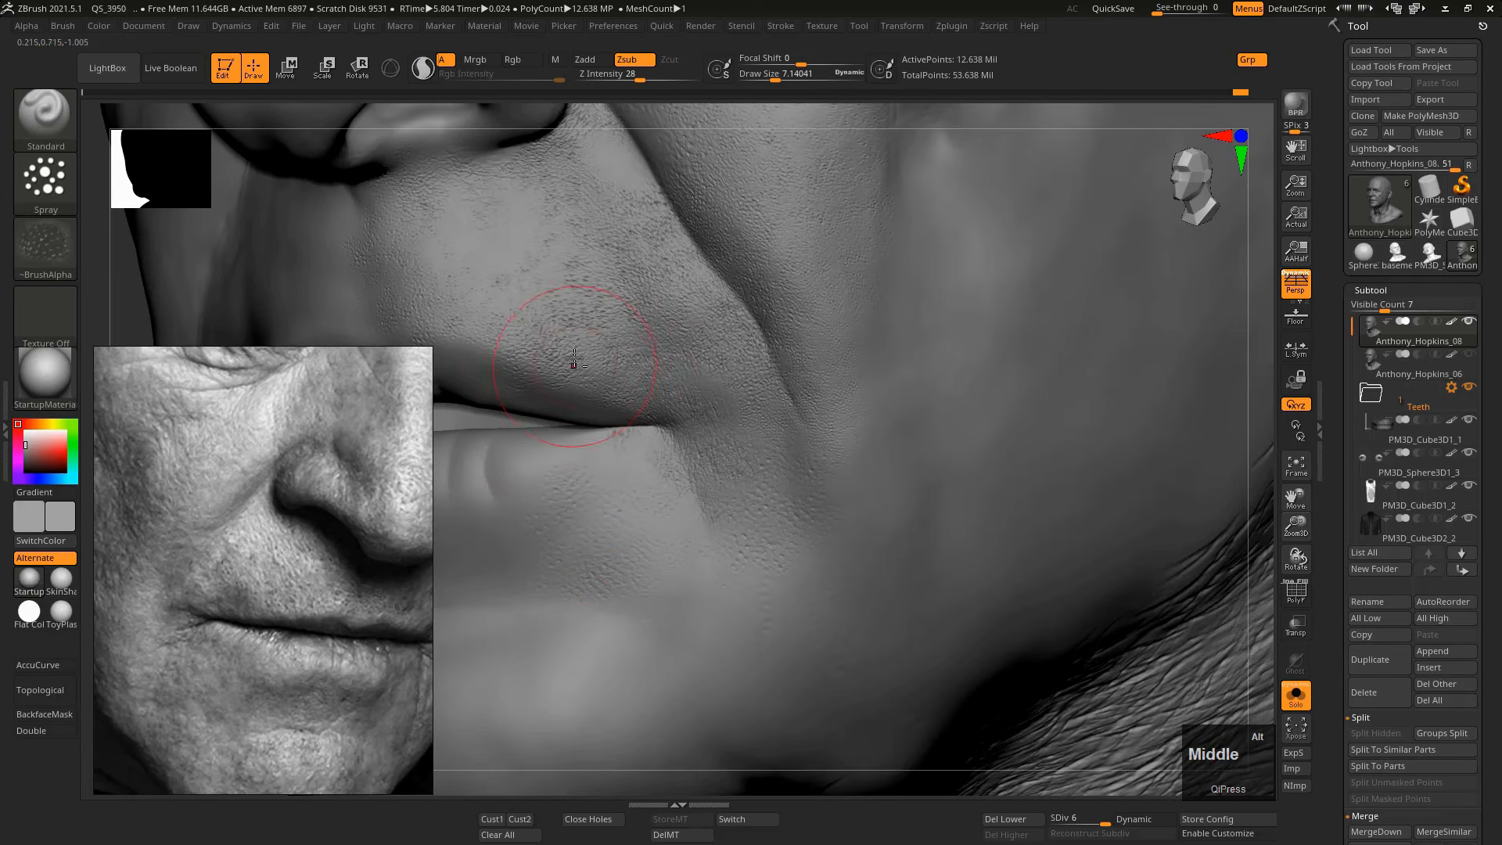
# Smooth away the existing skin texture above the upper lip at draw size about 4.70.
pyautogui.moveTo(574, 358)
pyautogui.mouseDown(button='right')
pyautogui.moveTo(631, 416)
pyautogui.moveTo(627, 459)
pyautogui.moveTo(653, 406)
pyautogui.moveTo(654, 435)
pyautogui.moveTo(640, 408)
pyautogui.mouseUp(button='right')
pyautogui.press('s')
pyautogui.moveTo(640, 408); pyautogui.dragTo(632, 407)
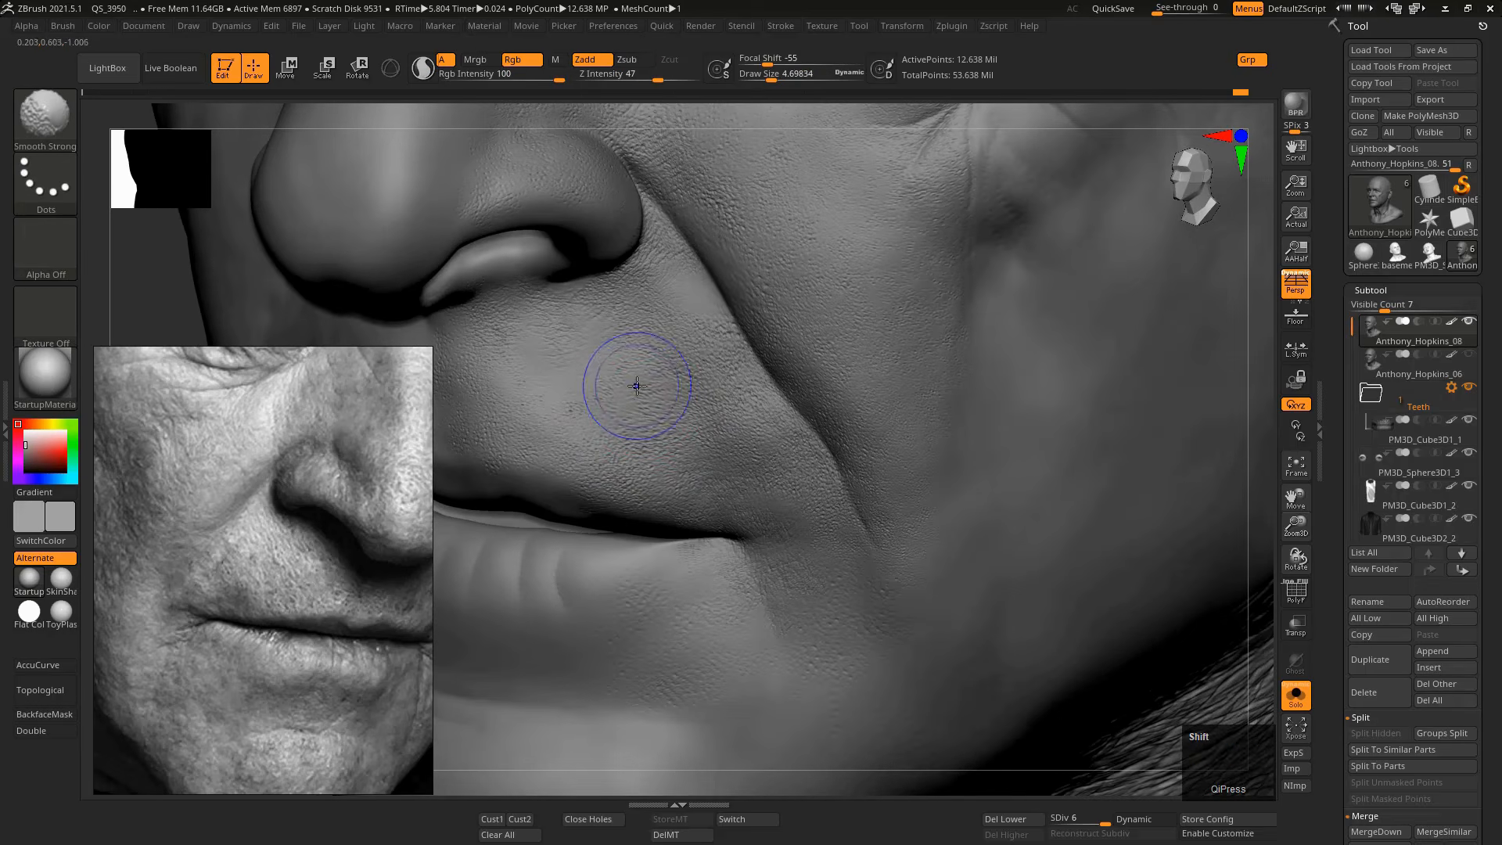
pyautogui.moveTo(650, 355)
pyautogui.keyDown('shift'); pyautogui.mouseDown()
pyautogui.moveTo(615, 374)
pyautogui.moveTo(623, 417)
pyautogui.mouseUp(); pyautogui.keyUp('shift')
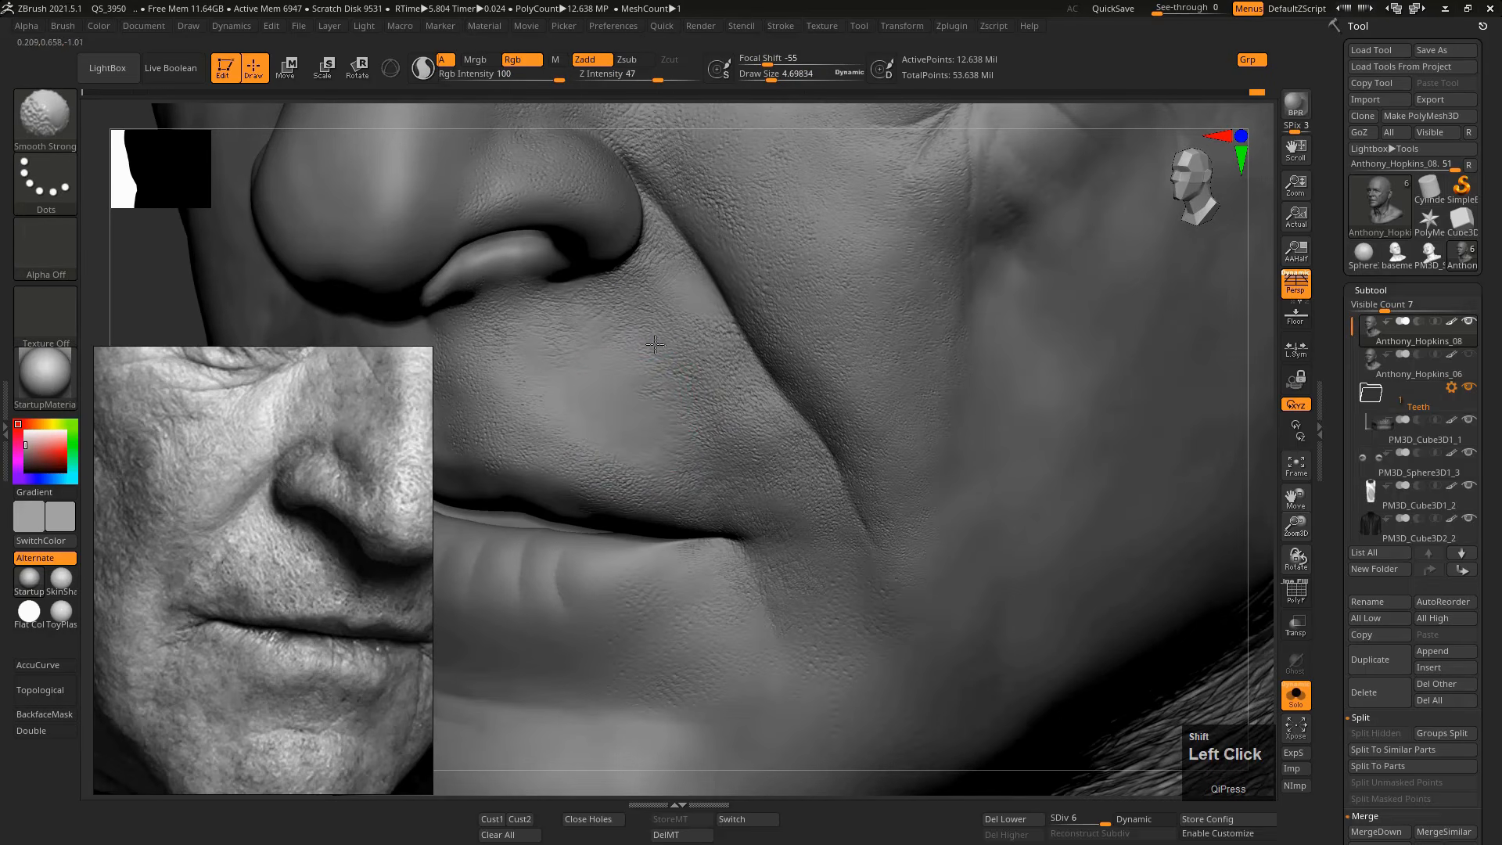
pyautogui.keyDown('shift'); pyautogui.moveTo(675, 324); pyautogui.dragTo(626, 340); pyautogui.keyUp('shift')
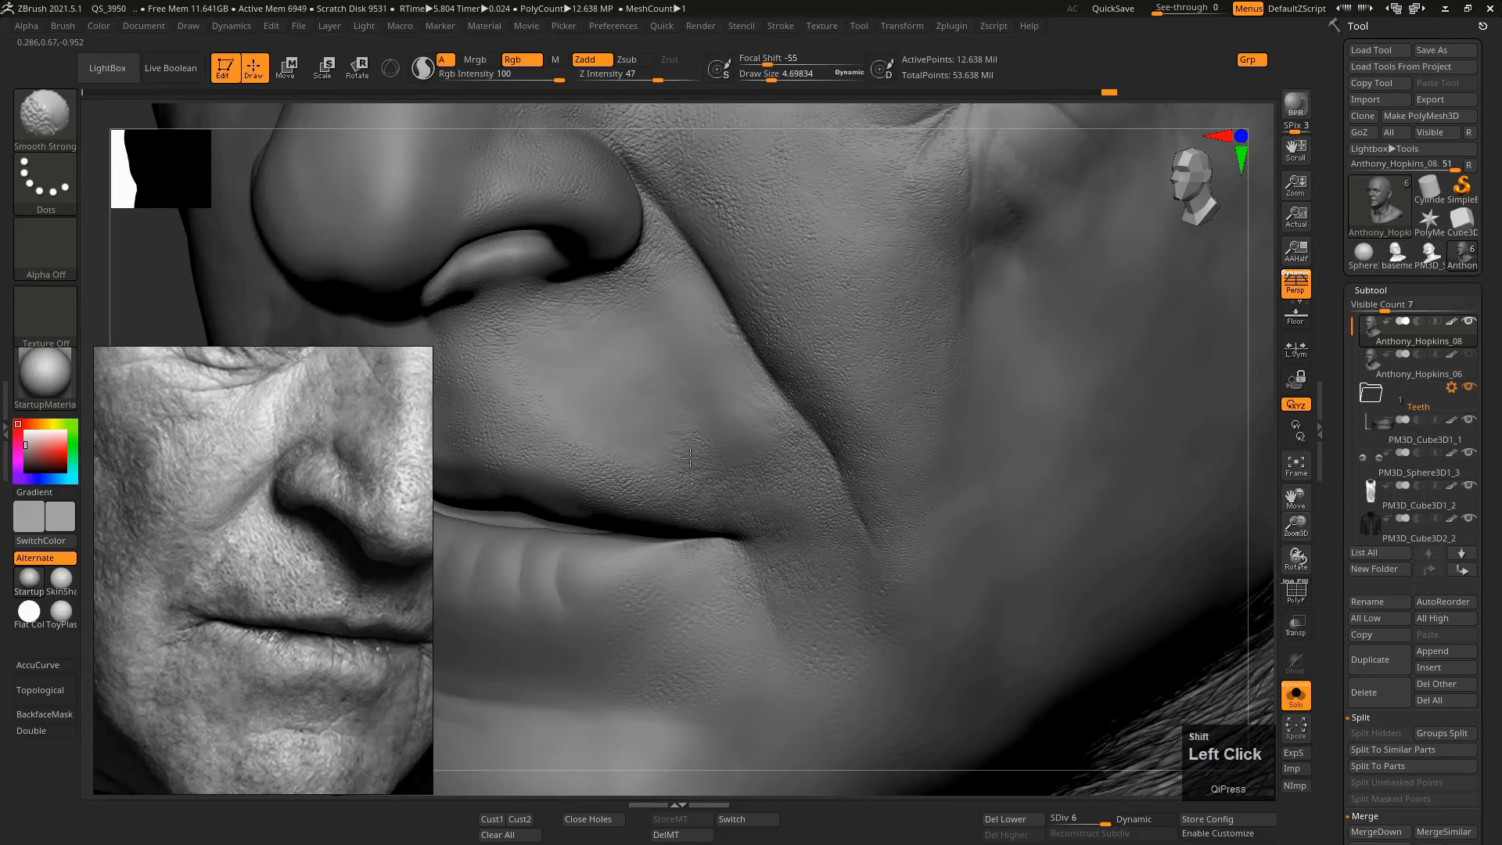
pyautogui.keyDown('shift'); pyautogui.moveTo(690, 457); pyautogui.dragTo(655, 417); pyautogui.keyUp('shift')
# Respray fine bumps over the smoothed area above the upper lip at draw size about 6.58.
pyautogui.moveTo(560, 366)
pyautogui.mouseDown()
pyautogui.moveTo(590, 407)
pyautogui.moveTo(584, 388)
pyautogui.mouseUp()
pyautogui.press('s')
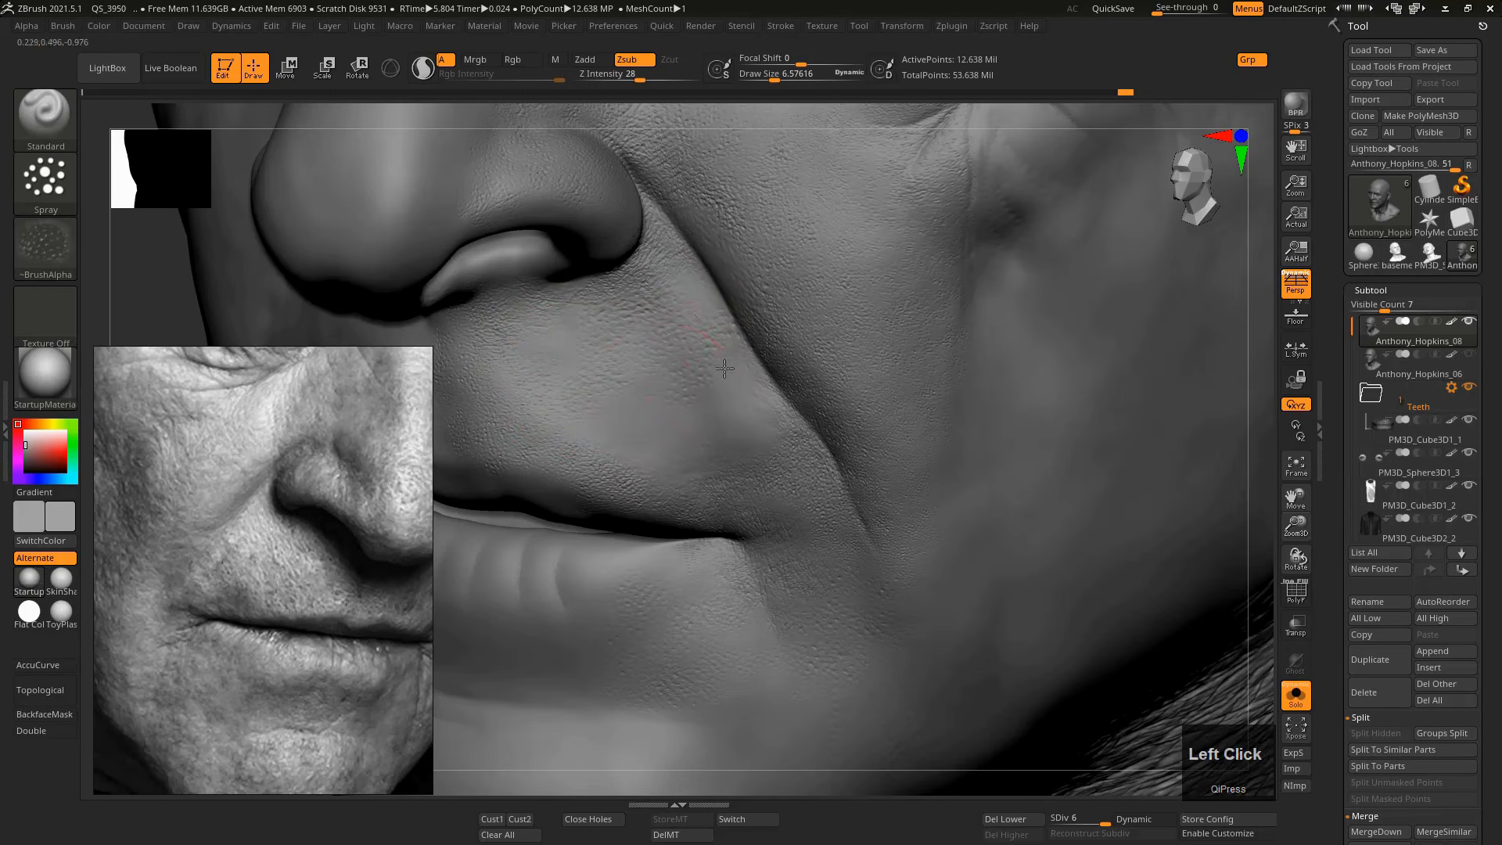
pyautogui.moveTo(725, 369)
pyautogui.mouseDown()
pyautogui.moveTo(614, 392)
pyautogui.moveTo(655, 408)
pyautogui.mouseUp()
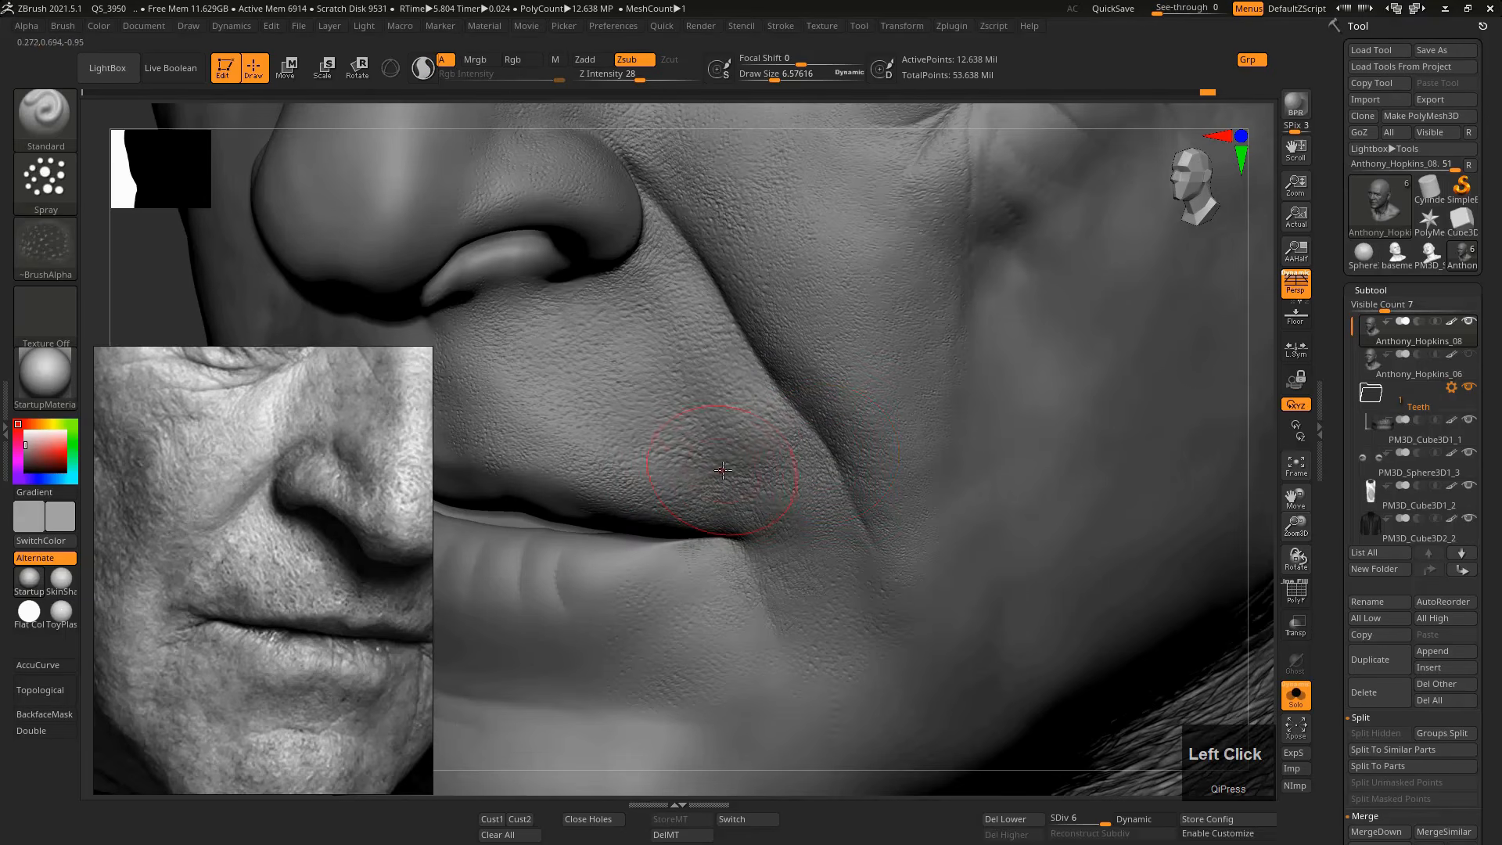
# Raise the Z Intensity to 38 and deepen the bumps above the upper lip at draw size about 6.05.
pyautogui.press('s')
pyautogui.moveTo(723, 470); pyautogui.dragTo(718, 470)
pyautogui.click(650, 78)
pyautogui.press('s')
pyautogui.moveTo(624, 311); pyautogui.dragTo(628, 311)
pyautogui.press('s')
pyautogui.moveTo(669, 372); pyautogui.dragTo(659, 373)
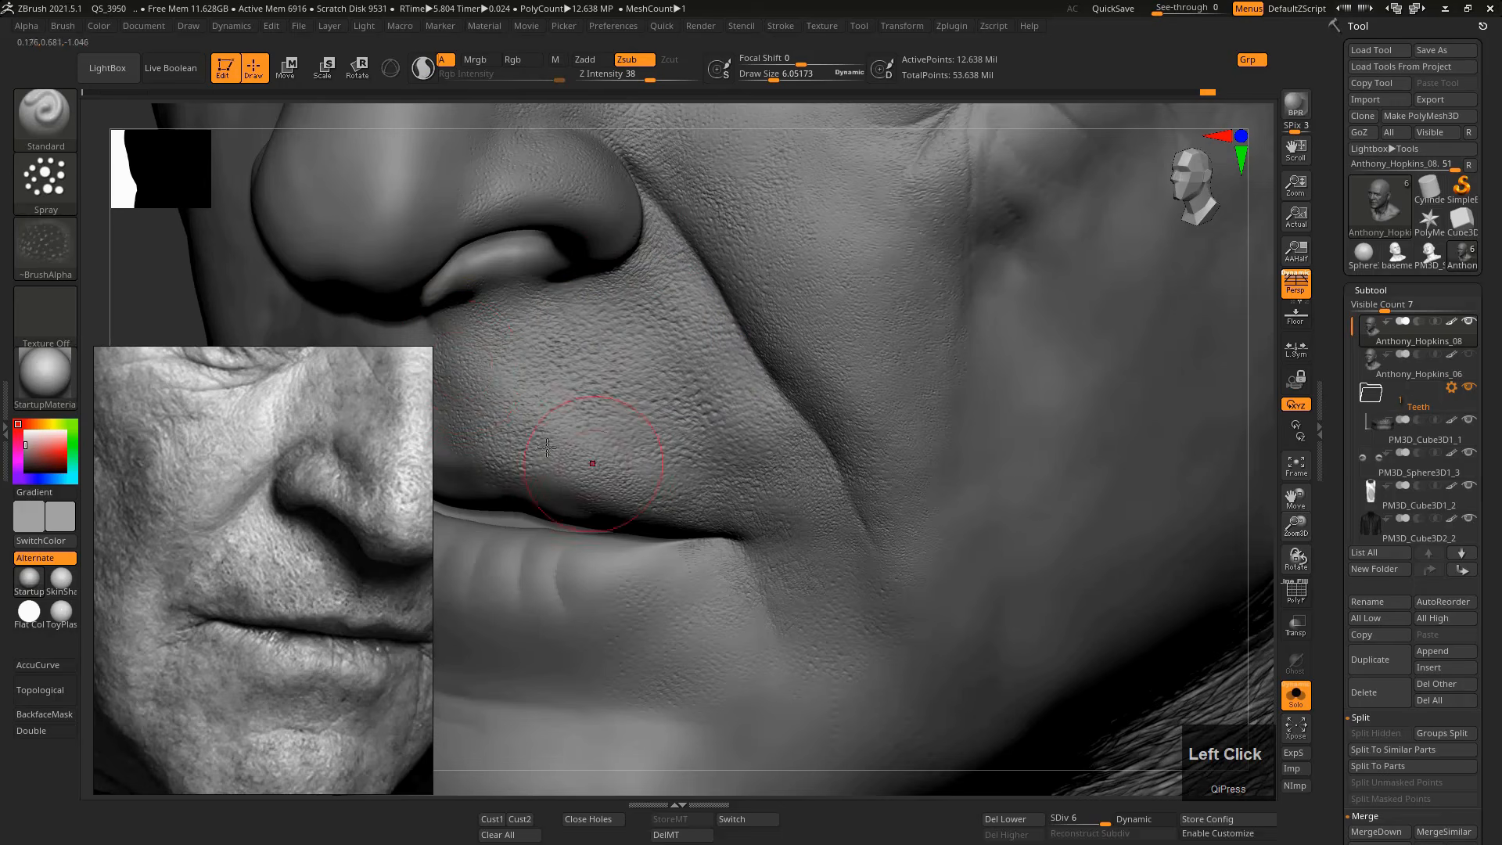
pyautogui.moveTo(525, 428); pyautogui.dragTo(560, 463)
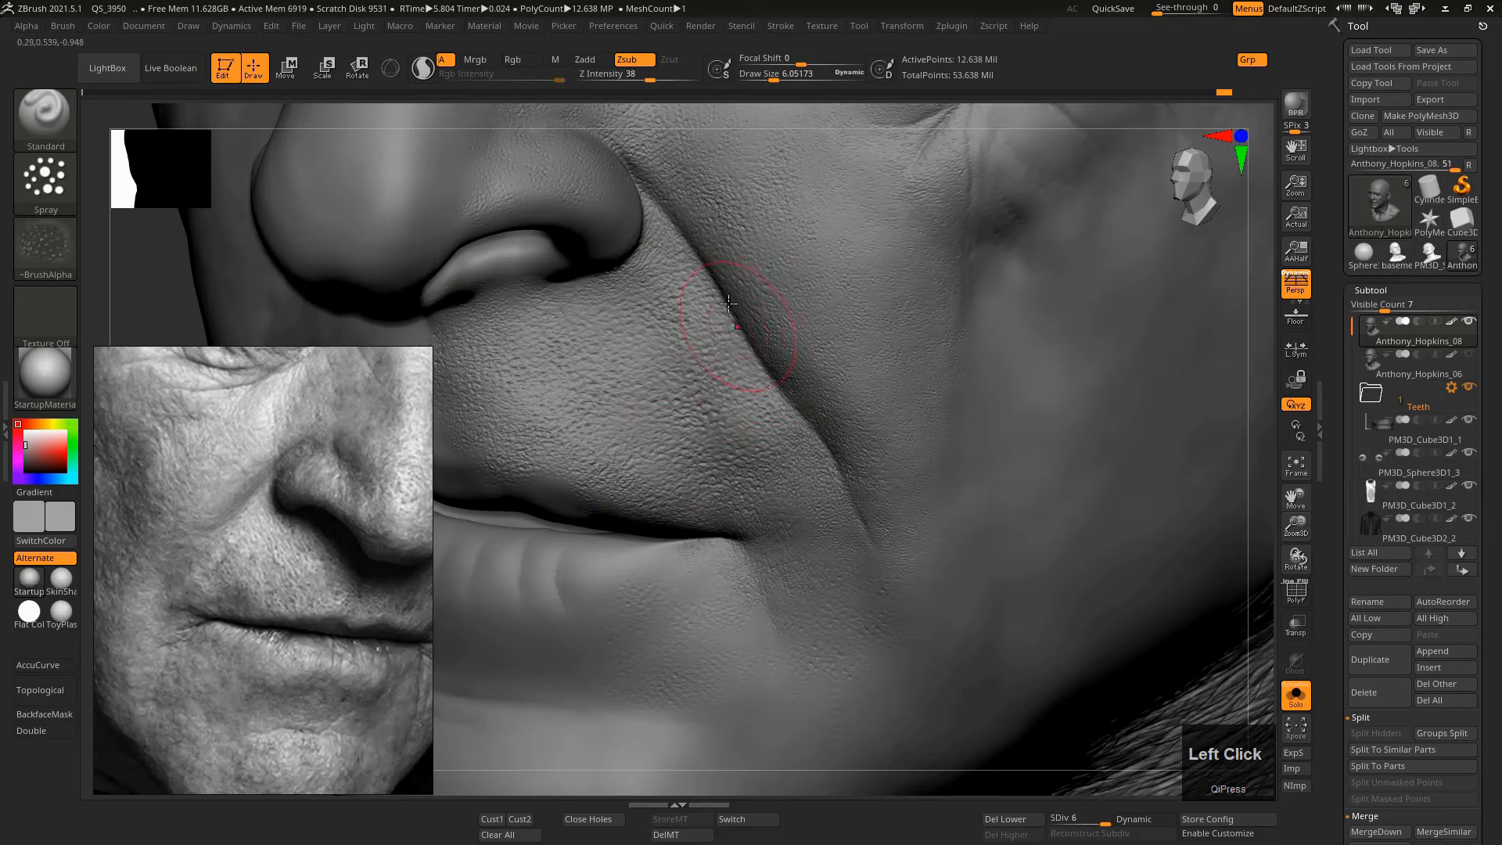
# Spray bumps around the mouth corner and below the lower lip at draw size about 7.14, undoing the last stroke.
pyautogui.press('s')
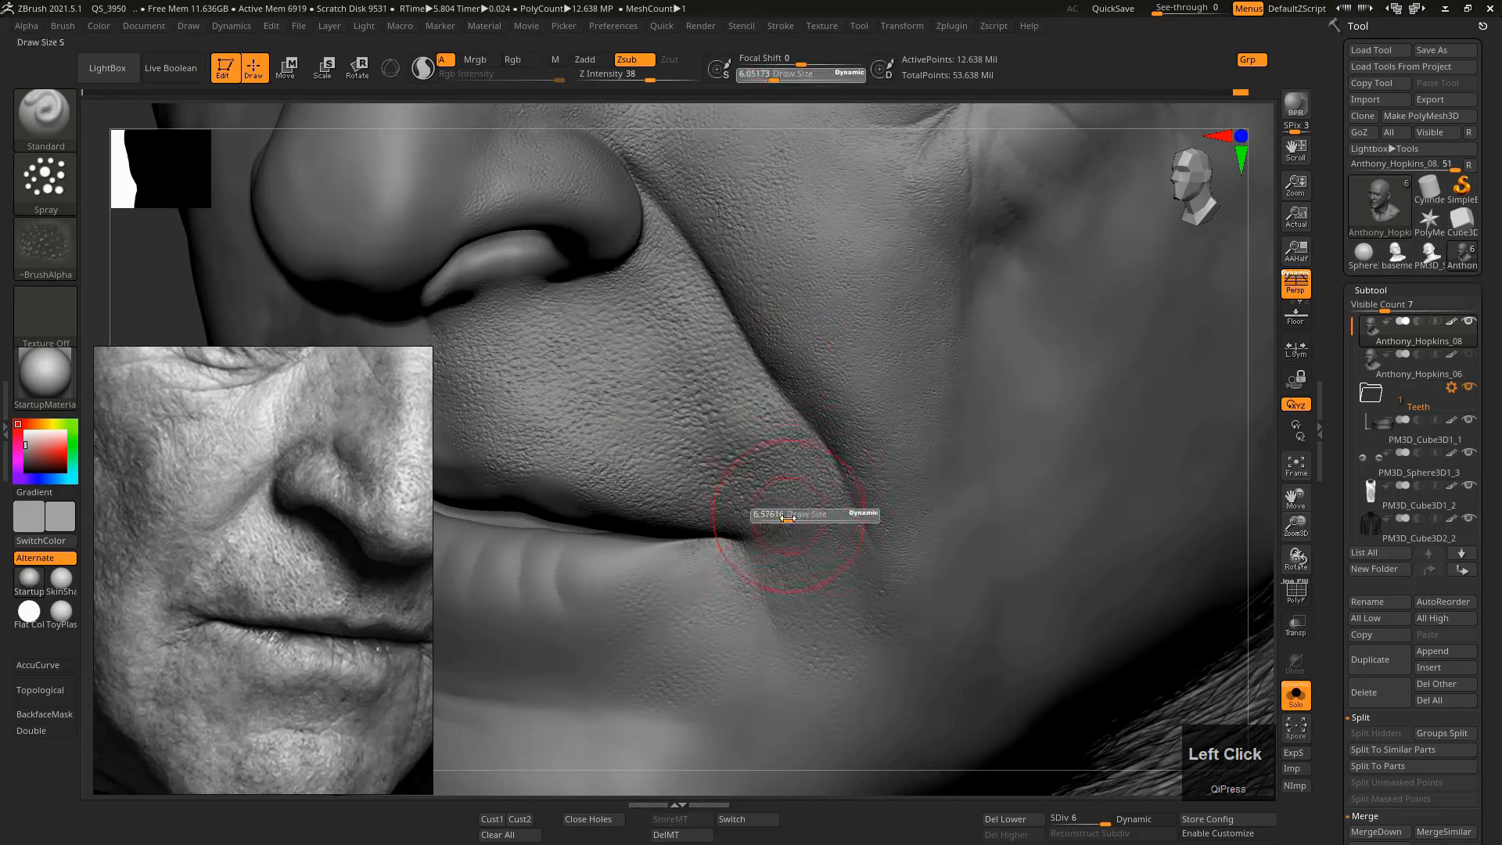
pyautogui.click(791, 517)
pyautogui.press('s')
pyautogui.click(771, 576)
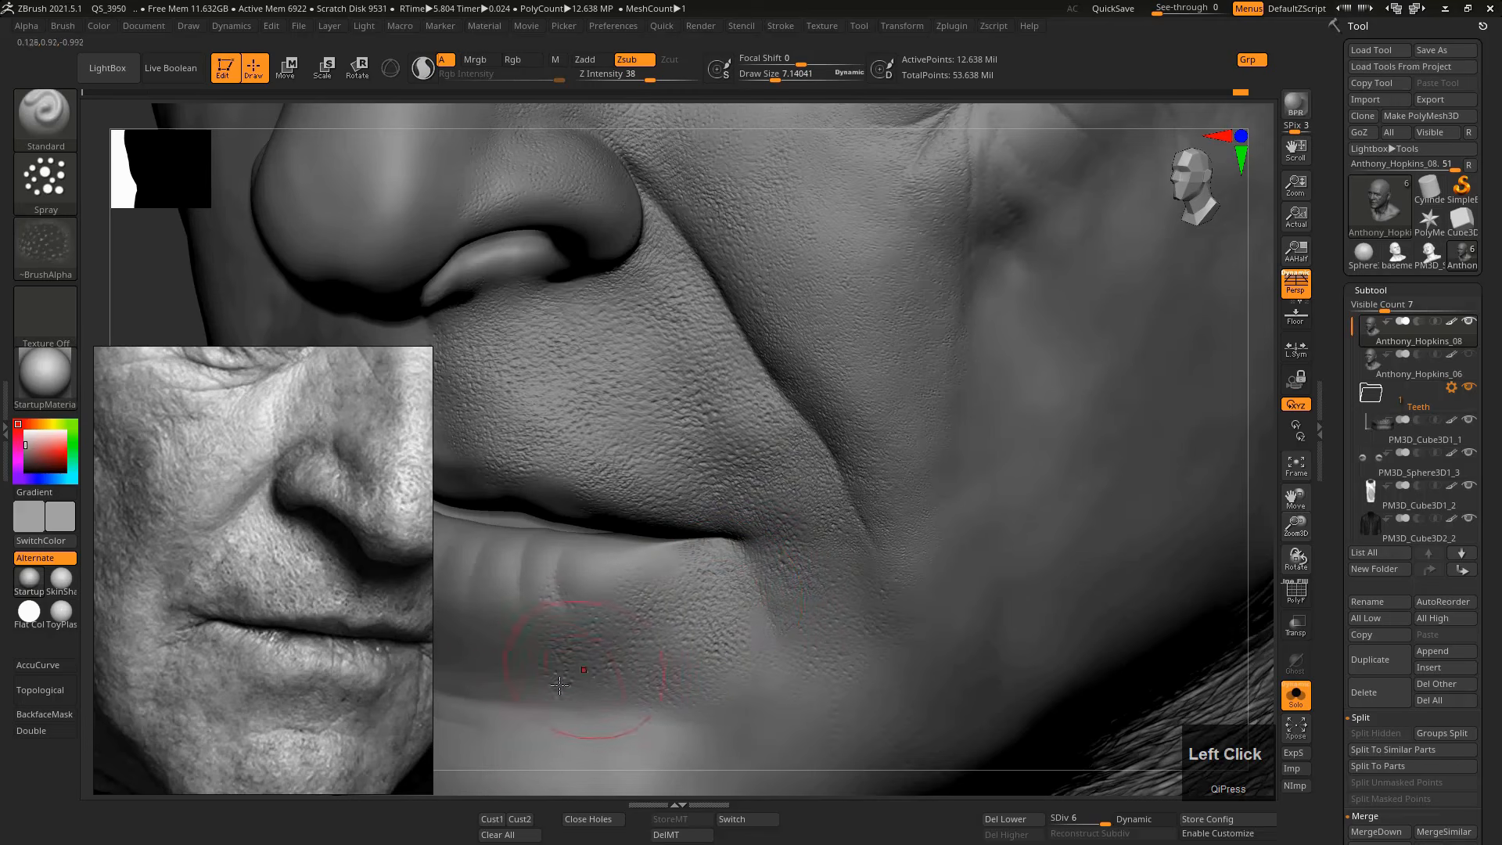
pyautogui.moveTo(559, 686)
pyautogui.mouseDown()
pyautogui.moveTo(697, 702)
pyautogui.moveTo(782, 656)
pyautogui.mouseUp()
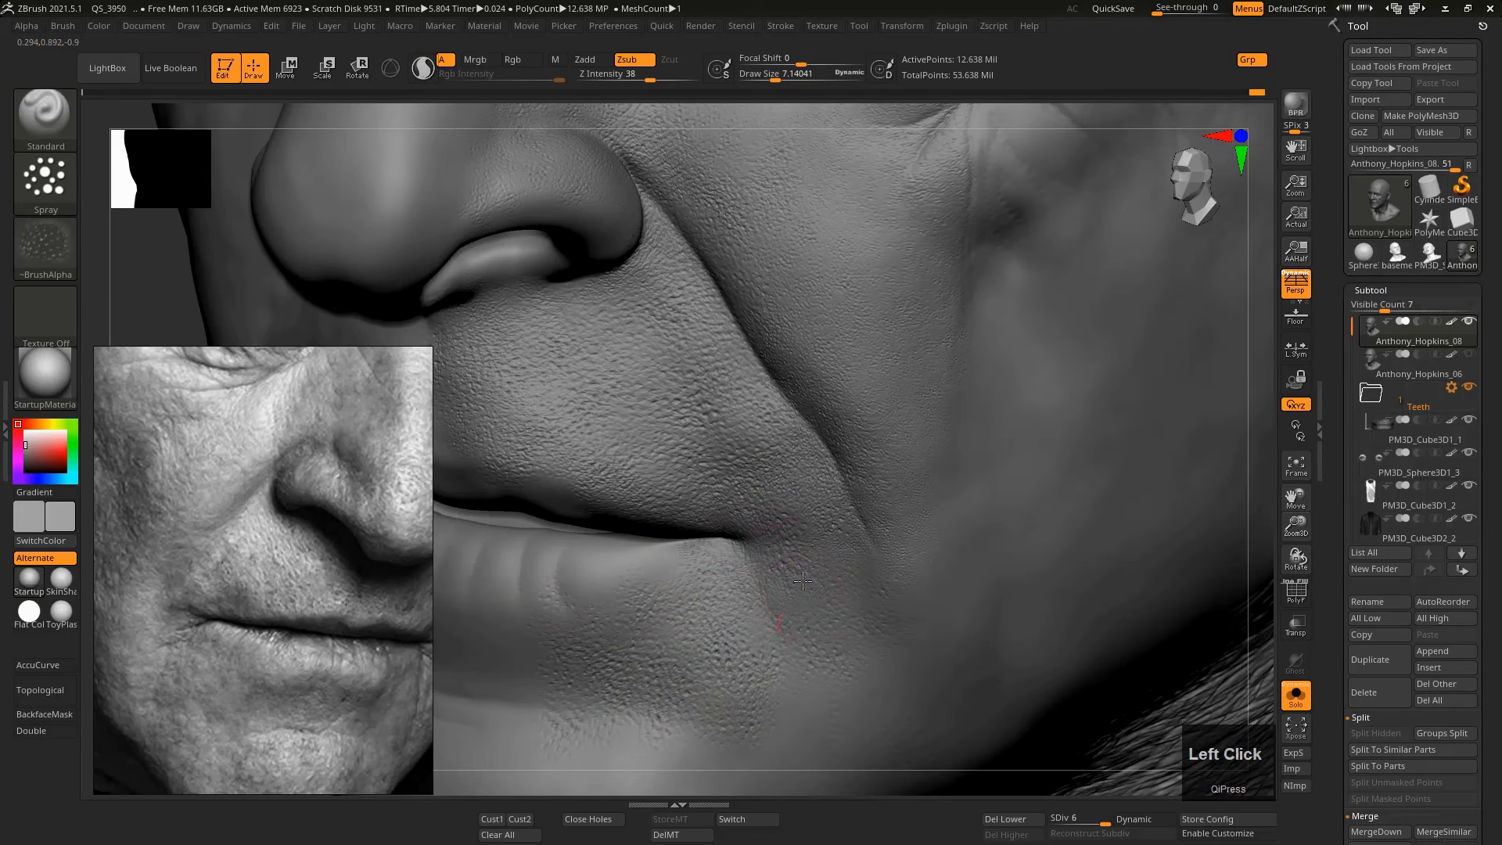
pyautogui.hotkey('ctrl', 'z')
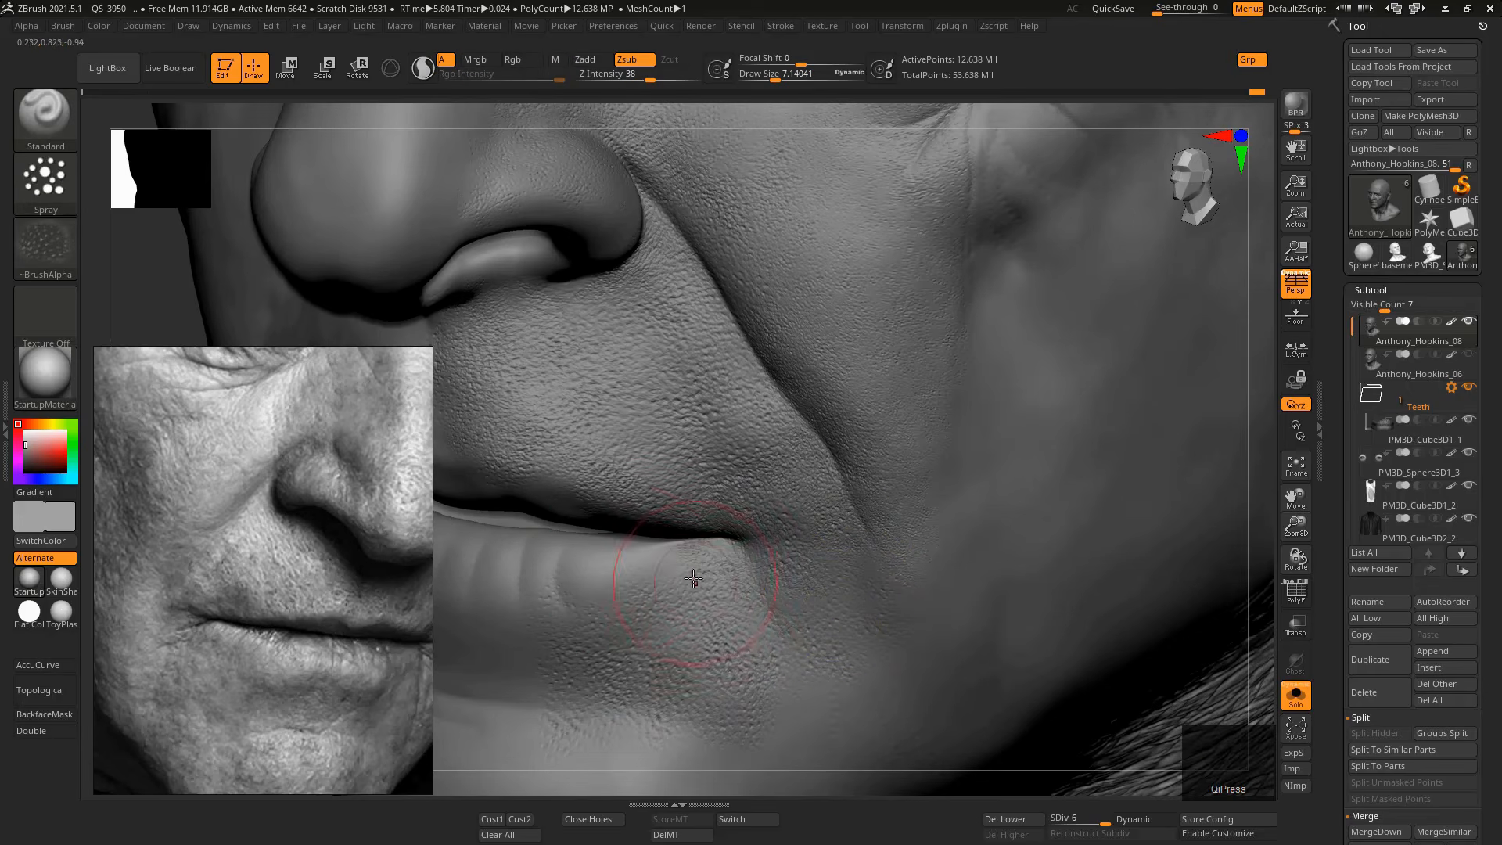
# Load the Leathery Skin79 alpha and test it below the mouth corner at draw sizes about 5.57 and 7.14, undoing the strokes.
pyautogui.press(',')
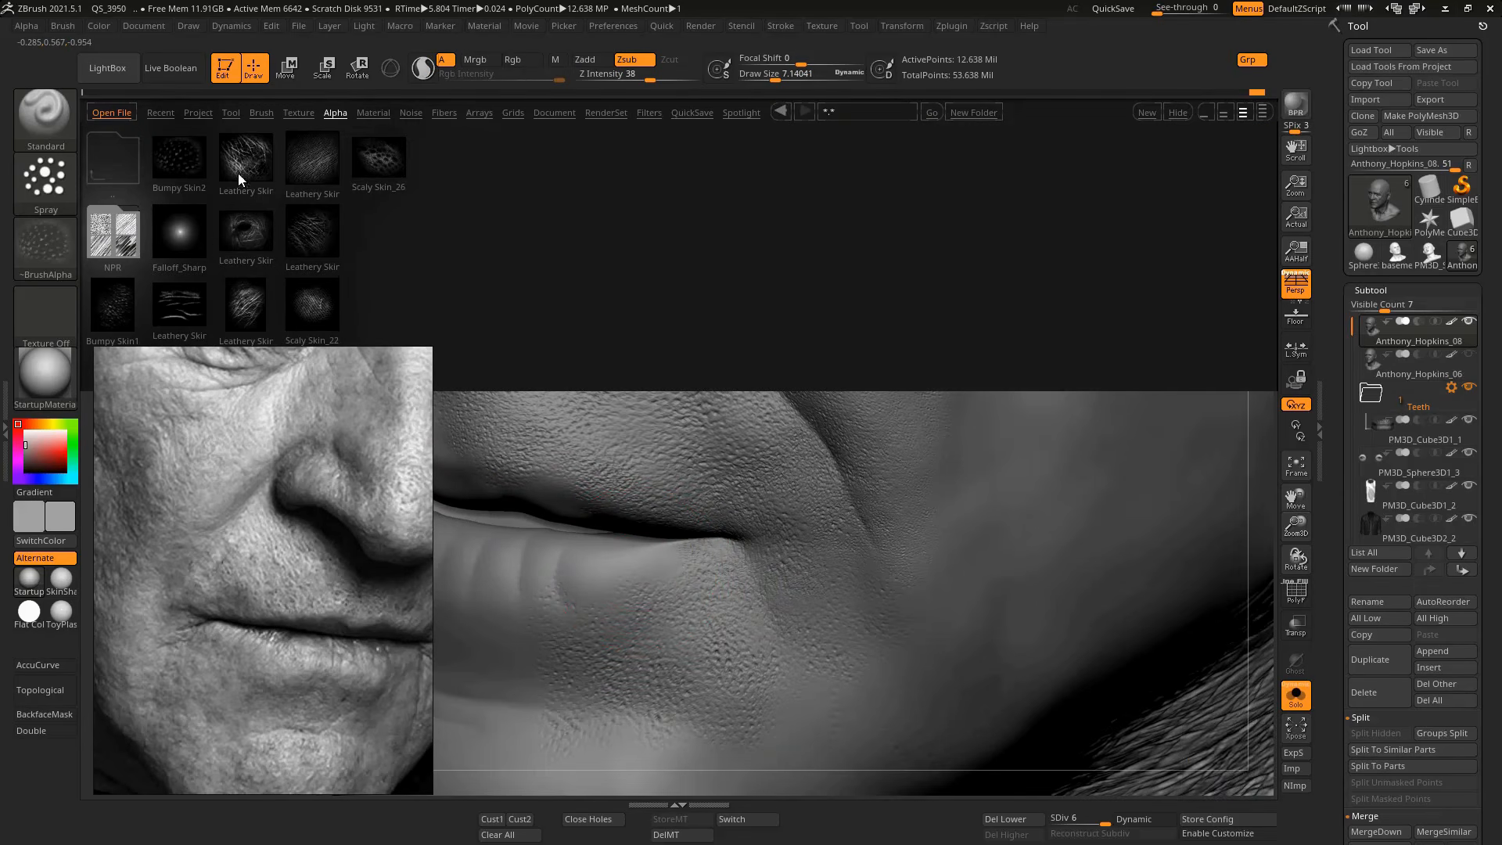
pyautogui.doubleClick(245, 309)
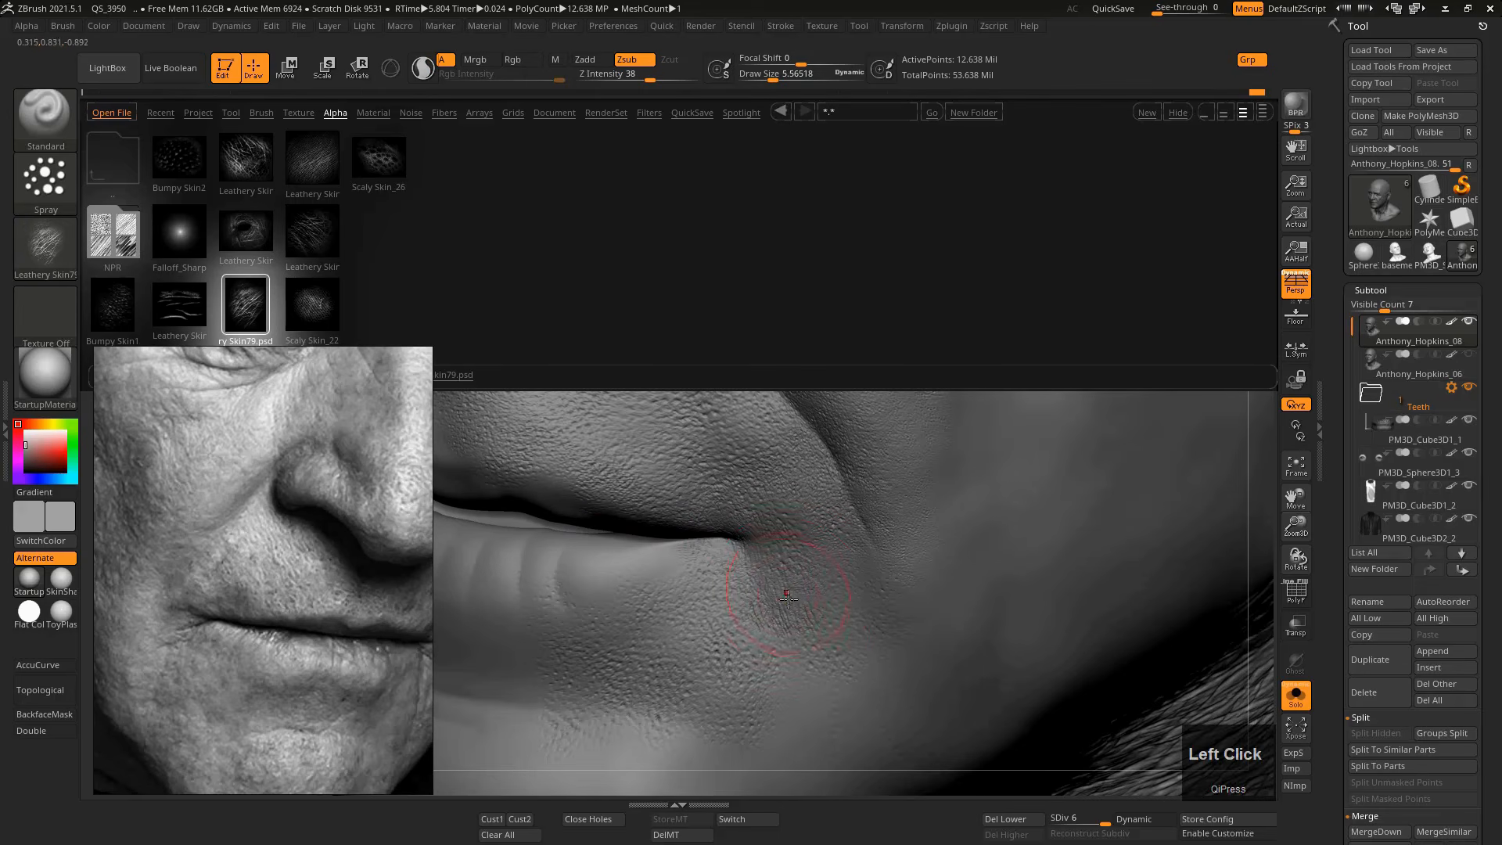
pyautogui.press('ctrl')
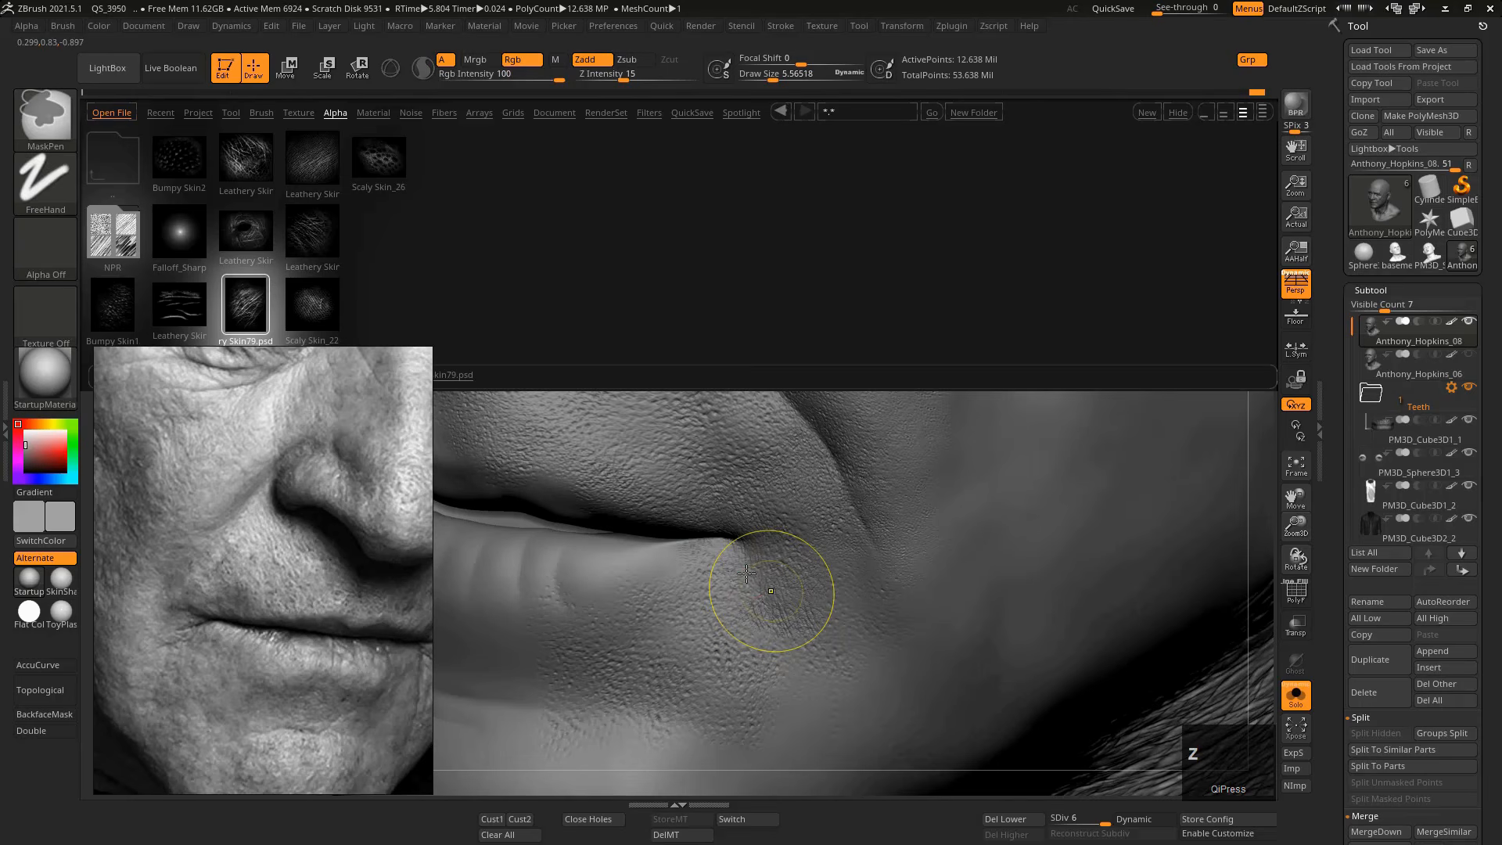
pyautogui.press('s')
pyautogui.moveTo(742, 572)
pyautogui.mouseDown()
pyautogui.moveTo(717, 577)
pyautogui.moveTo(736, 577)
pyautogui.mouseUp()
pyautogui.press('s')
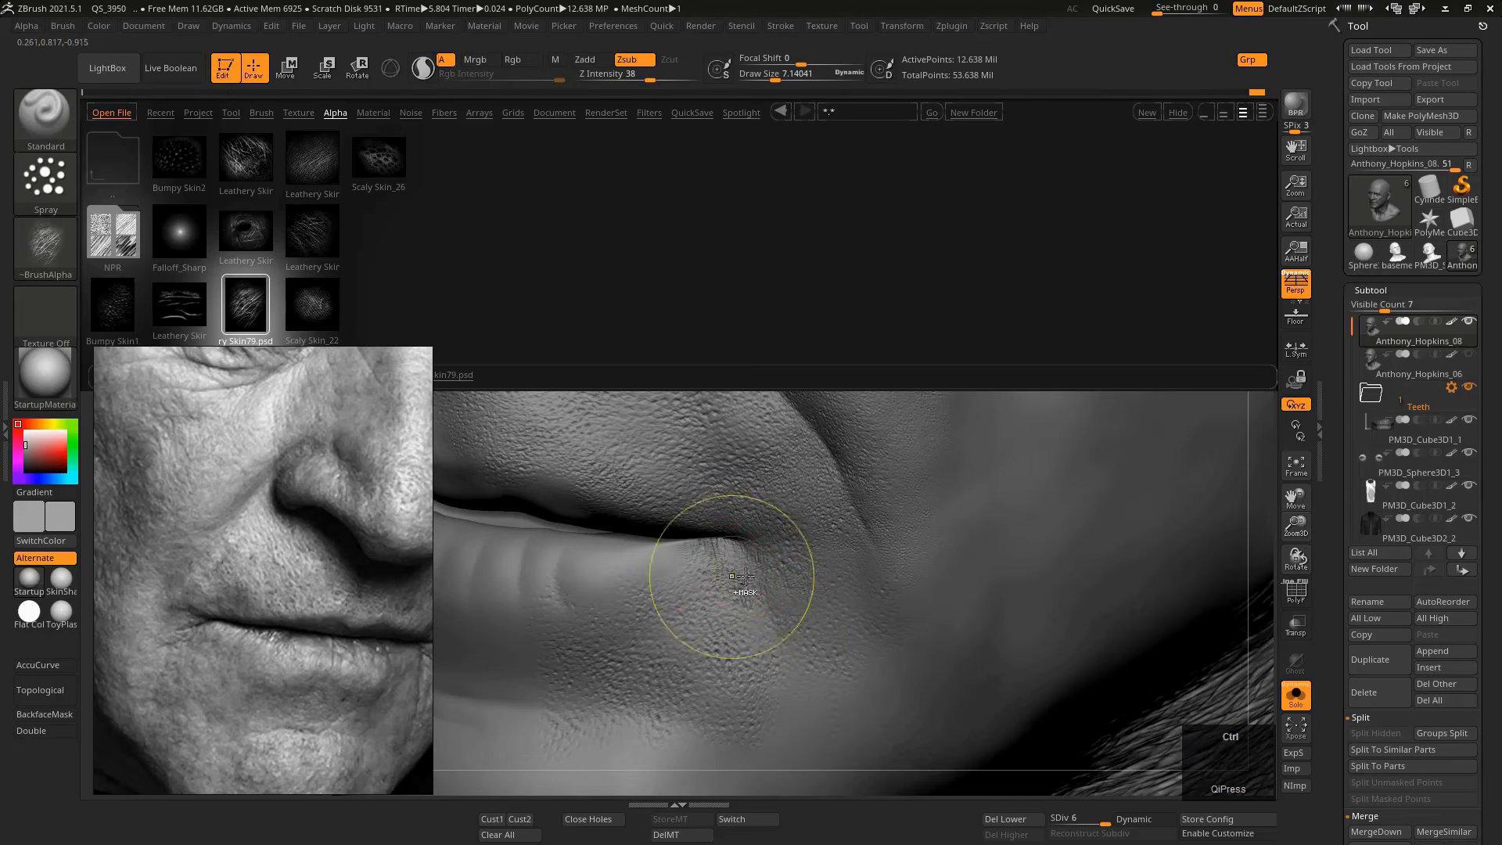
pyautogui.hotkey('ctrl', 'z')
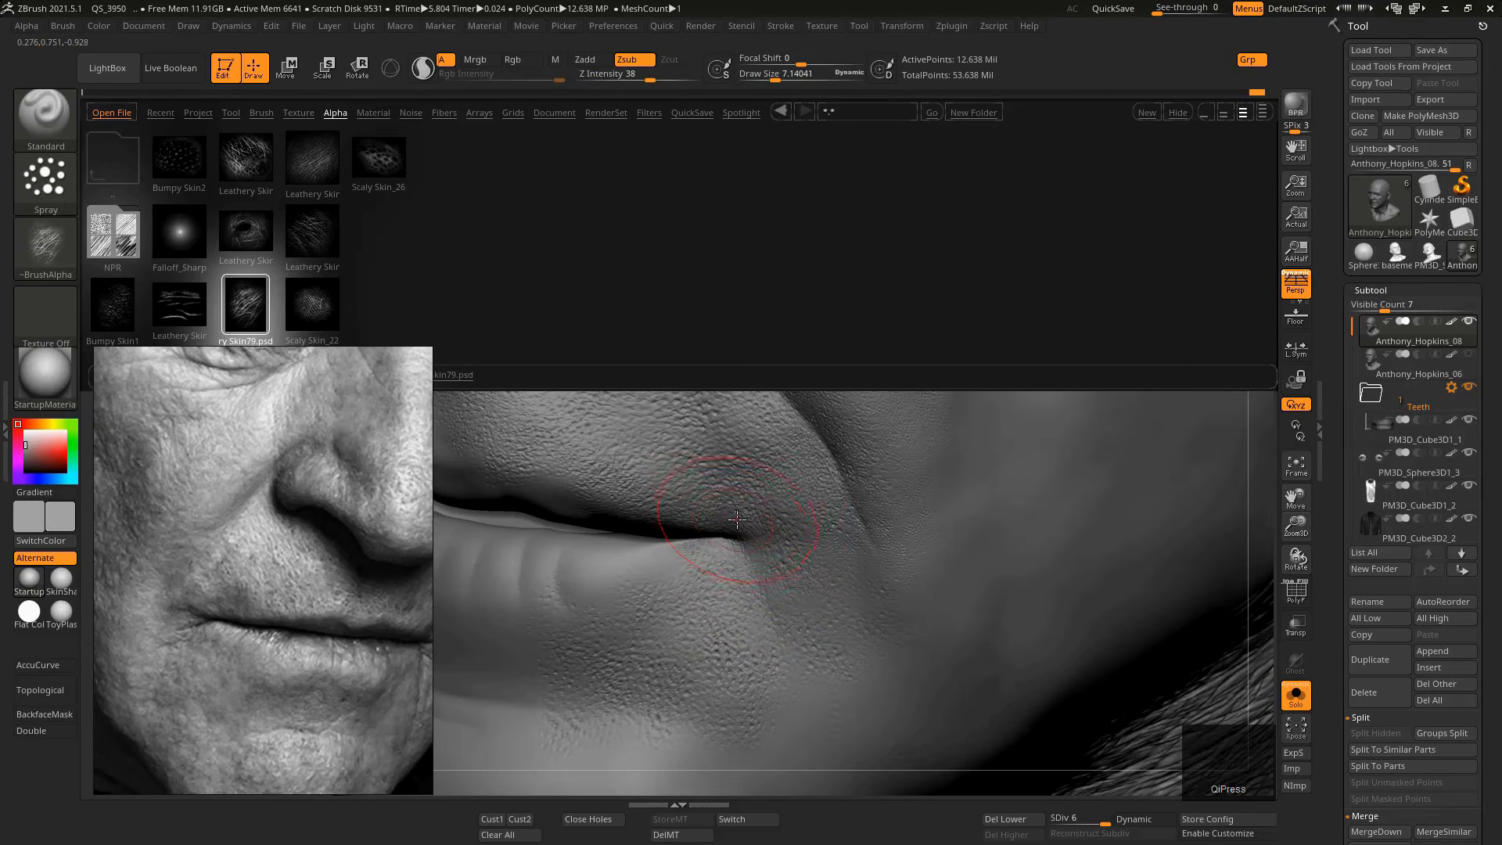
# Try the leathery skin alpha above the mouth corner at draw size about 7.75, undoing the stroke.
pyautogui.press('s')
pyautogui.moveTo(736, 521); pyautogui.dragTo(736, 520)
pyautogui.press(',')
pyautogui.press('s')
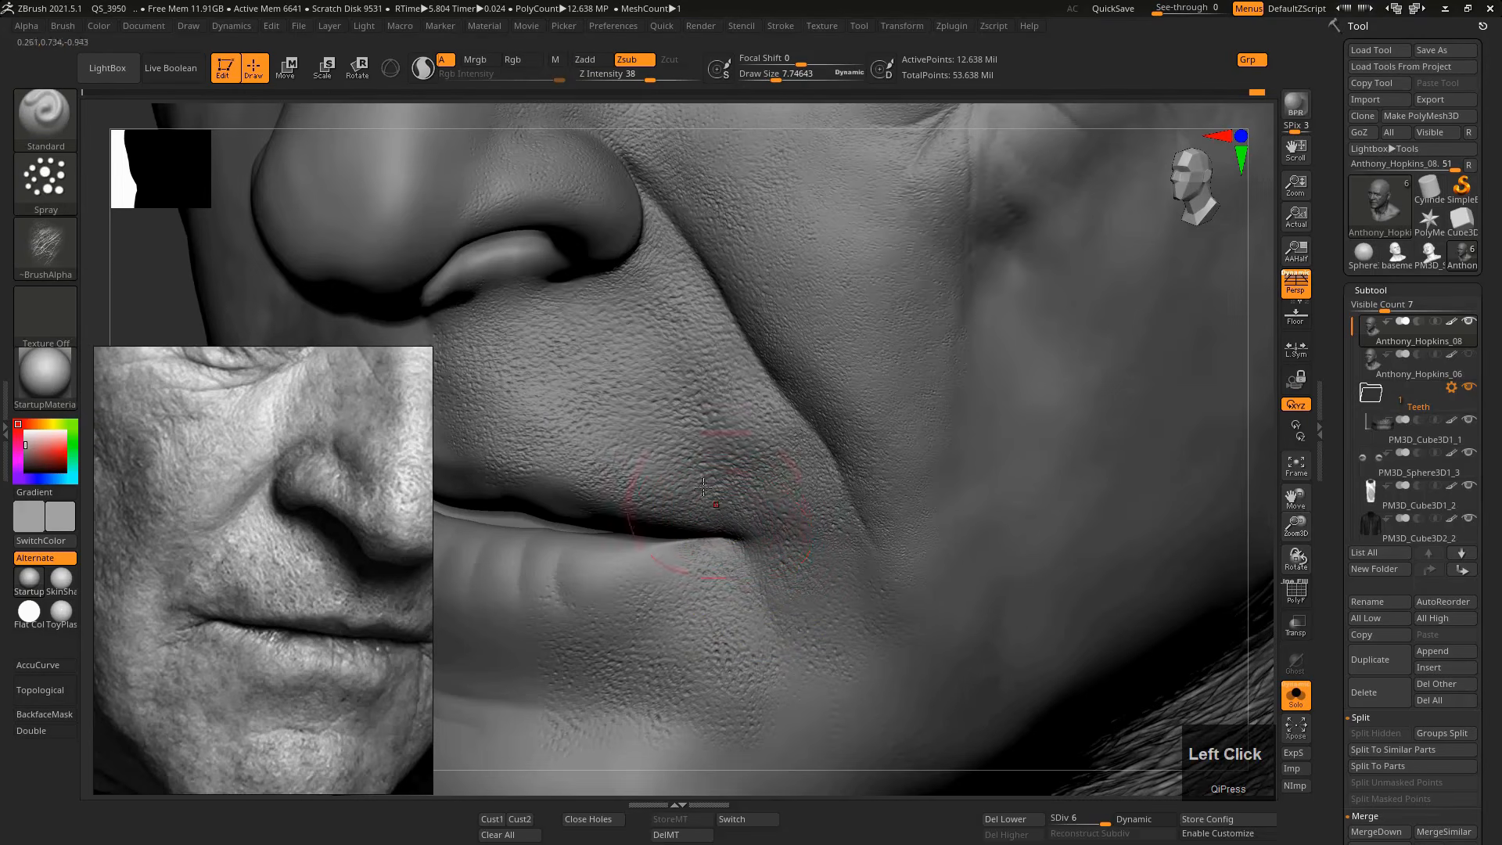
pyautogui.hotkey('ctrl', 'z')
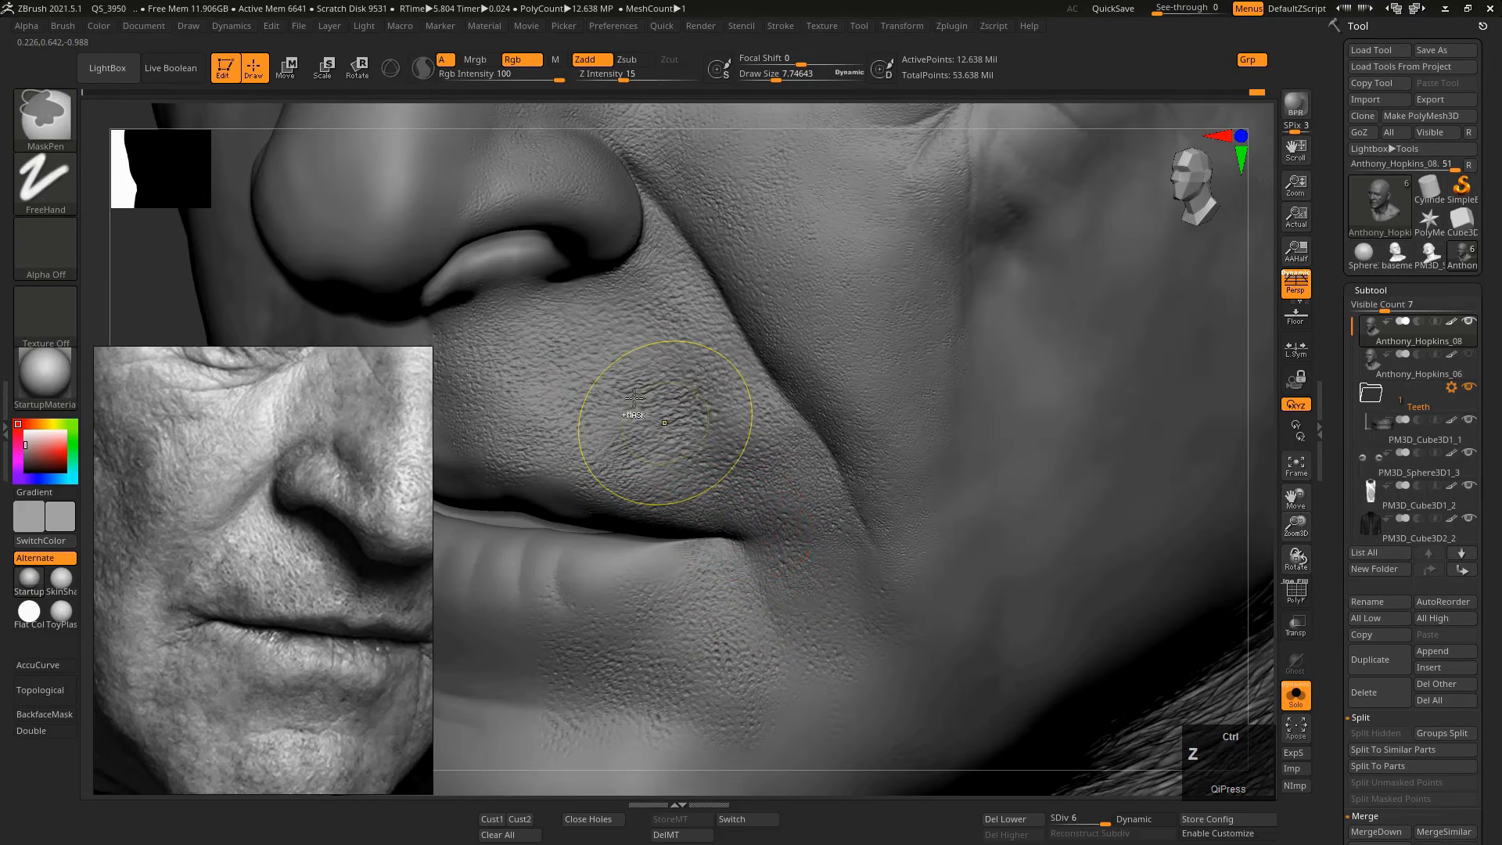
# Lower the Z Intensity to 21 and test the leathery texture above the upper lip, undoing the test stroke.
pyautogui.click(634, 75)
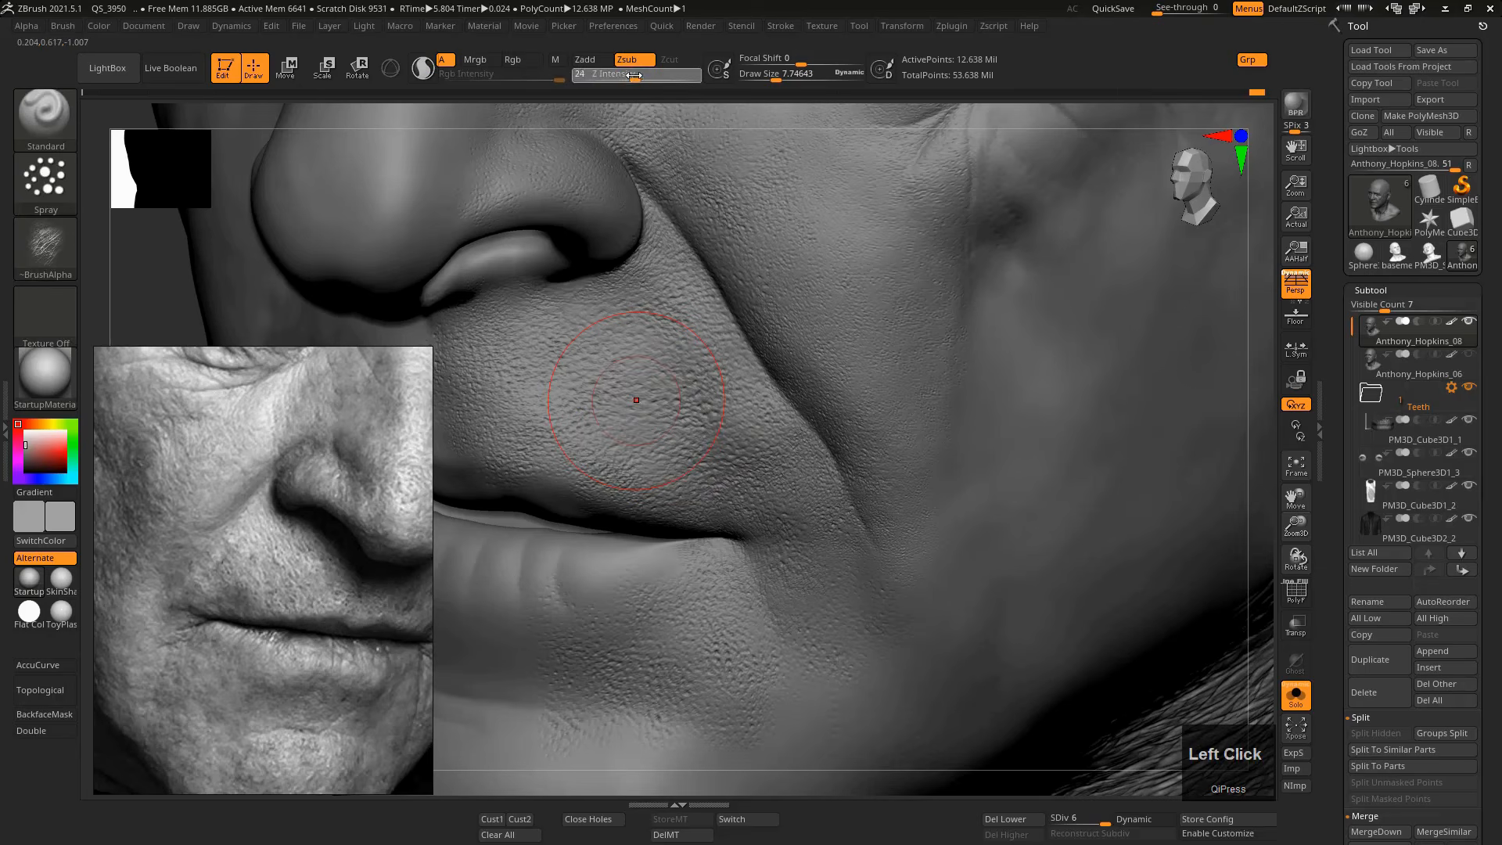
pyautogui.moveTo(634, 75); pyautogui.dragTo(631, 76)
pyautogui.press('s')
pyautogui.moveTo(615, 383); pyautogui.dragTo(679, 420)
pyautogui.hotkey('ctrl', 'z')
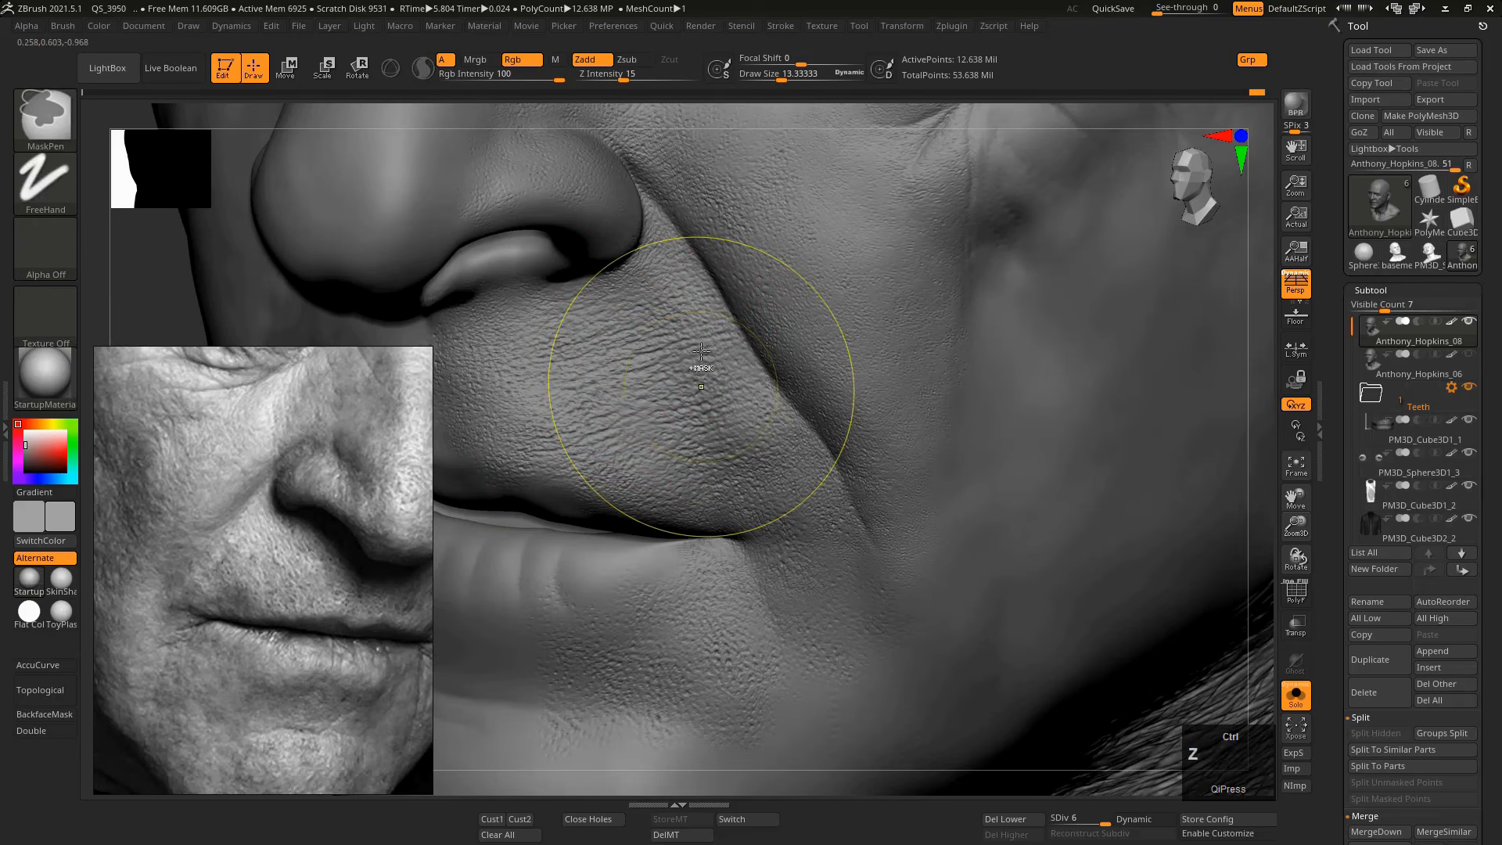
# Try the leathery texture above the upper lip at draw sizes about 8.39 and 9.09, undoing each stroke.
pyautogui.press('s')
pyautogui.moveTo(659, 367); pyautogui.dragTo(652, 367)
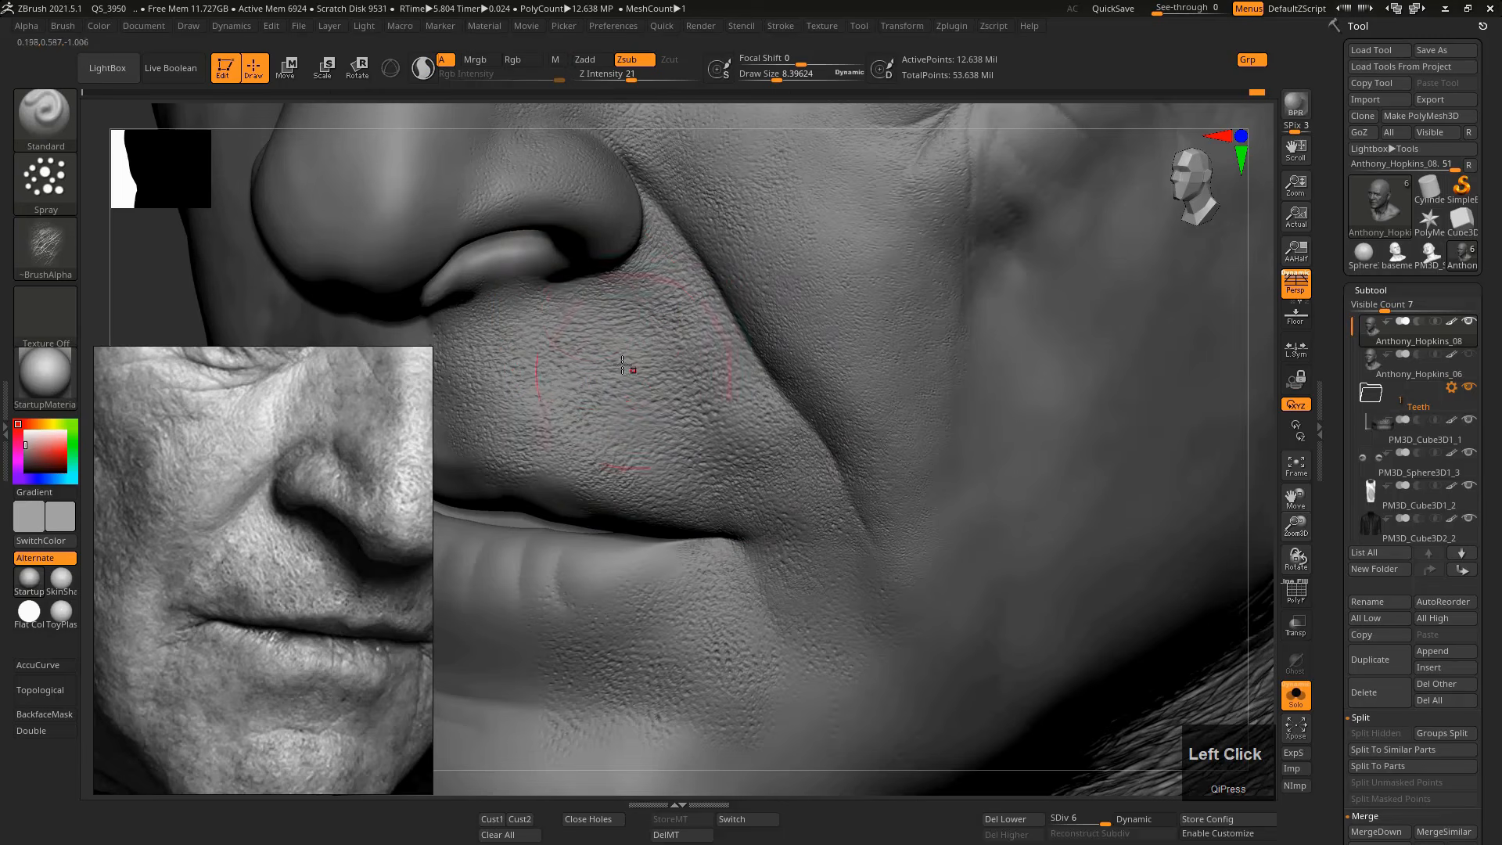
pyautogui.hotkey('ctrl', 'z')
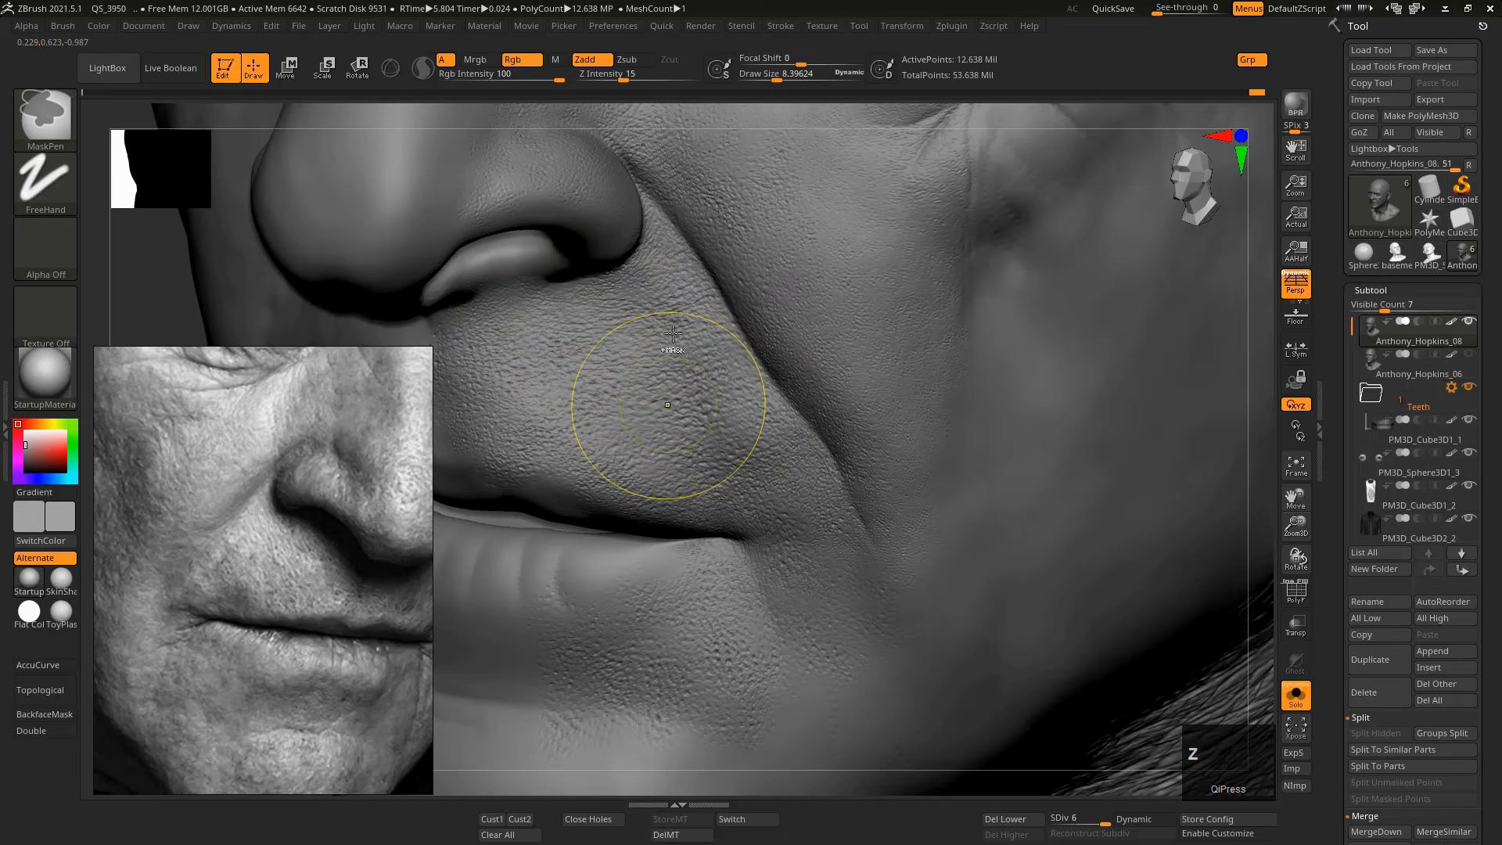
pyautogui.press('s')
pyautogui.moveTo(660, 409); pyautogui.dragTo(630, 412)
pyautogui.press('s')
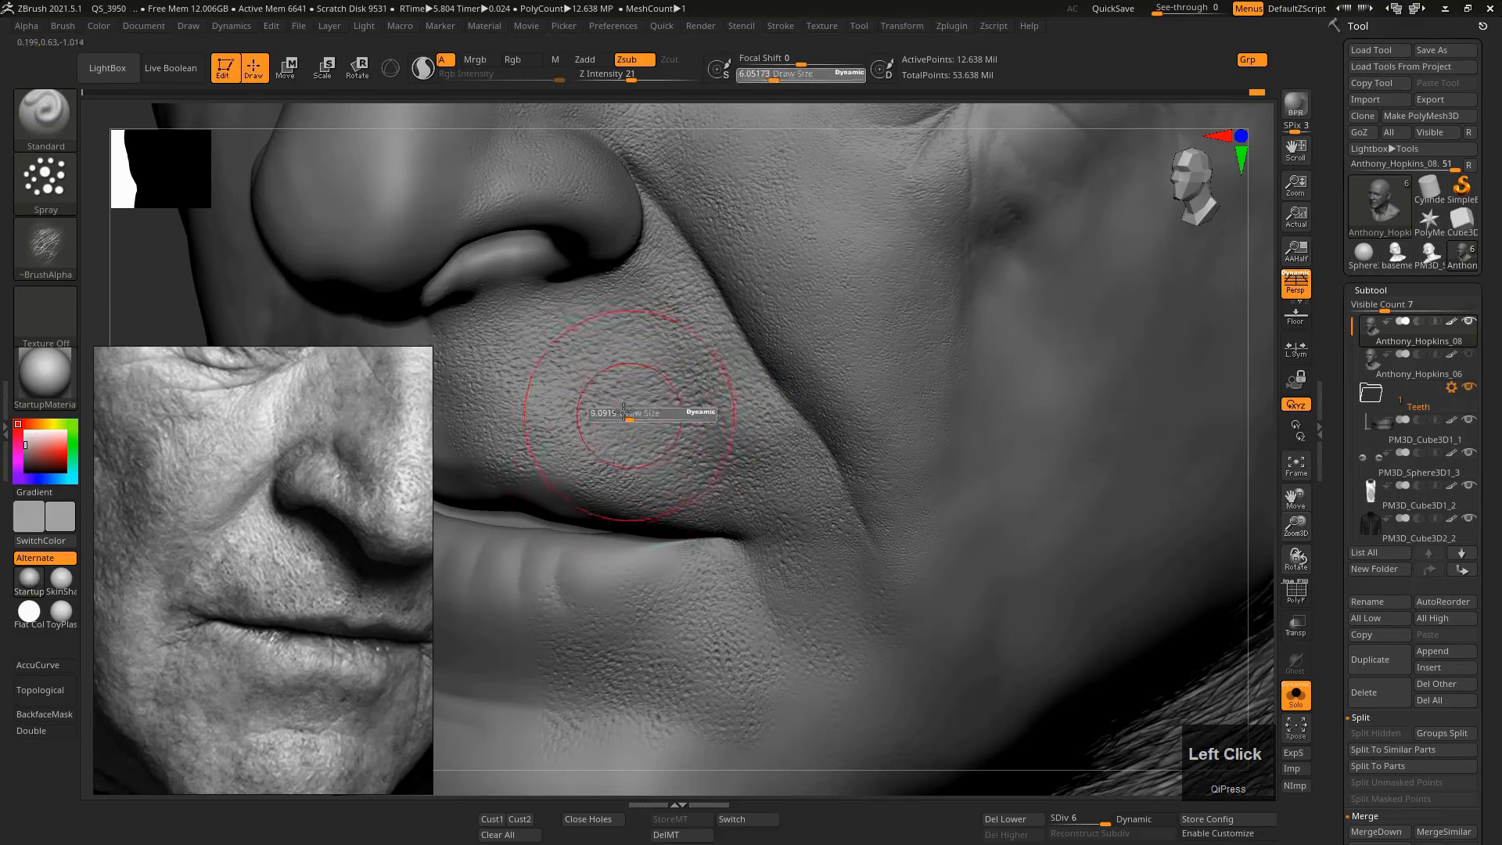
pyautogui.hotkey('ctrl', 'z')
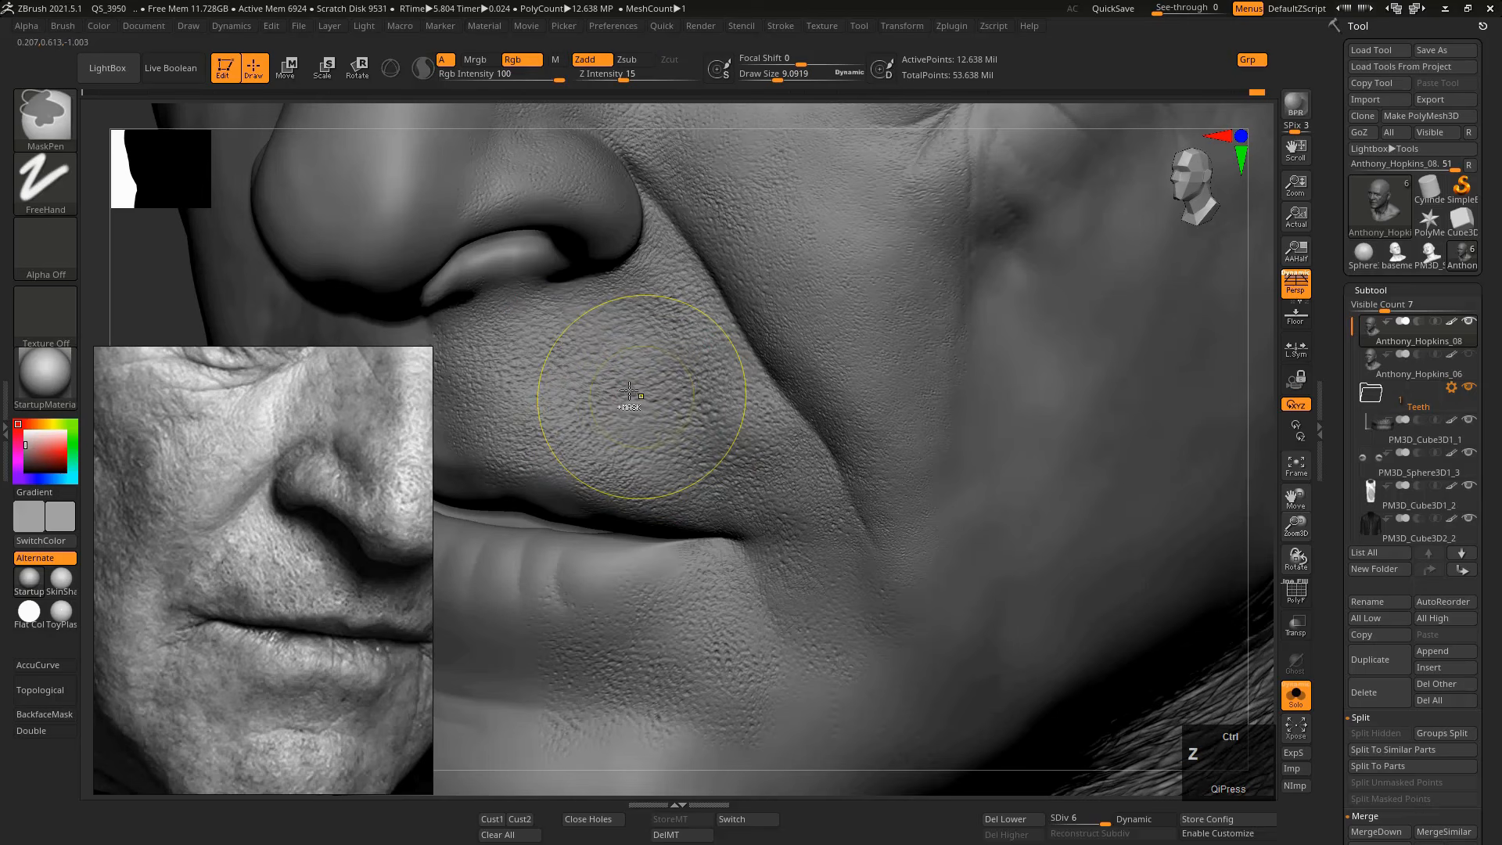
# Spray leathery skin texture above the upper lip and across the nasolabial fold at draw size about 9.09.
pyautogui.click(623, 387)
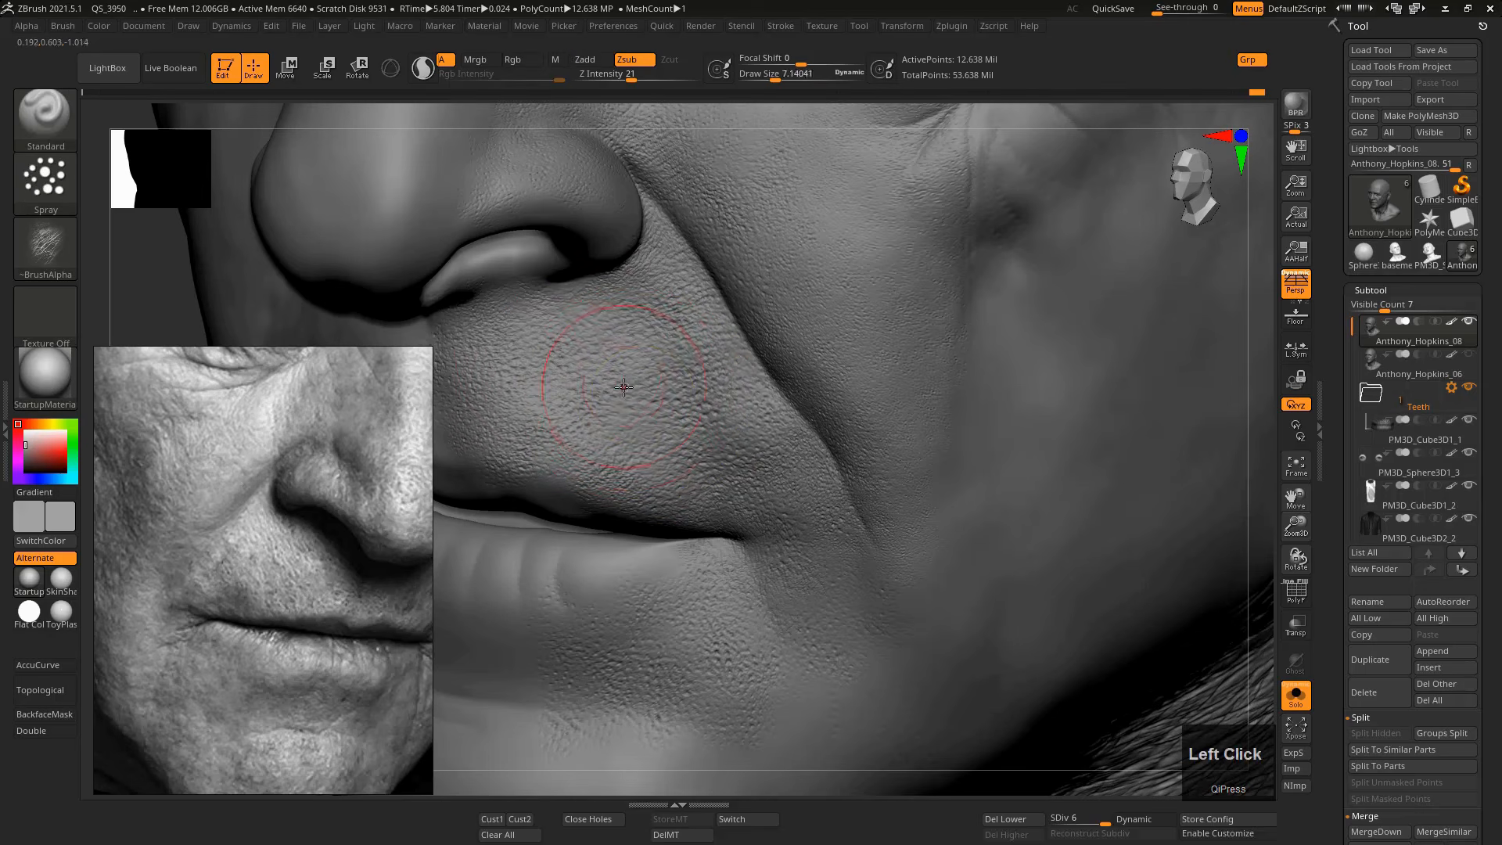
pyautogui.click(620, 382)
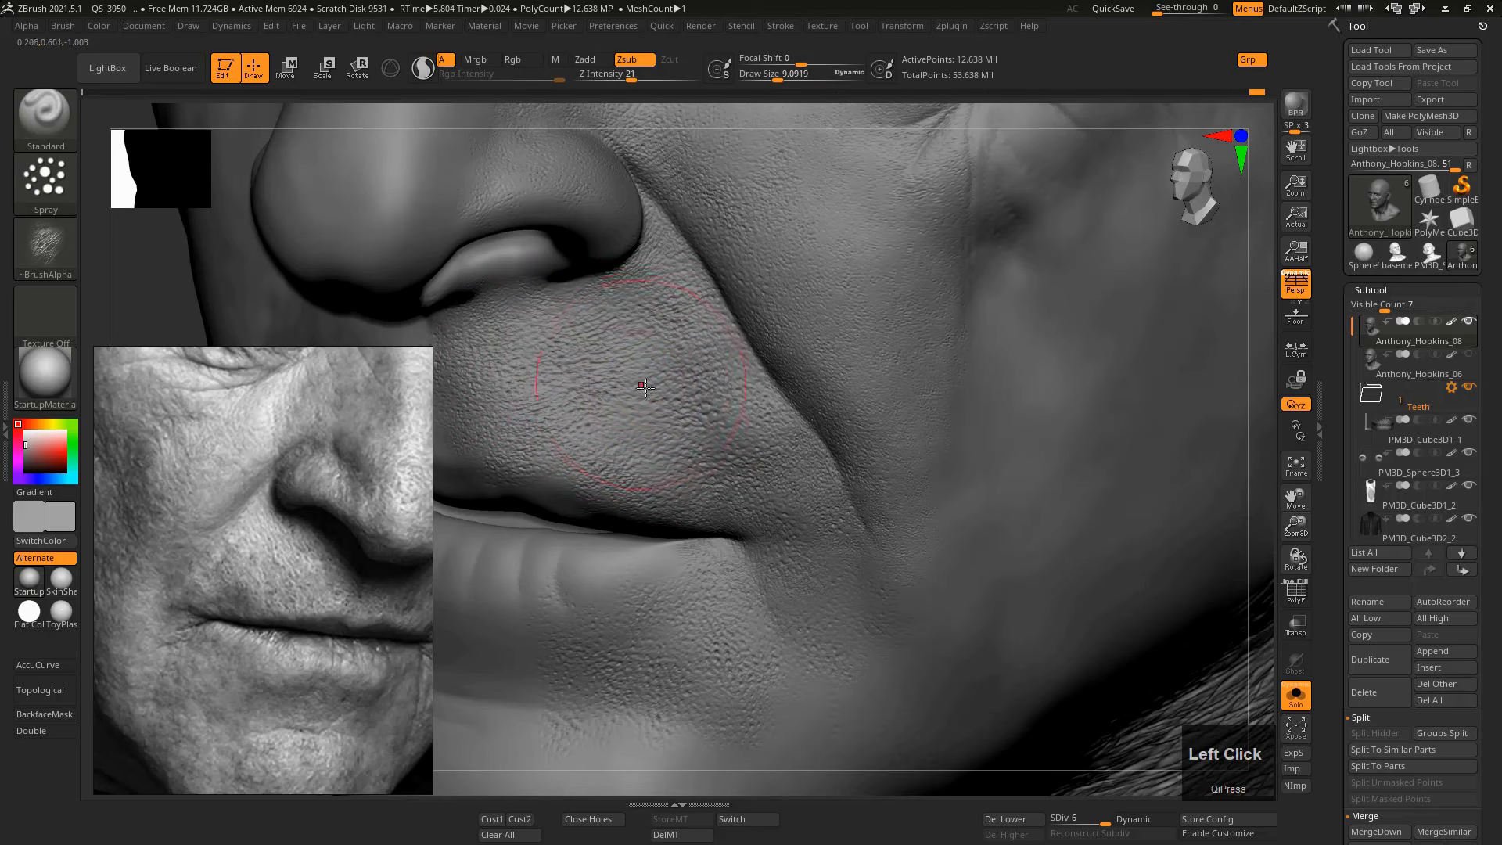
pyautogui.hotkey('ctrl', 'z')
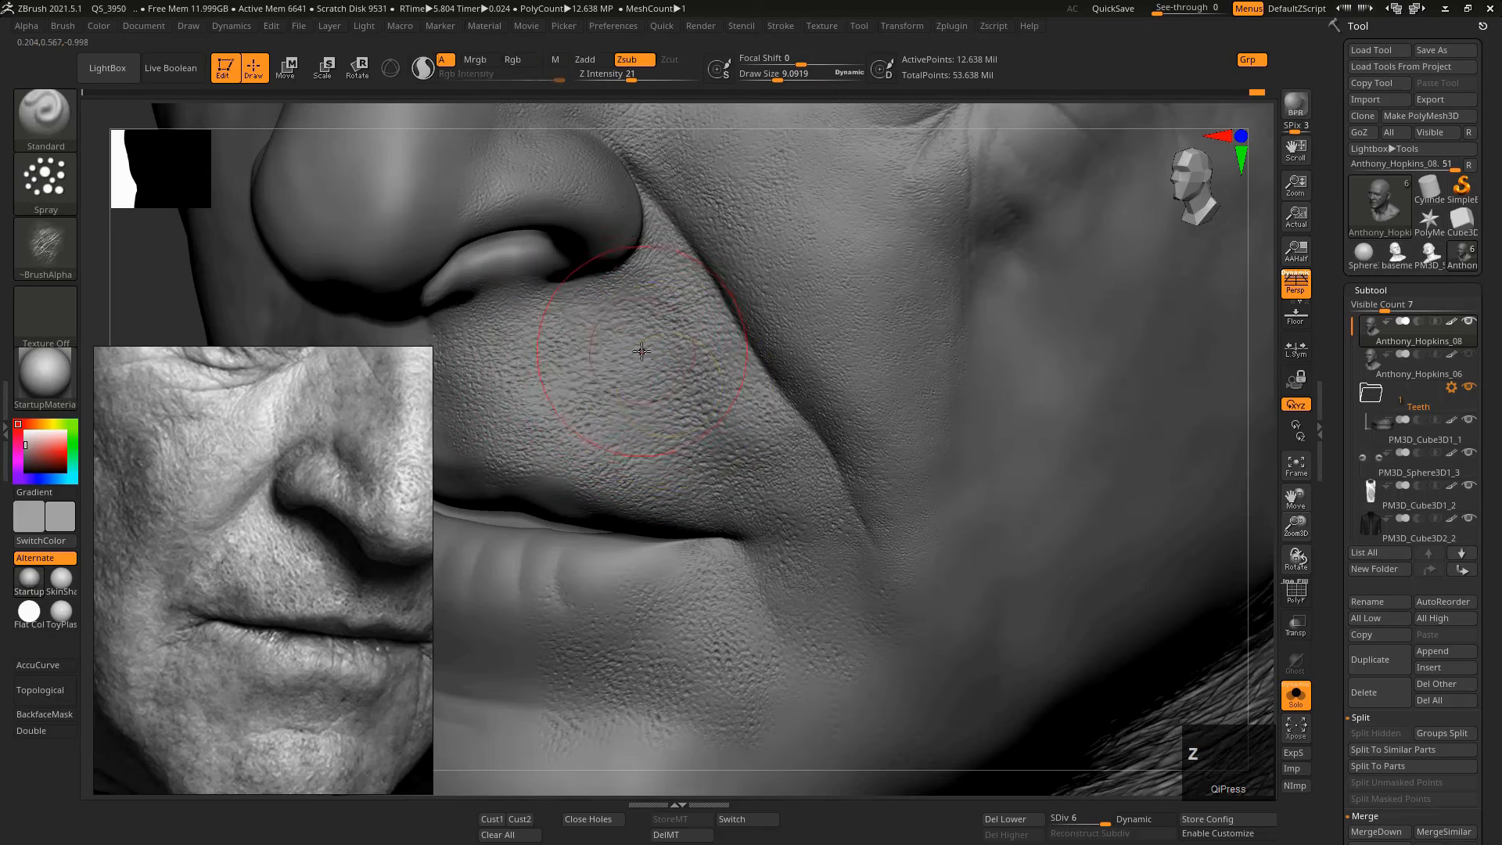
pyautogui.click(615, 349)
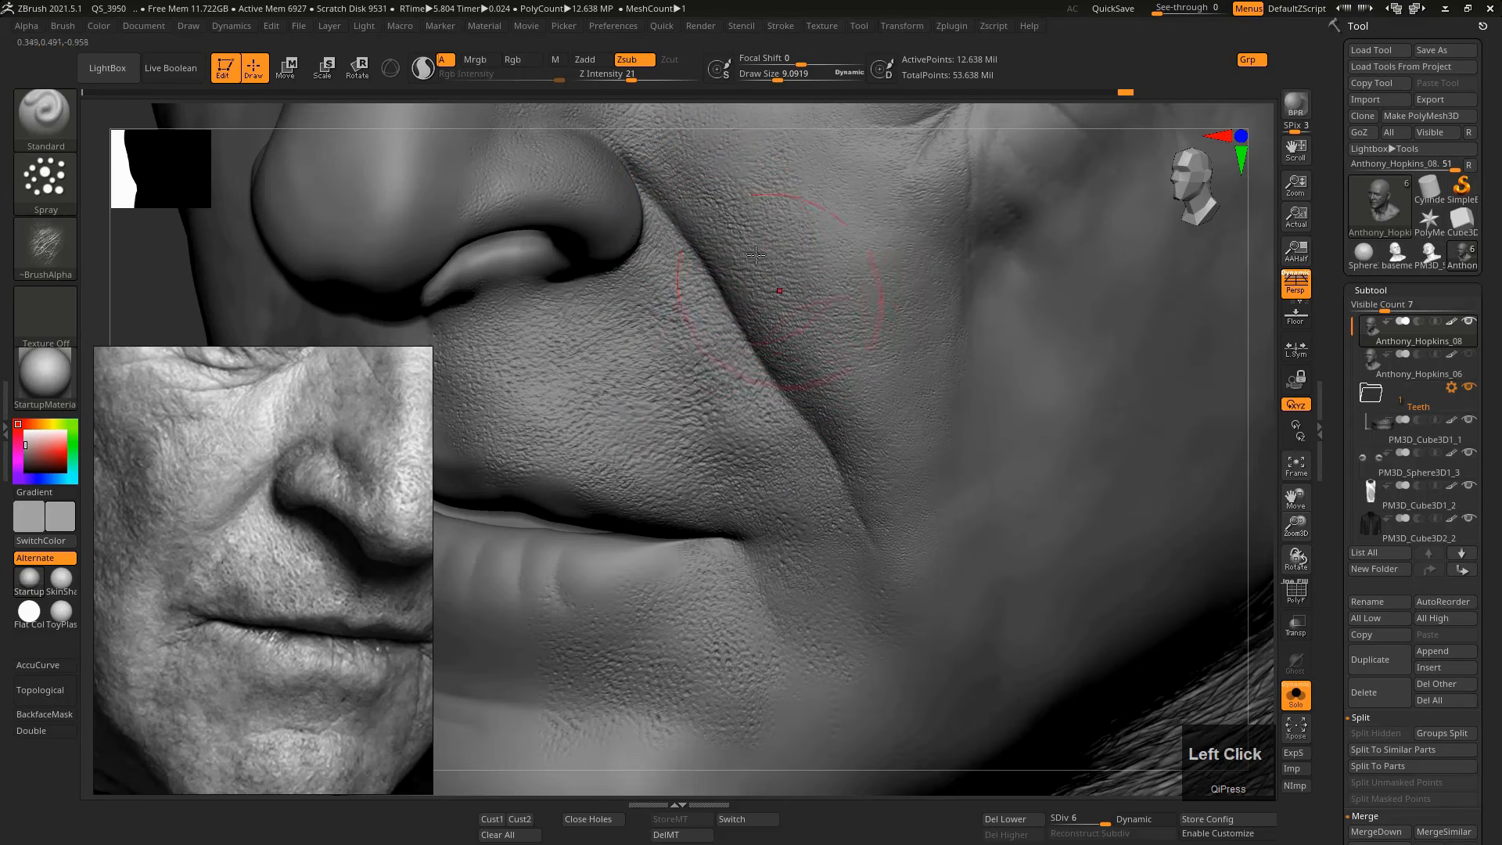
# Extend the leathery texture beside the nose and onto the skin under the eye at draw size about 9.09.
pyautogui.moveTo(759, 300)
pyautogui.keyDown('ctrl'); pyautogui.mouseDown(button='right')
pyautogui.moveTo(777, 390)
pyautogui.moveTo(791, 376)
pyautogui.moveTo(756, 370)
pyautogui.moveTo(757, 441)
pyautogui.moveTo(622, 404)
pyautogui.moveTo(702, 452)
pyautogui.mouseUp(button='right'); pyautogui.keyUp('ctrl')
pyautogui.press('ctrl')
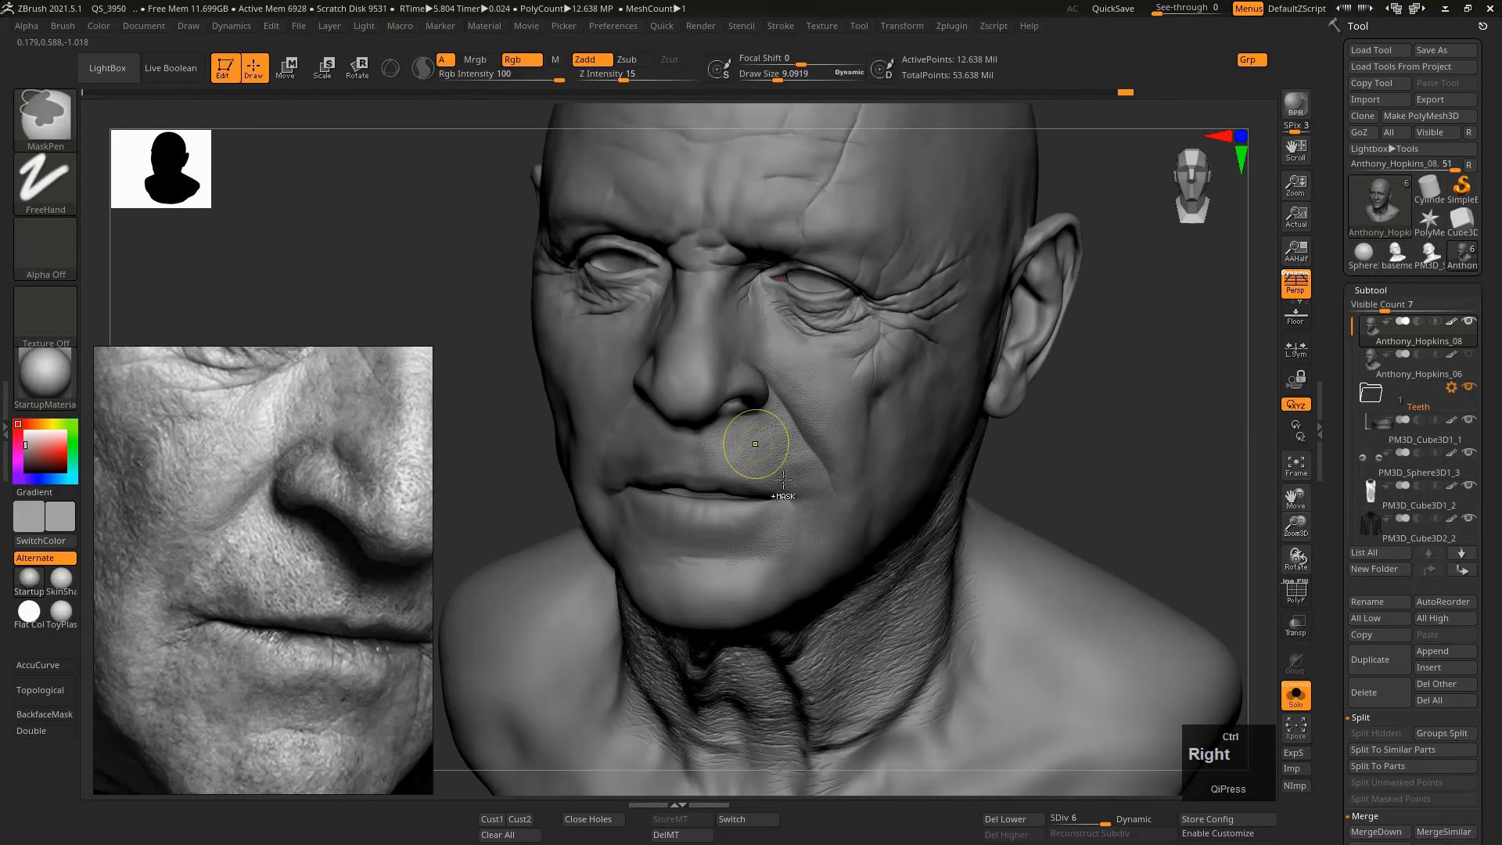
pyautogui.moveTo(784, 480)
pyautogui.keyDown('ctrl'); pyautogui.mouseDown(button='right')
pyautogui.moveTo(791, 507)
pyautogui.moveTo(796, 416)
pyautogui.mouseUp(button='right'); pyautogui.keyUp('ctrl')
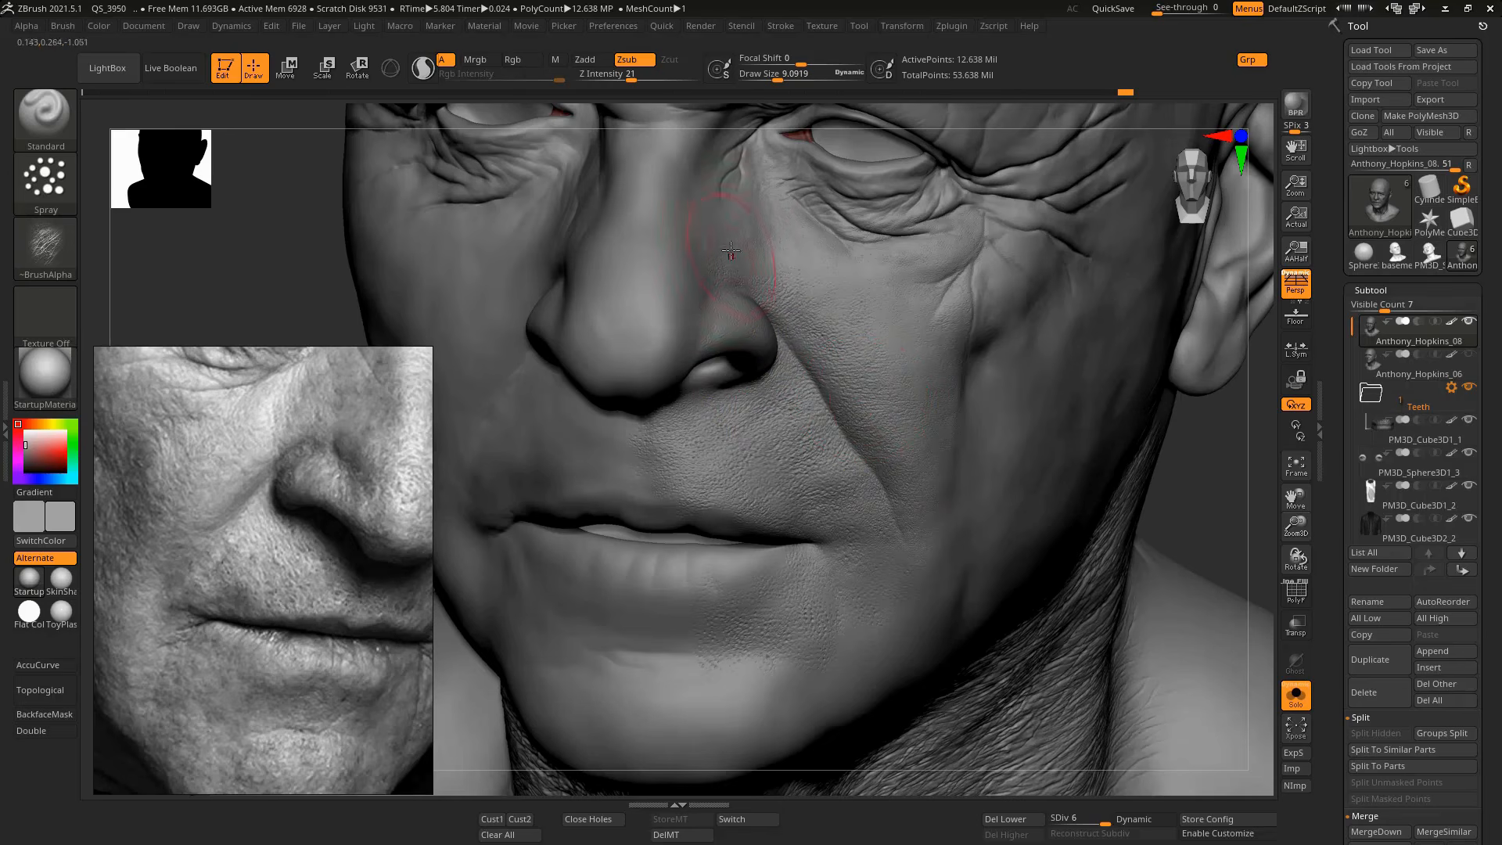
pyautogui.moveTo(735, 254)
pyautogui.mouseDown()
pyautogui.moveTo(798, 289)
pyautogui.moveTo(787, 247)
pyautogui.mouseUp()
pyautogui.moveTo(834, 195); pyautogui.dragTo(877, 212)
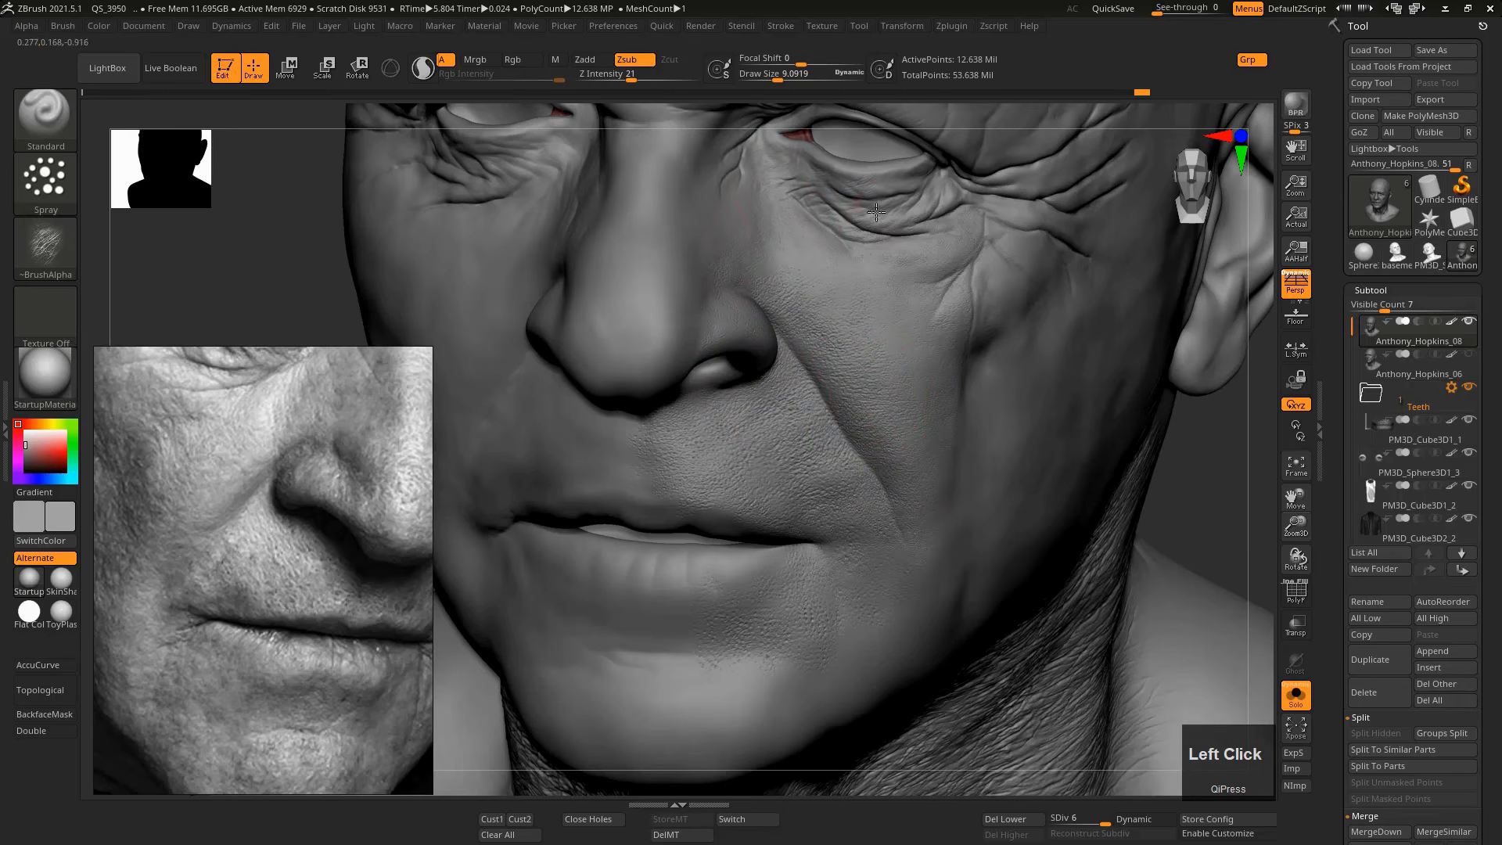
# Try the leathery texture on the under-eye folds at draw sizes from about 9.09 down to 7.14, undoing the strokes.
pyautogui.keyDown('ctrl'); pyautogui.moveTo(881, 218); pyautogui.dragTo(911, 244, button='right'); pyautogui.keyUp('ctrl')
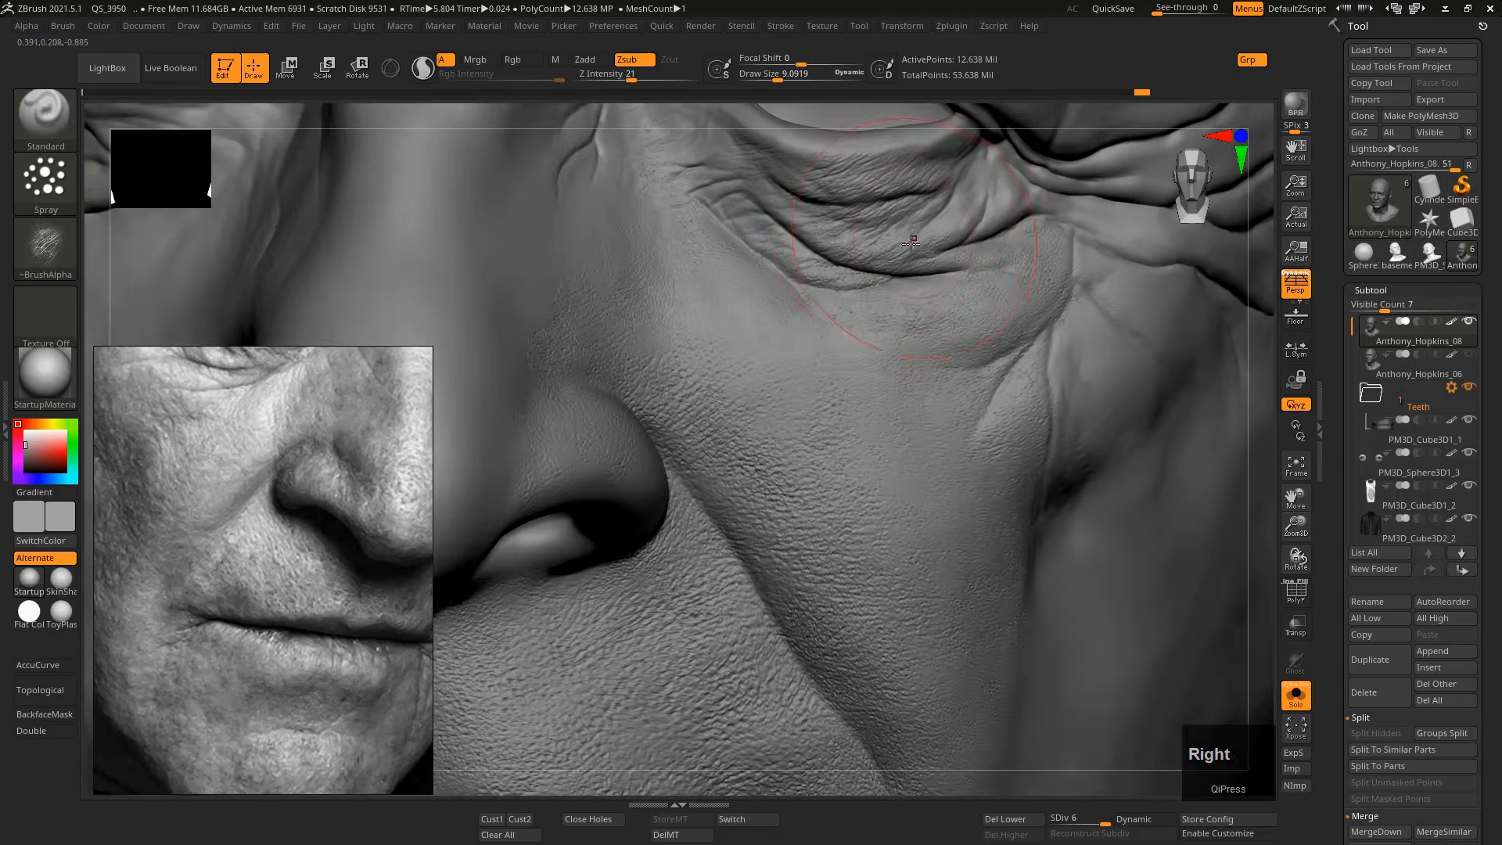
pyautogui.moveTo(931, 205); pyautogui.dragTo(967, 202)
pyautogui.press('s')
pyautogui.hotkey('ctrl', 'z')
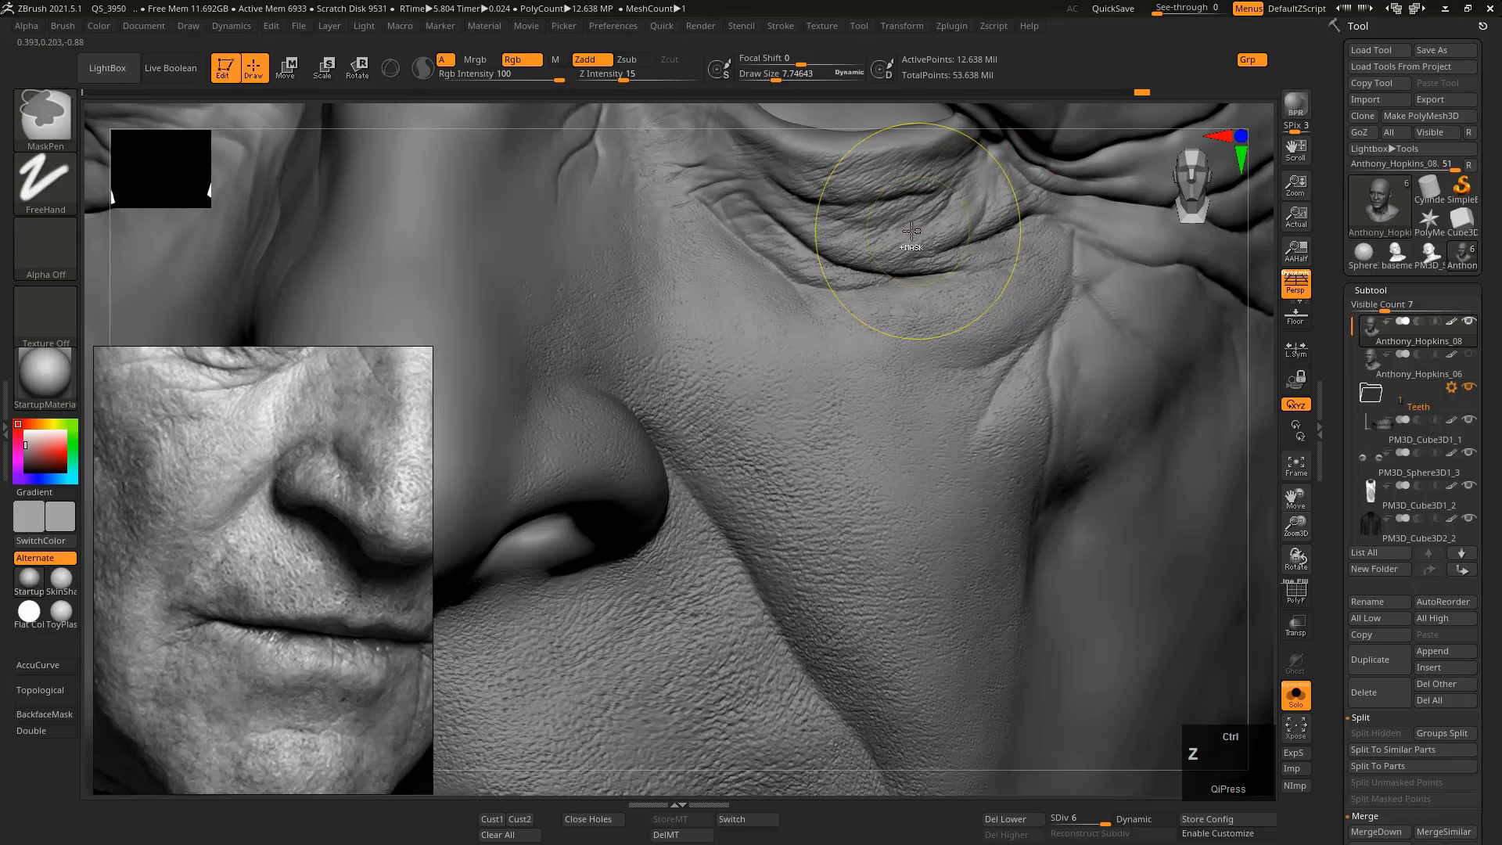
pyautogui.press('alt')
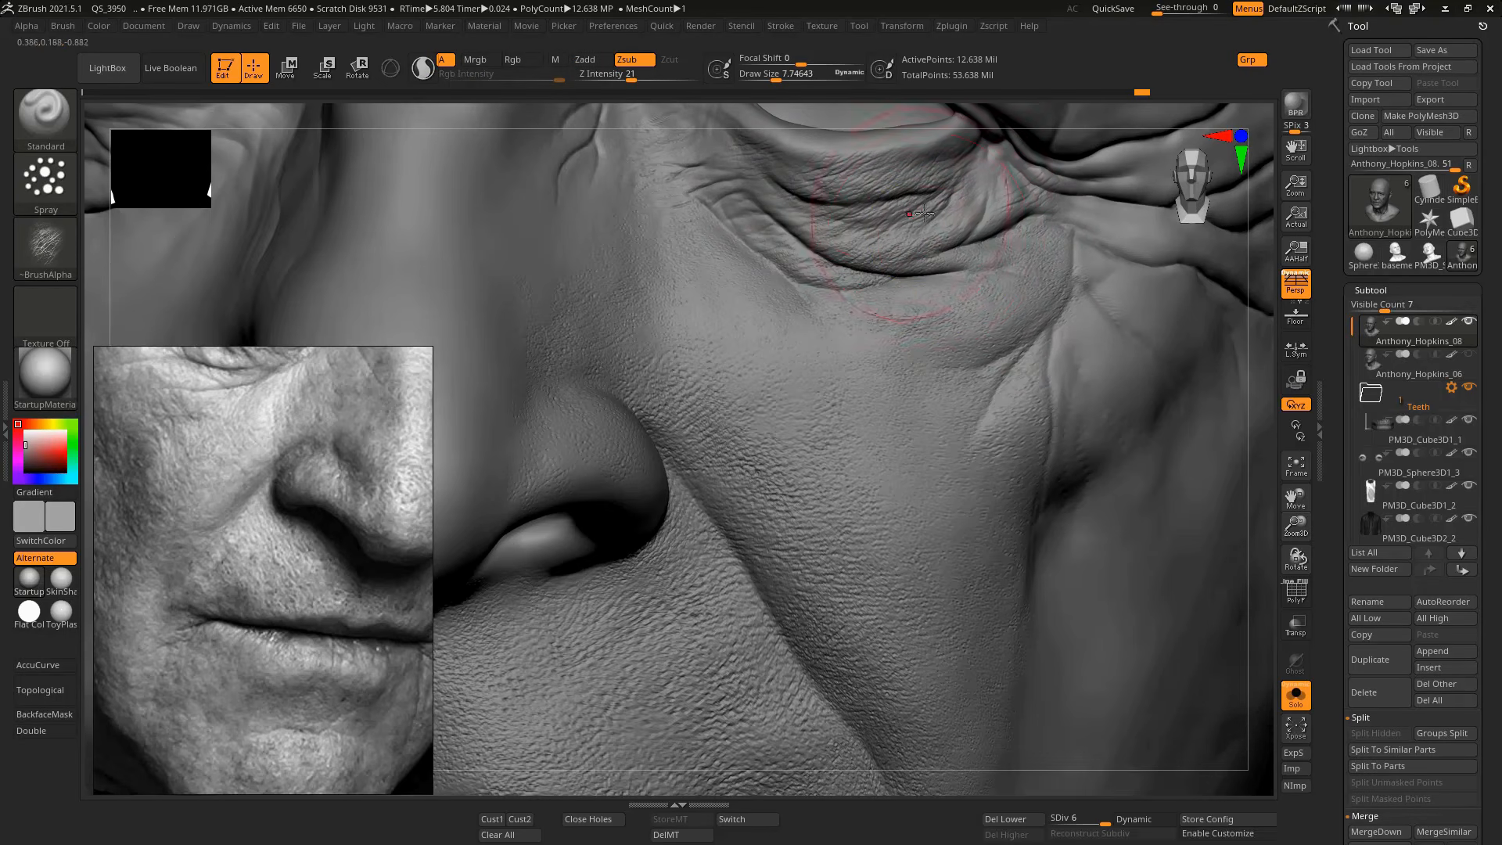
pyautogui.moveTo(924, 213); pyautogui.dragTo(907, 187)
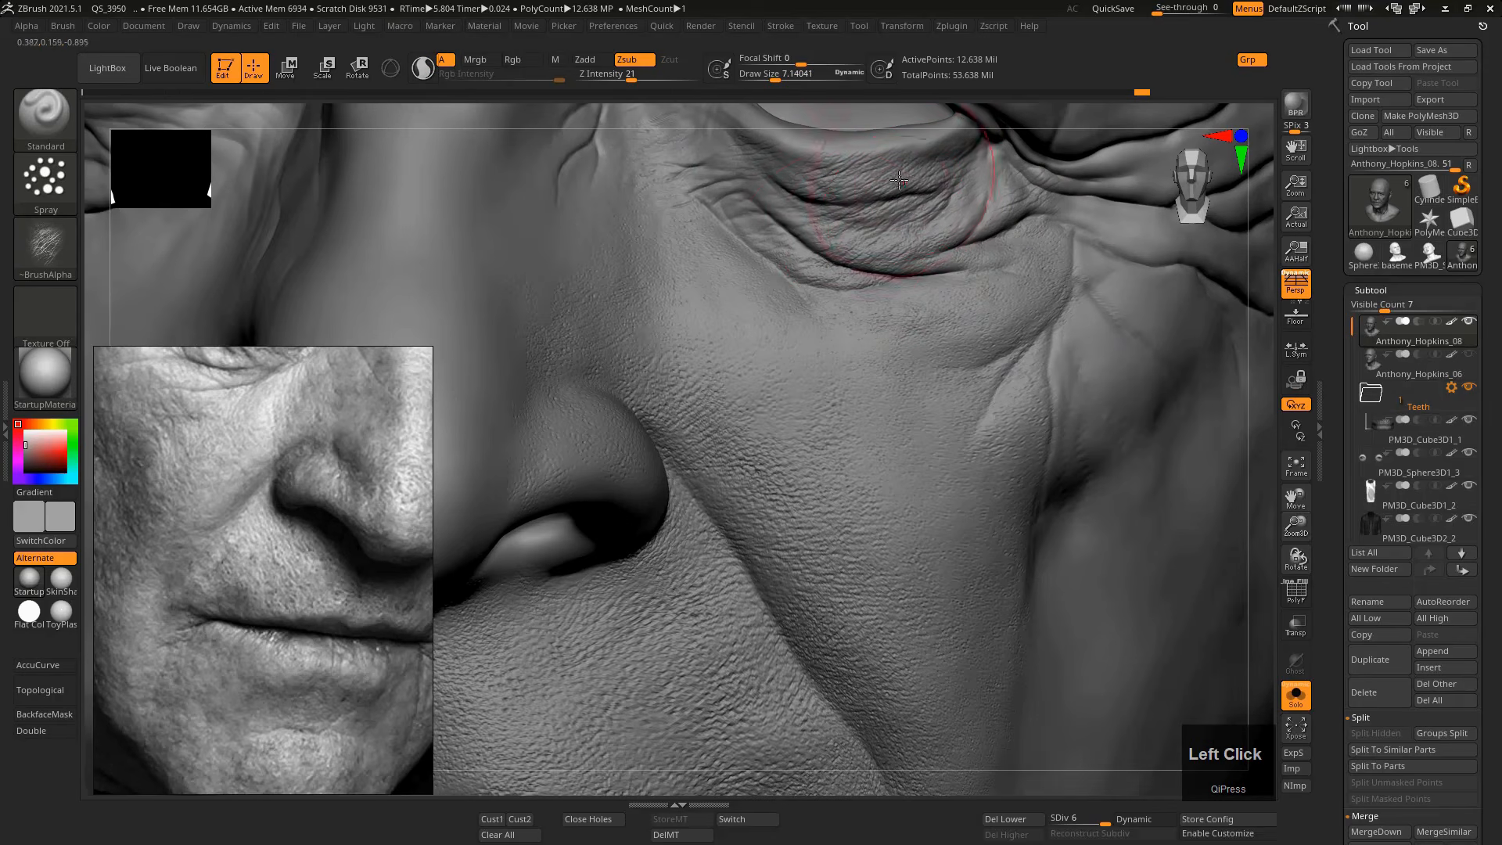
pyautogui.hotkey('ctrl', 'z')
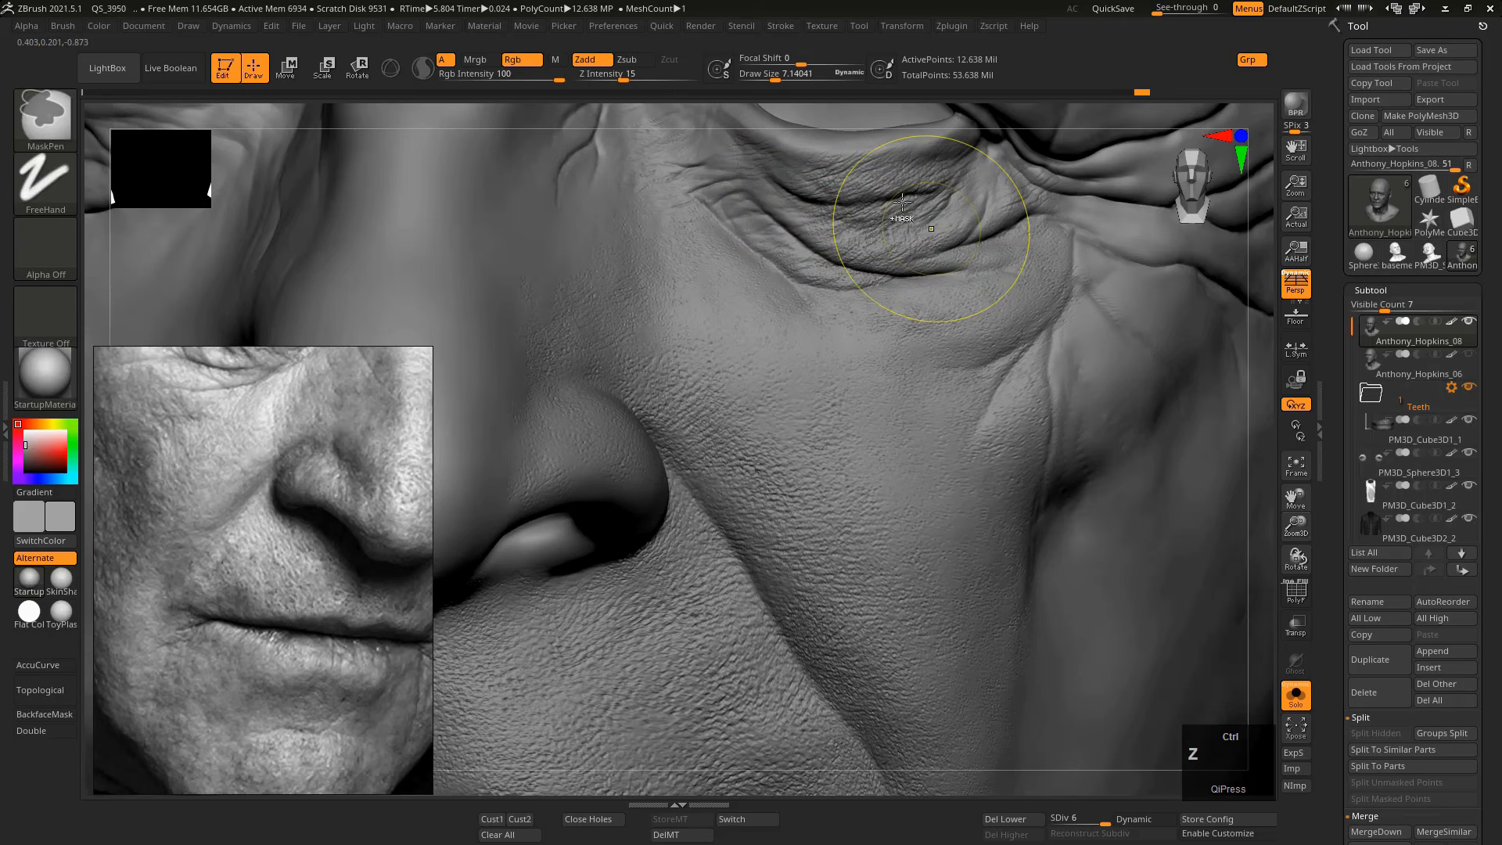
# Try finer leathery strokes on the inner under-eye folds at draw size about 6.58, undoing them.
pyautogui.moveTo(876, 197); pyautogui.dragTo(765, 195)
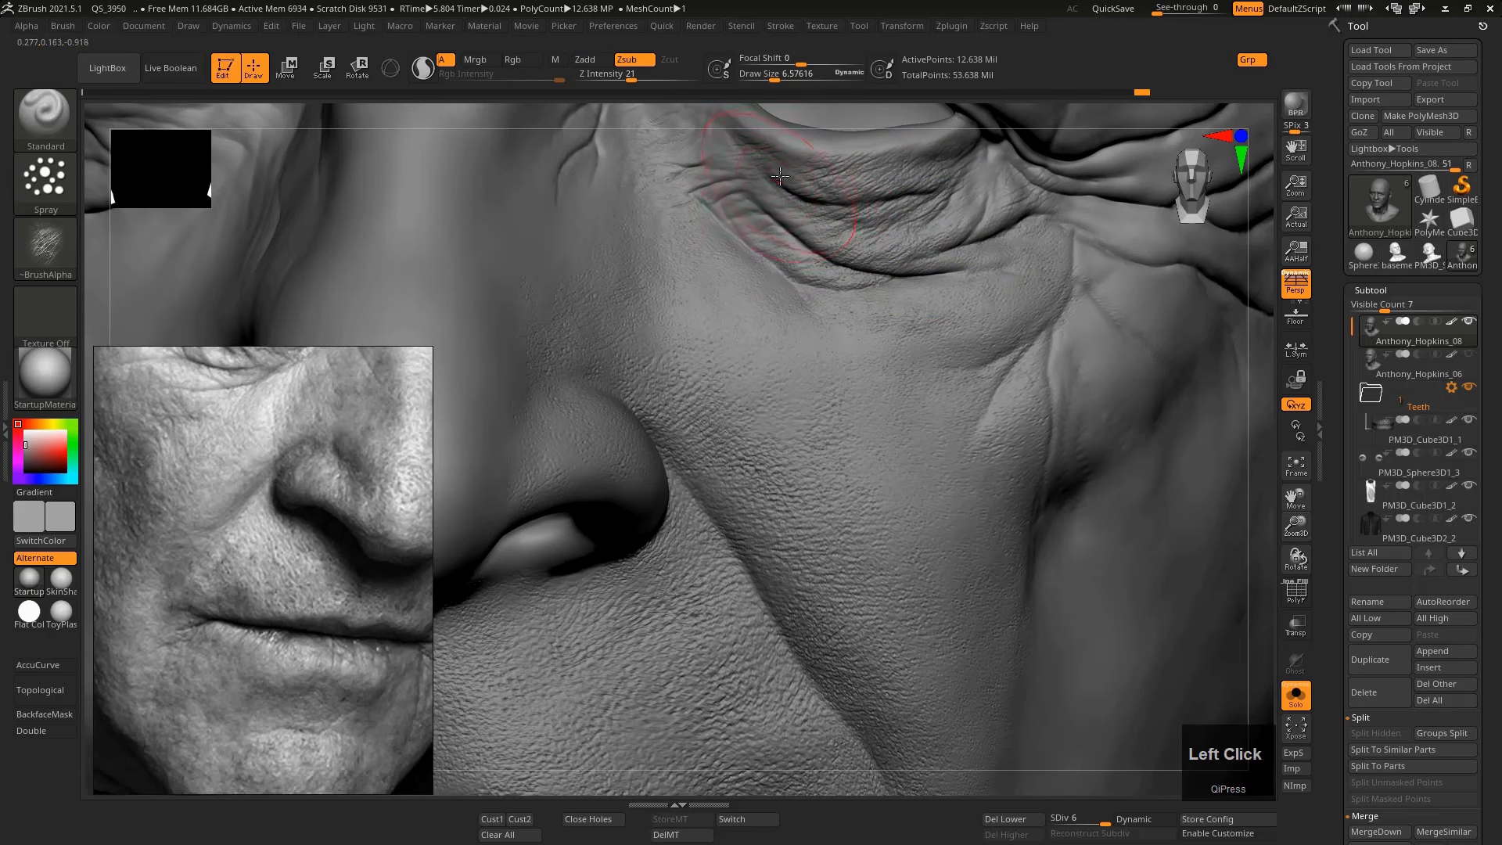
pyautogui.press('ctrl')
pyautogui.hotkey('ctrl', 'z')
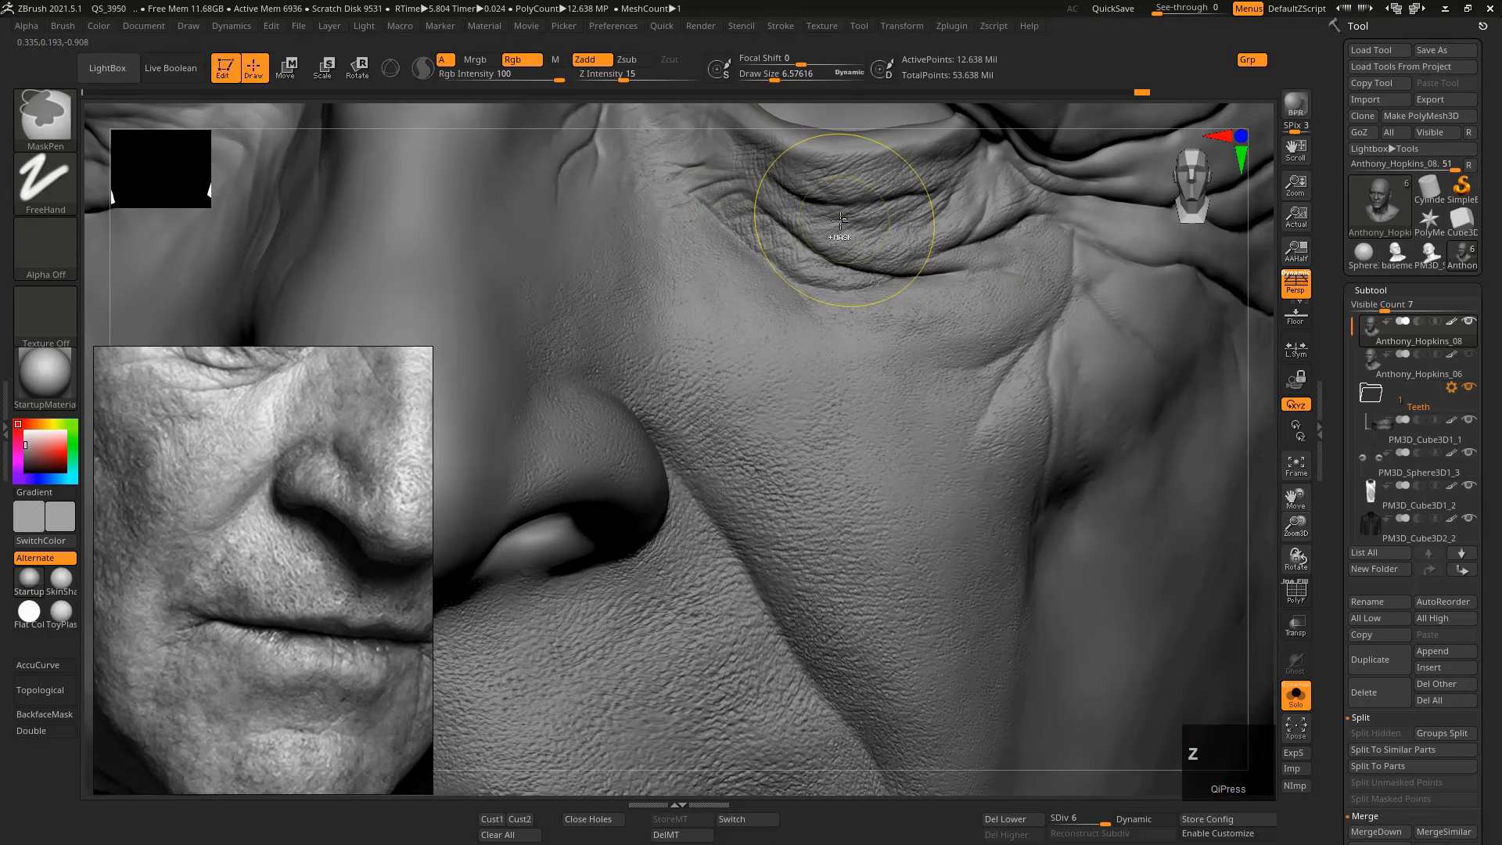
pyautogui.moveTo(814, 200); pyautogui.dragTo(810, 228)
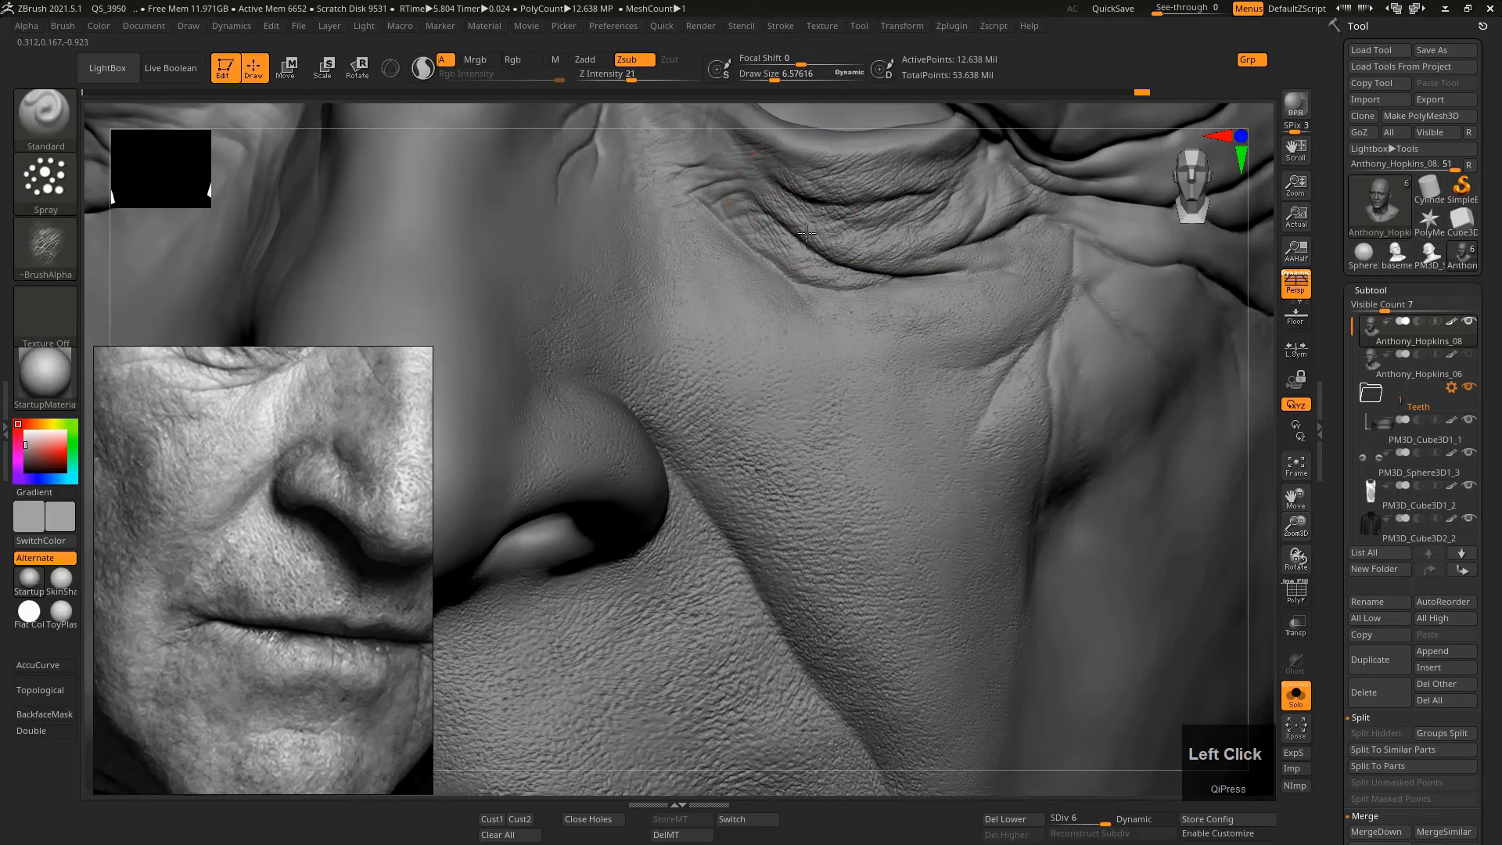
pyautogui.hotkey('ctrl', 'z')
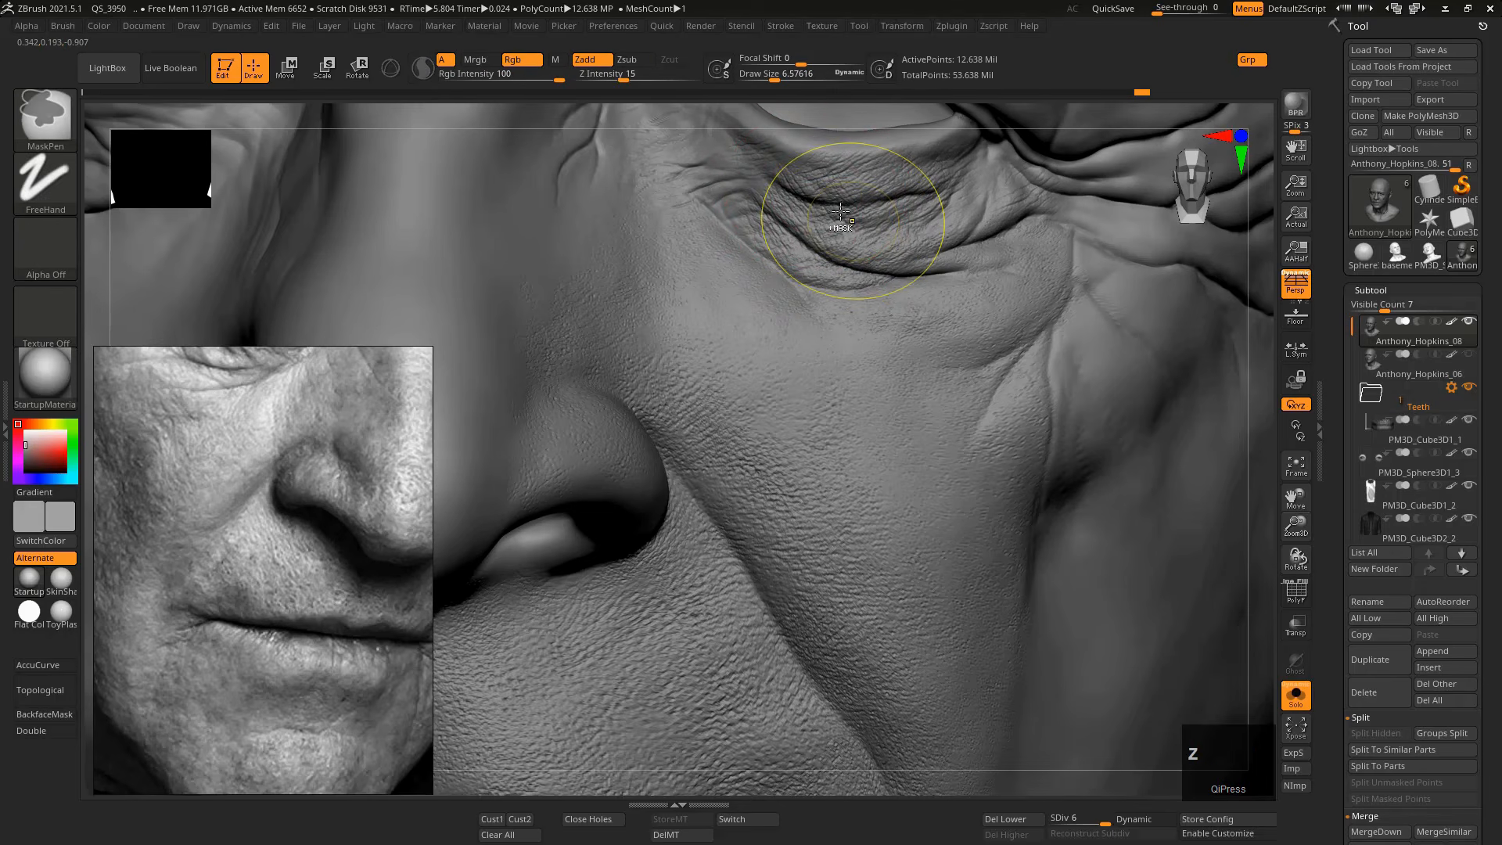
# Raise the Z Intensity to 31 and test the under-eye texture at draw size about 10.63, undoing the stroke.
pyautogui.moveTo(840, 211); pyautogui.dragTo(798, 190)
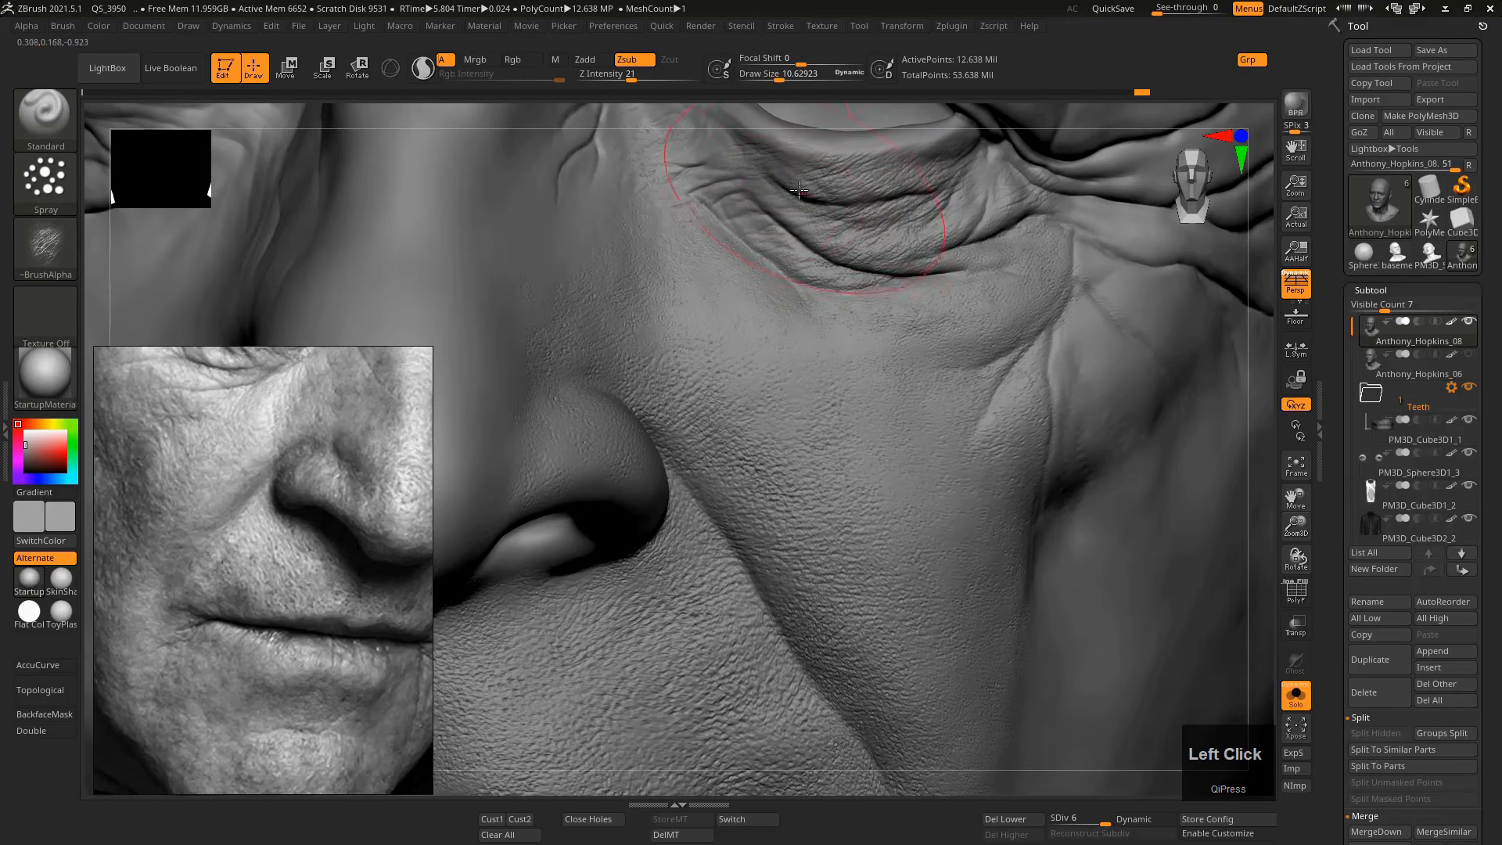
pyautogui.moveTo(632, 76); pyautogui.dragTo(646, 80)
pyautogui.hotkey('ctrl', 'z')
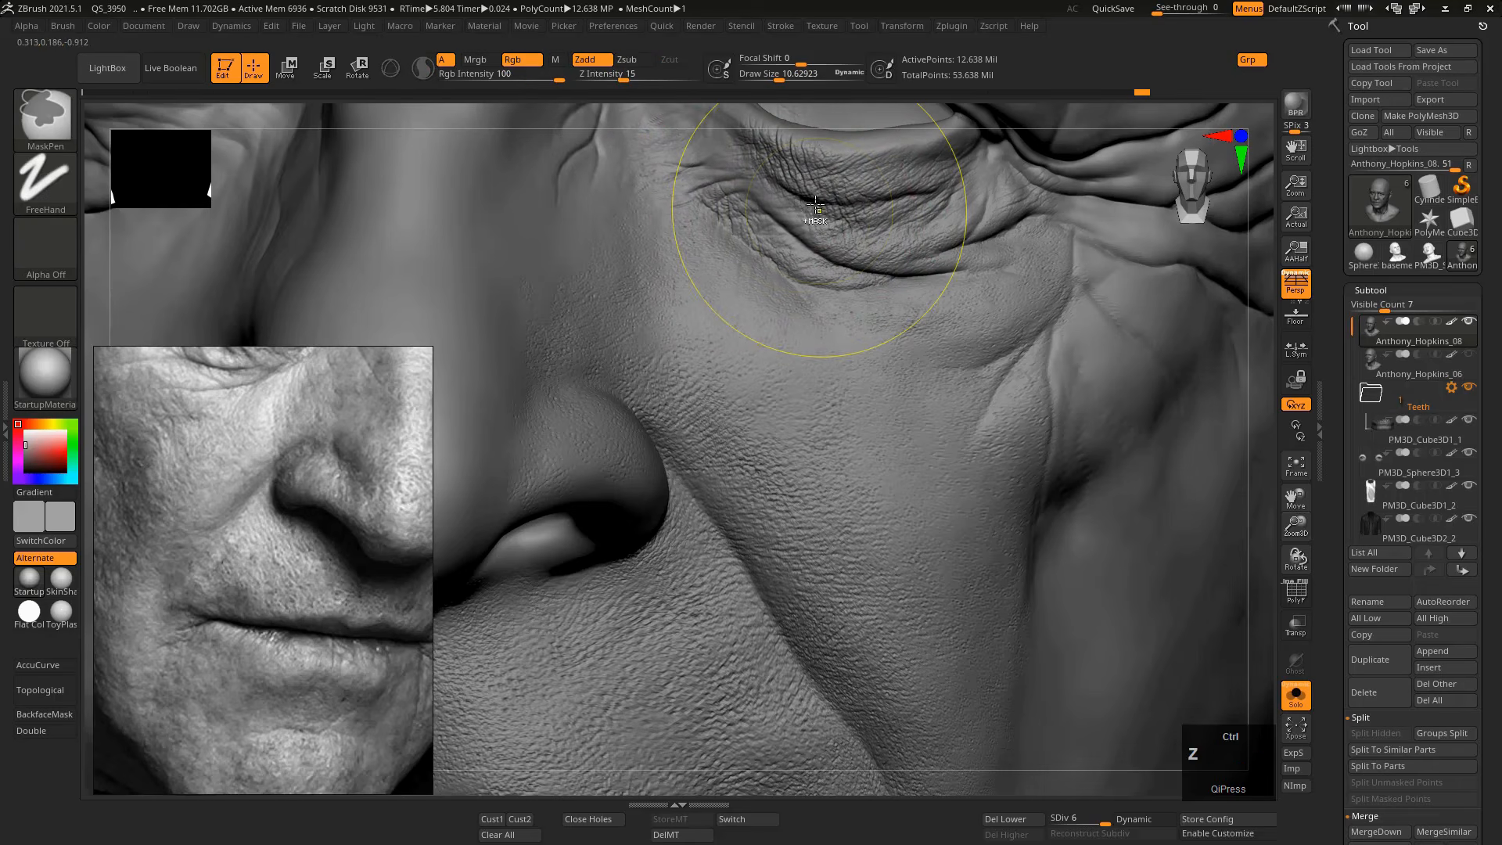
# Try stronger leathery strokes over the inner under-eye folds at draw size about 7.75, undoing them.
pyautogui.press('s')
pyautogui.moveTo(830, 208); pyautogui.dragTo(821, 208)
pyautogui.press('s')
pyautogui.moveTo(821, 208); pyautogui.dragTo(812, 208)
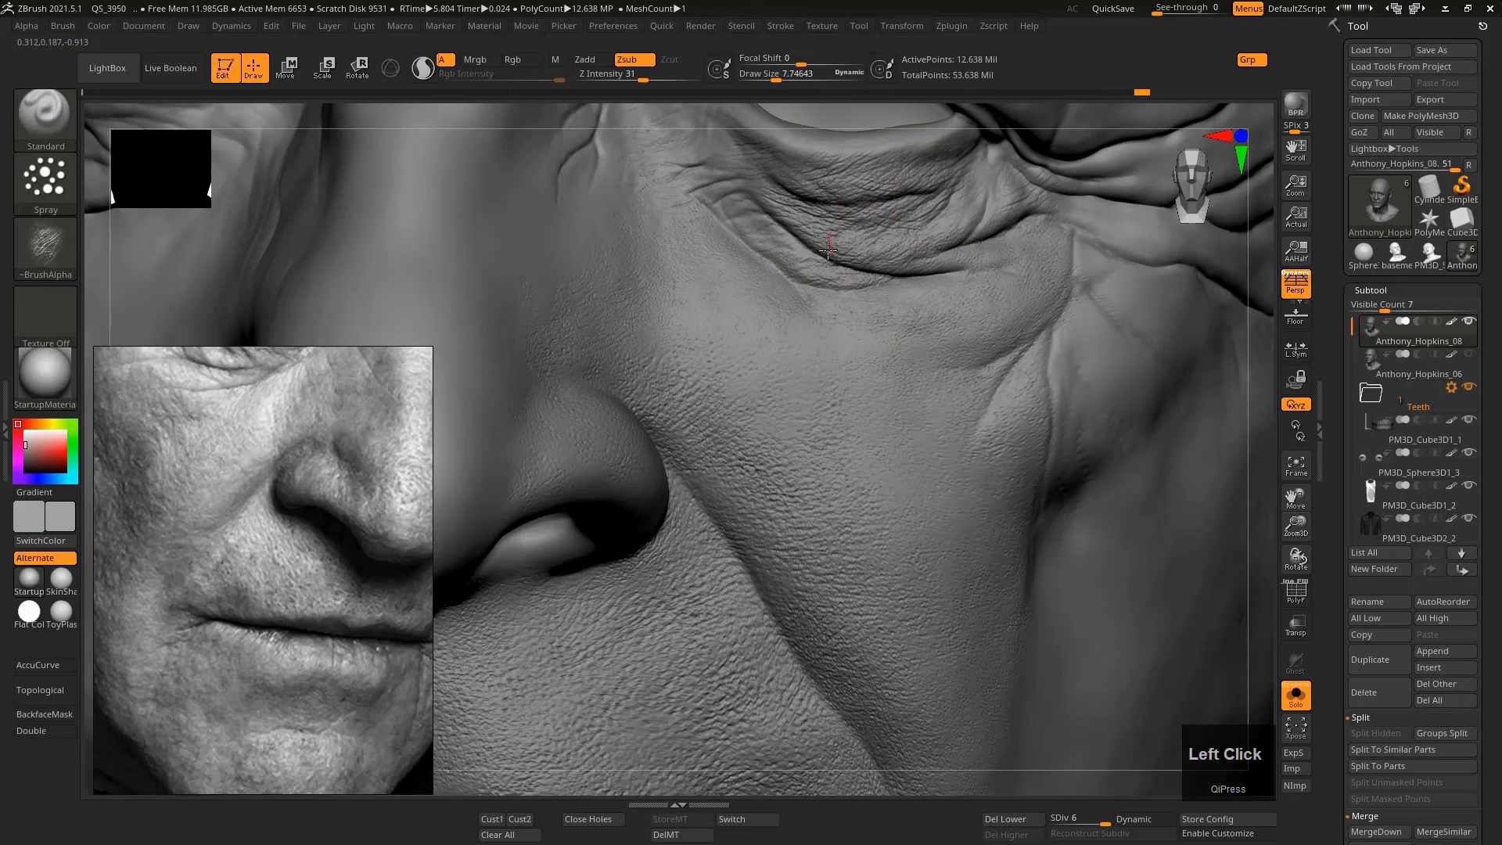
pyautogui.moveTo(758, 170); pyautogui.dragTo(757, 230)
pyautogui.hotkey('ctrl', 'z')
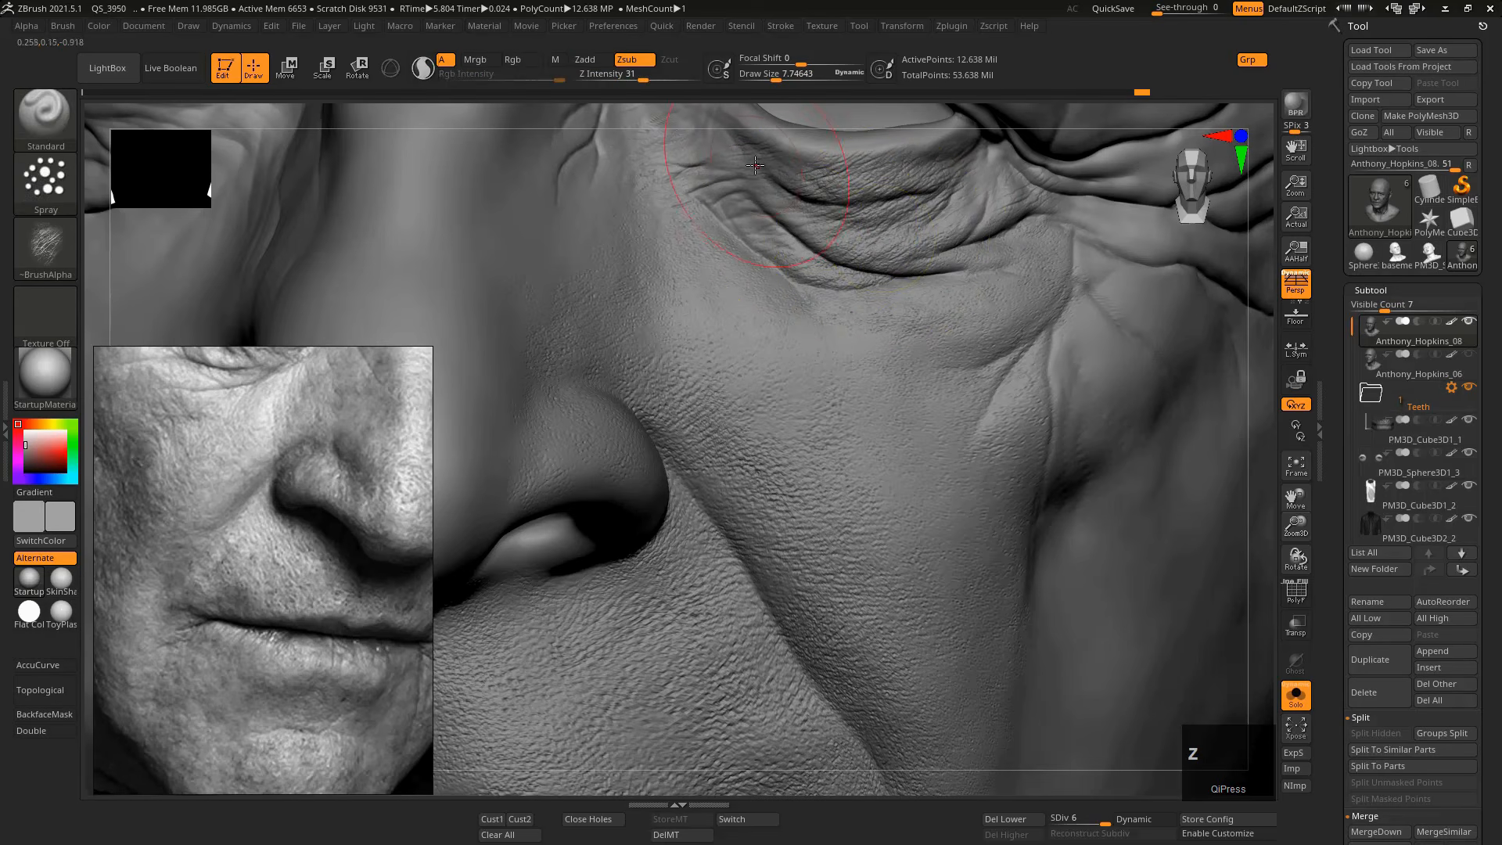
pyautogui.moveTo(744, 156); pyautogui.dragTo(756, 211)
pyautogui.hotkey('ctrl', 'z')
# Try the leathery texture on the under-eye folds at draw size about 11.48, undoing the stroke.
pyautogui.moveTo(365, 477)
pyautogui.keyDown('alt'); pyautogui.mouseDown(button='middle')
pyautogui.moveTo(302, 572)
pyautogui.moveTo(280, 532)
pyautogui.moveTo(379, 567)
pyautogui.mouseUp(button='middle'); pyautogui.keyUp('alt')
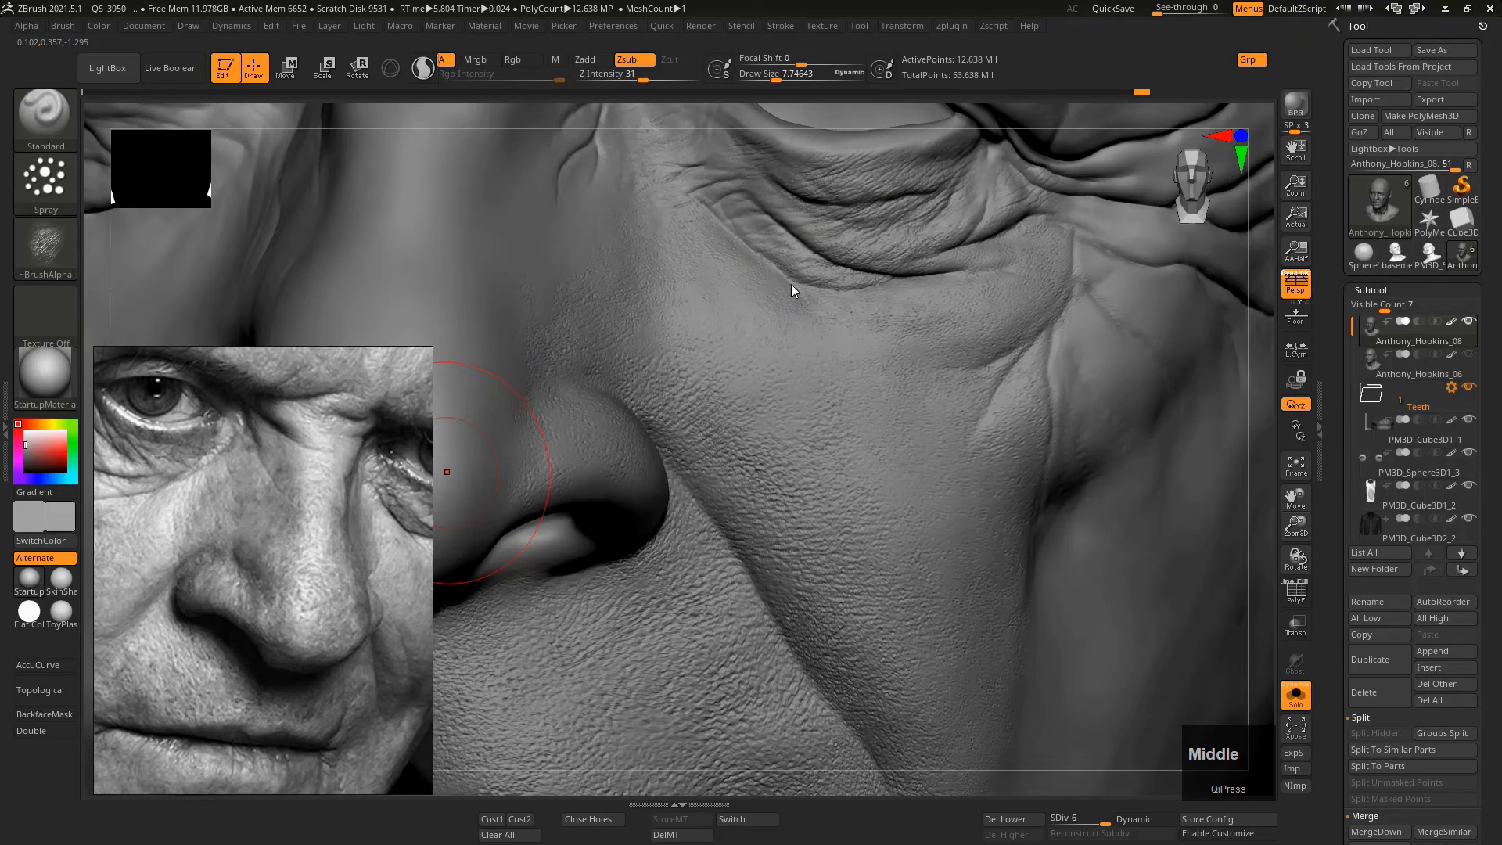
pyautogui.press('s')
pyautogui.moveTo(831, 221); pyautogui.dragTo(836, 221)
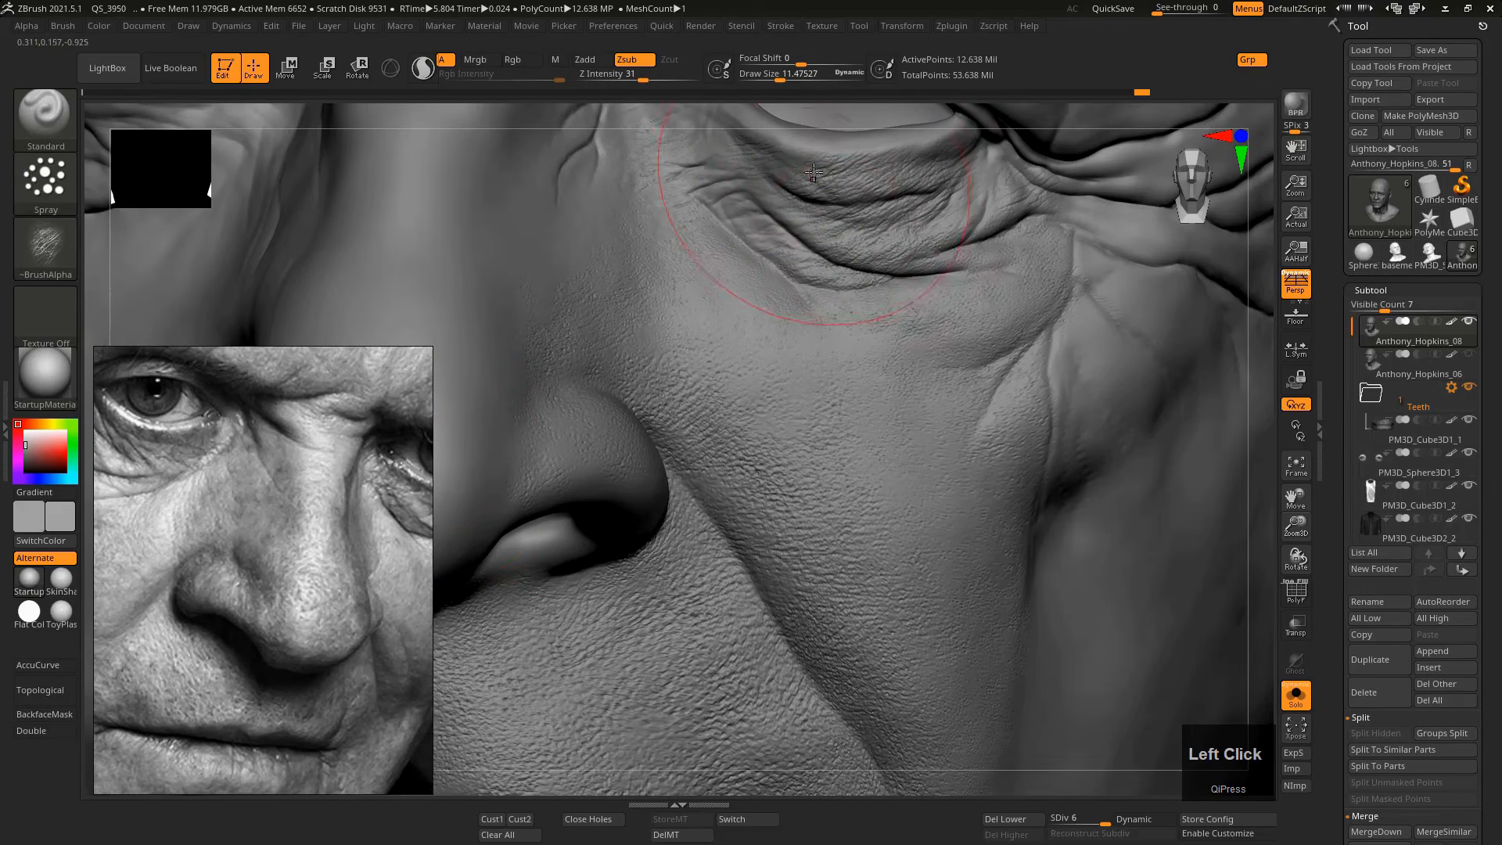
pyautogui.moveTo(813, 171)
pyautogui.mouseDown()
pyautogui.moveTo(790, 223)
pyautogui.moveTo(805, 208)
pyautogui.mouseUp()
pyautogui.hotkey('ctrl', 'z')
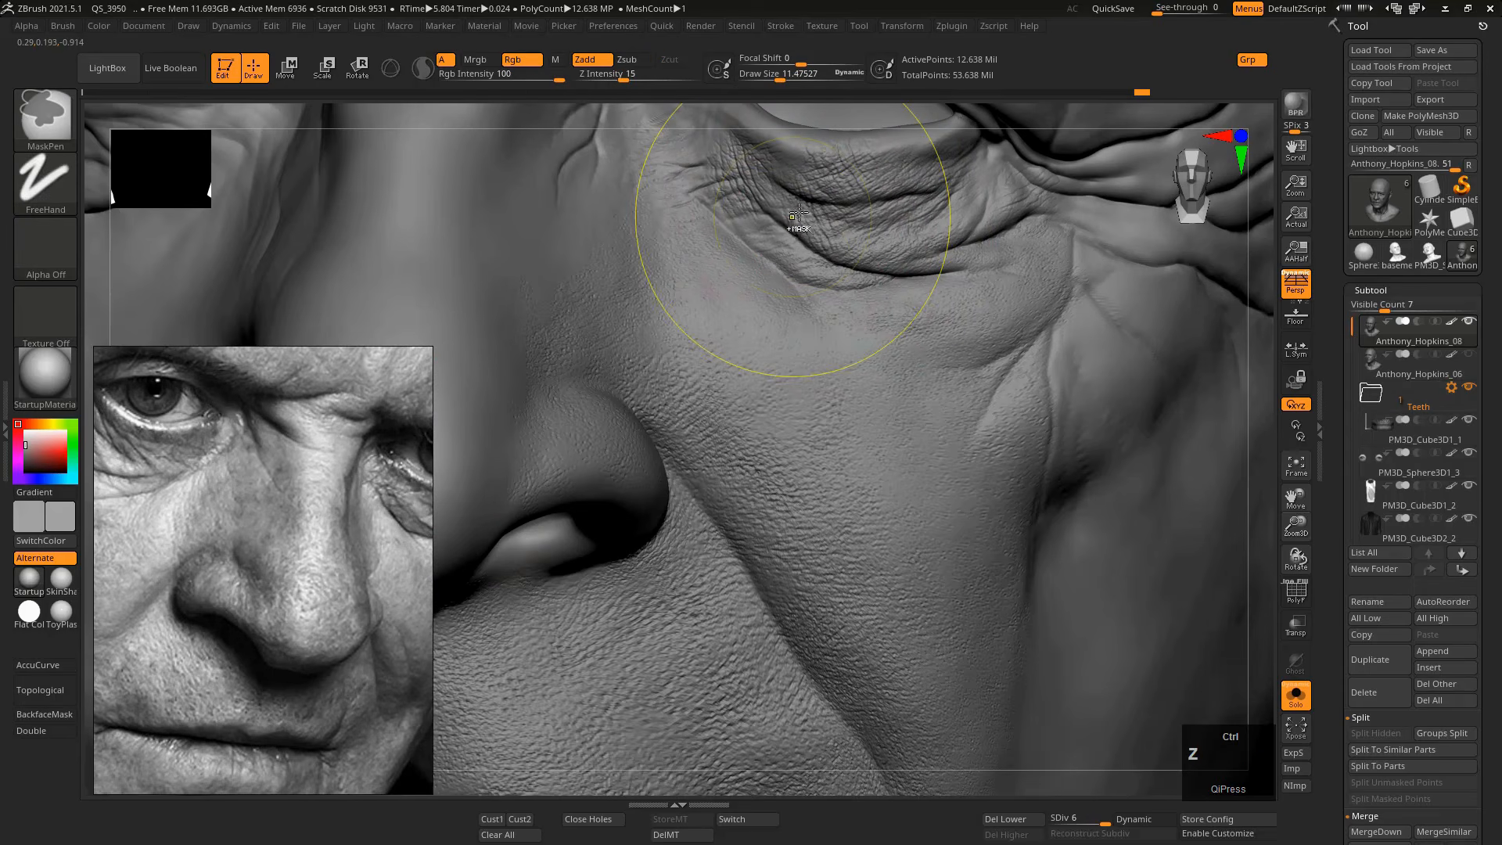
# Set the draw size to about 9.09, switch the stroke to DragRect, and test it on the inner under-eye folds, undoing the texture.
pyautogui.press('s')
pyautogui.moveTo(798, 208); pyautogui.dragTo(794, 208)
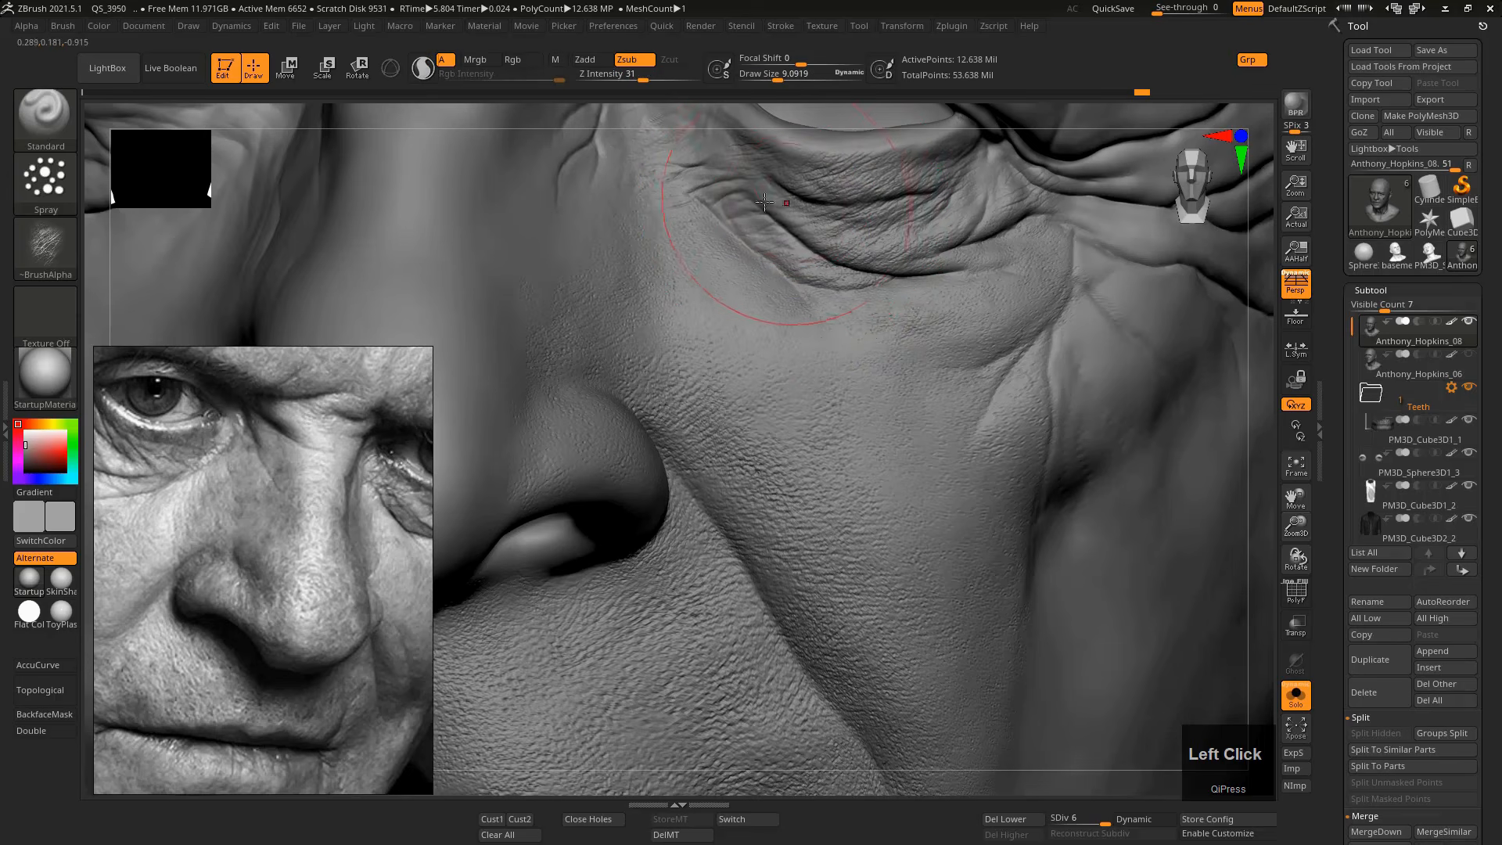
pyautogui.click(45, 185)
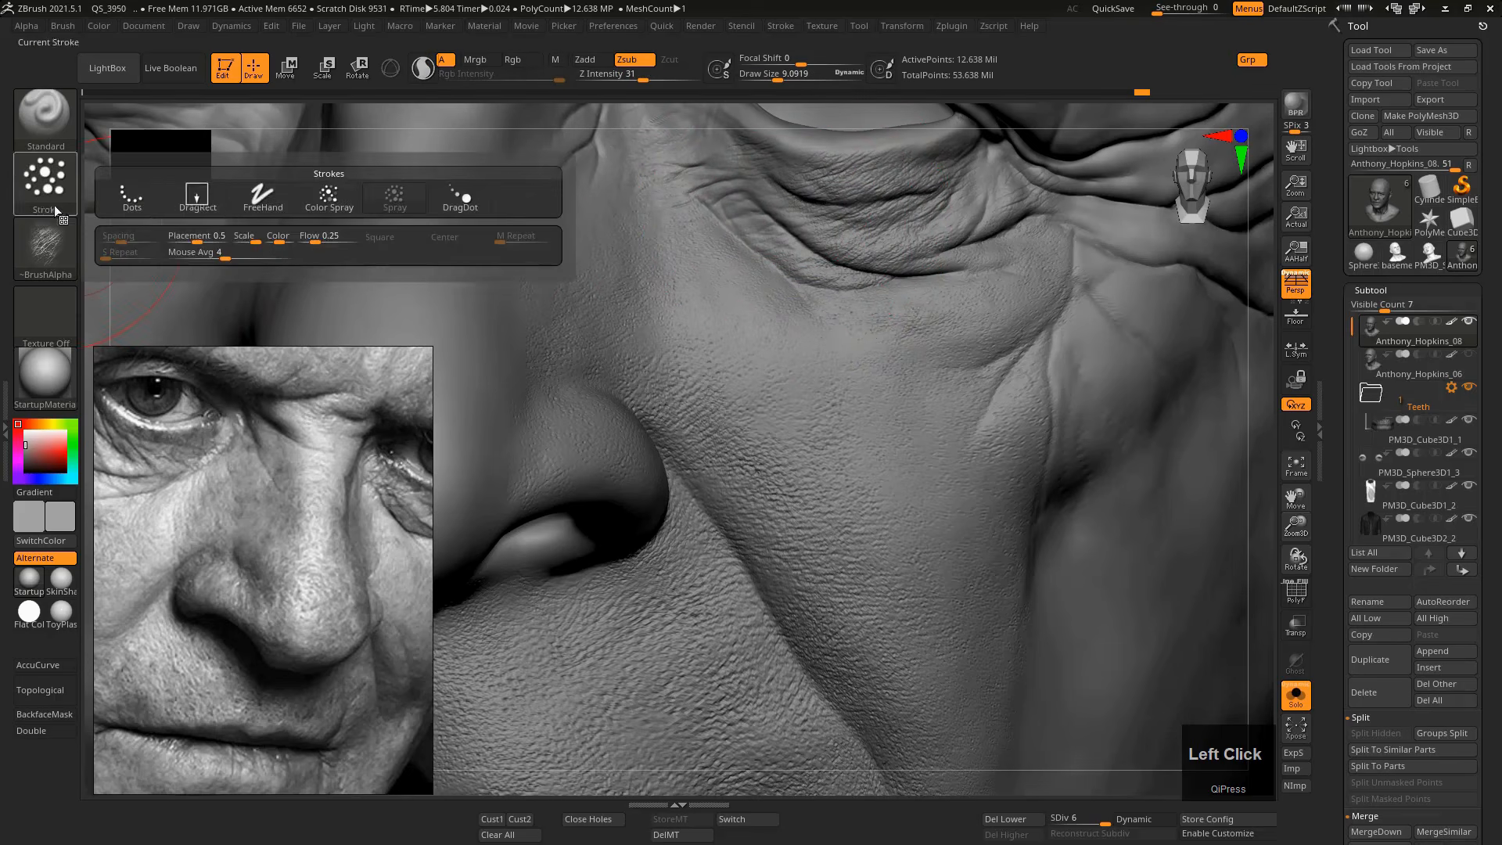
pyautogui.click(196, 205)
pyautogui.moveTo(764, 230)
pyautogui.mouseDown()
pyautogui.moveTo(754, 272)
pyautogui.moveTo(770, 329)
pyautogui.mouseUp()
pyautogui.hotkey('ctrl', 'z')
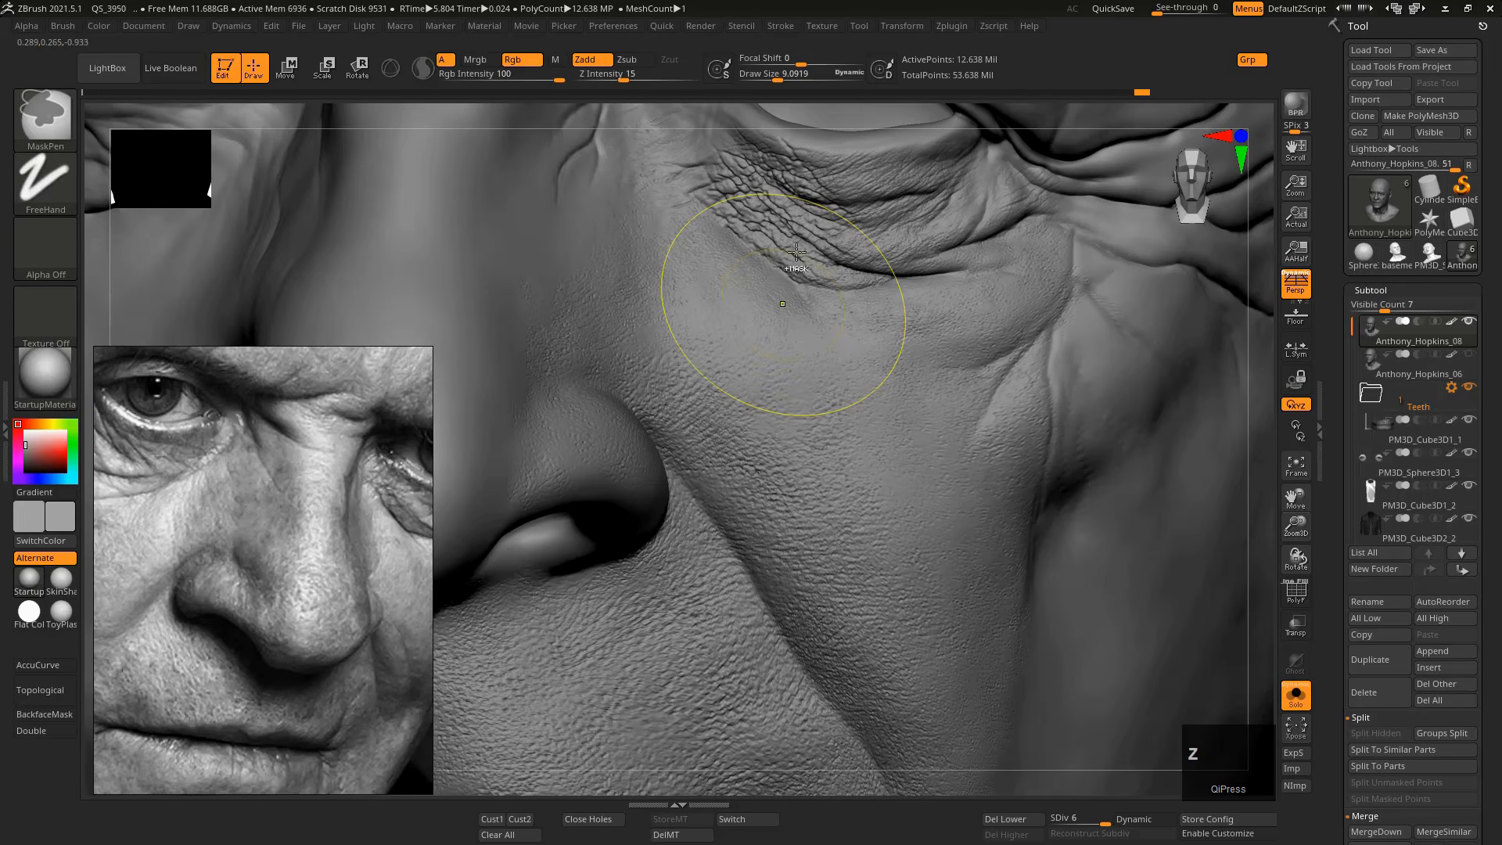
# Set the Z Intensity to 18 and apply the leathery texture across the inner and outer under-eye folds.
pyautogui.click(630, 77)
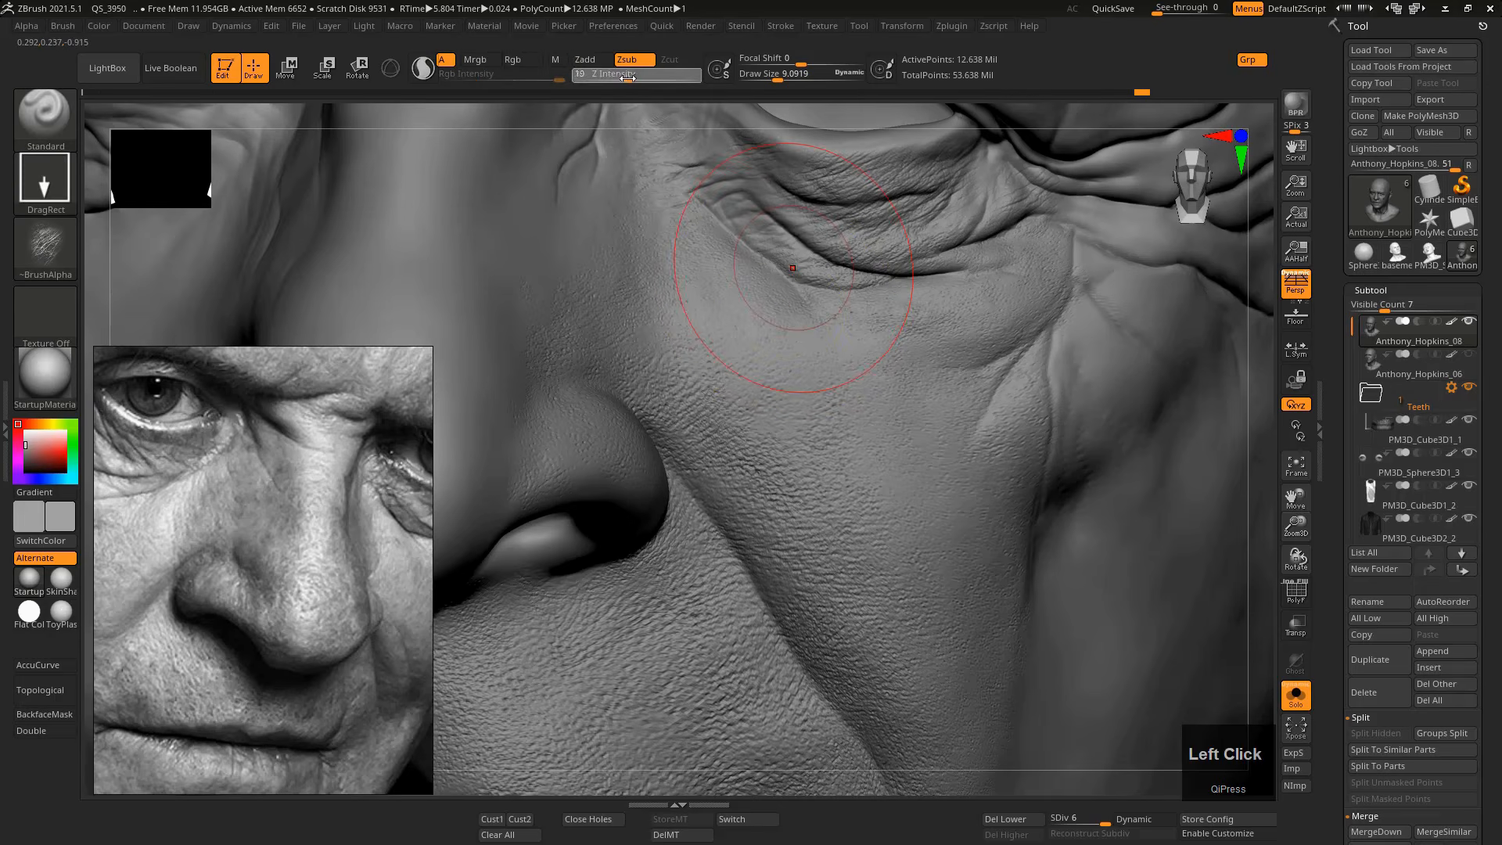
pyautogui.moveTo(758, 259)
pyautogui.mouseDown()
pyautogui.moveTo(799, 303)
pyautogui.moveTo(848, 302)
pyautogui.mouseUp()
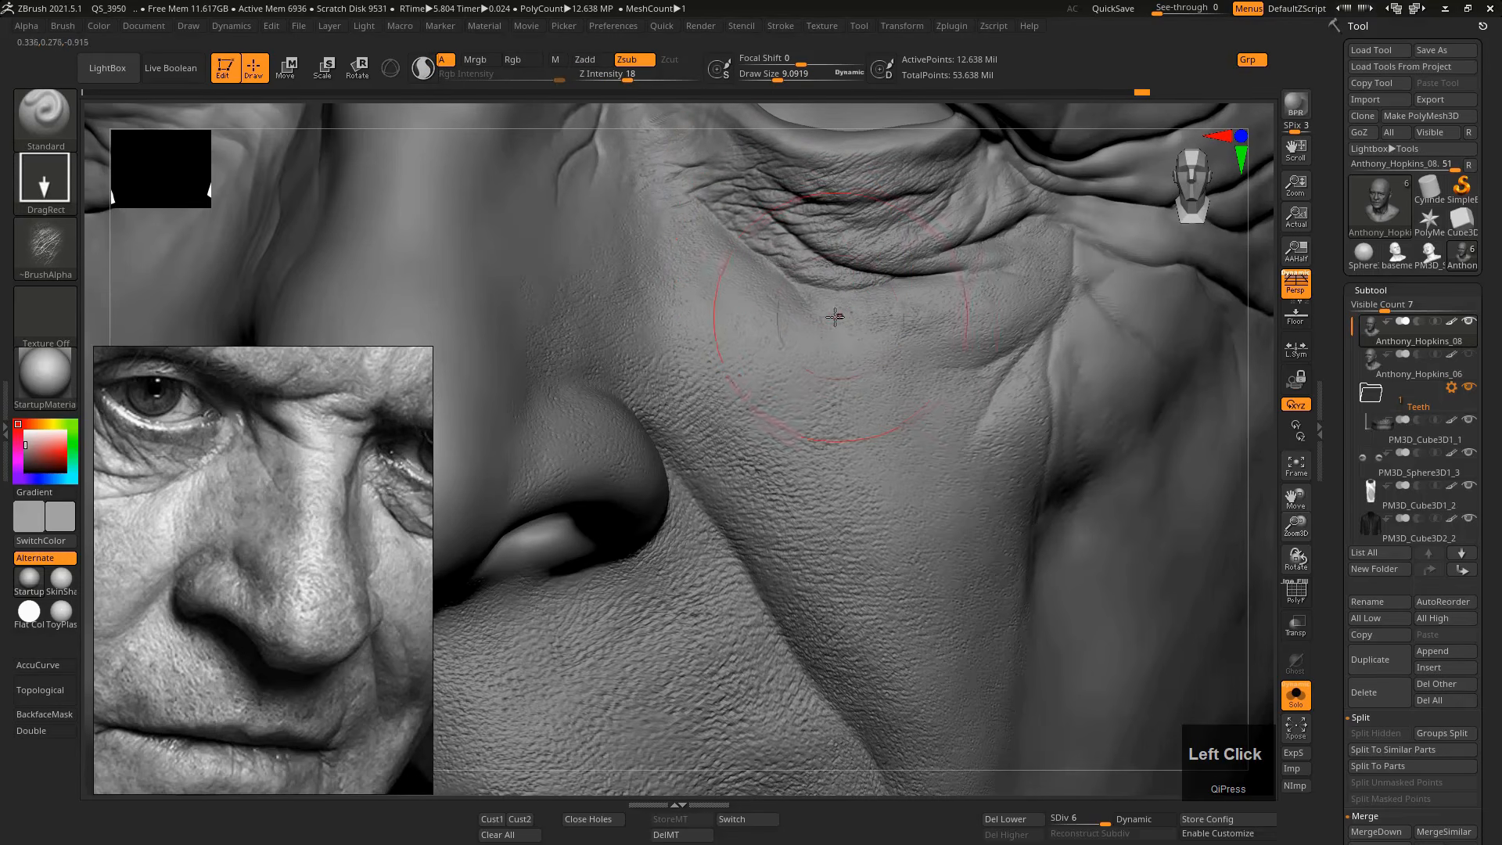
pyautogui.moveTo(831, 317)
pyautogui.keyDown('ctrl'); pyautogui.mouseDown(button='right')
pyautogui.moveTo(811, 314)
pyautogui.moveTo(820, 329)
pyautogui.mouseUp(button='right'); pyautogui.keyUp('ctrl')
pyautogui.moveTo(819, 308)
pyautogui.keyDown('shift'); pyautogui.mouseDown(button='right')
pyautogui.moveTo(804, 294)
pyautogui.moveTo(857, 337)
pyautogui.moveTo(818, 306)
pyautogui.mouseUp(button='right'); pyautogui.keyUp('shift')
pyautogui.moveTo(882, 448)
pyautogui.keyDown('ctrl'); pyautogui.mouseDown(button='right')
pyautogui.moveTo(906, 488)
pyautogui.moveTo(952, 410)
pyautogui.moveTo(934, 365)
pyautogui.mouseUp(button='right'); pyautogui.keyUp('ctrl')
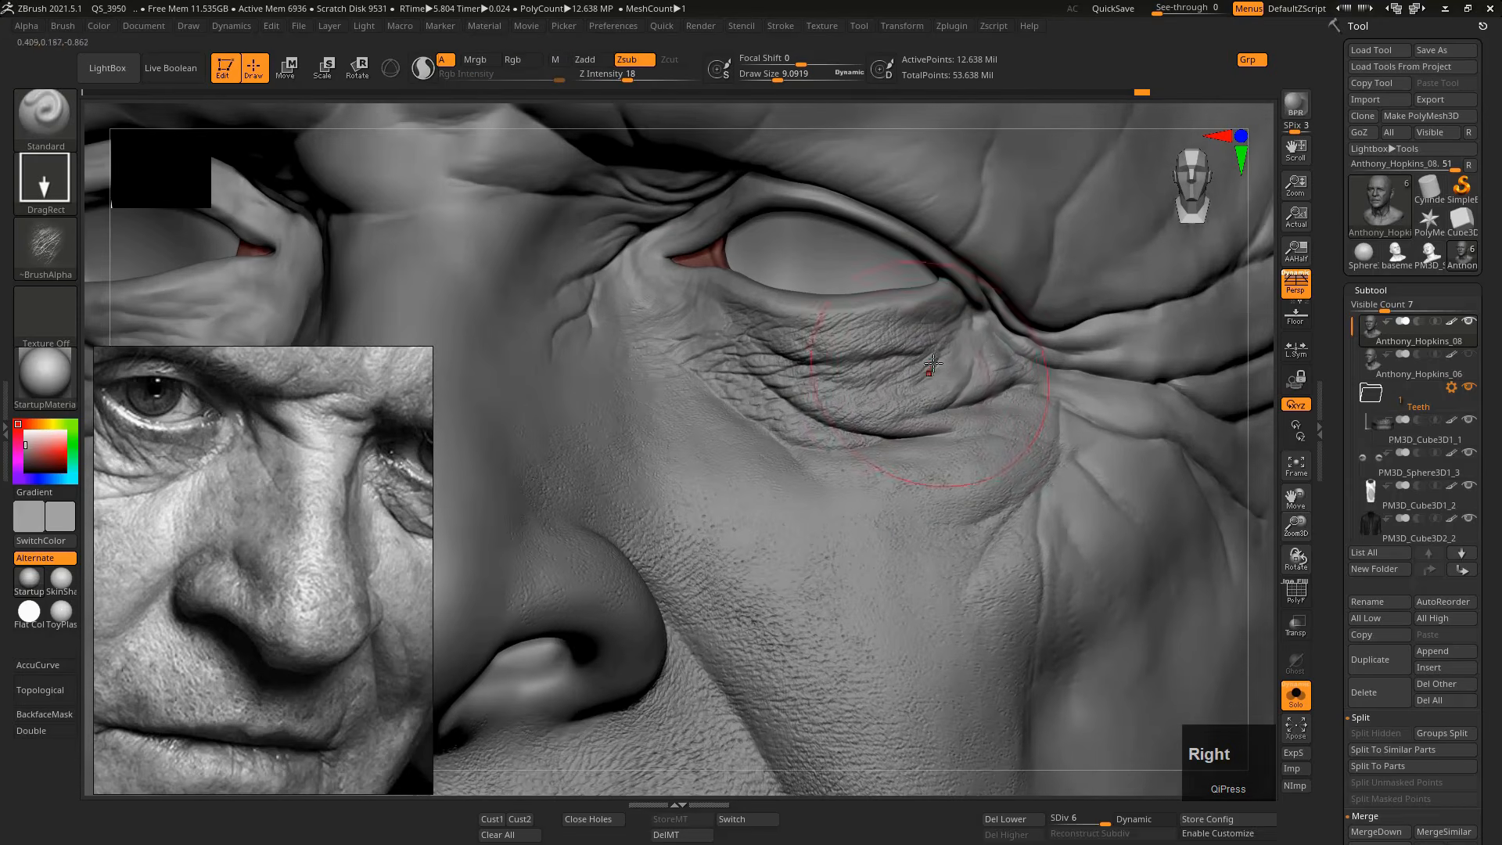
pyautogui.moveTo(946, 346); pyautogui.dragTo(951, 352)
pyautogui.moveTo(988, 410); pyautogui.dragTo(1036, 381)
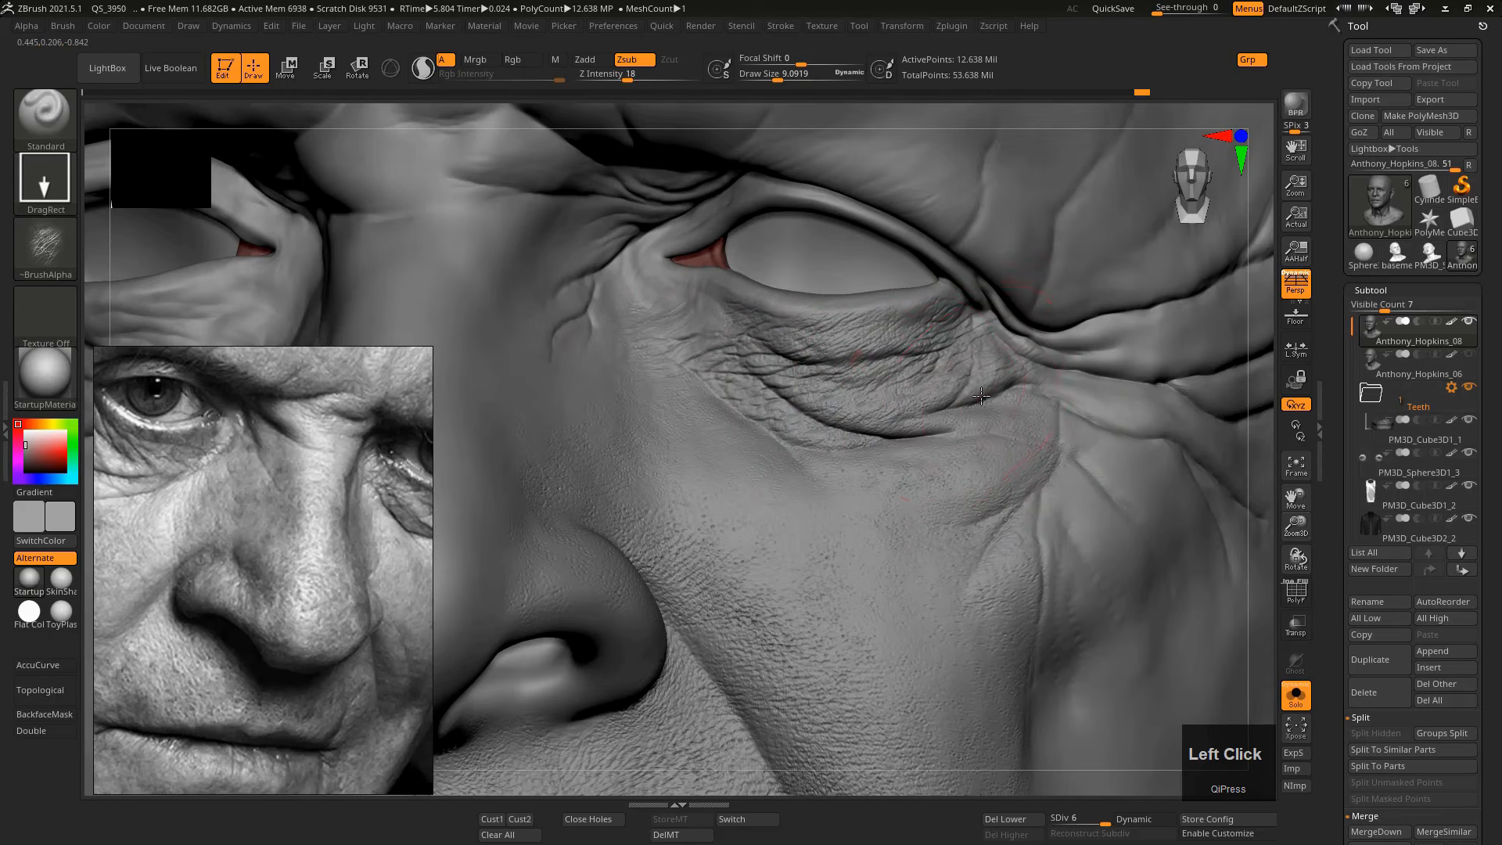
pyautogui.moveTo(958, 401); pyautogui.dragTo(1017, 448)
# Compare the under-eye area with the three-quarter reference photo and add more leathery texture to the lower folds.
pyautogui.moveTo(931, 431)
pyautogui.keyDown('ctrl'); pyautogui.mouseDown(button='right')
pyautogui.moveTo(886, 403)
pyautogui.moveTo(881, 376)
pyautogui.moveTo(915, 446)
pyautogui.moveTo(868, 457)
pyautogui.moveTo(900, 482)
pyautogui.mouseUp(button='right'); pyautogui.keyUp('ctrl')
pyautogui.moveTo(422, 565)
pyautogui.mouseDown(button='middle')
pyautogui.moveTo(313, 516)
pyautogui.moveTo(319, 548)
pyautogui.mouseUp(button='middle')
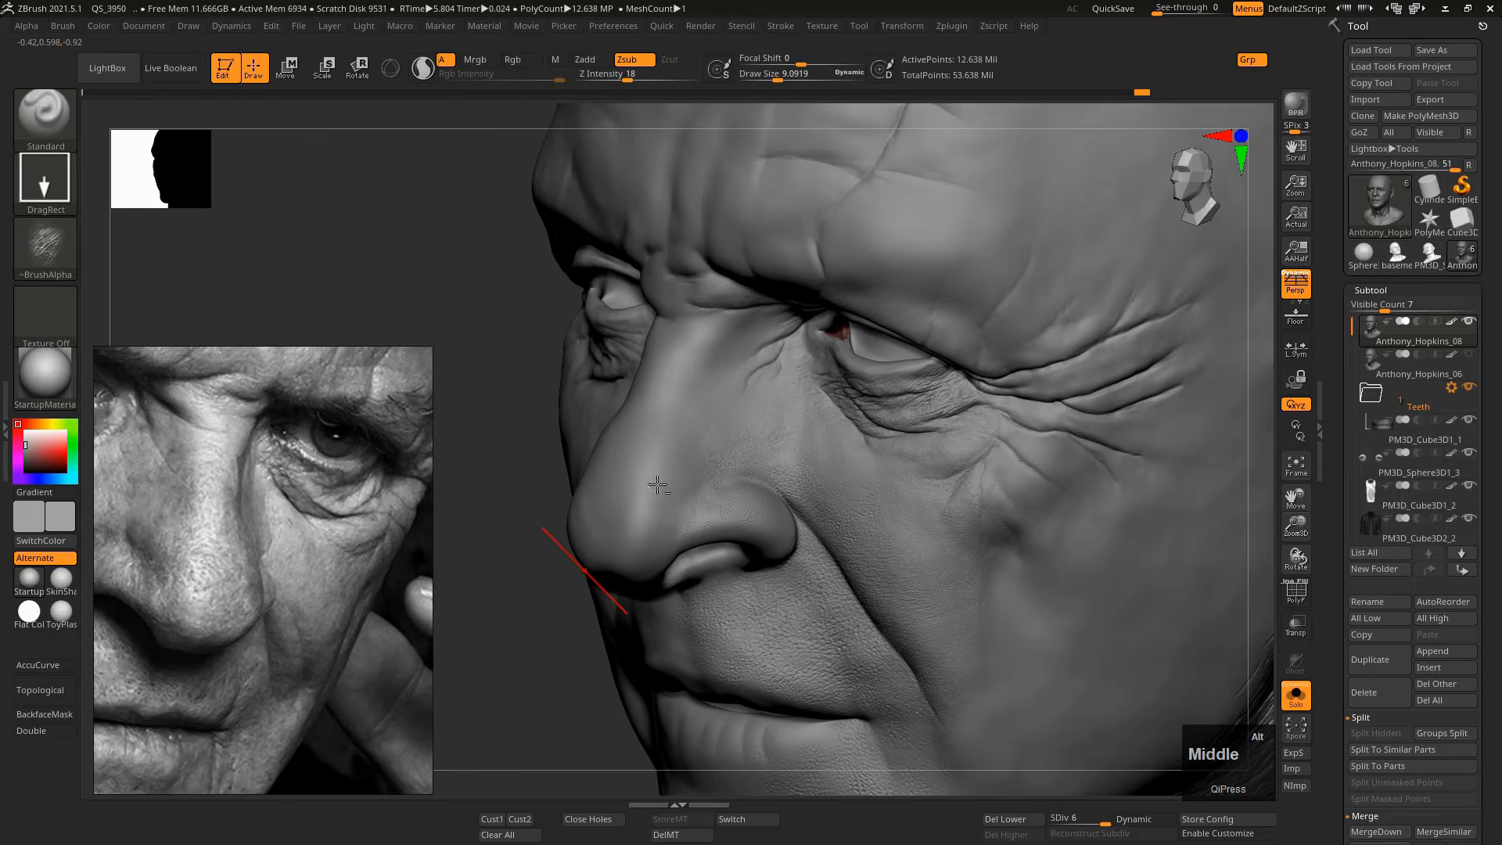
pyautogui.moveTo(878, 429); pyautogui.dragTo(916, 441, button='right')
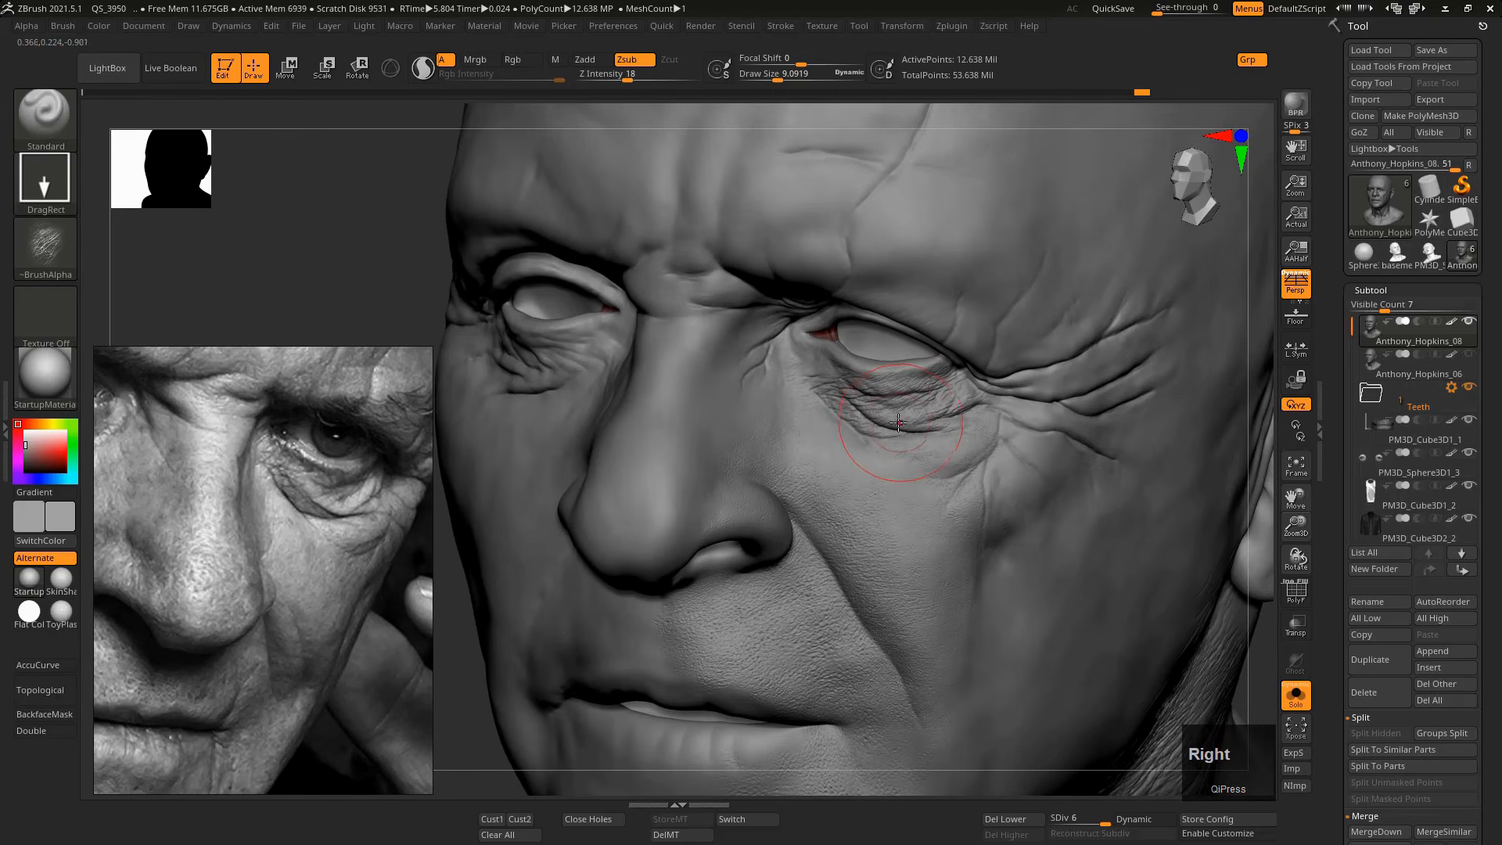
pyautogui.moveTo(901, 429)
pyautogui.mouseDown()
pyautogui.moveTo(920, 464)
pyautogui.moveTo(947, 457)
pyautogui.moveTo(945, 474)
pyautogui.mouseUp()
pyautogui.keyDown('ctrl'); pyautogui.moveTo(884, 424); pyautogui.dragTo(929, 474, button='right'); pyautogui.keyUp('ctrl')
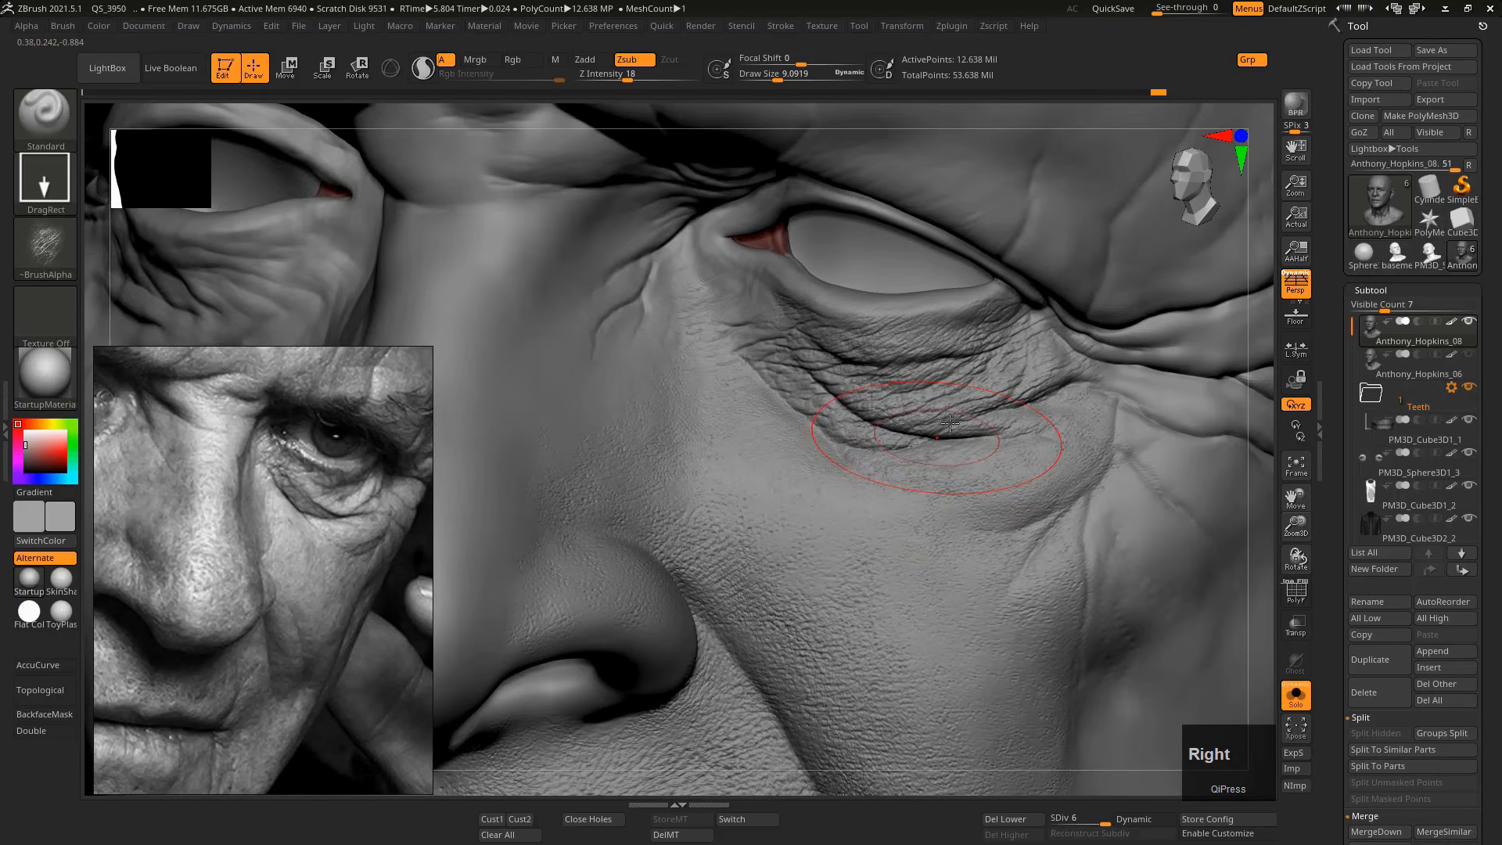
pyautogui.moveTo(946, 423)
pyautogui.mouseDown(button='right')
pyautogui.moveTo(955, 411)
pyautogui.moveTo(918, 441)
pyautogui.moveTo(943, 431)
pyautogui.moveTo(914, 401)
pyautogui.moveTo(1004, 466)
pyautogui.mouseUp(button='right')
pyautogui.hotkey('shift', 'F1')
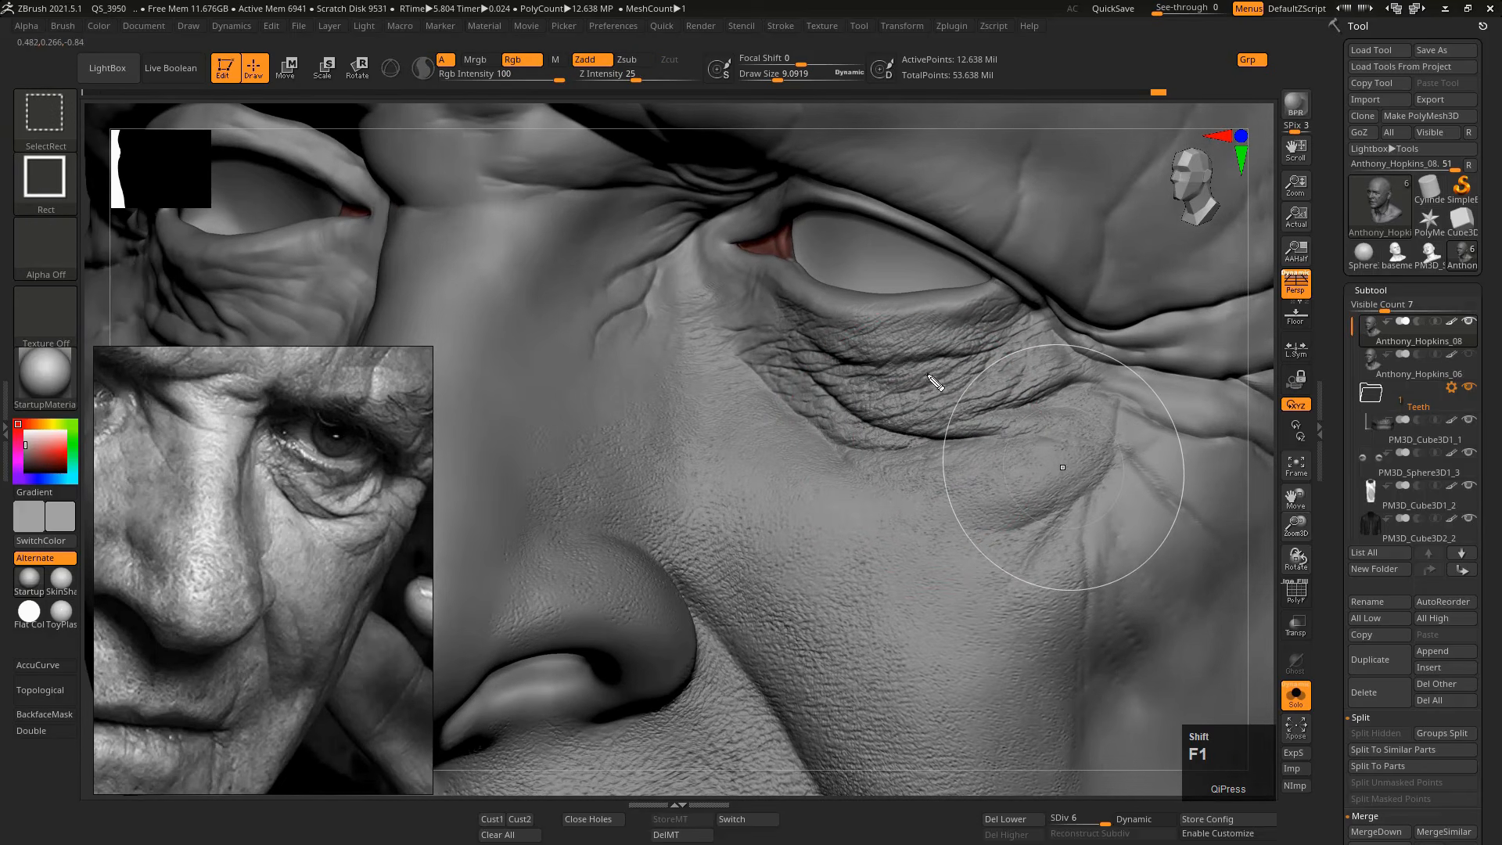
pyautogui.moveTo(817, 336); pyautogui.dragTo(1030, 377)
pyautogui.moveTo(992, 322); pyautogui.dragTo(829, 391)
pyautogui.moveTo(936, 311); pyautogui.dragTo(813, 373)
pyautogui.moveTo(793, 313)
pyautogui.mouseDown()
pyautogui.moveTo(888, 347)
pyautogui.moveTo(741, 364)
pyautogui.moveTo(864, 381)
pyautogui.moveTo(760, 415)
pyautogui.mouseUp()
pyautogui.moveTo(756, 362); pyautogui.dragTo(939, 446)
pyautogui.moveTo(830, 451); pyautogui.dragTo(948, 366)
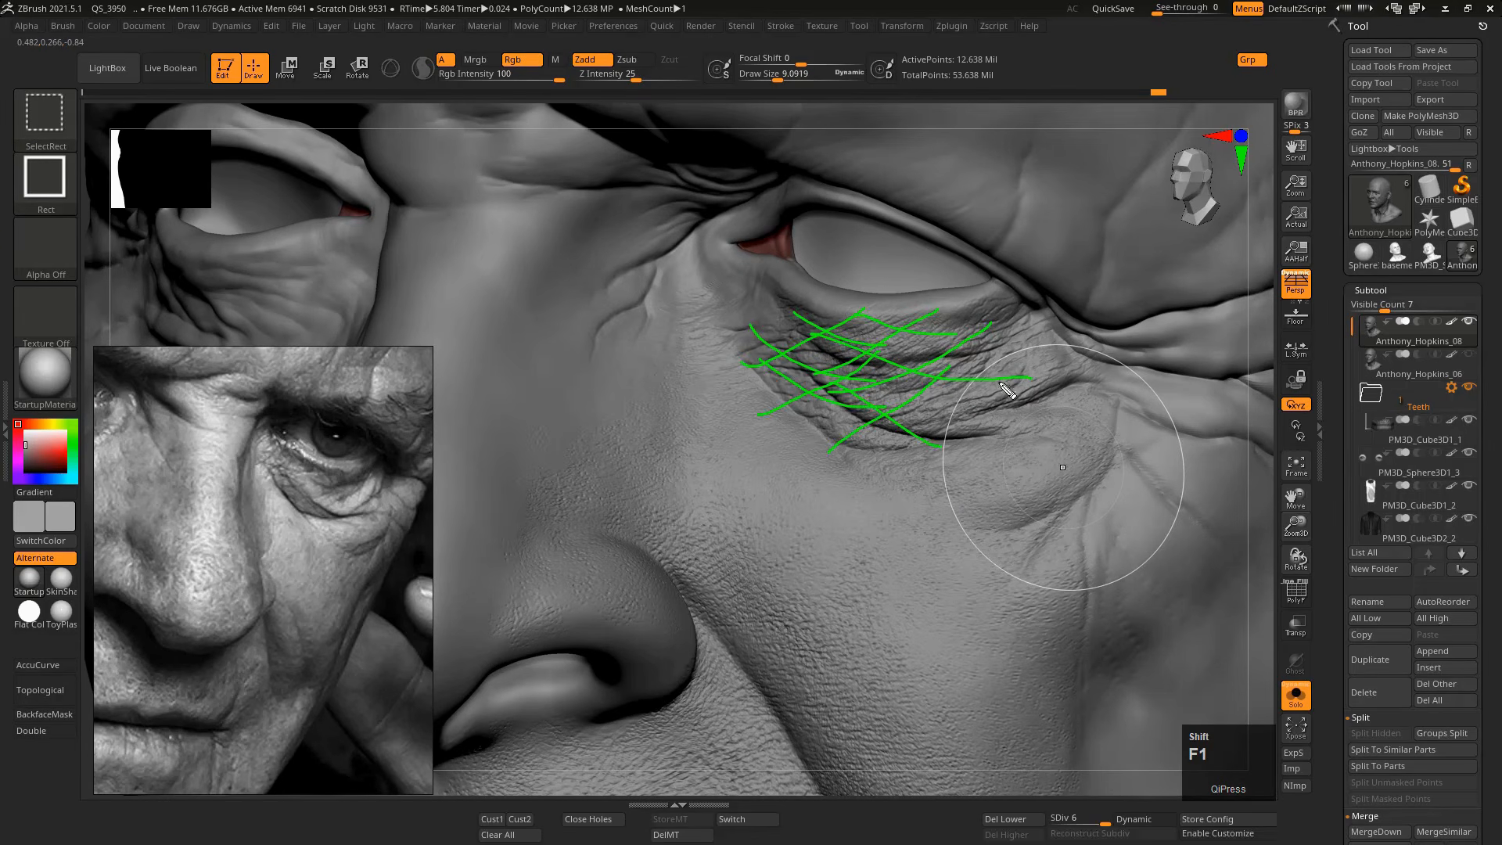